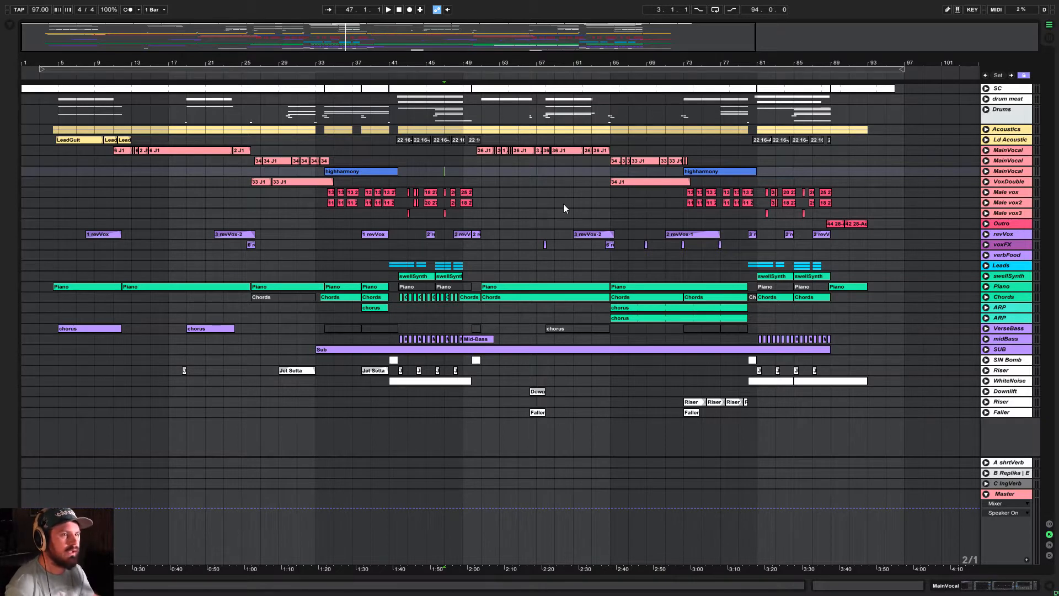
{"action": "left_click", "coordinate": [198, 69]}
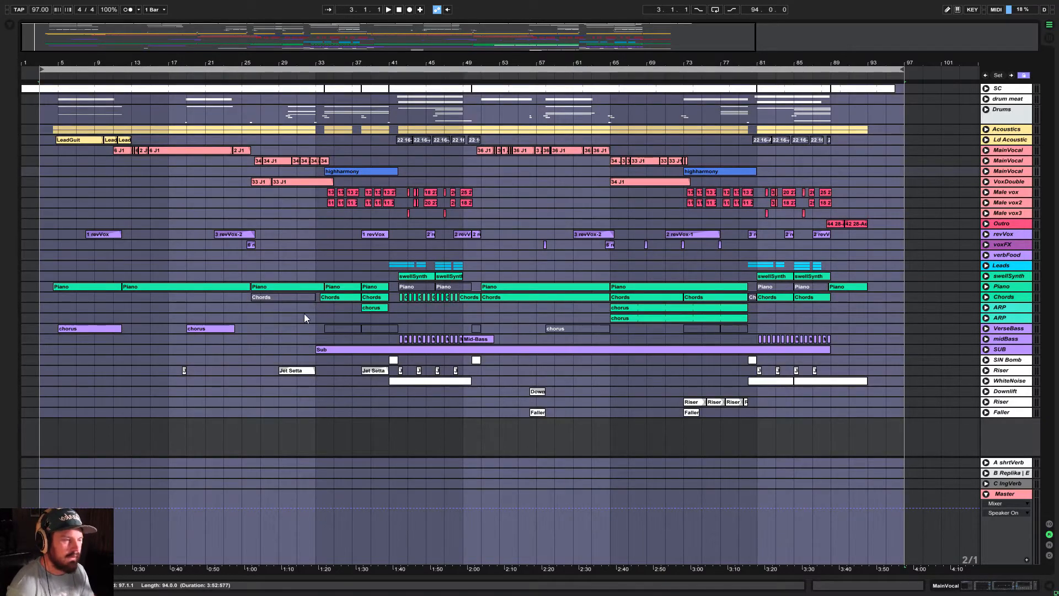
{"action": "left_click_drag", "start_coordinate": [43, 69], "coordinate": [60, 68]}
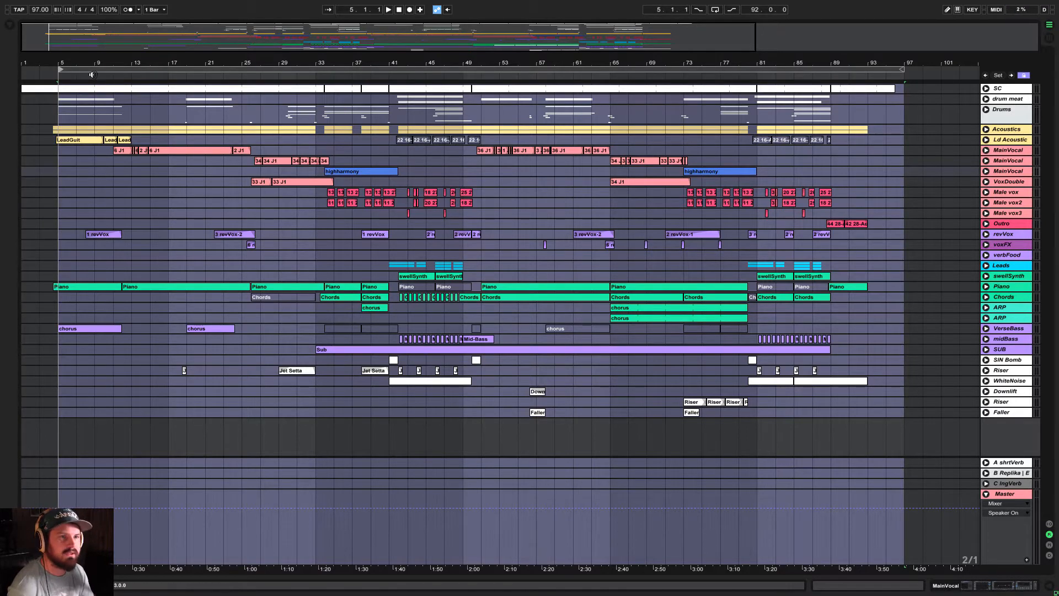
{"action": "left_click_drag", "start_coordinate": [61, 69], "coordinate": [40, 69]}
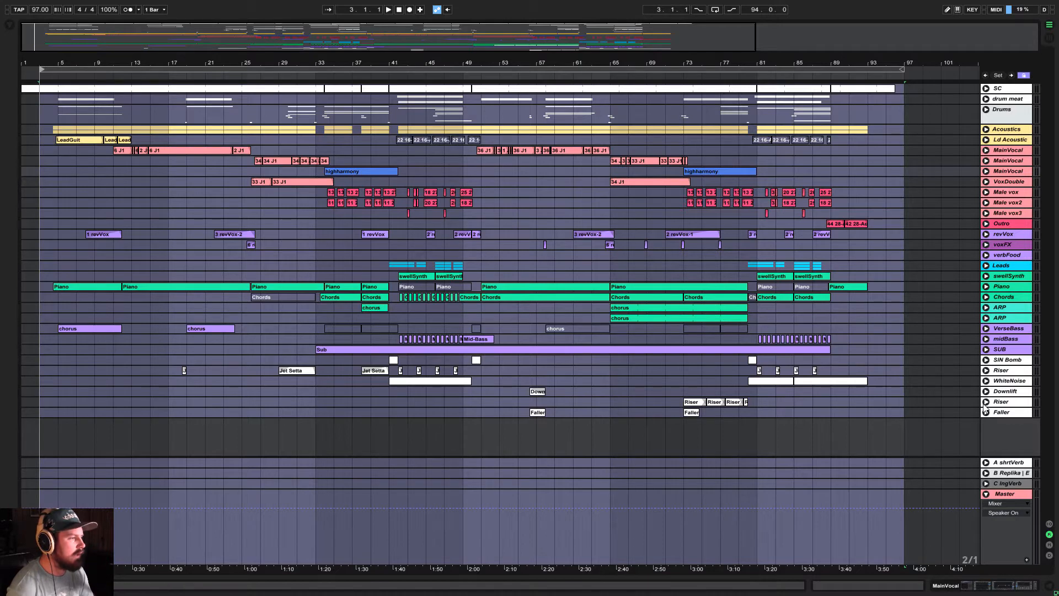
{"action": "left_click", "coordinate": [1050, 525]}
{"action": "left_click", "coordinate": [1050, 525]}
{"action": "left_click", "coordinate": [1048, 545]}
{"action": "left_click", "coordinate": [1048, 545]}
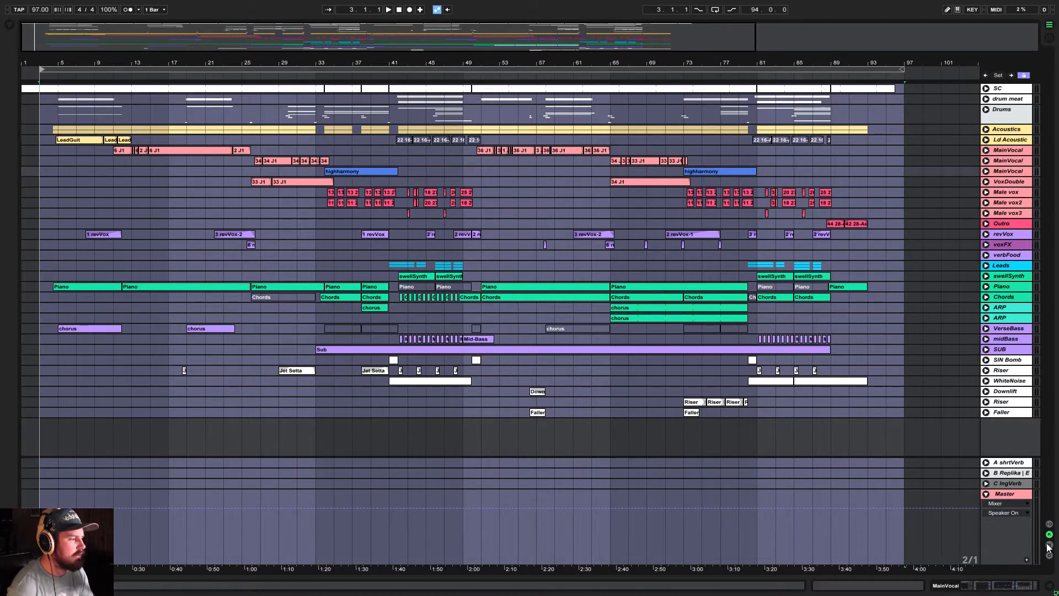
{"action": "left_click", "coordinate": [1049, 546]}
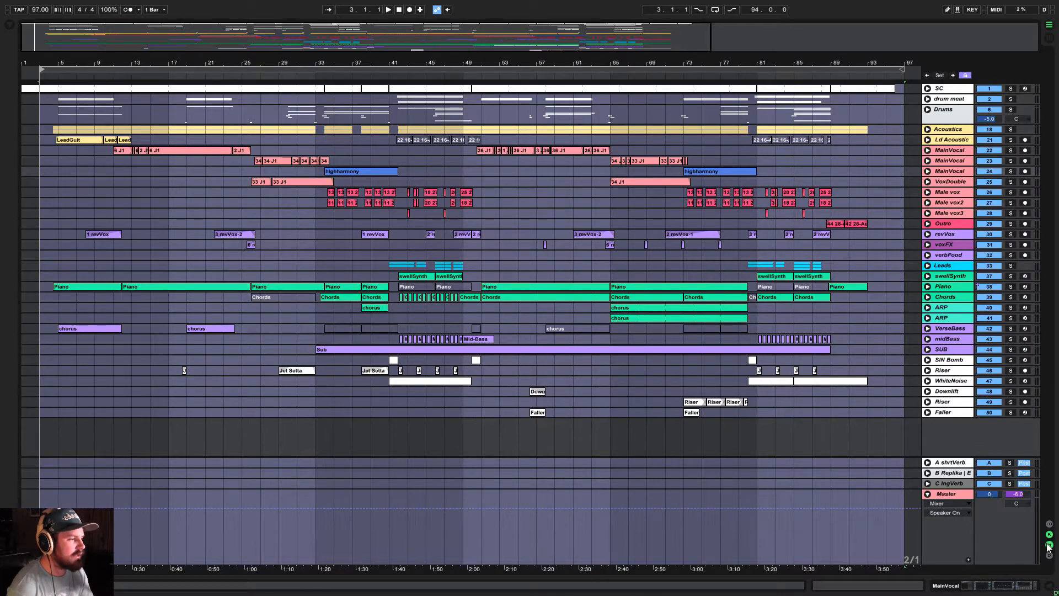
{"action": "left_click", "coordinate": [1049, 546]}
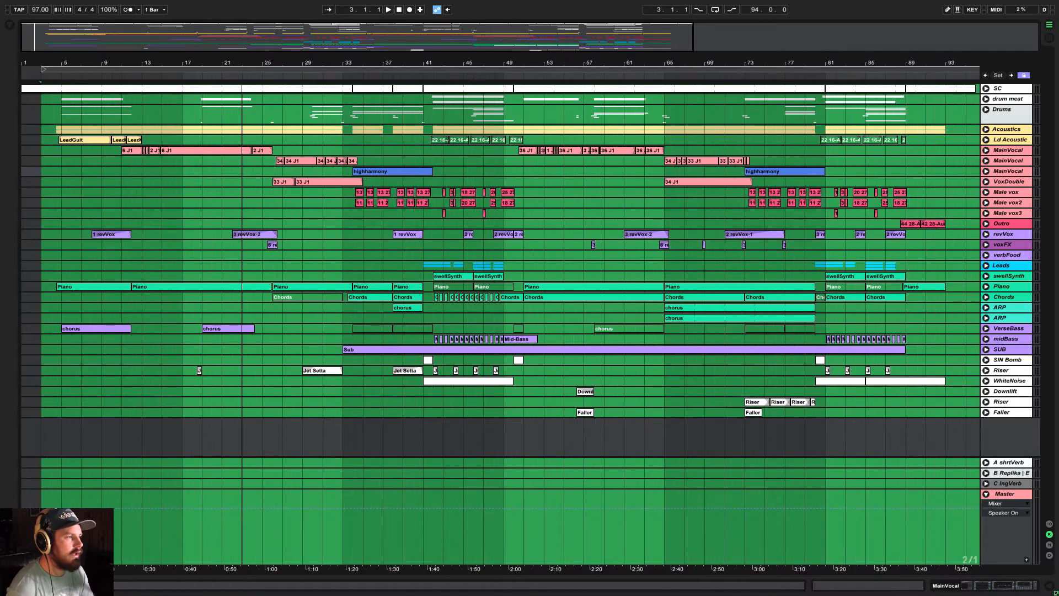
Show the track mixer controls and play the arrangement from bar 5 with the Acoustics group and Ld Acoustic track soloed
{"action": "left_click", "coordinate": [340, 224]}
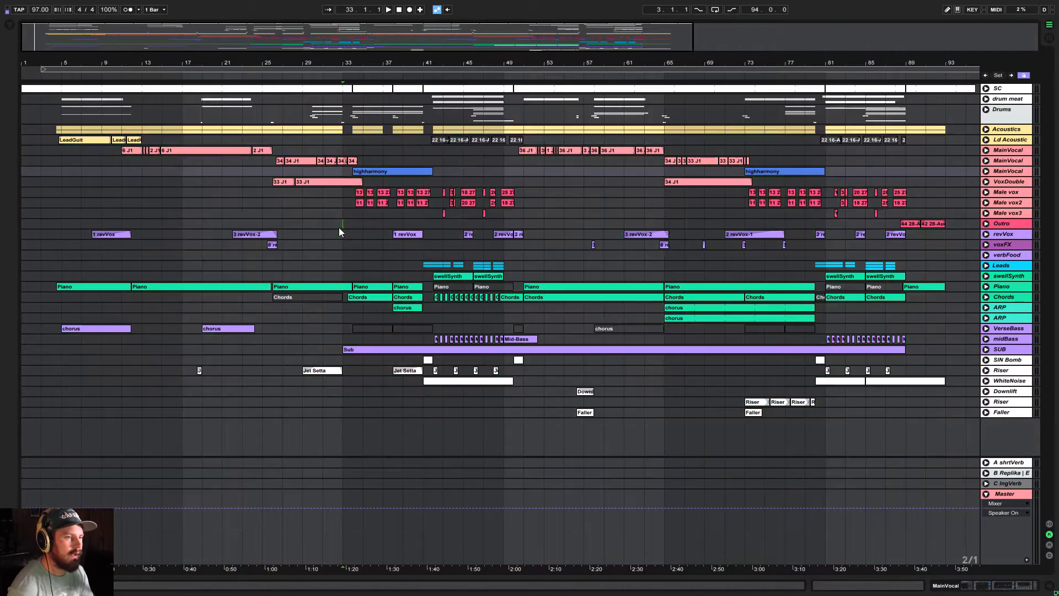
{"action": "left_click", "coordinate": [61, 153]}
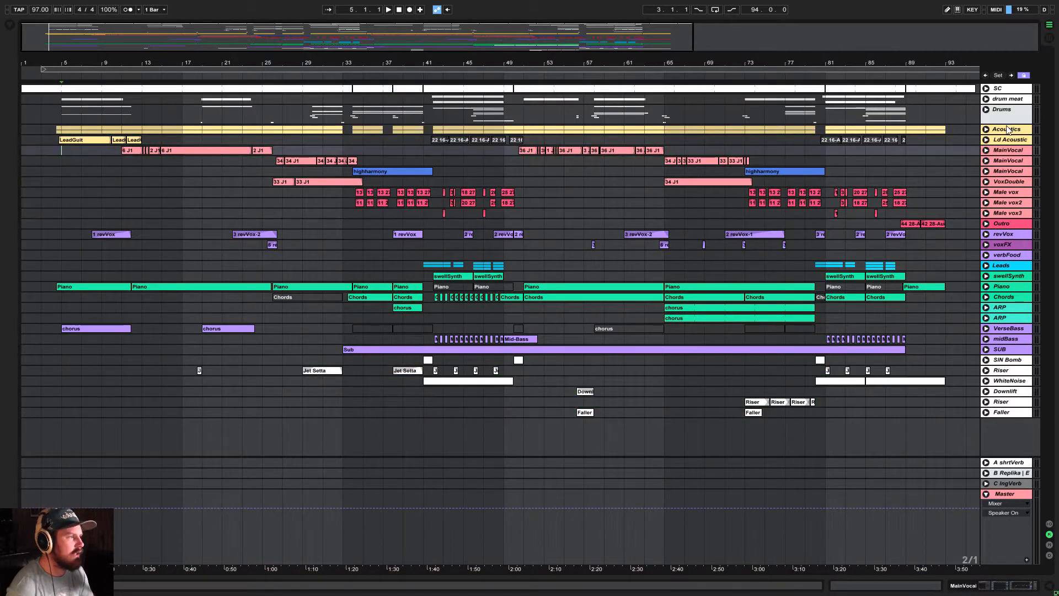
{"action": "left_click", "coordinate": [1050, 544]}
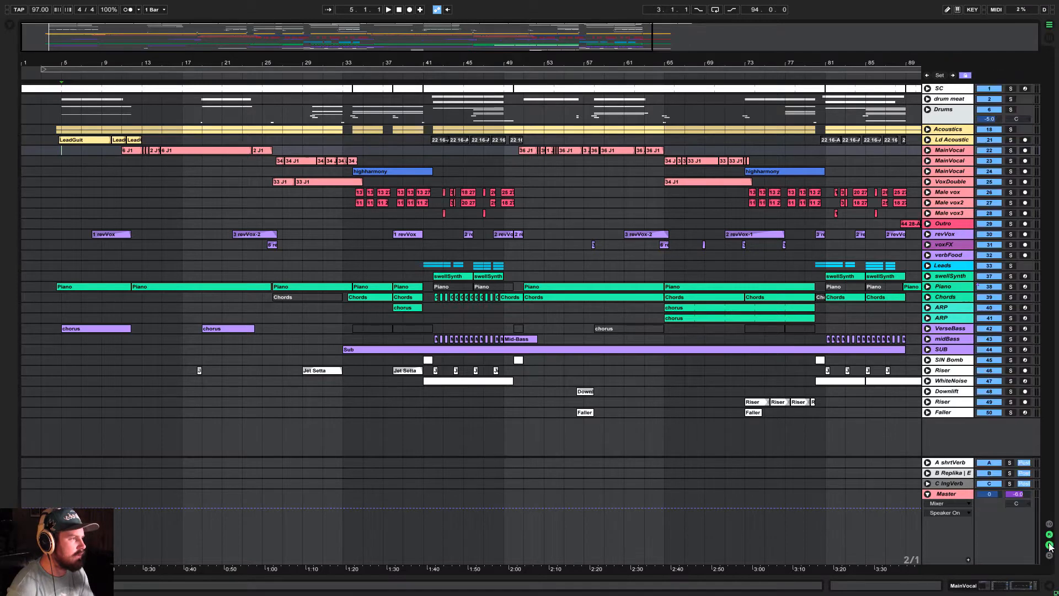
{"action": "left_click", "coordinate": [1010, 129]}
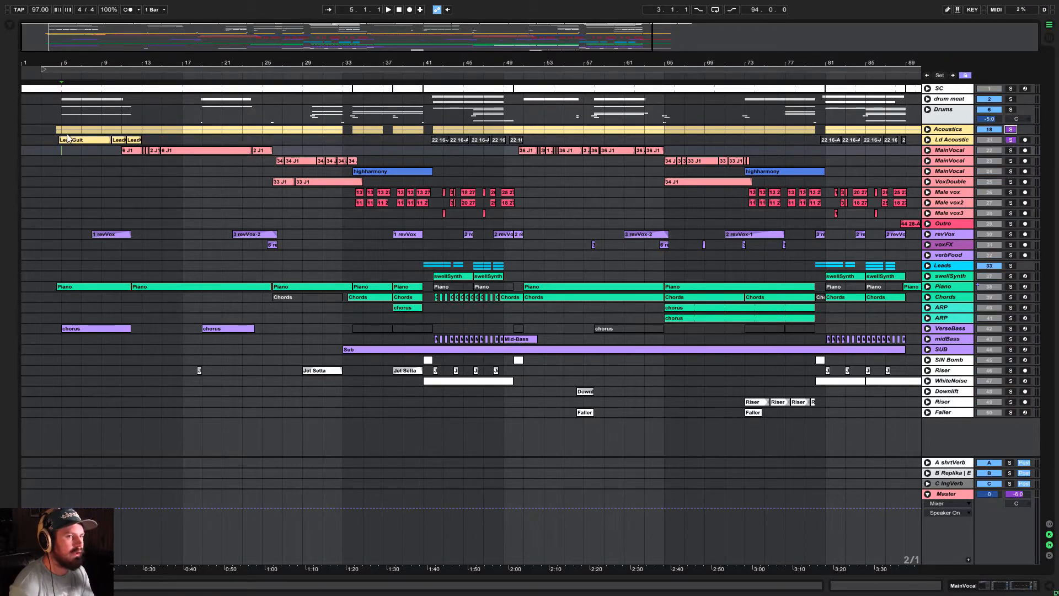
{"action": "key", "text": "space"}
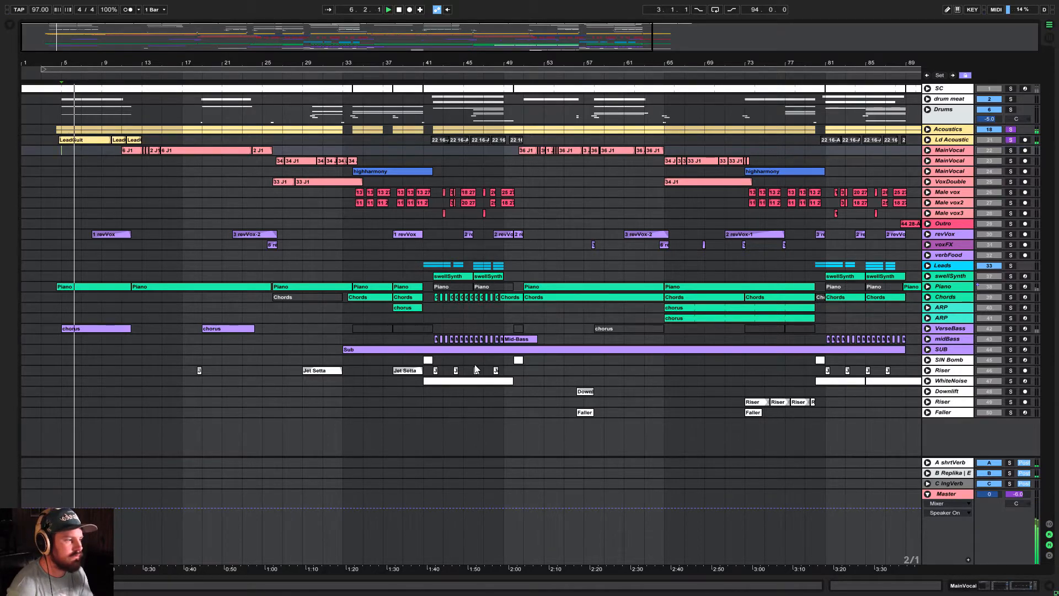
Add the drum meat group and the Chords and VerseBass tracks to the solo, and play from bar 5
{"action": "left_click", "coordinate": [1011, 100]}
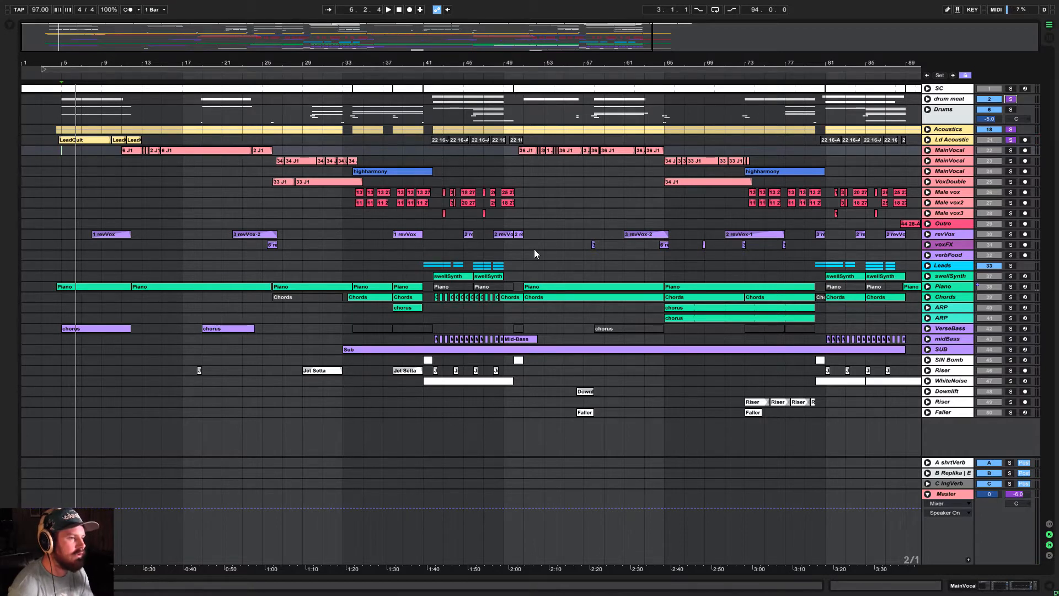
{"action": "key", "text": "space"}
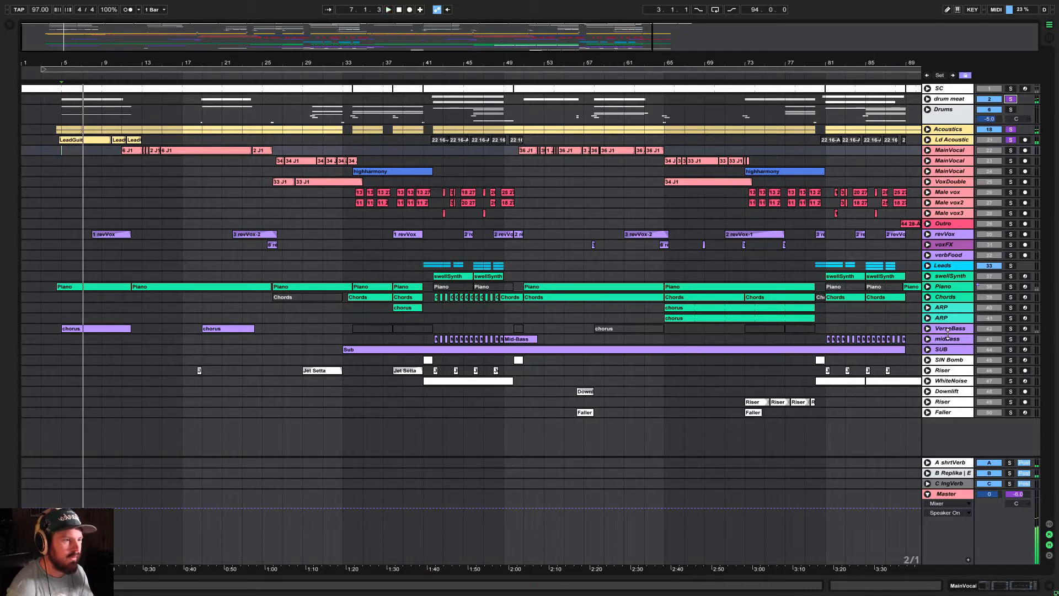
{"action": "left_click", "coordinate": [1010, 297]}
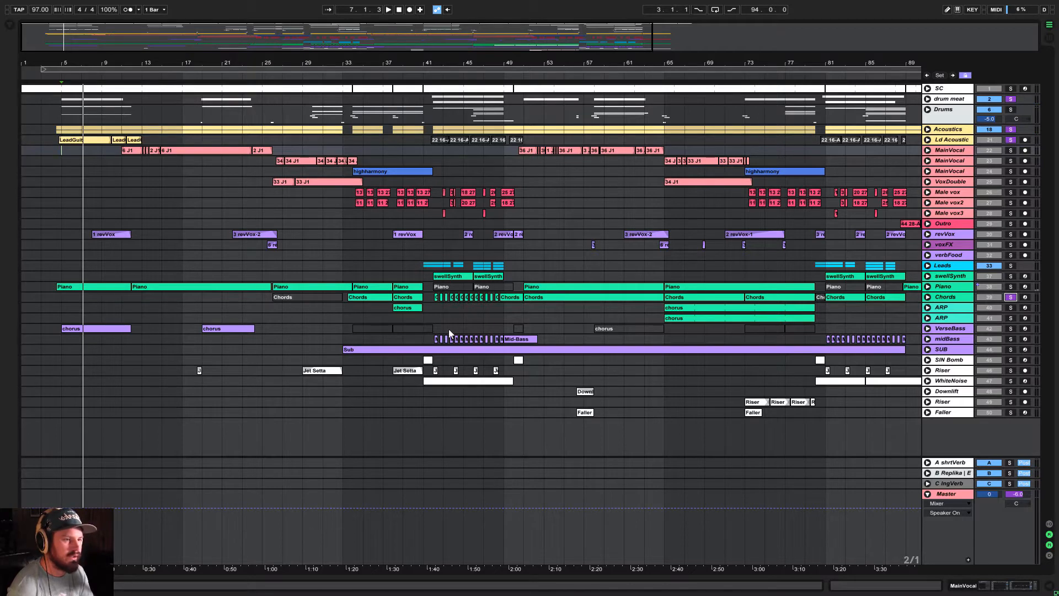
{"action": "left_click", "coordinate": [1010, 329]}
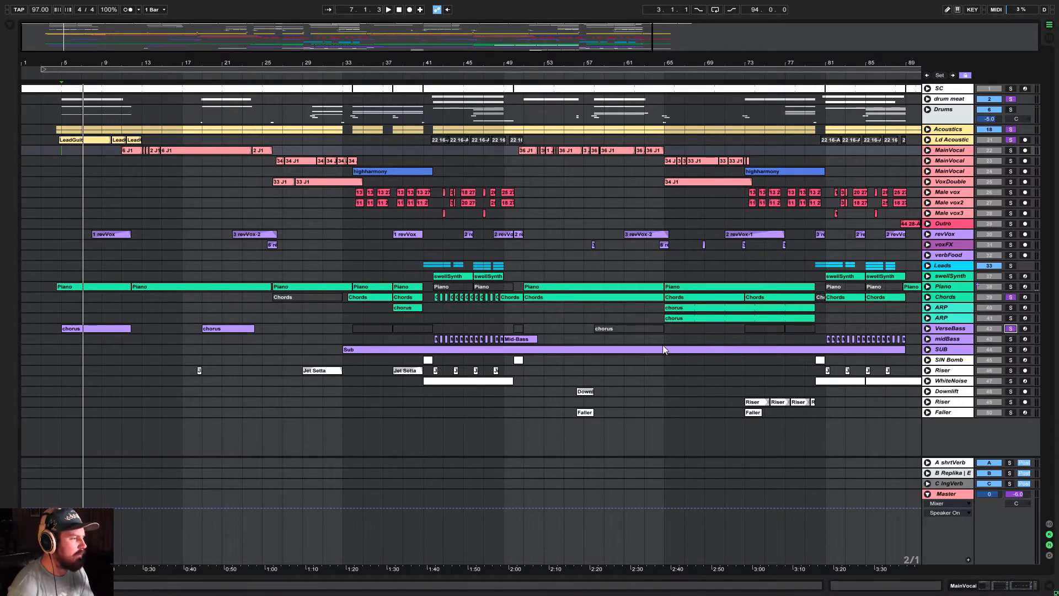
{"action": "key", "text": "space"}
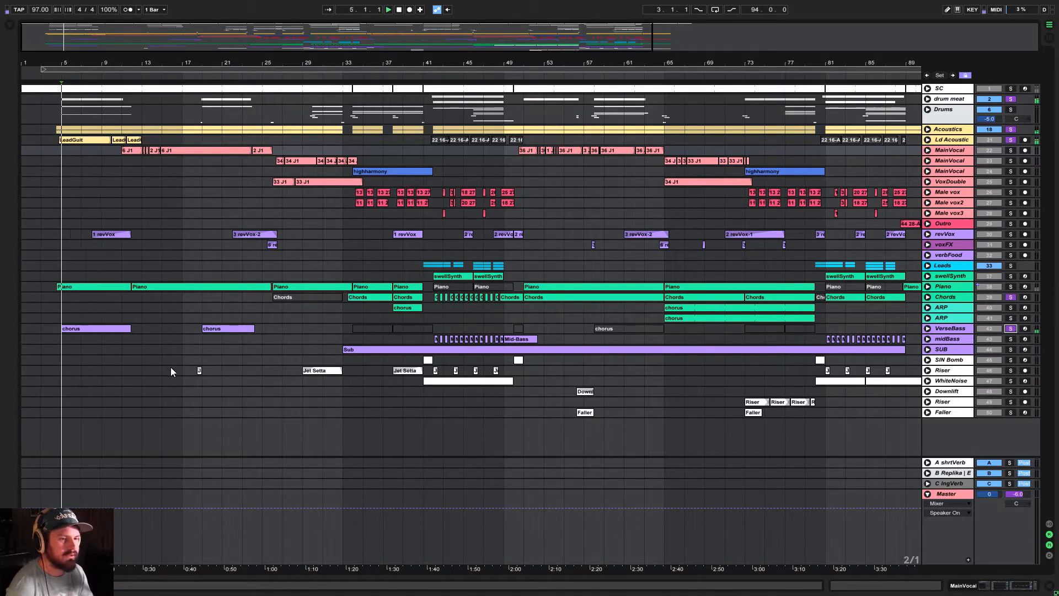
Expand the Drums and drum meat groups to reveal their tracks for the opening section, and select the Drums group
{"action": "left_click_drag", "start_coordinate": [76, 43], "coordinate": [185, 81]}
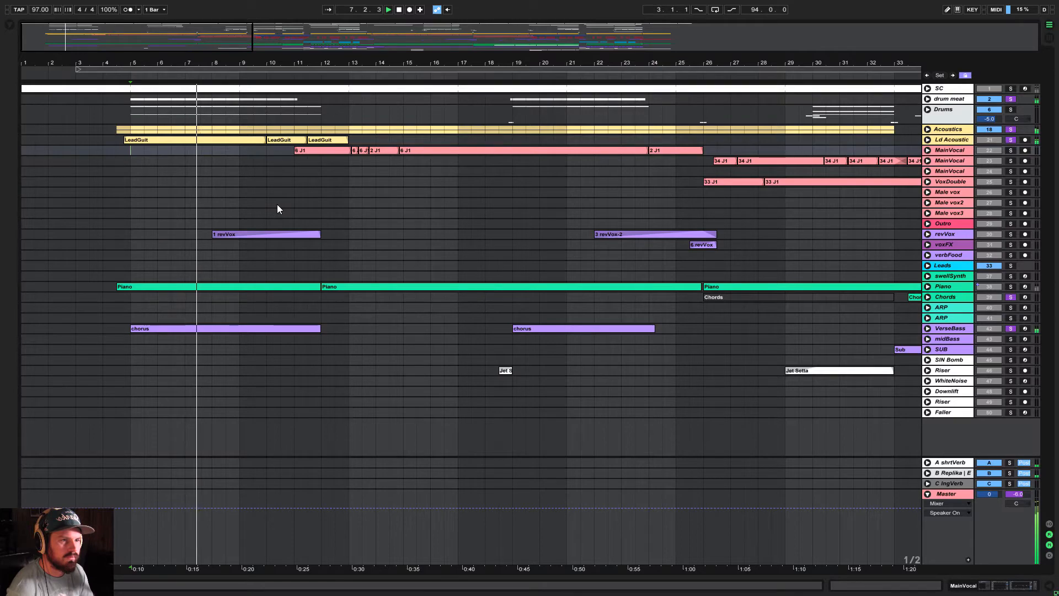
{"action": "left_click", "coordinate": [928, 109]}
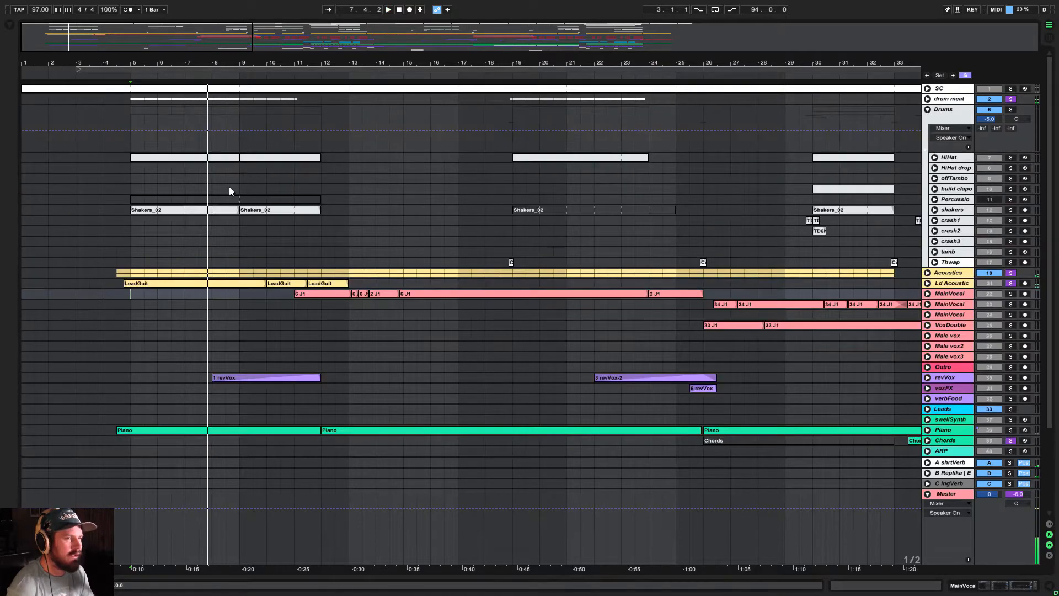
{"action": "left_click", "coordinate": [928, 99]}
{"action": "left_click", "coordinate": [946, 102]}
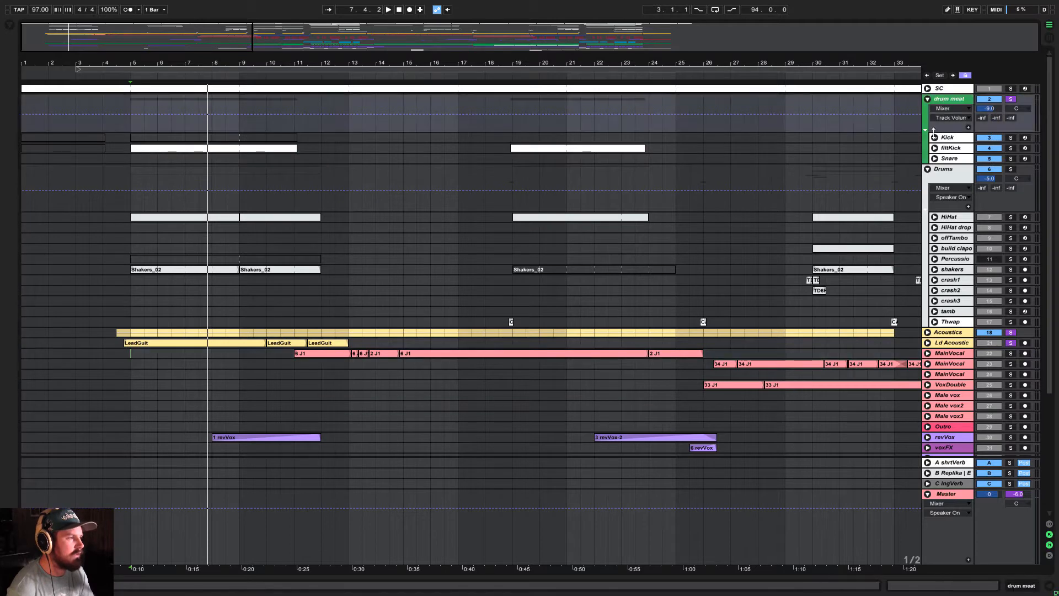
{"action": "left_click", "coordinate": [950, 171]}
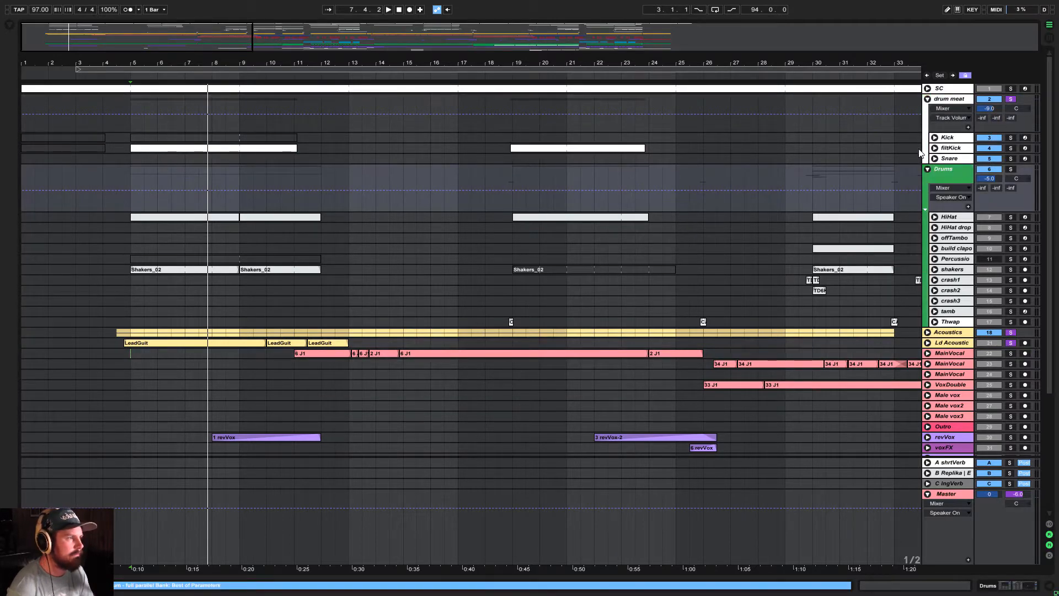
Unfold the filtKick track, open the notes of its clip starting at bar 5, and show its device chain
{"action": "left_click", "coordinate": [934, 148]}
{"action": "double_click", "coordinate": [271, 149]}
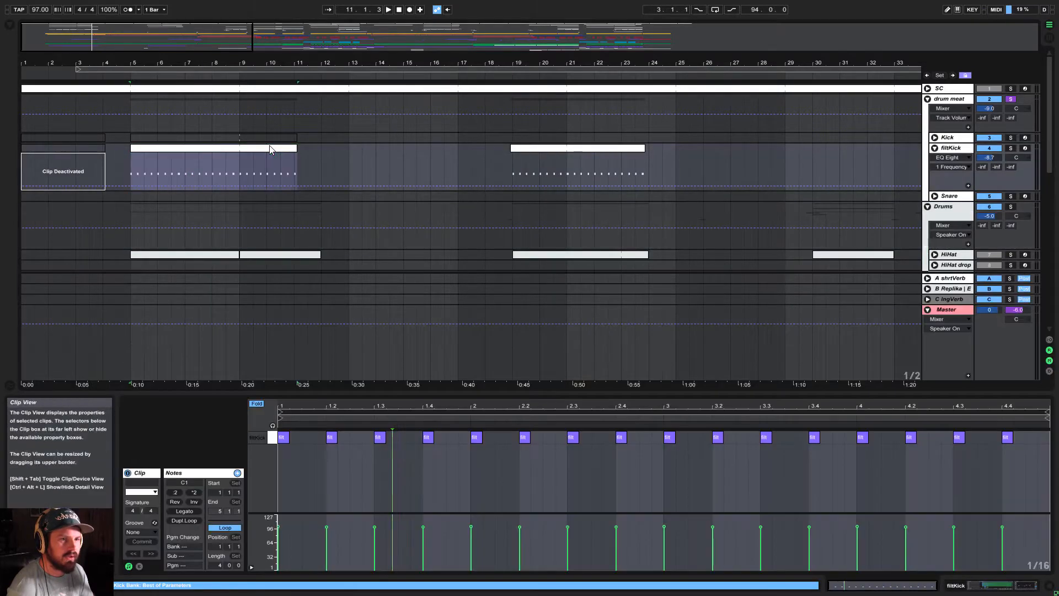
{"action": "left_click", "coordinate": [1013, 587]}
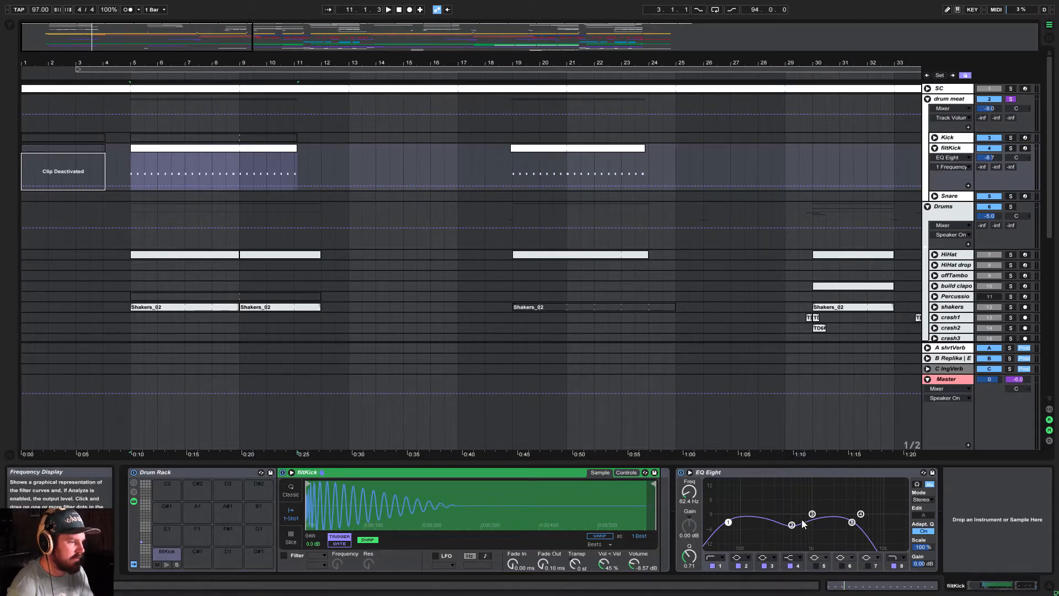
Play the kick from bar 5, solo filtKick to hear it alone, and clear the solo
{"action": "key", "text": "space"}
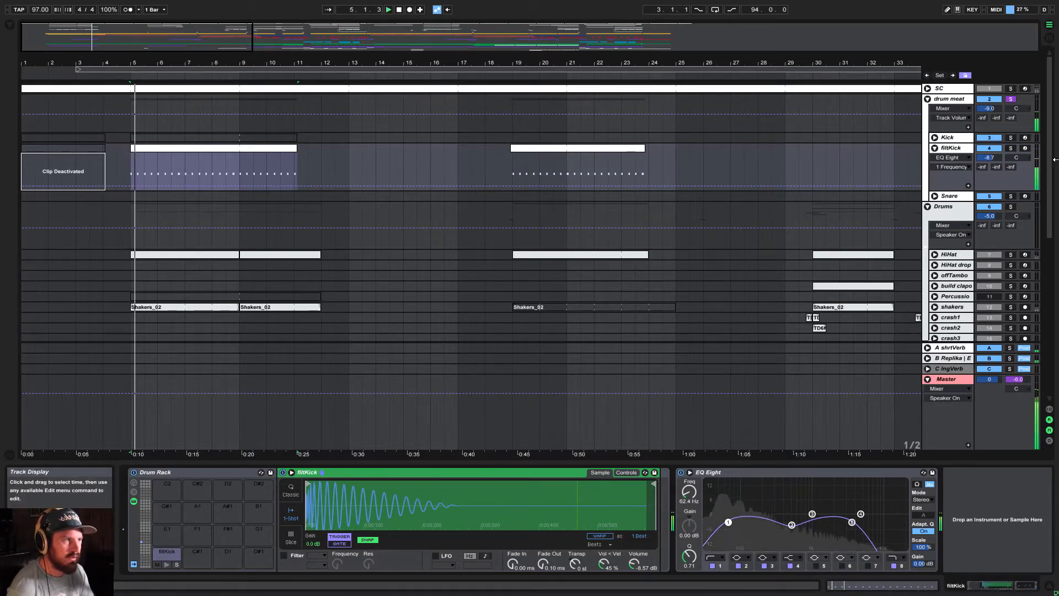
{"action": "left_click", "coordinate": [1011, 147]}
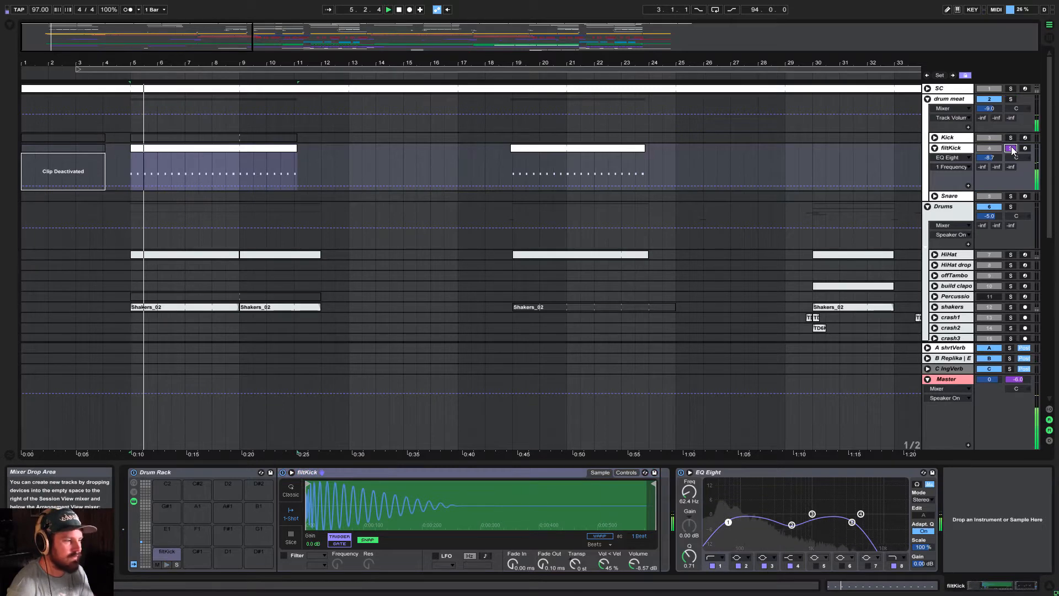
{"action": "left_click", "coordinate": [1011, 149]}
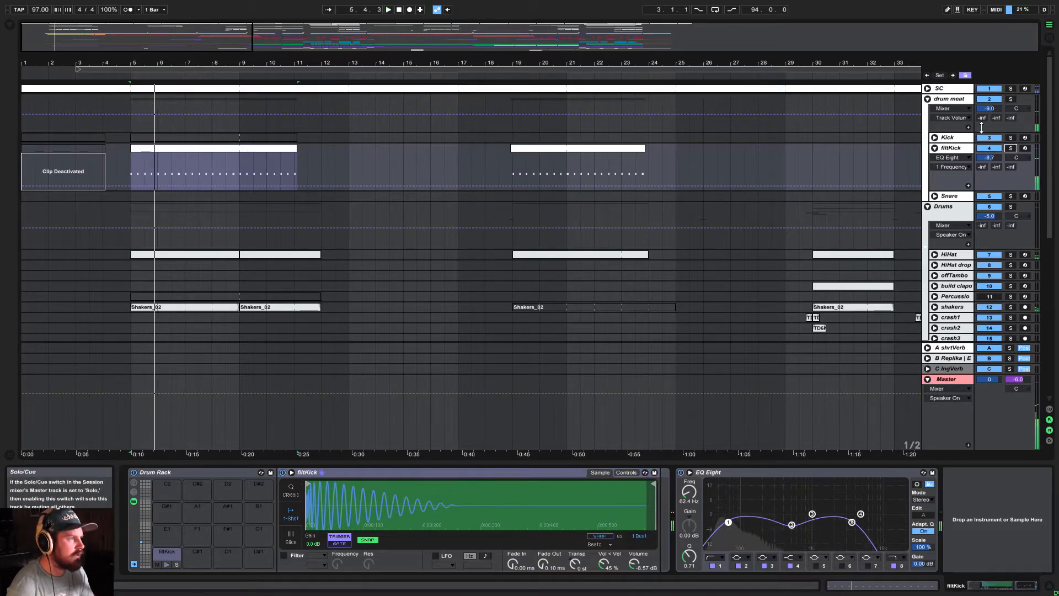
Collapse the drum meat group and expand the Acoustics group to show its AC_L and AC_R tracks and group devices
{"action": "left_click", "coordinate": [927, 99]}
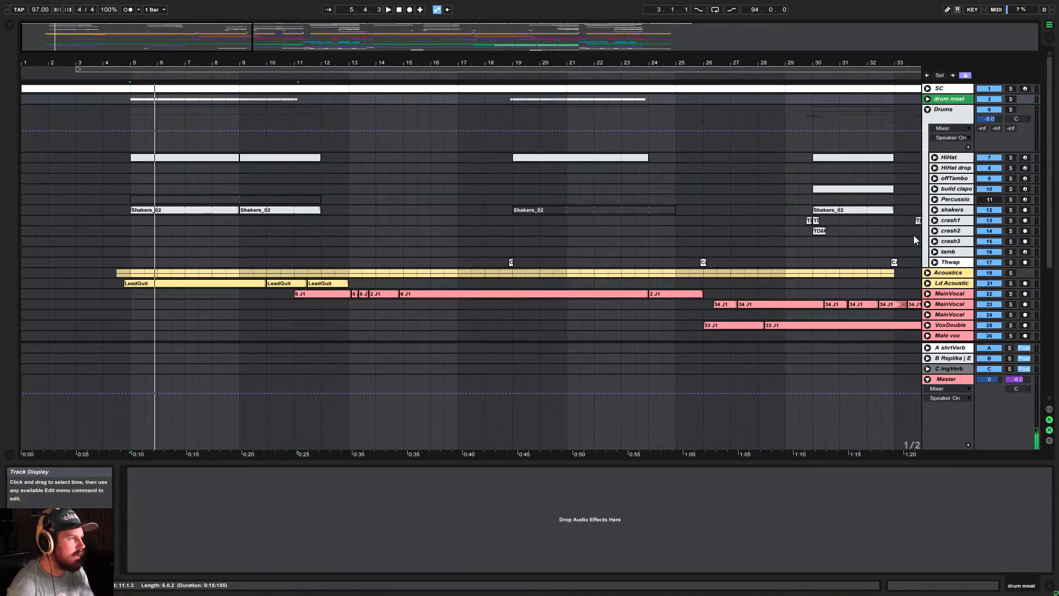
{"action": "scroll", "coordinate": [915, 236], "scroll_direction": "down", "scroll_amount": 1}
{"action": "left_click", "coordinate": [927, 240]}
{"action": "left_click", "coordinate": [948, 240]}
{"action": "scroll", "coordinate": [445, 277], "scroll_direction": "down", "scroll_amount": 2}
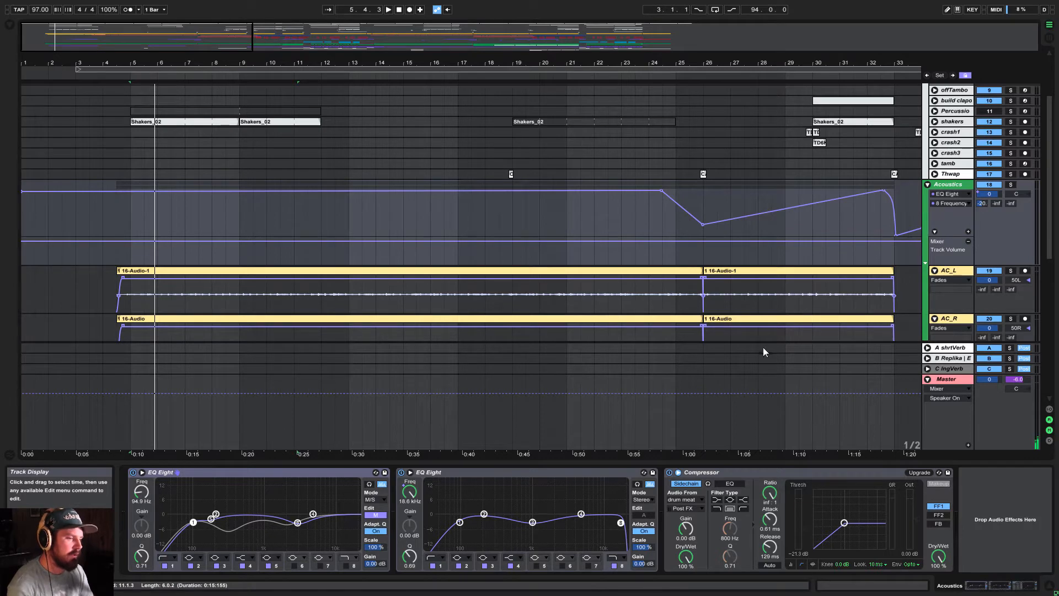
Examine the other M/S channel's curve in the Acoustics group's first EQ Eight, and return to the mid curve
{"action": "left_click", "coordinate": [306, 472]}
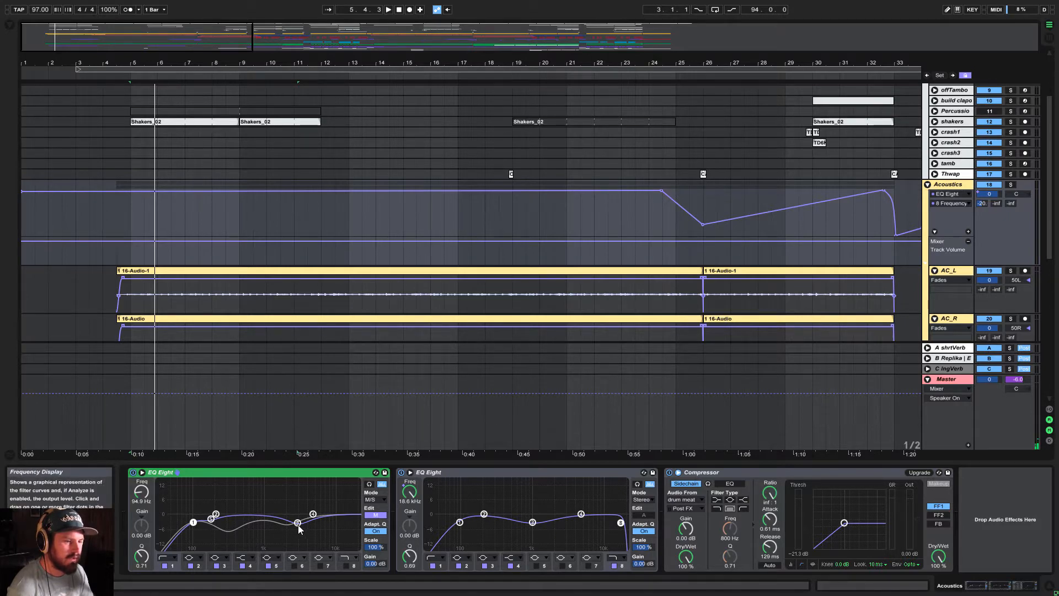
{"action": "left_click", "coordinate": [376, 517]}
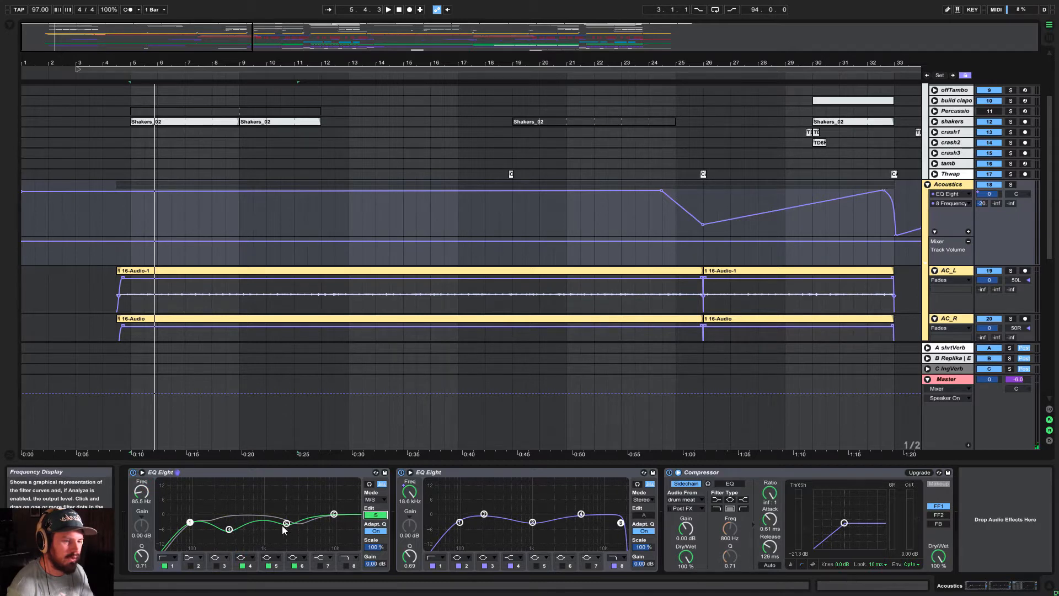
{"action": "left_click", "coordinate": [378, 517]}
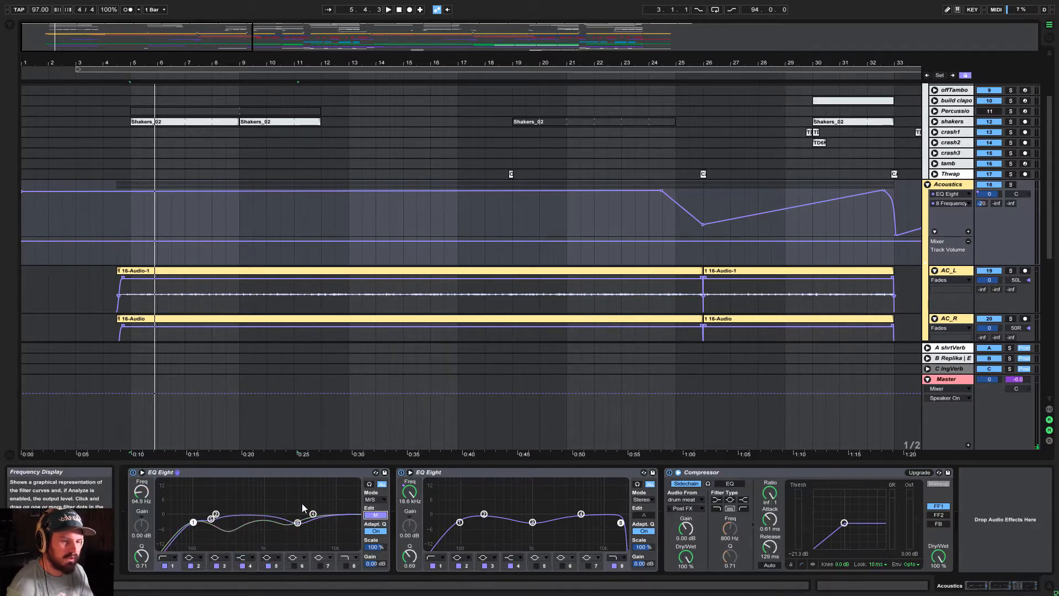
Play the Acoustics group soloed from bar 5 and show the AC_L track's device chain
{"action": "left_click", "coordinate": [1009, 185]}
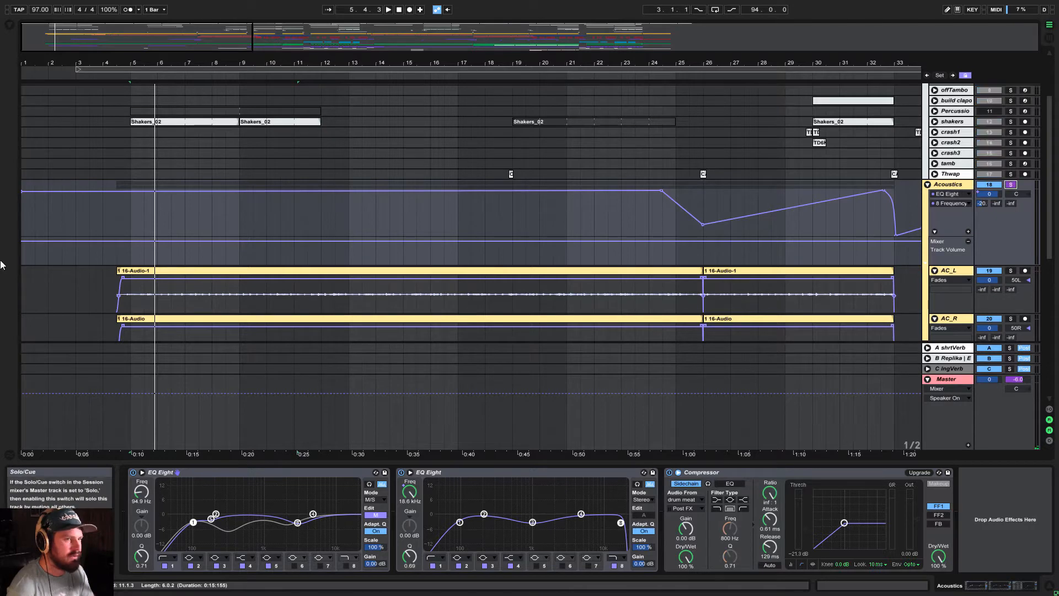
{"action": "left_click", "coordinate": [130, 215]}
{"action": "key", "text": "space"}
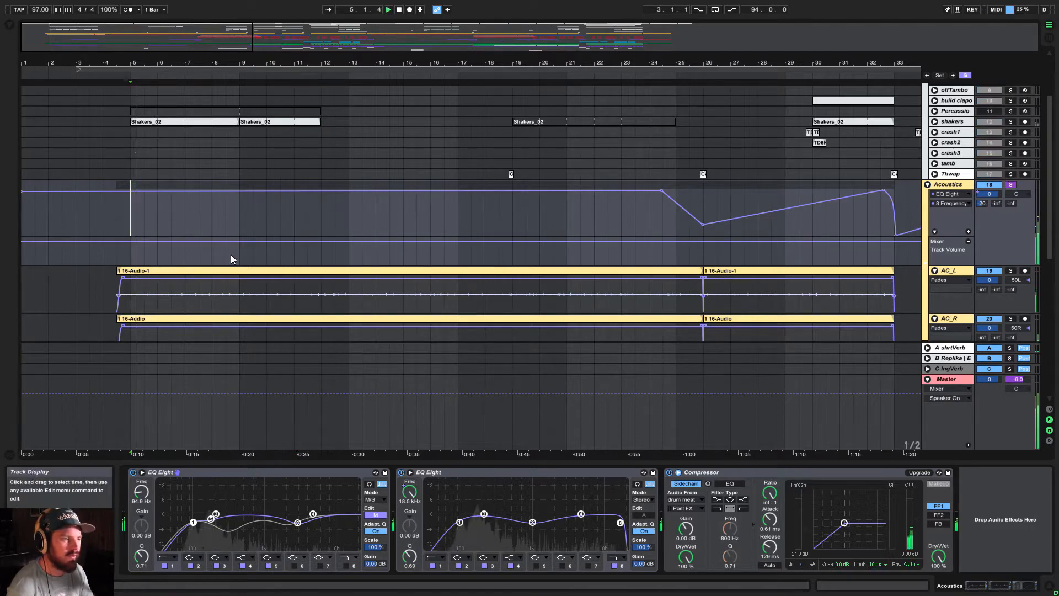
{"action": "scroll", "coordinate": [506, 259], "scroll_direction": "down", "scroll_amount": 2}
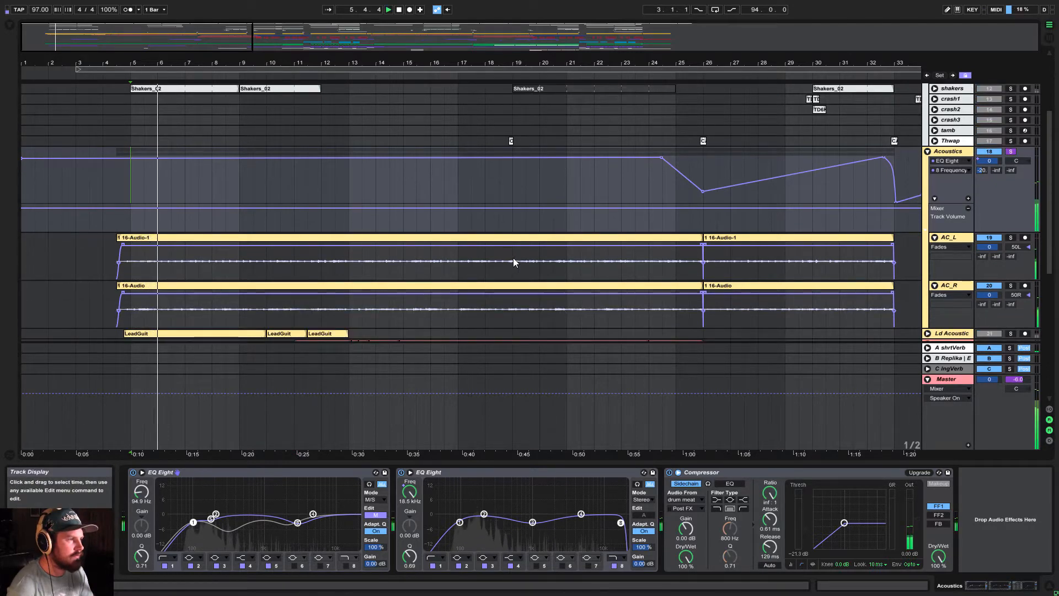
{"action": "key", "text": "space"}
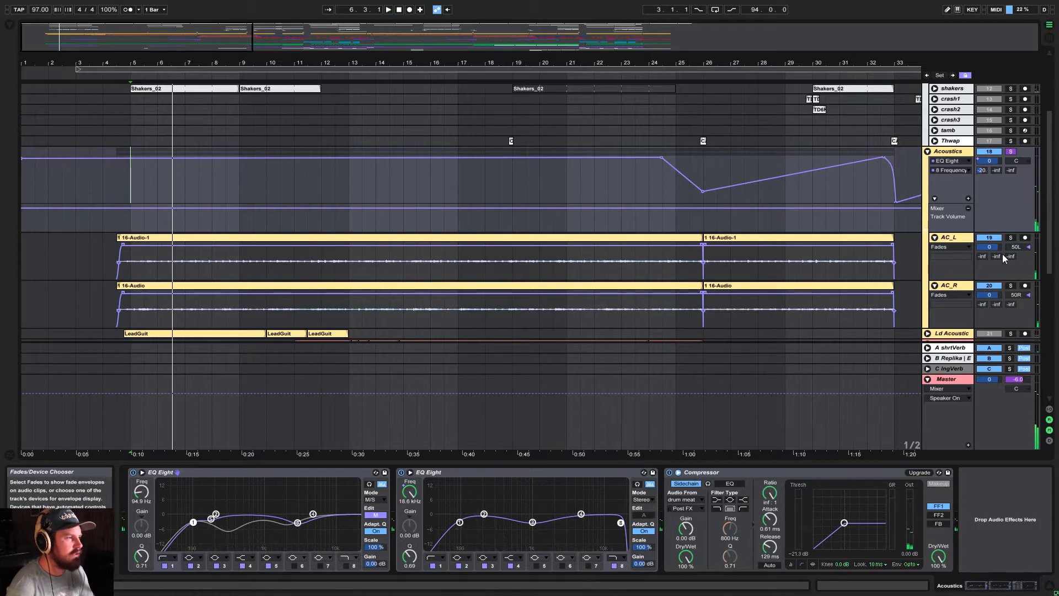
{"action": "left_click", "coordinate": [965, 243]}
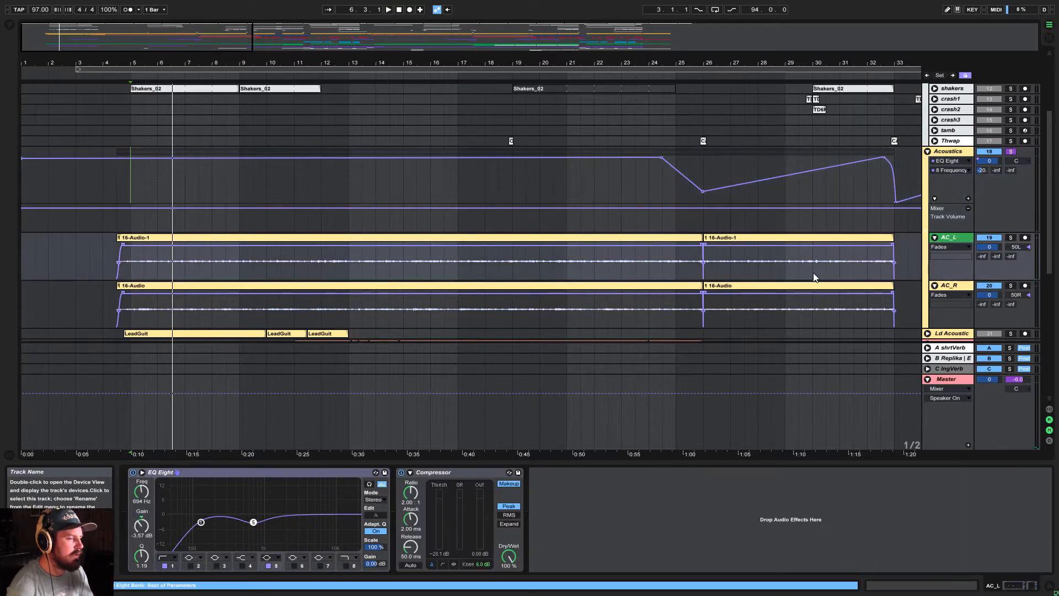
Play the AC_L and AC_R tracks soloed one at a time from bar 5, and clear the solo
{"action": "scroll", "coordinate": [889, 267], "scroll_direction": "down", "scroll_amount": 2}
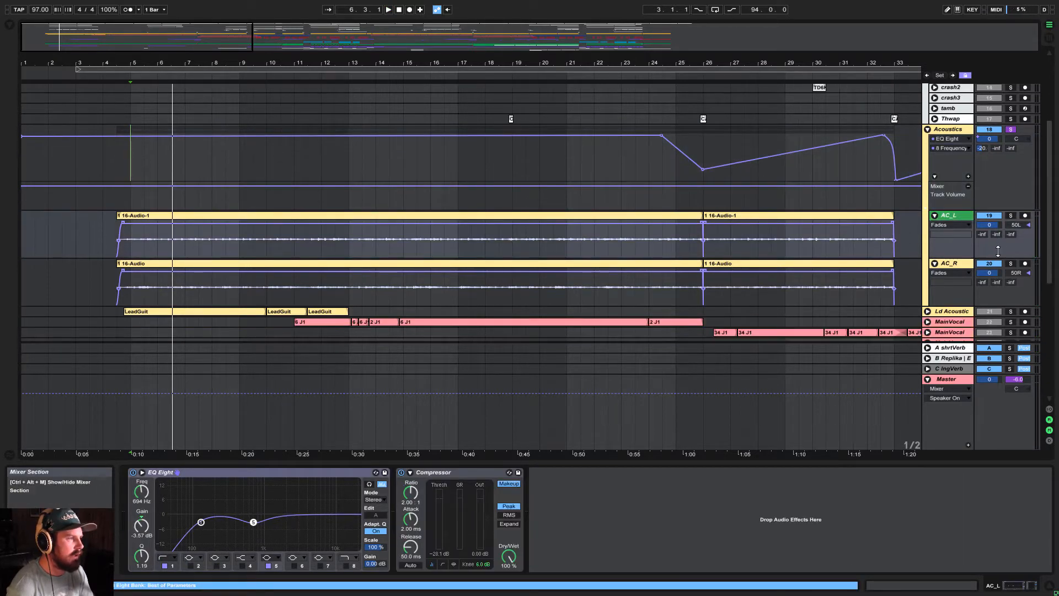
{"action": "left_click", "coordinate": [1010, 216]}
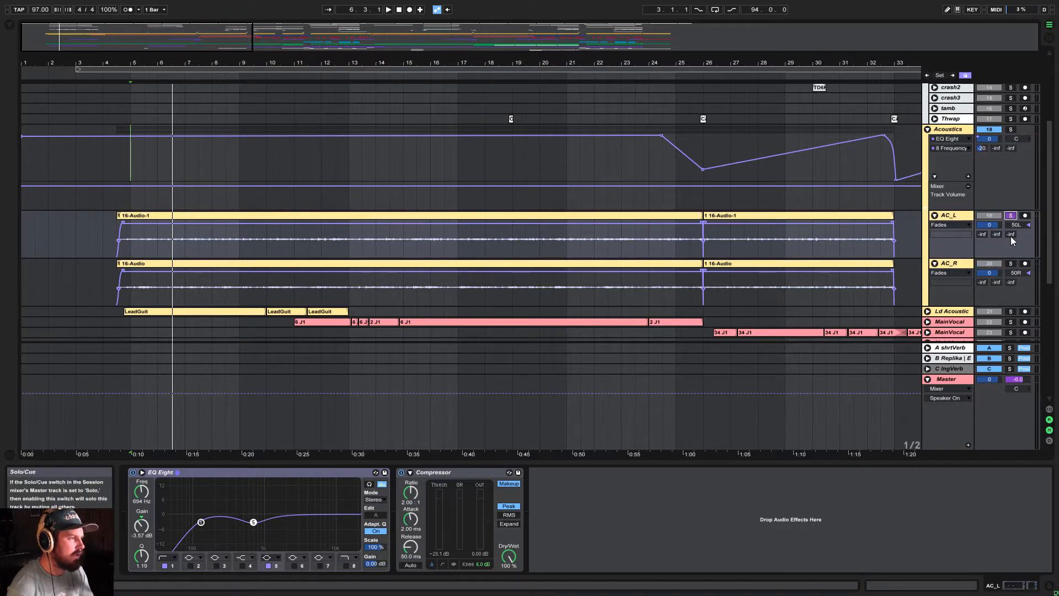
{"action": "key", "text": "space"}
{"action": "left_click", "coordinate": [1010, 264]}
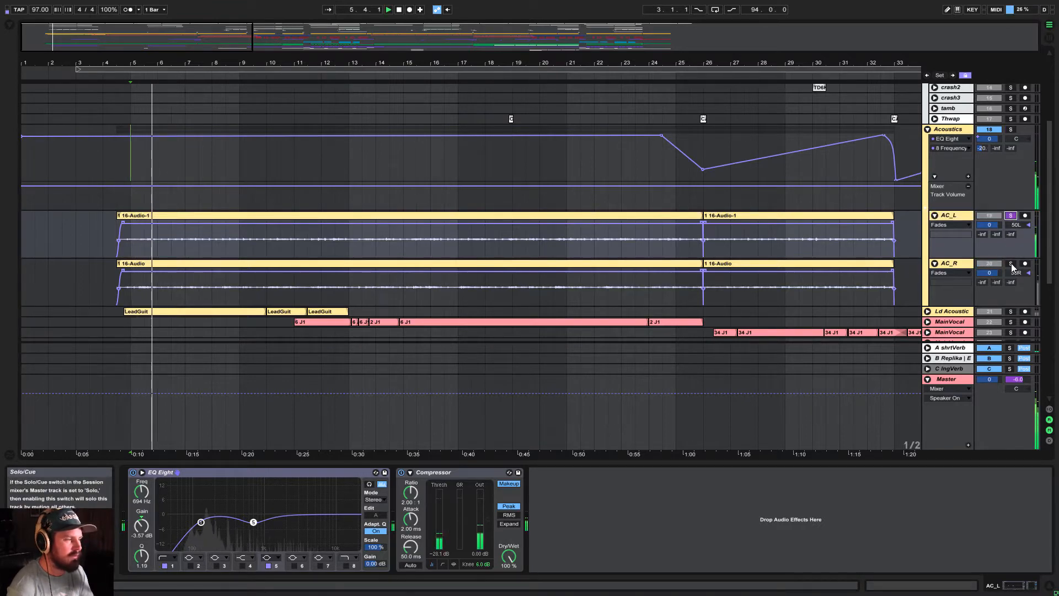
{"action": "key", "text": "space"}
{"action": "key", "text": "space"}
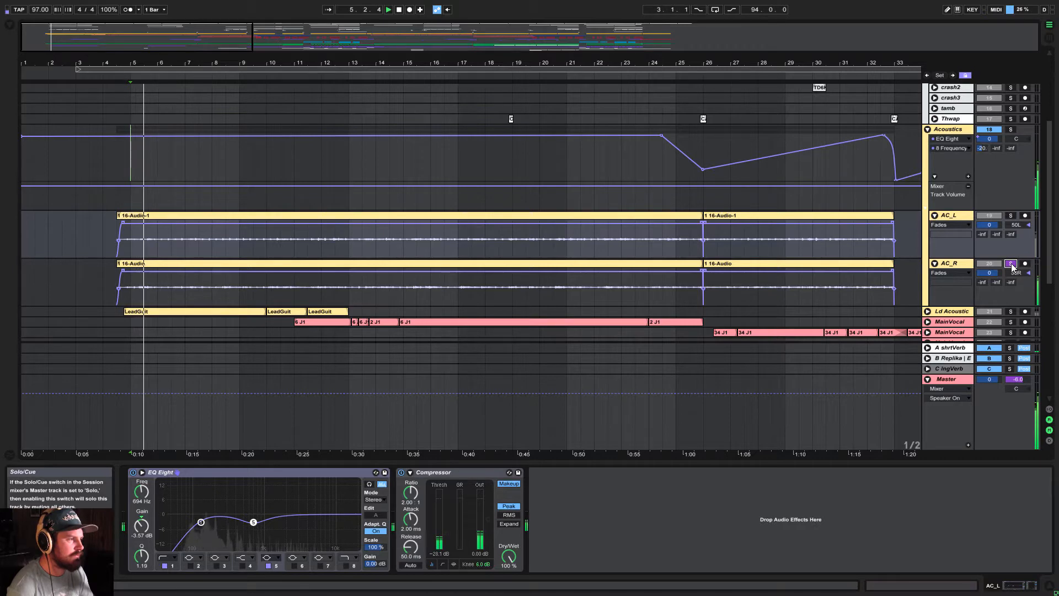
{"action": "left_click", "coordinate": [1011, 264]}
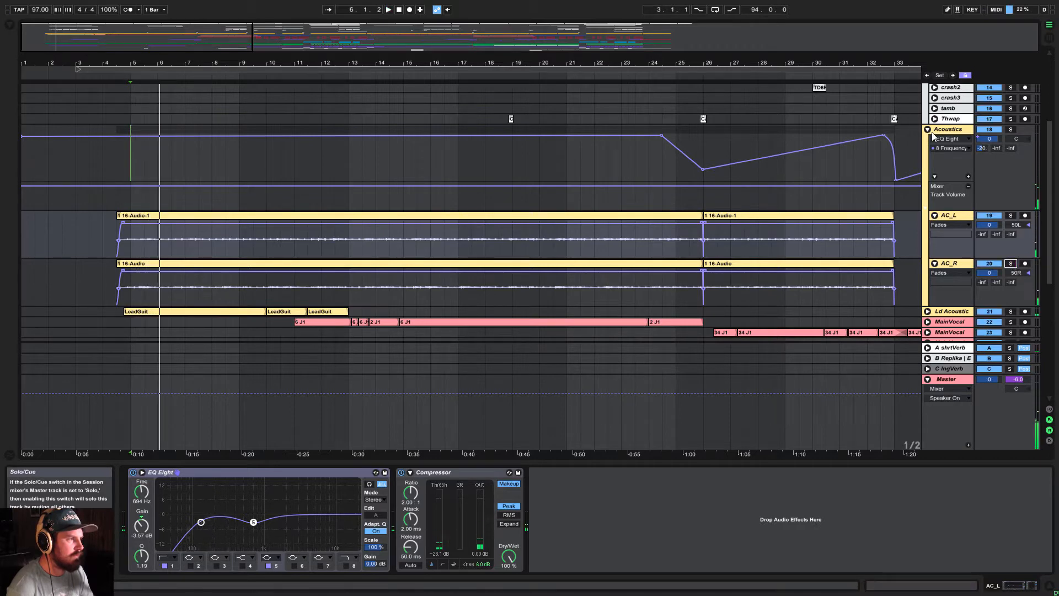
Add a Utility audio effect at the end of the AC_R track's device chain with its width at 0%
{"action": "left_click", "coordinate": [949, 129]}
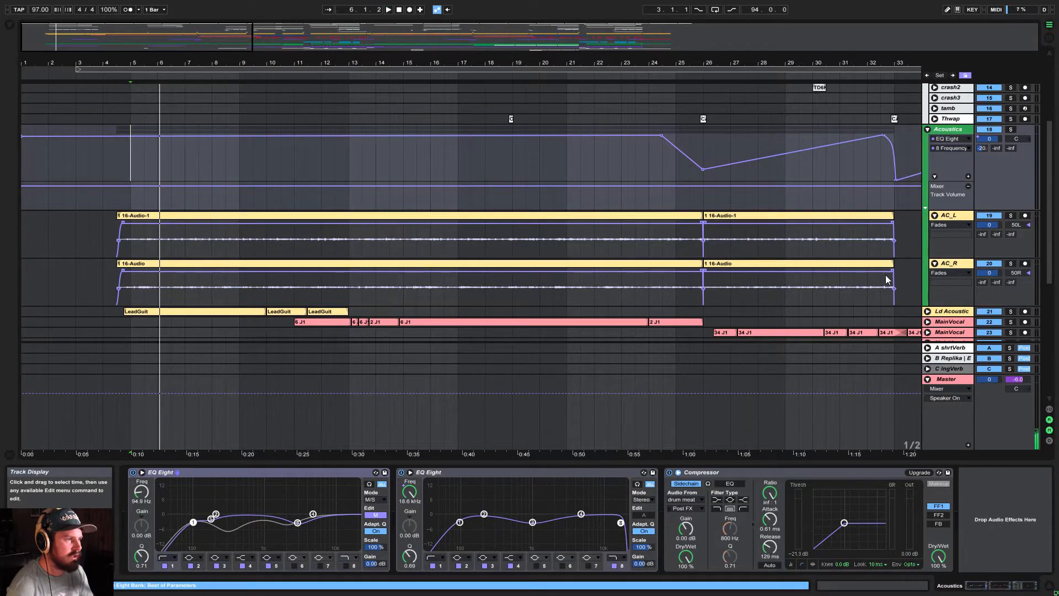
{"action": "left_click", "coordinate": [948, 263]}
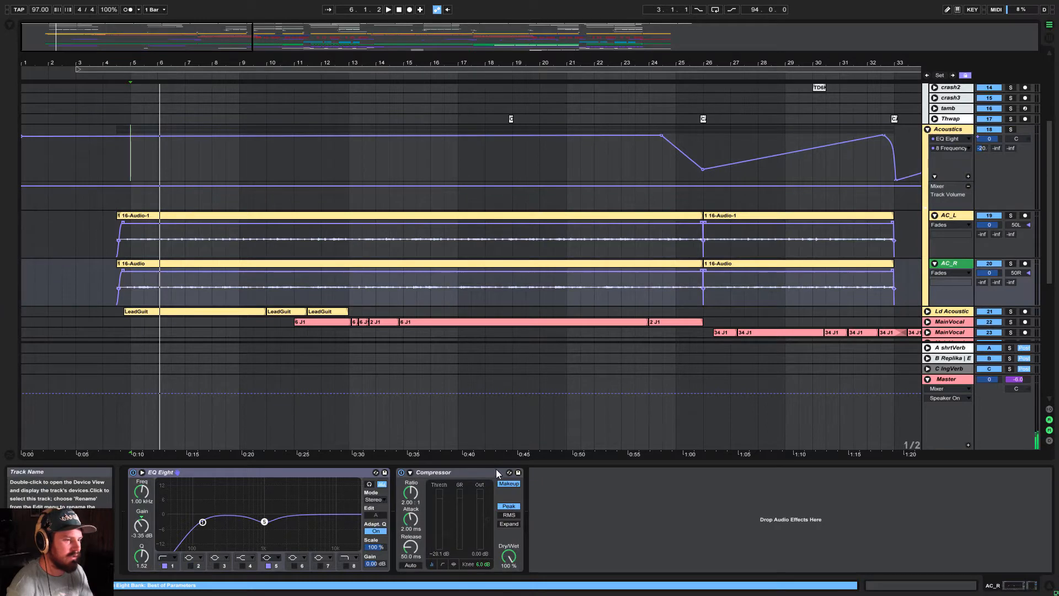
{"action": "left_click", "coordinate": [10, 26]}
{"action": "left_click", "coordinate": [39, 83]}
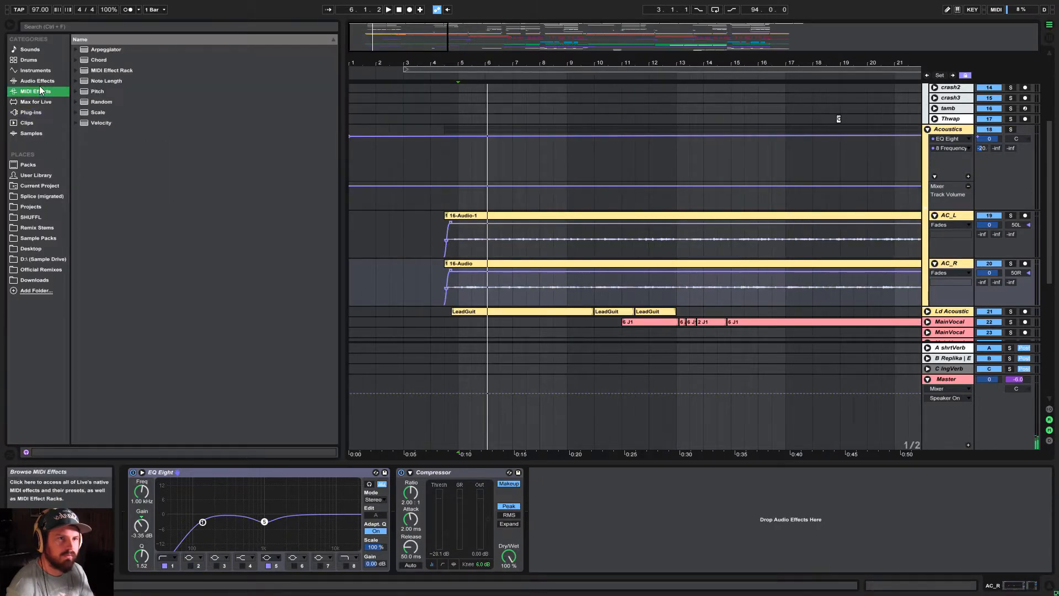
{"action": "left_click_drag", "start_coordinate": [98, 395], "coordinate": [589, 267]}
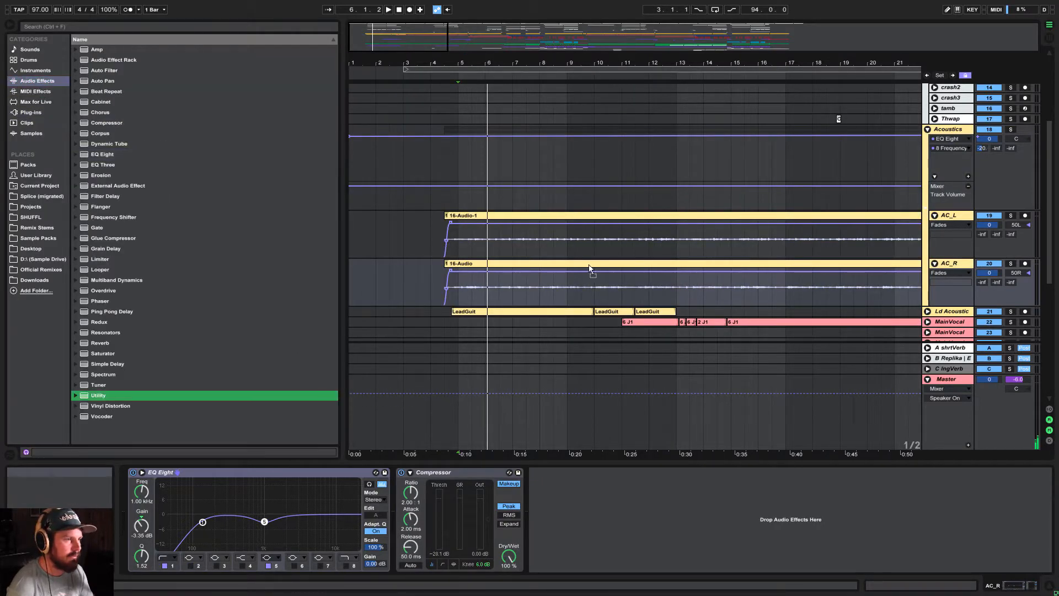
{"action": "left_click_drag", "start_coordinate": [675, 267], "coordinate": [559, 592]}
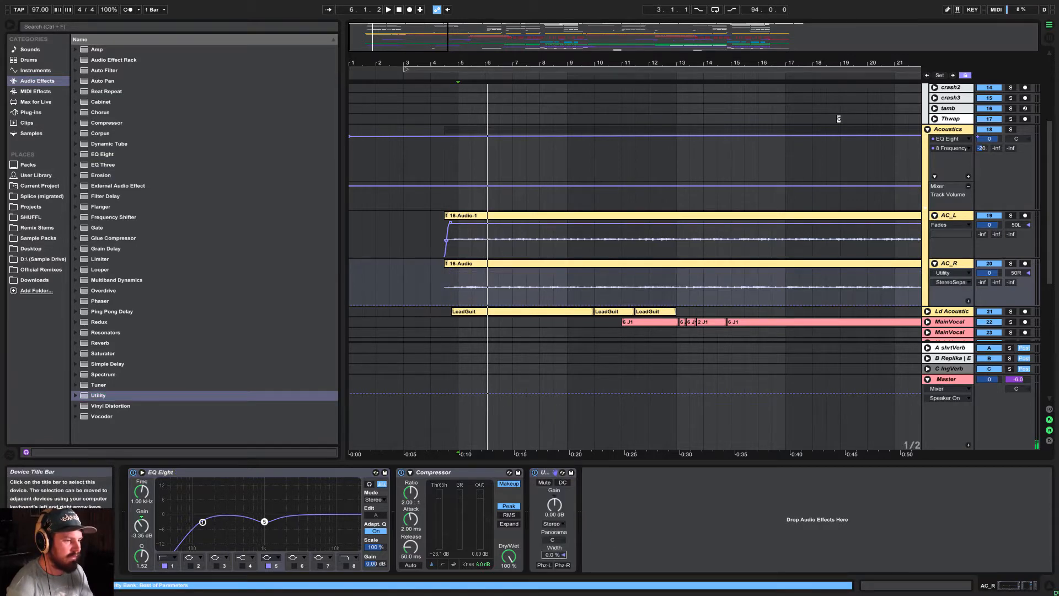
Play AC_R soloed from bar 5 and reset the track's pan to centre
{"action": "left_click", "coordinate": [1009, 264]}
{"action": "key", "text": "space"}
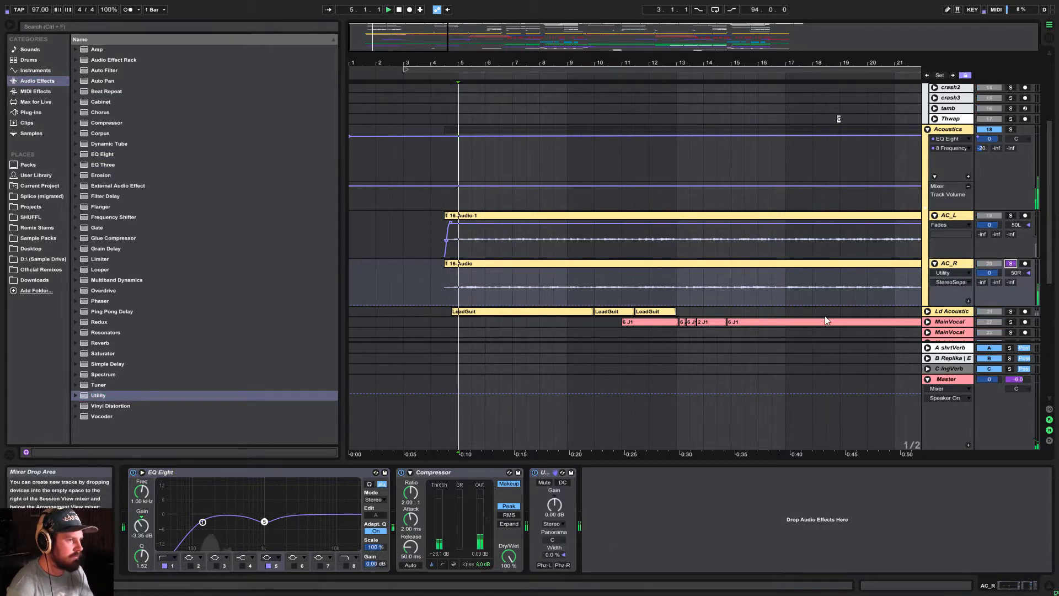
{"action": "left_click", "coordinate": [1013, 273]}
{"action": "key", "text": "Delete"}
{"action": "key", "text": "space"}
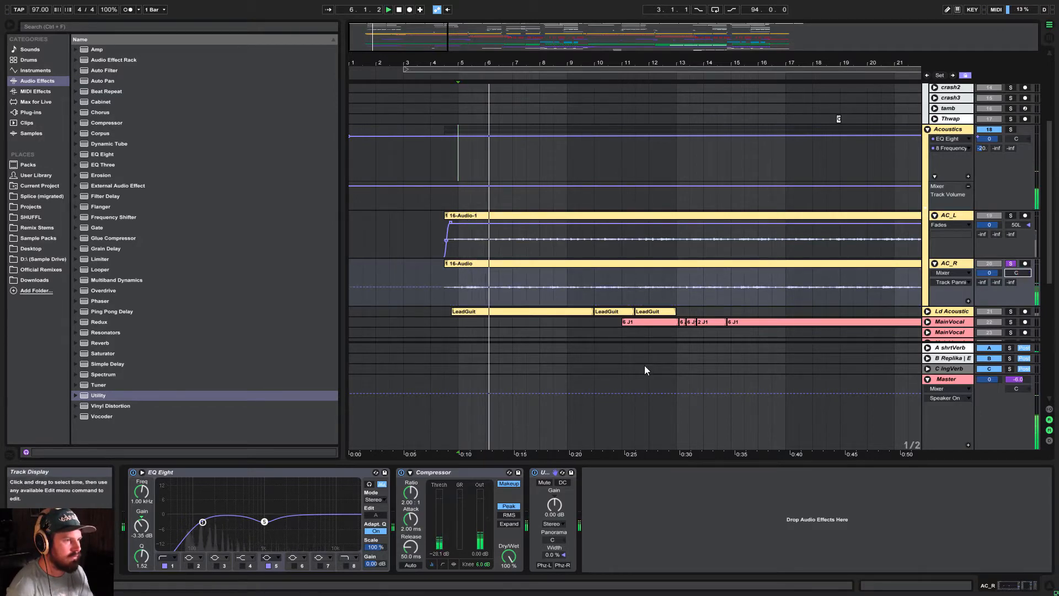
Remove the Utility effect from AC_R and pan the track back to 50R
{"action": "left_click", "coordinate": [547, 472]}
{"action": "key", "text": "Delete"}
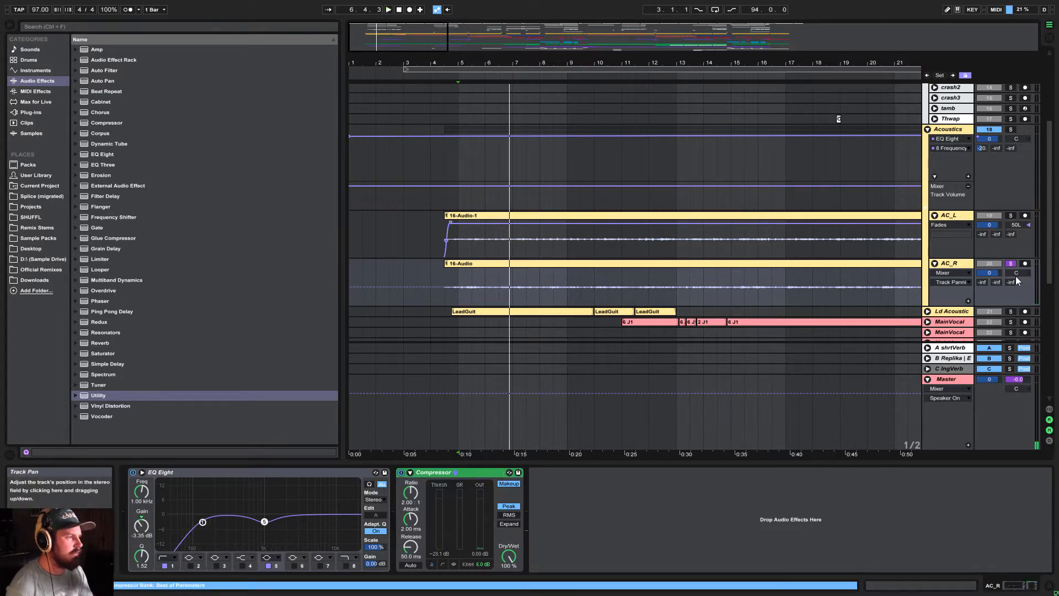
{"action": "left_click_drag", "start_coordinate": [1016, 280], "coordinate": [1016, 253]}
Solo the Acoustics group and play both guitar tracks together from bar 5
{"action": "left_click", "coordinate": [1009, 130]}
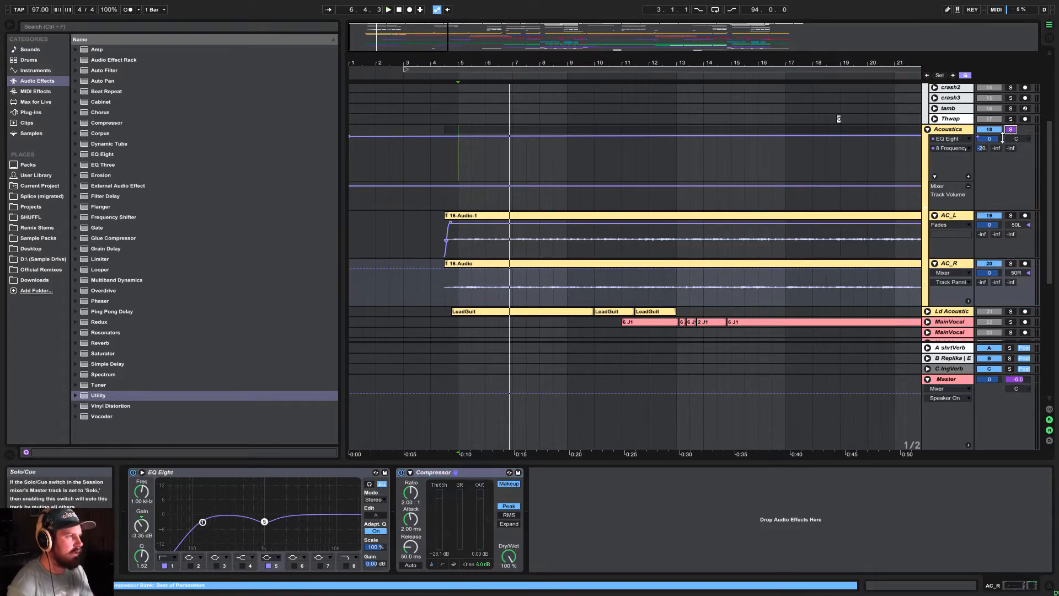
{"action": "key", "text": "space"}
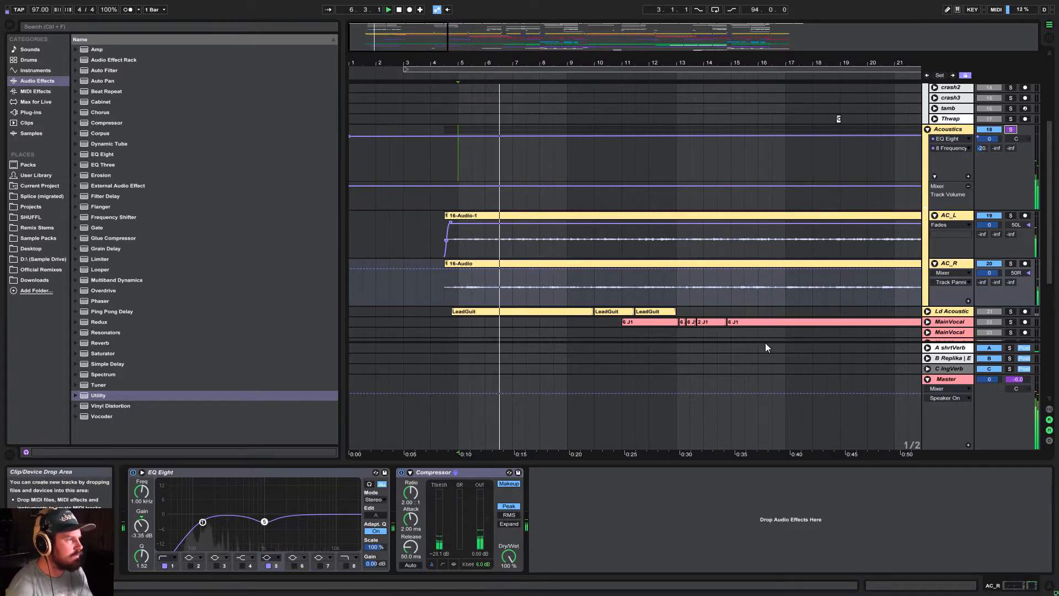
{"action": "key", "text": "space"}
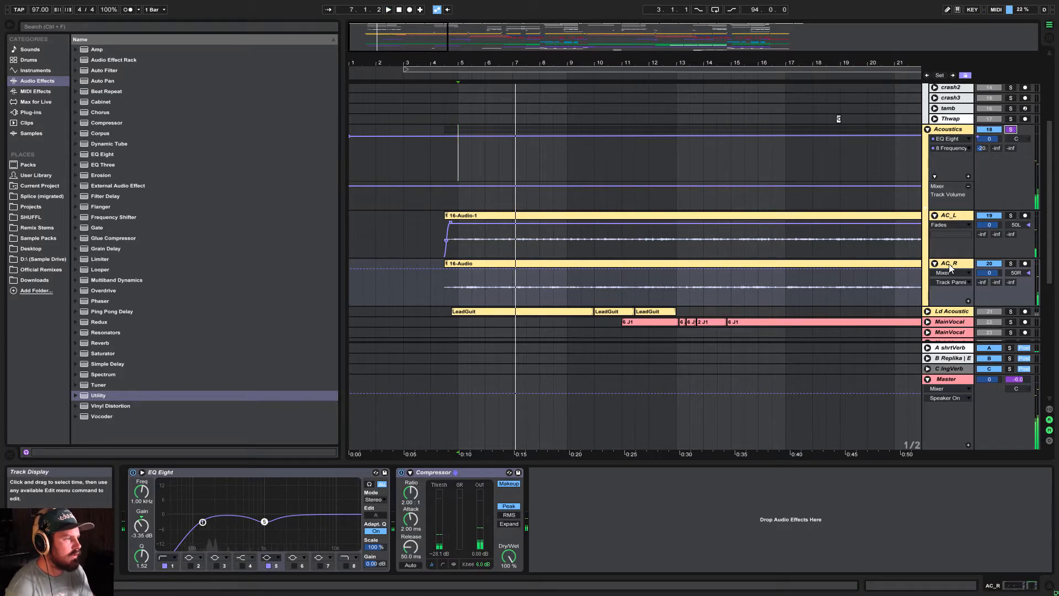
Compare the EQ Eight settings of the AC_L track with those of the AC_R track
{"action": "left_click", "coordinate": [960, 217]}
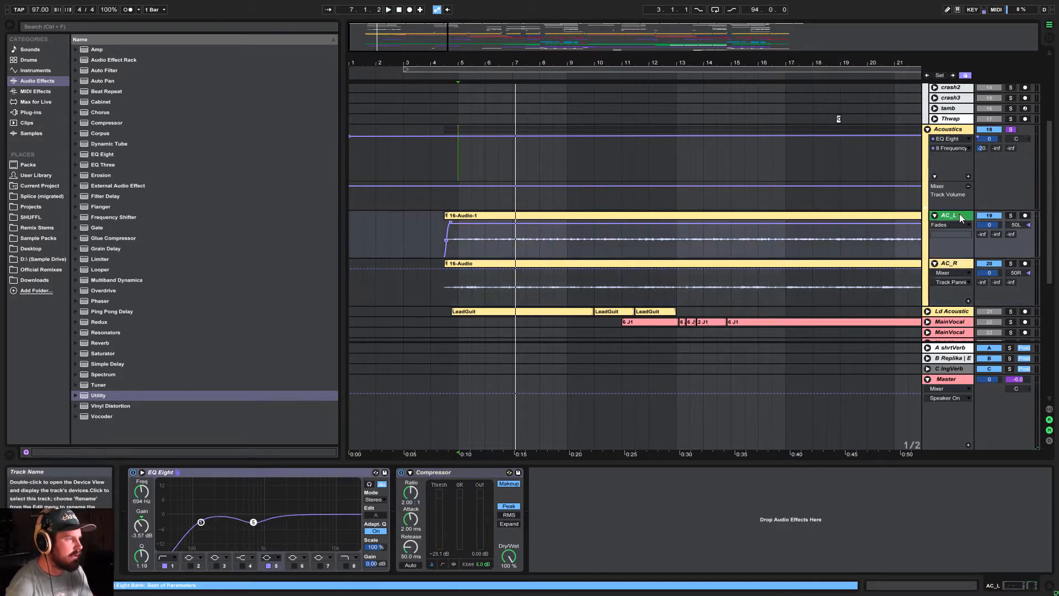
{"action": "left_click", "coordinate": [255, 473]}
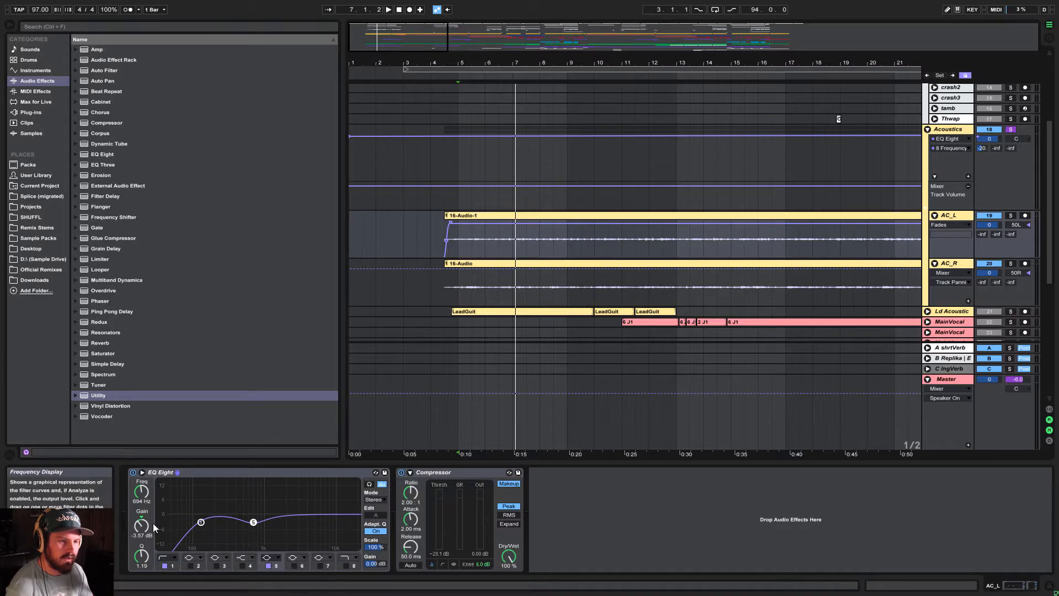
{"action": "left_click", "coordinate": [949, 264]}
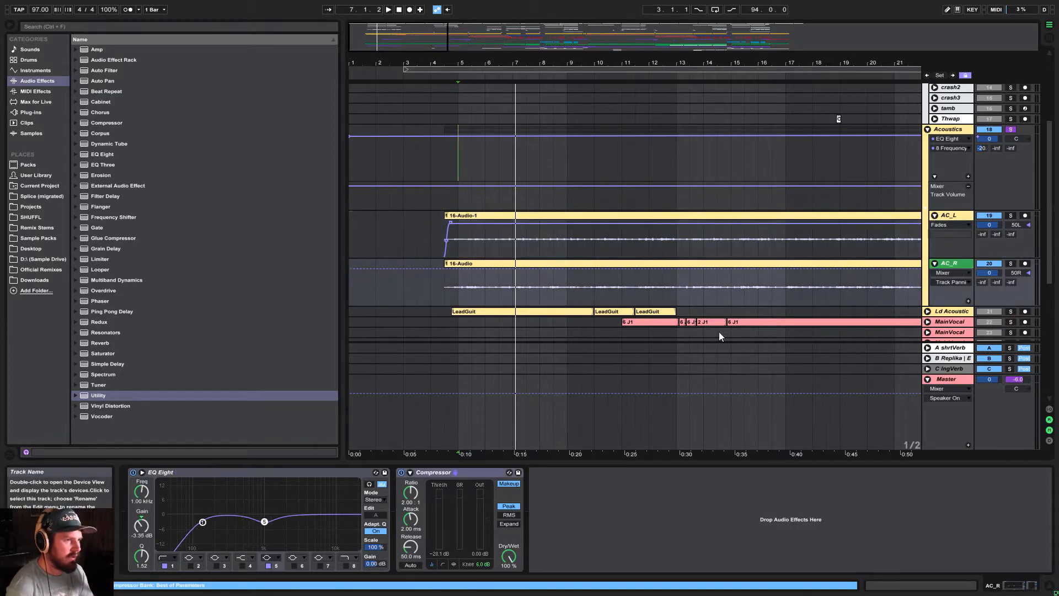
{"action": "left_click", "coordinate": [278, 567]}
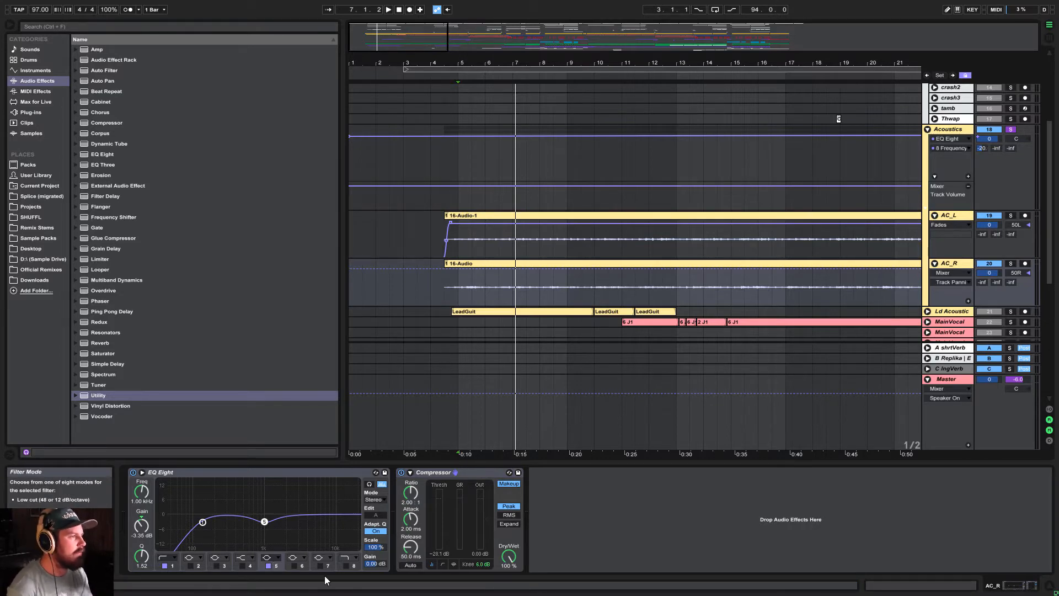
Collapse the Acoustics group, and show the Ld Acoustic track's devices and unfold the track
{"action": "scroll", "coordinate": [883, 267], "scroll_direction": "up", "scroll_amount": 3}
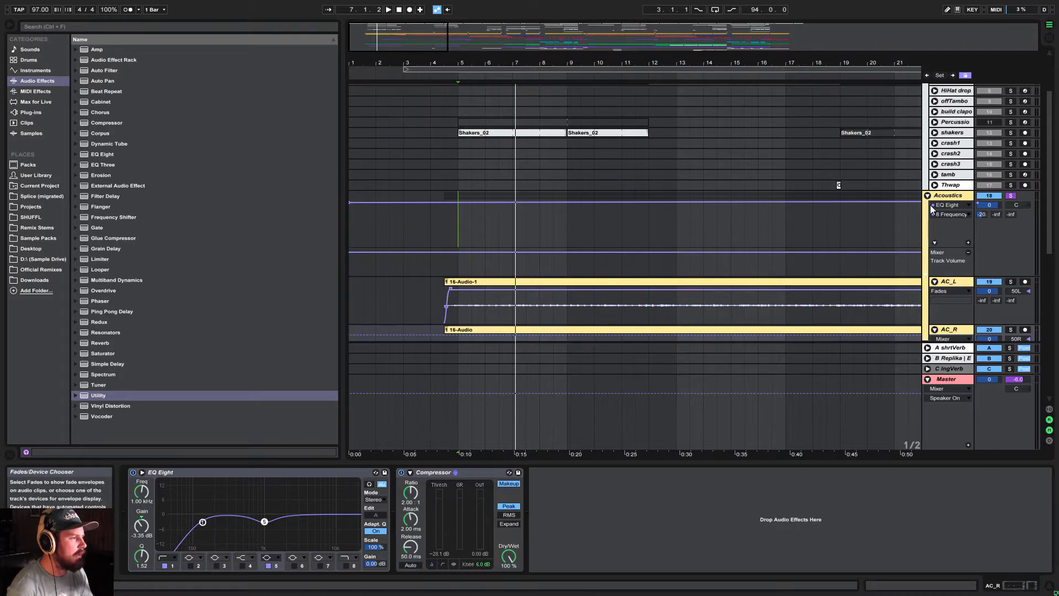
{"action": "left_click", "coordinate": [927, 196]}
{"action": "scroll", "coordinate": [914, 217], "scroll_direction": "up", "scroll_amount": 2}
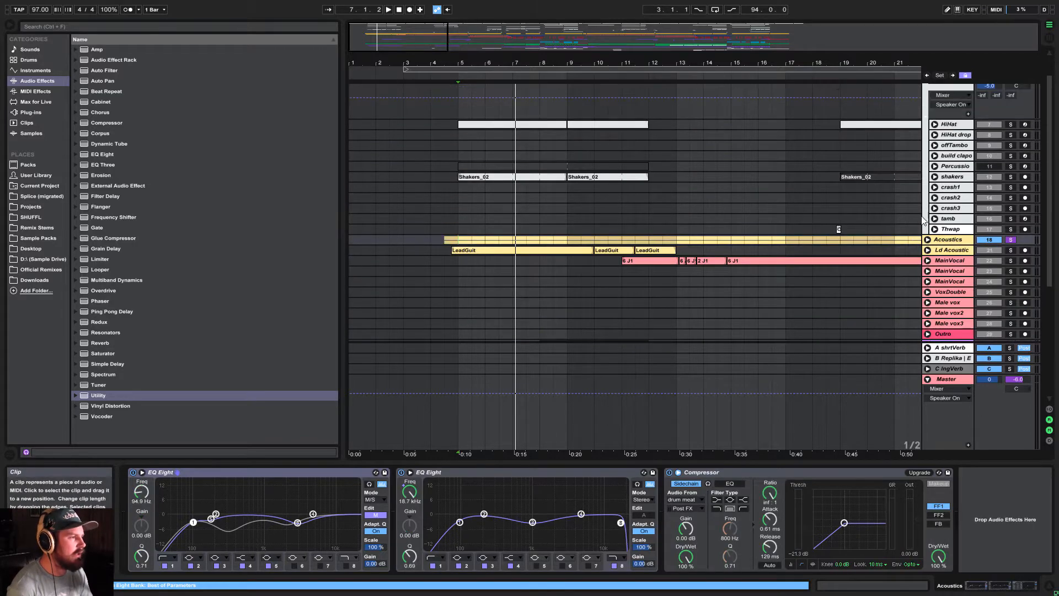
{"action": "left_click", "coordinate": [954, 250]}
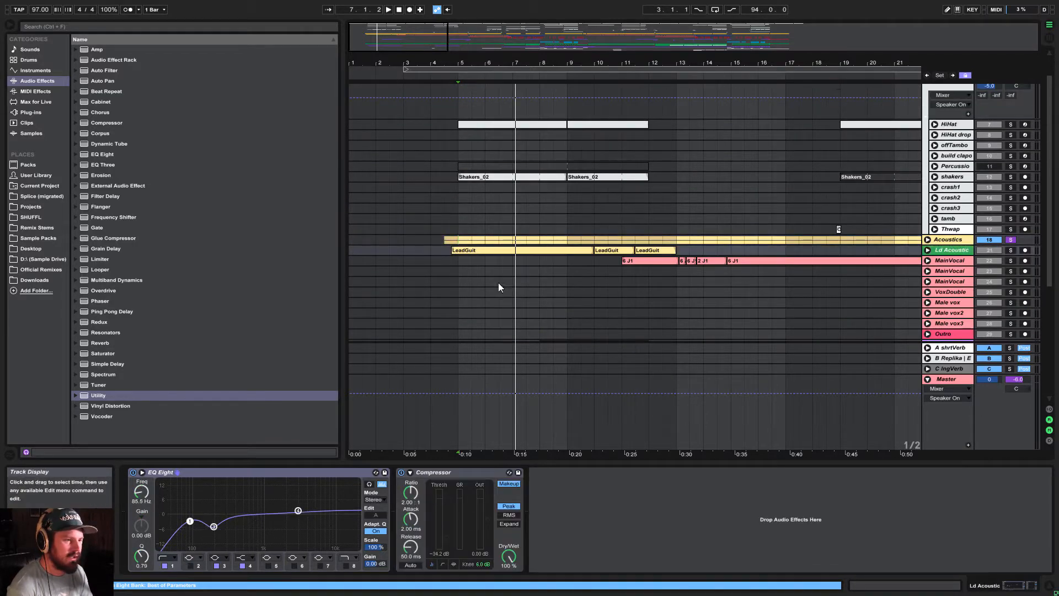
{"action": "left_click", "coordinate": [927, 250]}
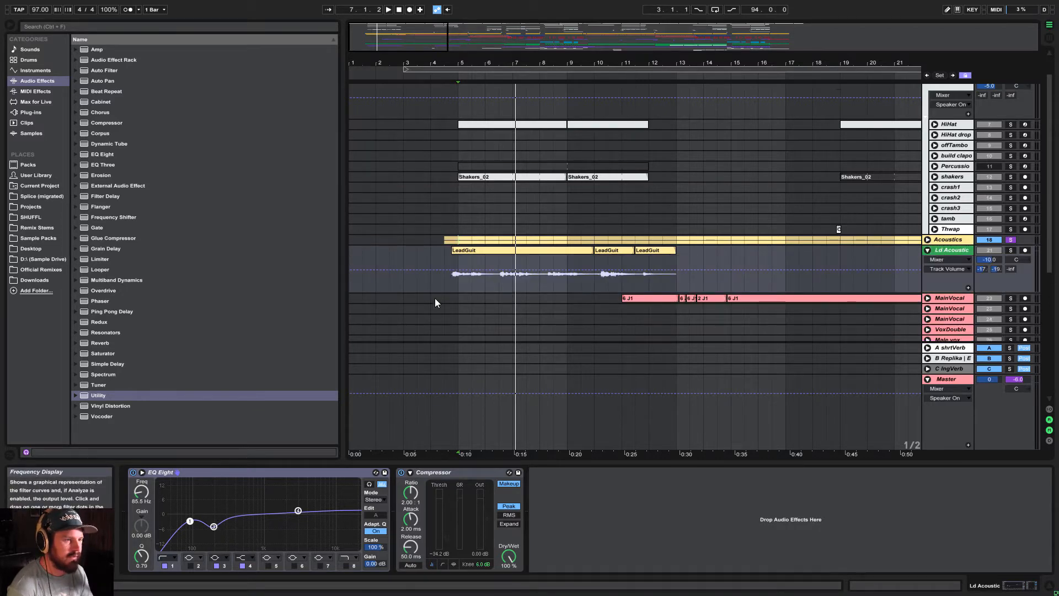
Play the Ld Acoustic track soloed from the beginning of its first LeadGuit clip
{"action": "left_click", "coordinate": [451, 283]}
{"action": "left_click", "coordinate": [1011, 249]}
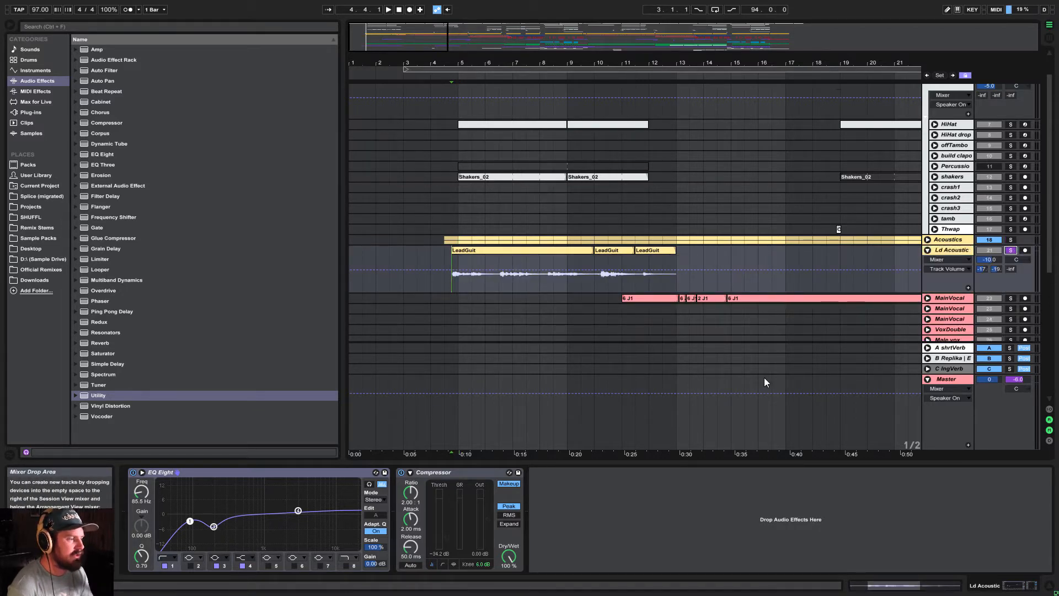
{"action": "key", "text": "space"}
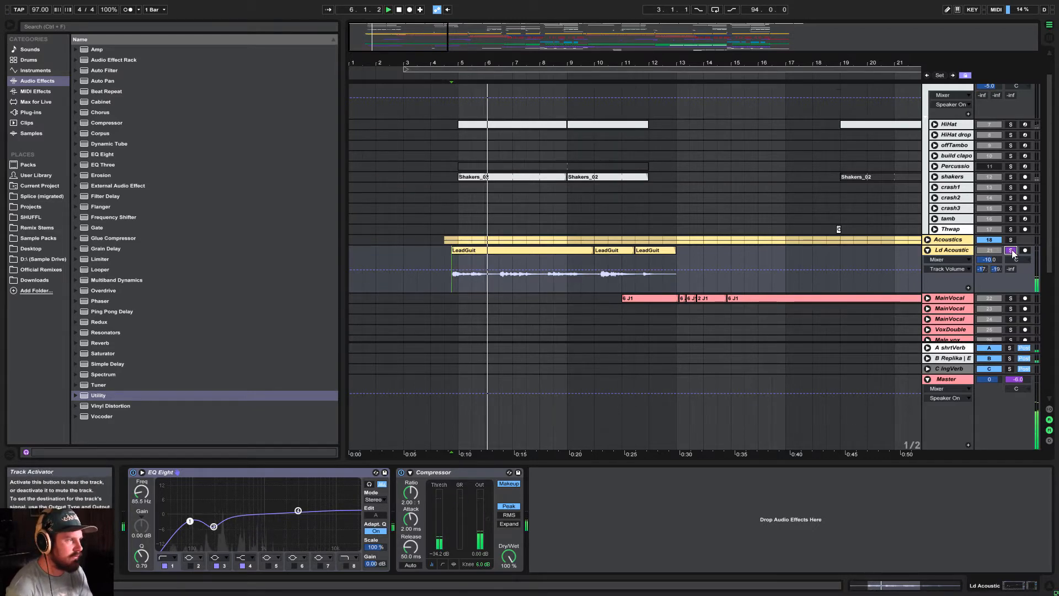
{"action": "key", "text": "space"}
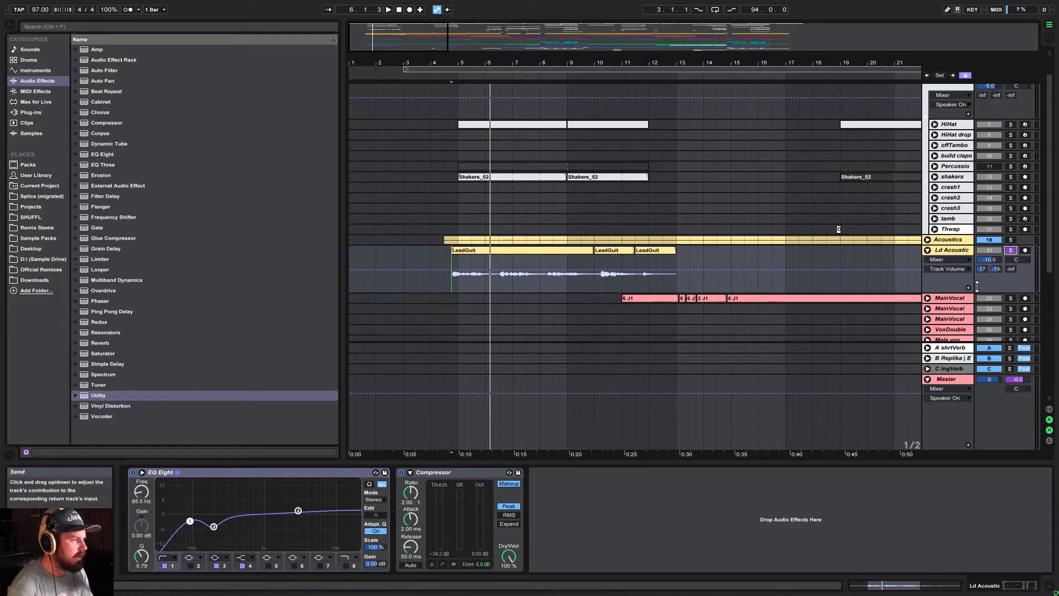
Open the ValhallaRoom reverb on the shrtVerb return track, examine its settings, and close its window
{"action": "left_click", "coordinate": [952, 348]}
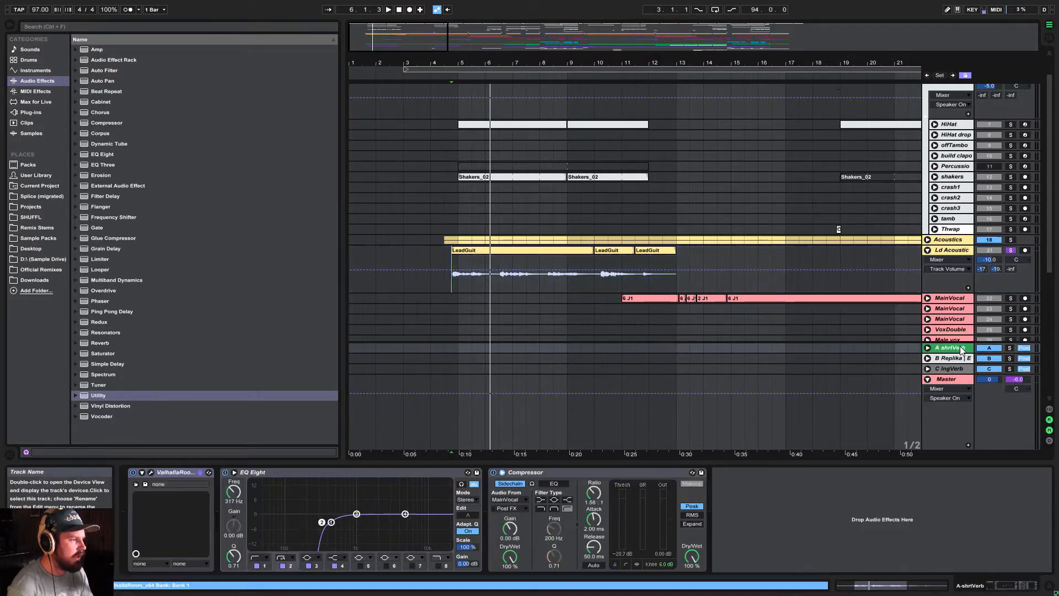
{"action": "left_click", "coordinate": [150, 473]}
{"action": "left_click_drag", "start_coordinate": [439, 290], "coordinate": [420, 131]}
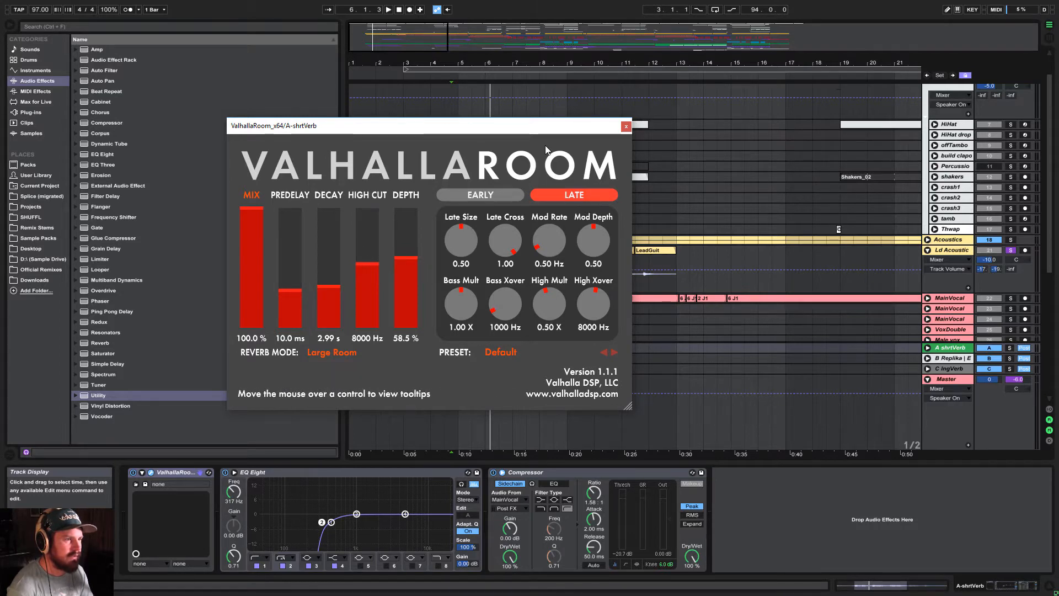
{"action": "left_click", "coordinate": [626, 126]}
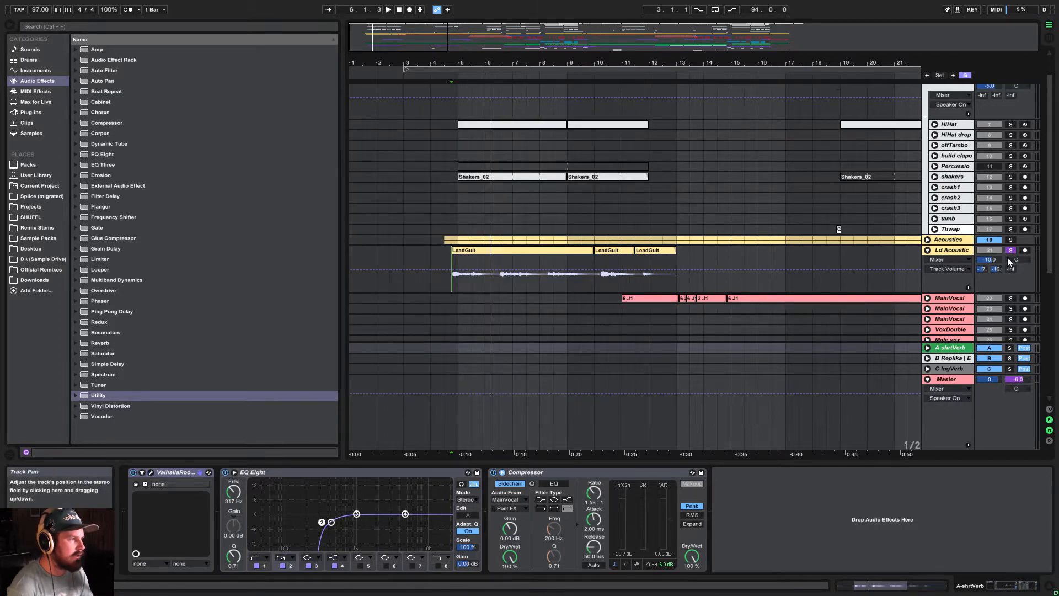
Examine the Replika delay's settings on return track B, close its window, and return to the Ld Acoustic track
{"action": "left_click", "coordinate": [954, 361]}
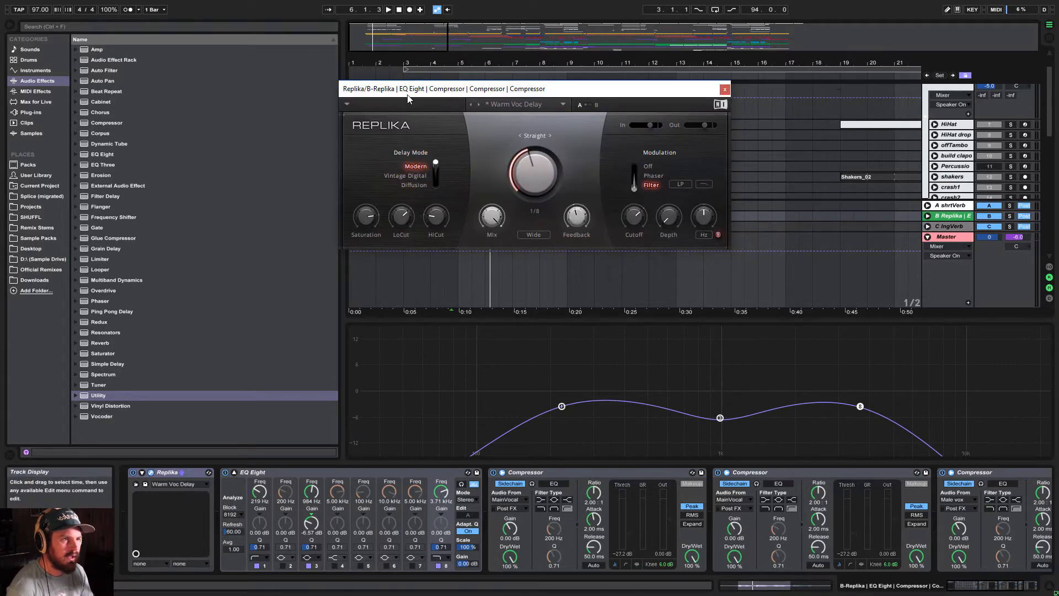
{"action": "left_click_drag", "start_coordinate": [408, 98], "coordinate": [462, 163]}
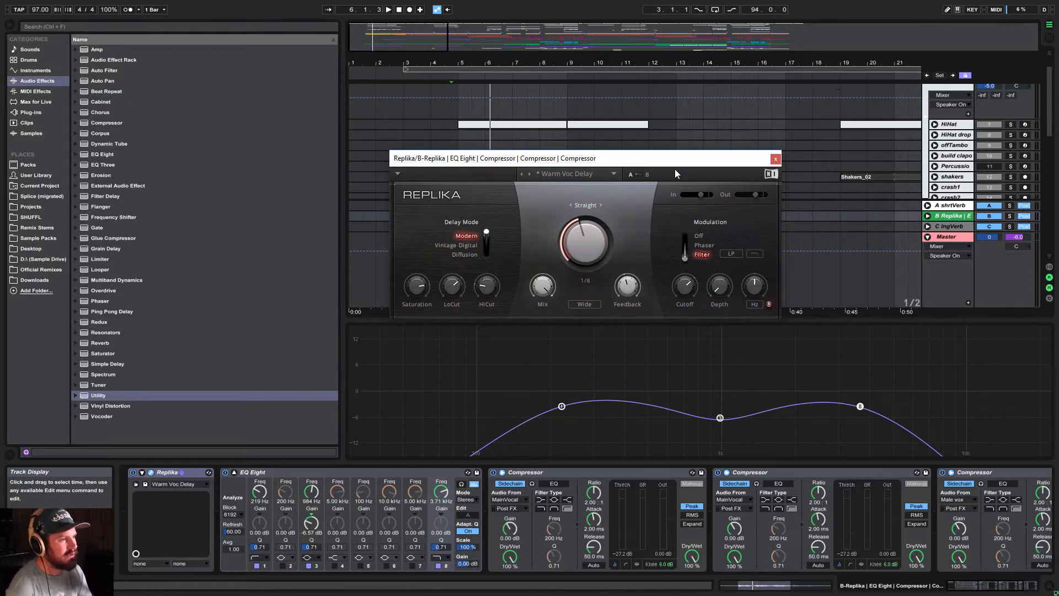
{"action": "left_click_drag", "start_coordinate": [675, 171], "coordinate": [658, 187]}
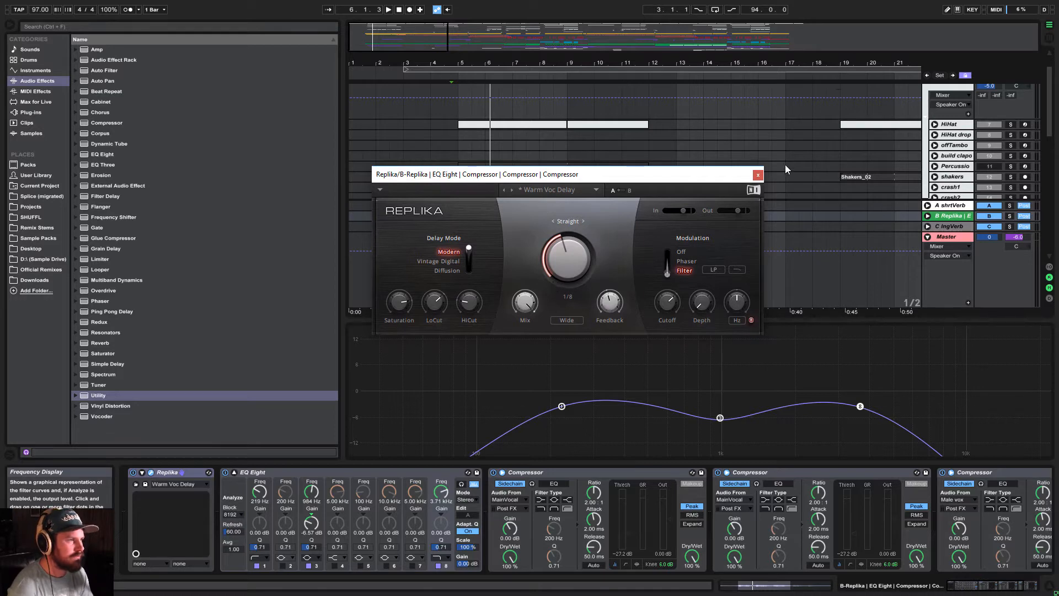
{"action": "left_click", "coordinate": [758, 174]}
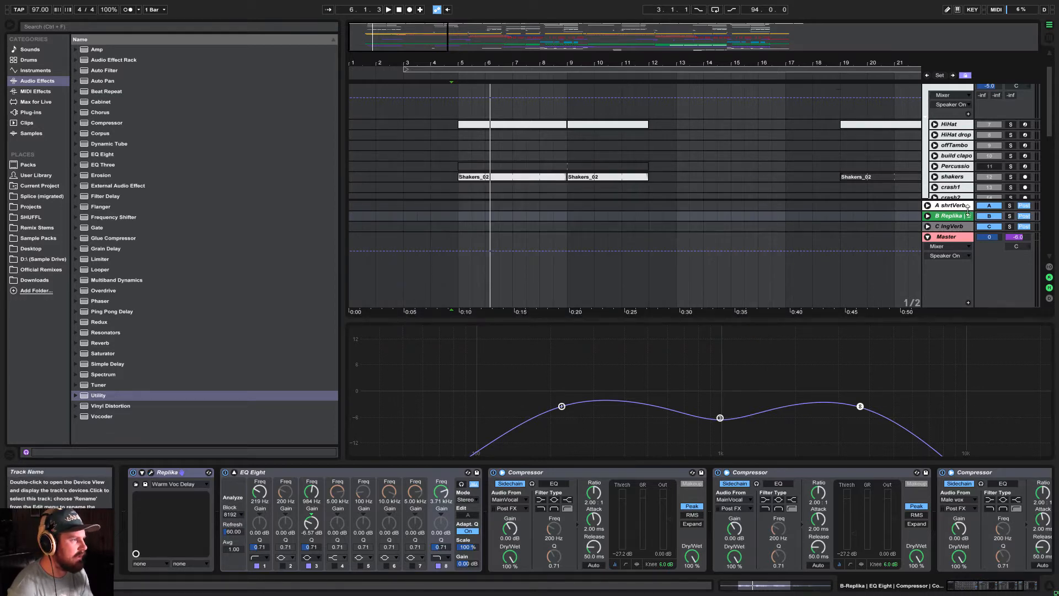
{"action": "scroll", "coordinate": [717, 165], "scroll_direction": "down", "scroll_amount": 3}
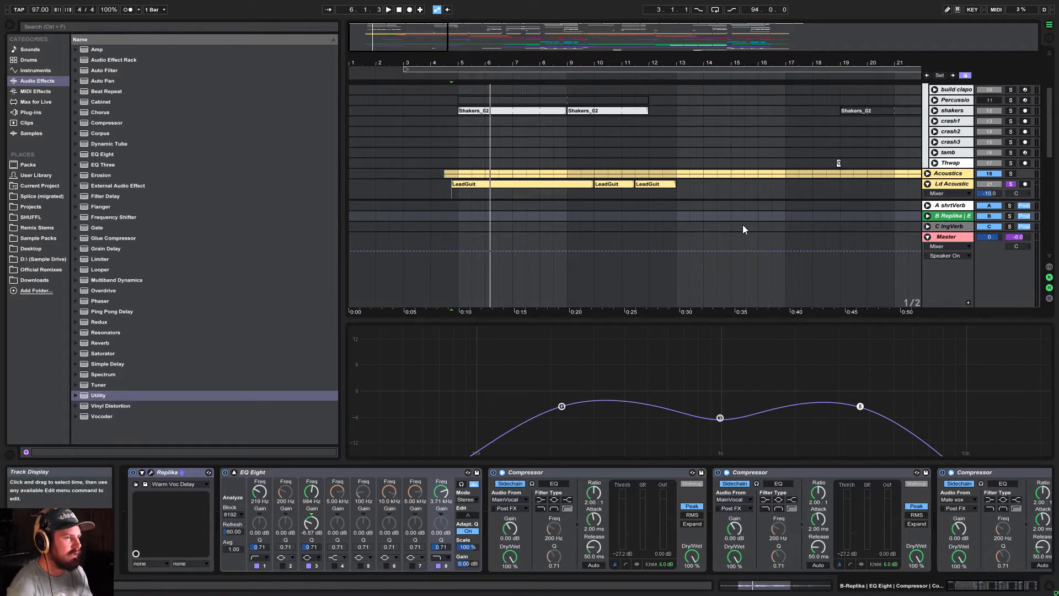
Solo the Piano track and show its device chain
{"action": "key", "text": "space"}
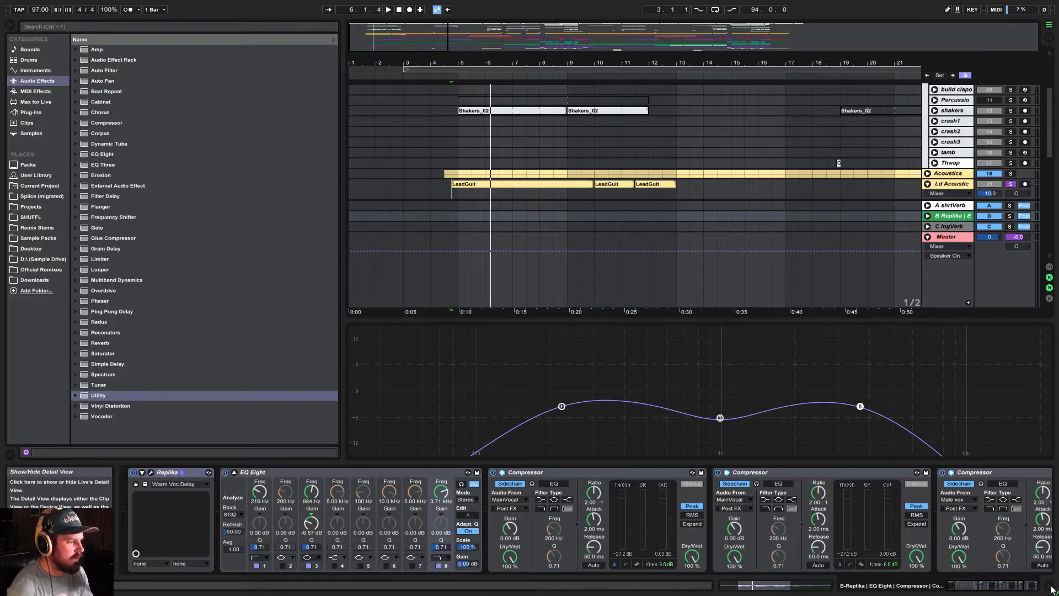
{"action": "left_click", "coordinate": [1049, 588]}
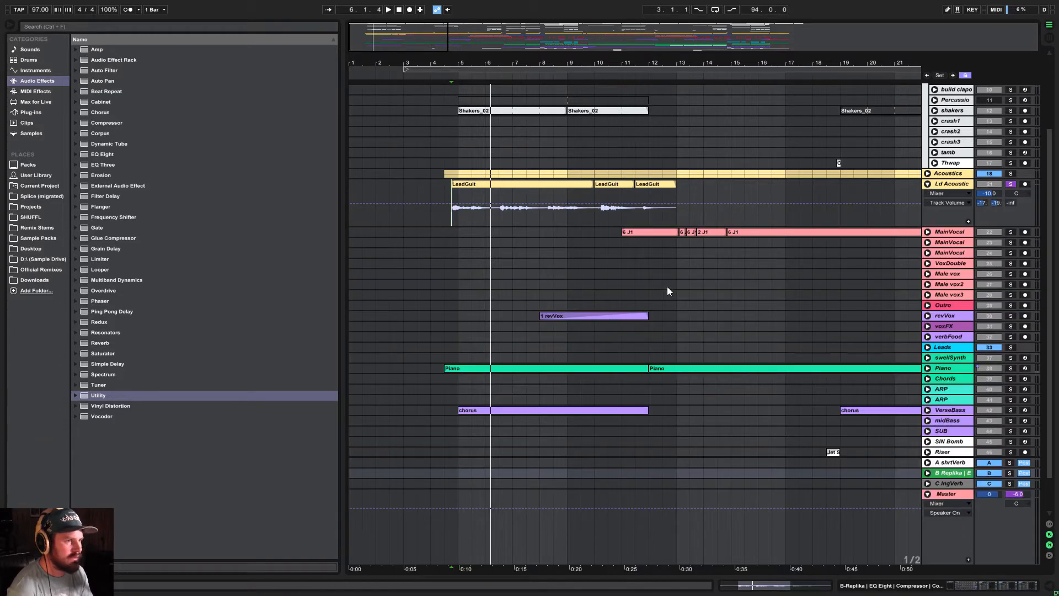
{"action": "left_click", "coordinate": [1011, 368]}
{"action": "left_click", "coordinate": [951, 369]}
{"action": "left_click", "coordinate": [998, 585]}
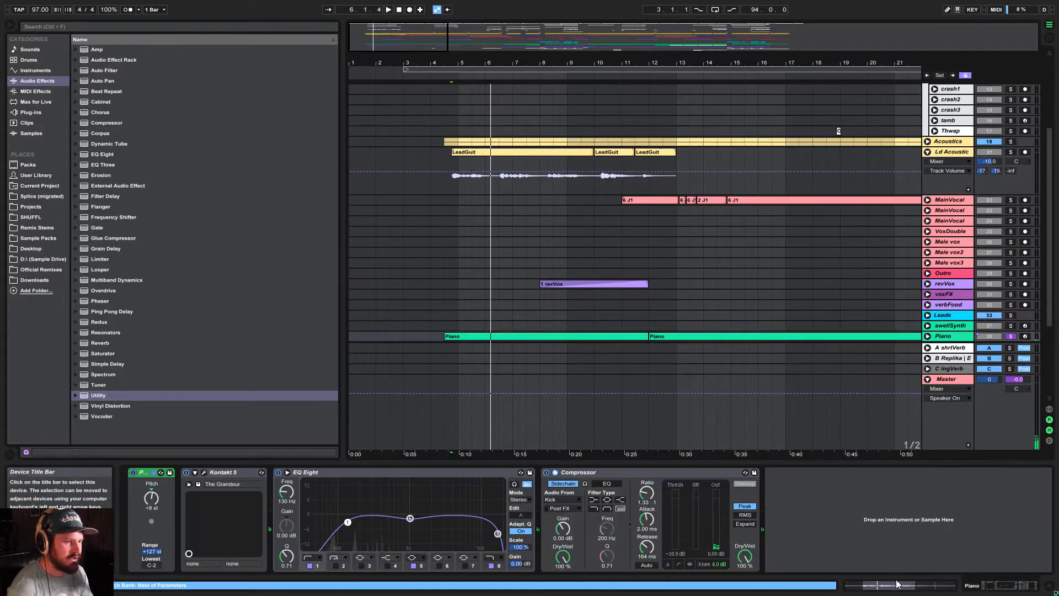
Open Kontakt 5 on the Piano track, examine The Grandeur instrument, and close its window
{"action": "left_click", "coordinate": [204, 472]}
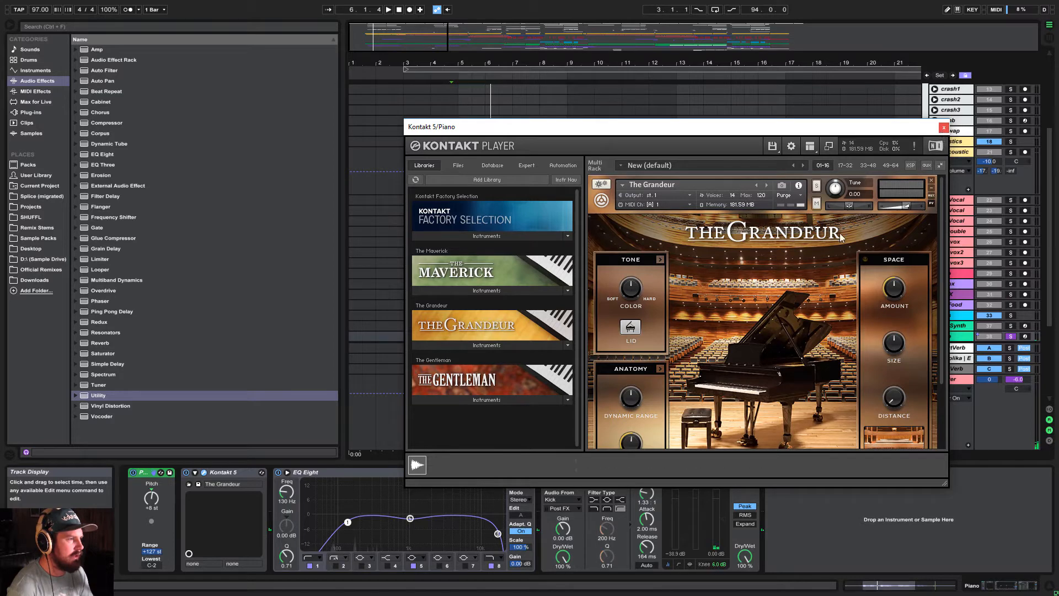
{"action": "left_click", "coordinate": [944, 127]}
{"action": "scroll", "coordinate": [991, 322], "scroll_direction": "down", "scroll_amount": 2}
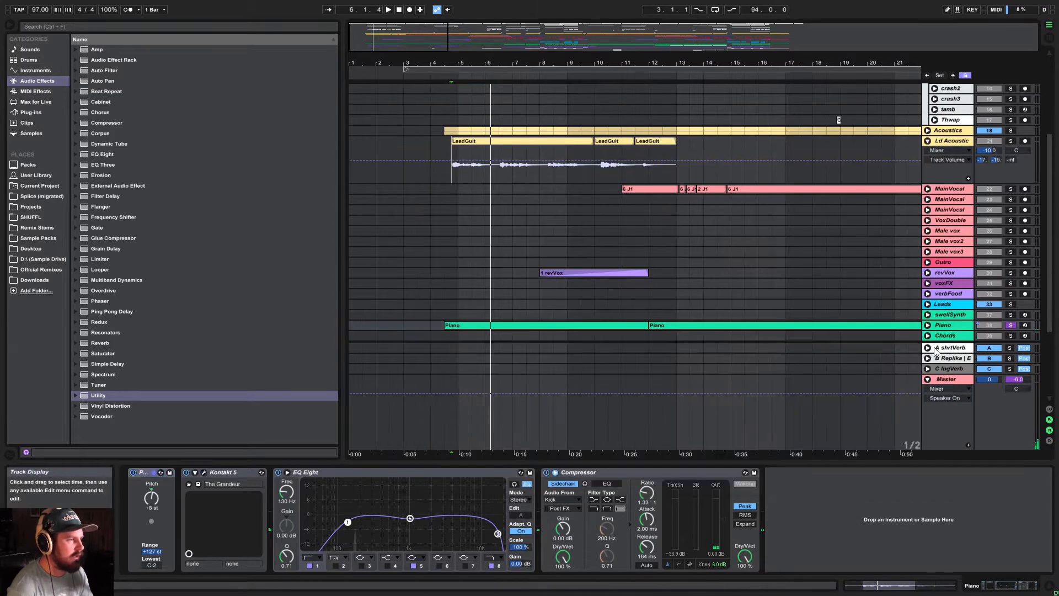
Unfold the Piano track and show the automation of EQ Eight's band 8 frequency in its lane
{"action": "key", "text": "space"}
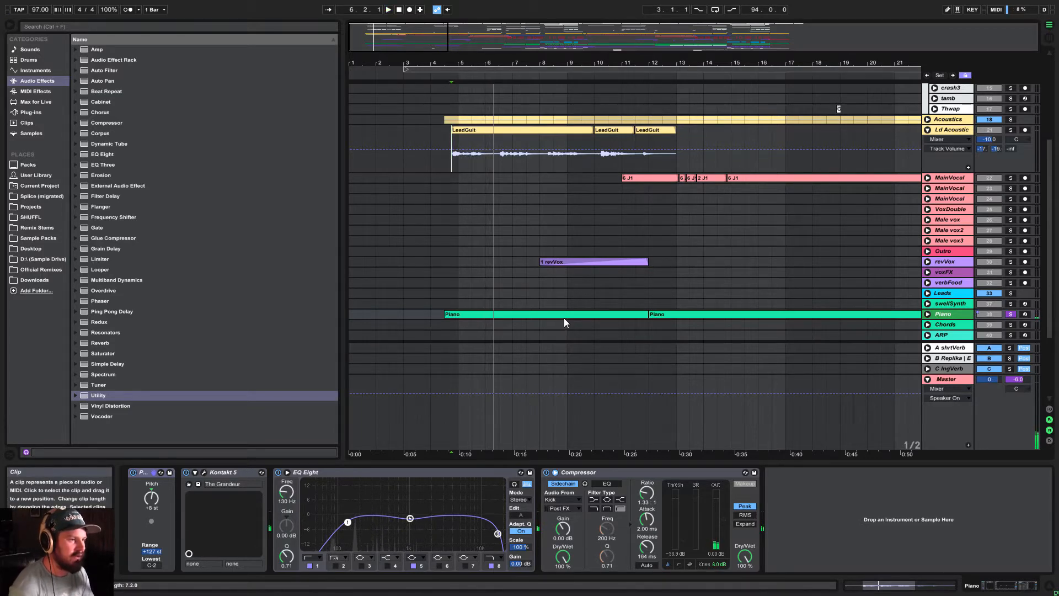
{"action": "left_click", "coordinate": [927, 314]}
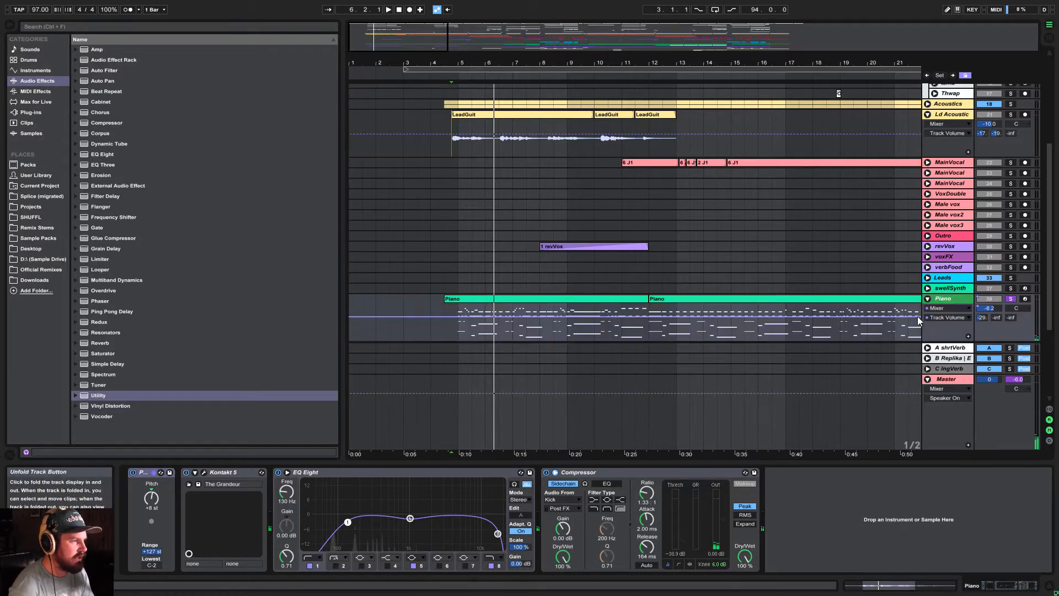
{"action": "scroll", "coordinate": [882, 329], "scroll_direction": "down", "scroll_amount": 2}
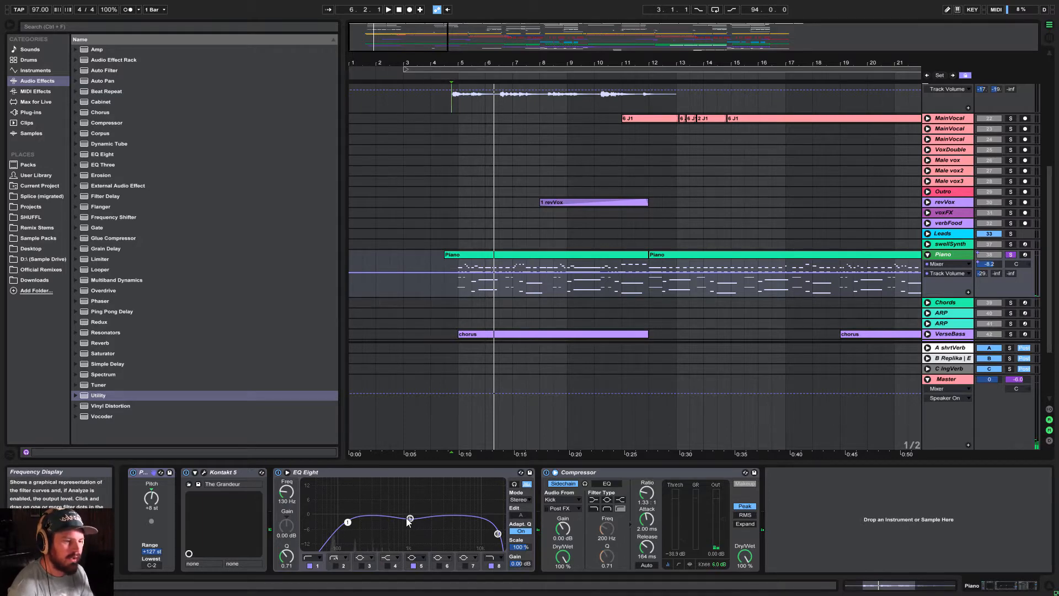
{"action": "left_click", "coordinate": [497, 563]}
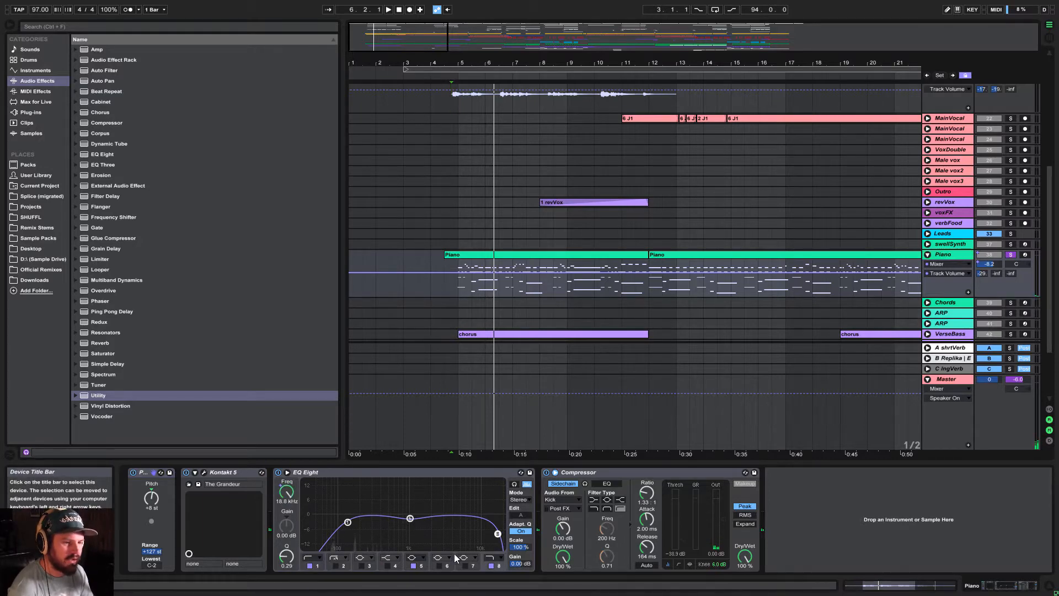
{"action": "right_click", "coordinate": [295, 498]}
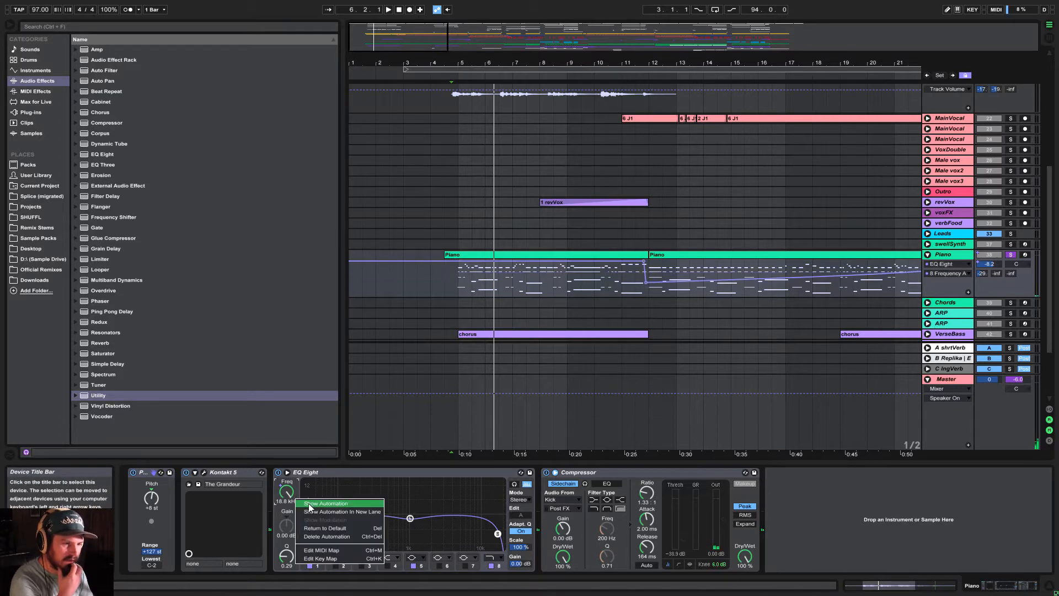
{"action": "left_click", "coordinate": [307, 503]}
Play the soloed Piano track from the start of its second clip, where the filter automation drops
{"action": "left_click", "coordinate": [414, 38]}
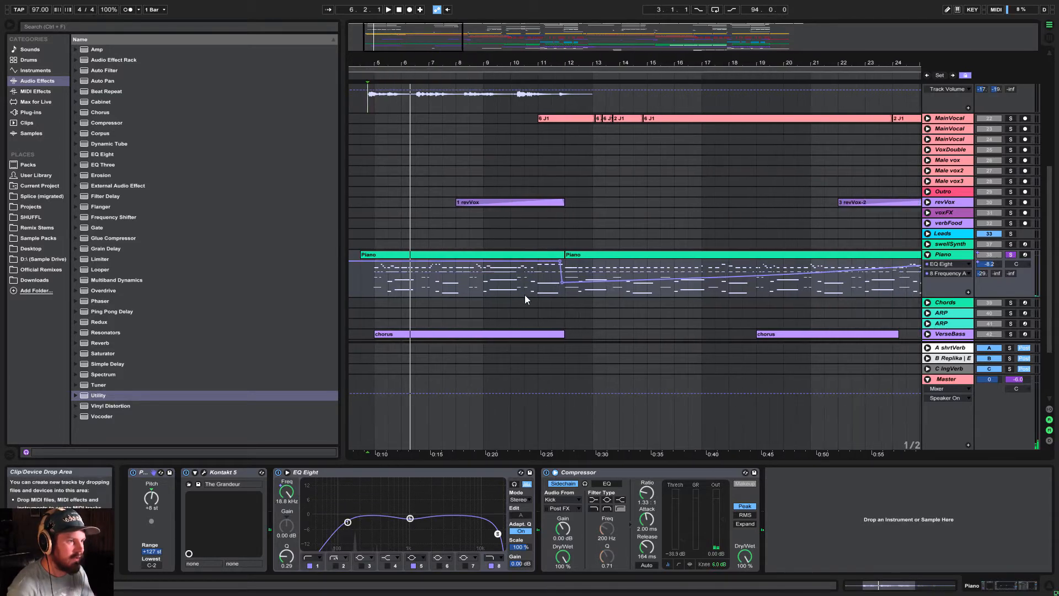
{"action": "left_click", "coordinate": [562, 294]}
{"action": "key", "text": "space"}
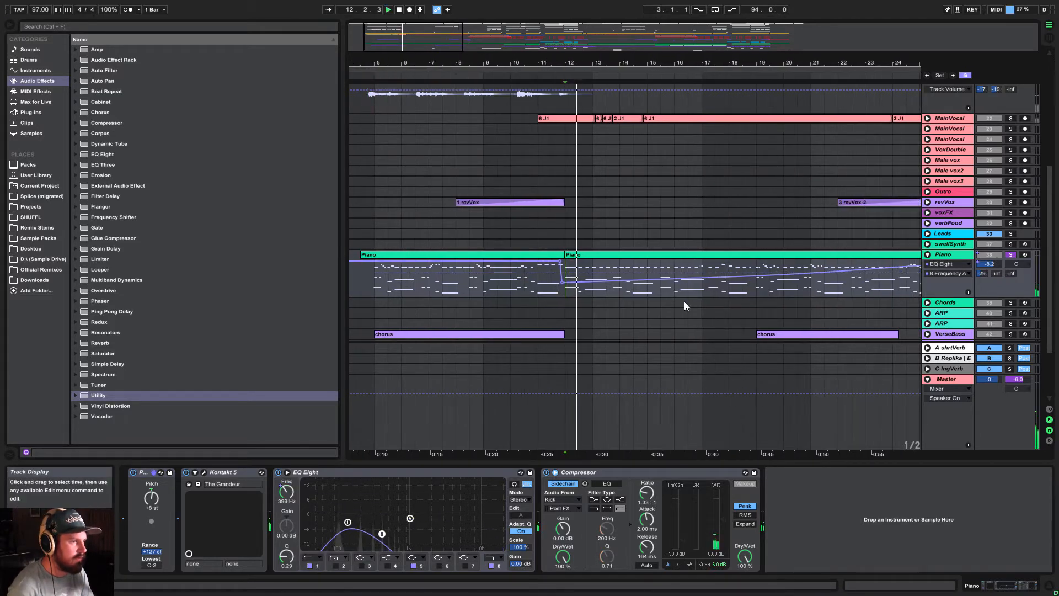
{"action": "left_click_drag", "start_coordinate": [438, 39], "coordinate": [494, 52]}
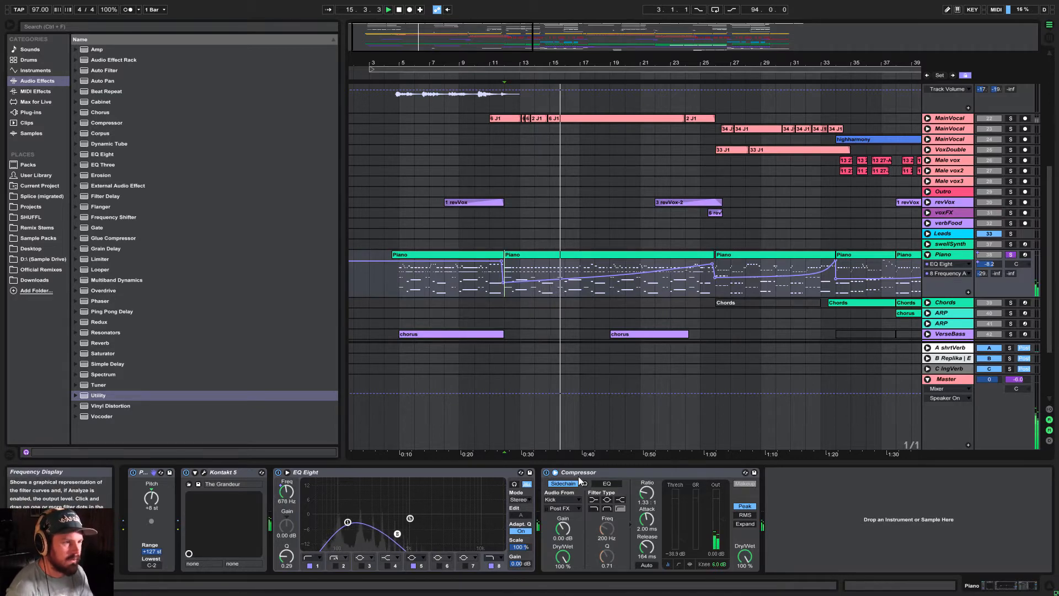
Unsolo the Piano track, stop playback, and show the VerseBass track's devices
{"action": "left_click", "coordinate": [1010, 255]}
{"action": "scroll", "coordinate": [768, 269], "scroll_direction": "down", "scroll_amount": 2}
{"action": "scroll", "coordinate": [768, 266], "scroll_direction": "down", "scroll_amount": 3}
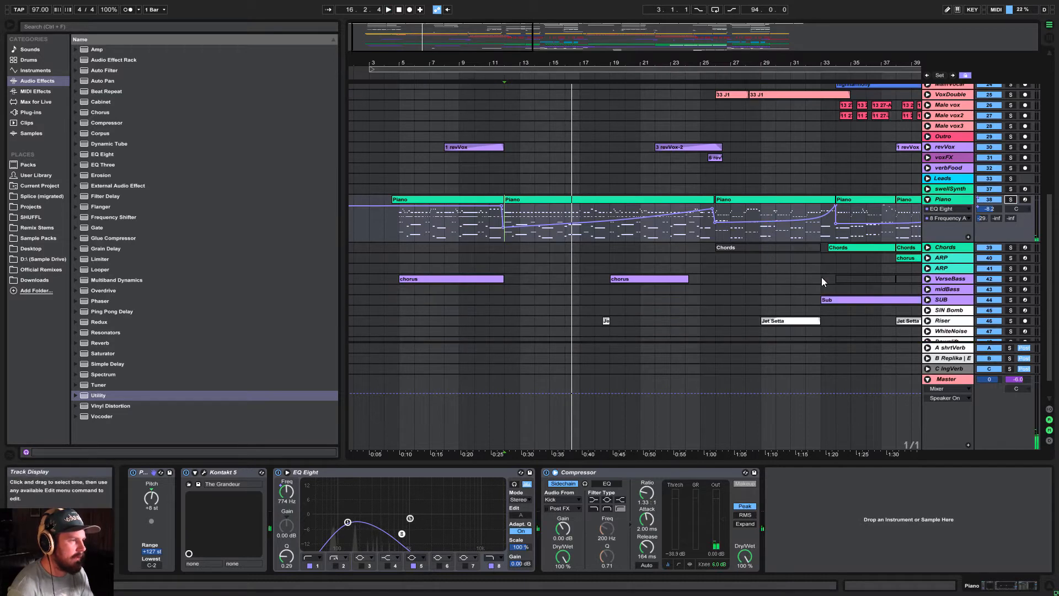
{"action": "left_click", "coordinate": [932, 280]}
{"action": "key", "text": "space"}
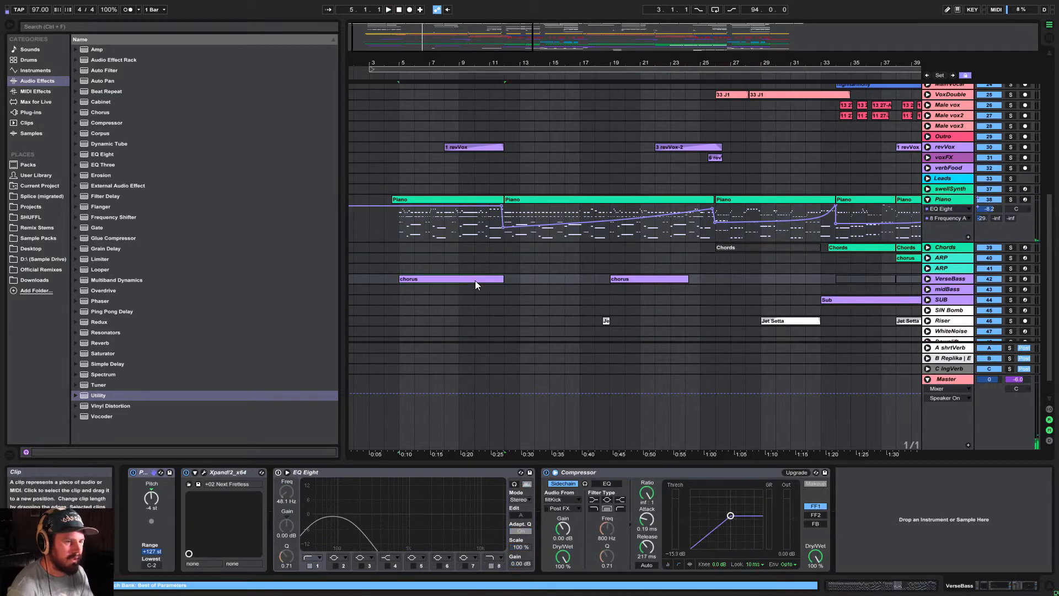
Open the Xpand!2 synth on the VerseBass track, examine its parts, and look through its preset categories
{"action": "left_click", "coordinate": [204, 472]}
{"action": "left_click_drag", "start_coordinate": [489, 228], "coordinate": [536, 116]}
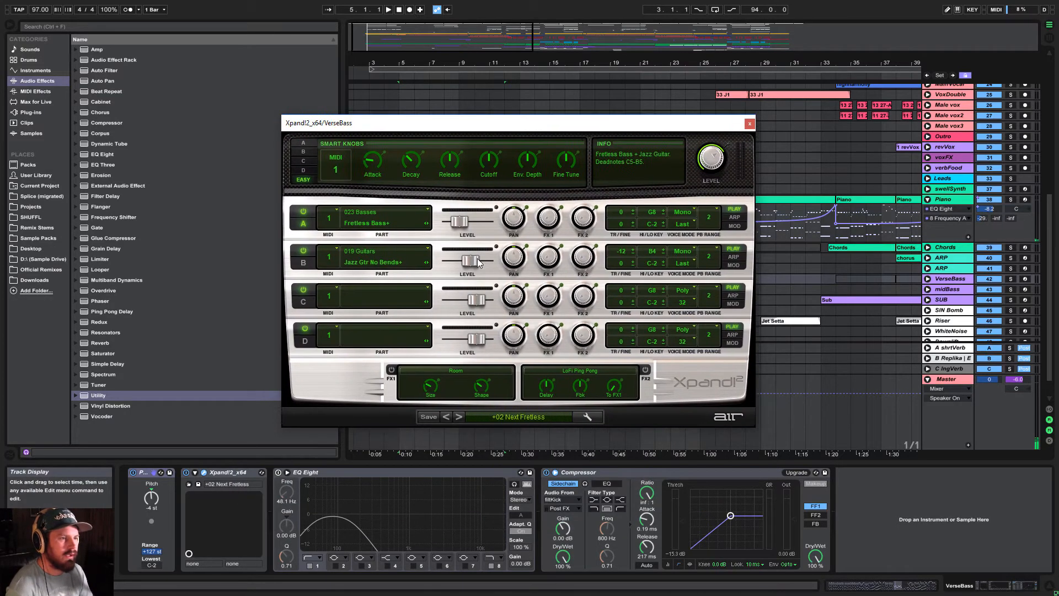
{"action": "left_click", "coordinate": [506, 417]}
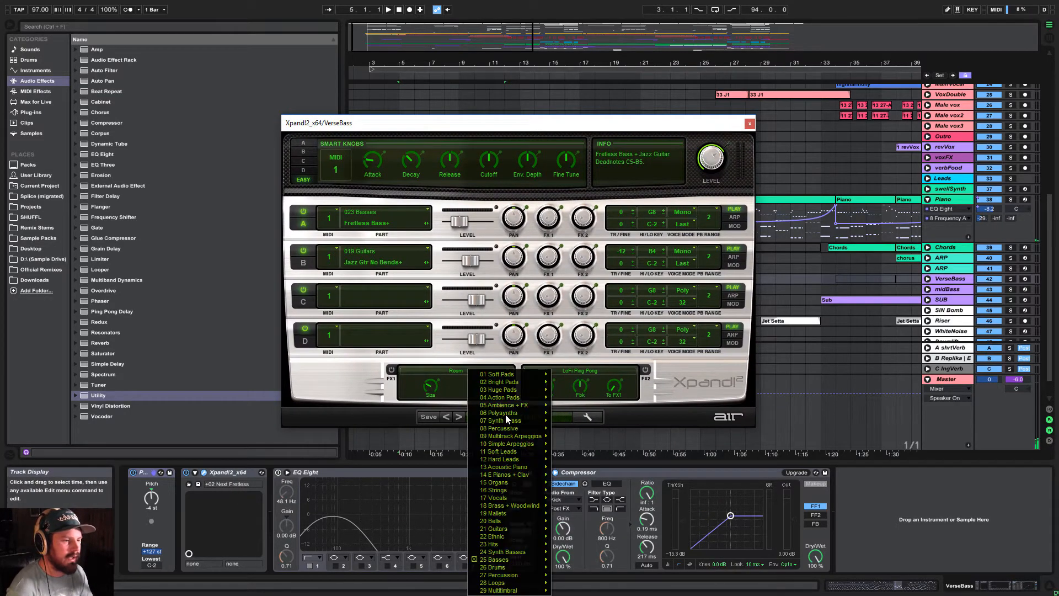
{"action": "mouse_move", "coordinate": [526, 492]}
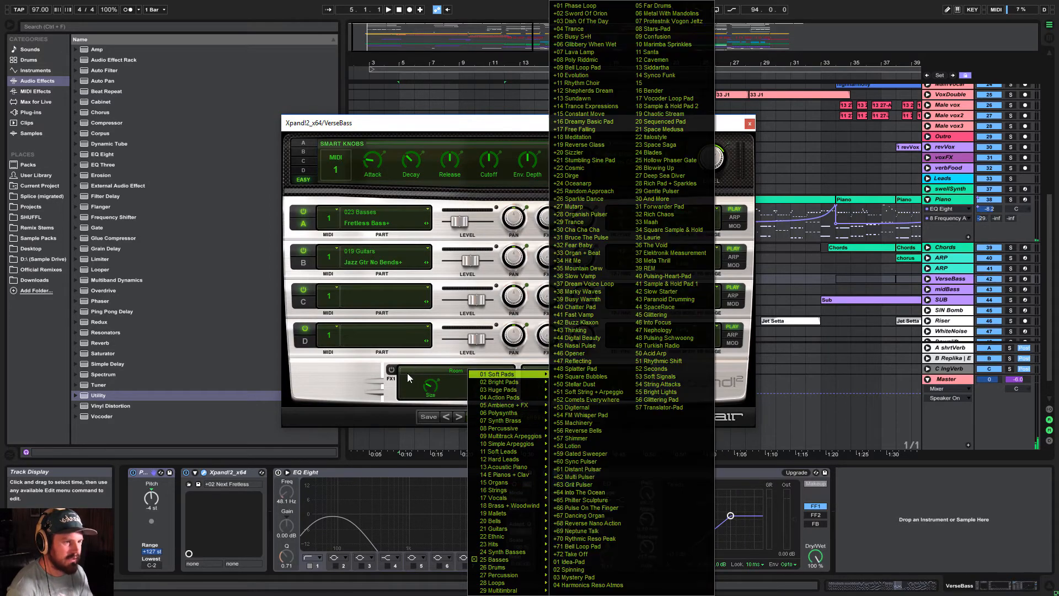
{"action": "mouse_move", "coordinate": [504, 429]}
{"action": "left_click", "coordinate": [387, 413]}
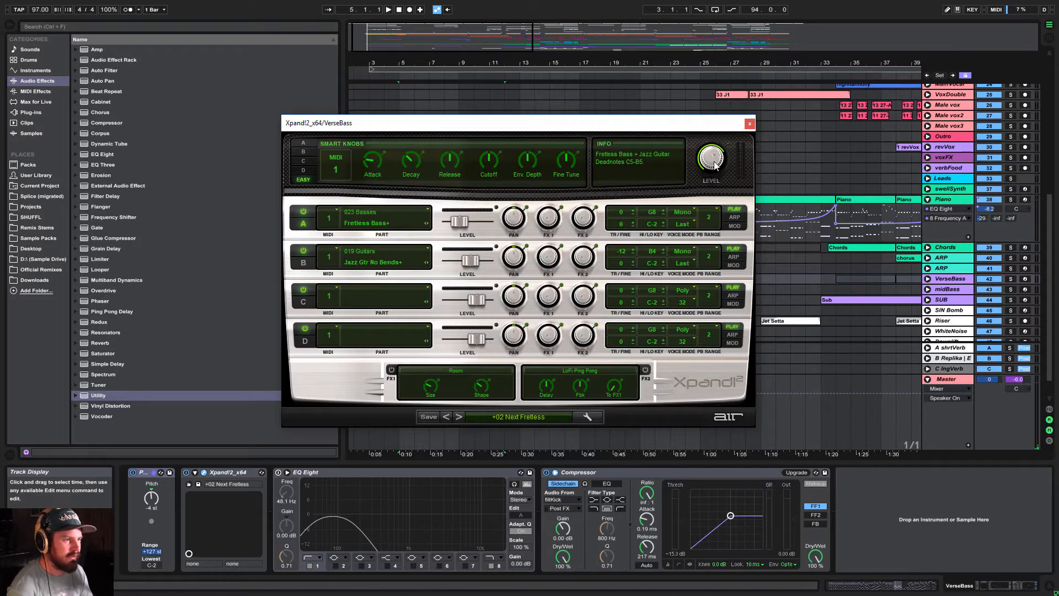
Browse Xpand!2's presets again, across categories such as Action Pads, Vocals and Ethnic, and close its window
{"action": "left_click", "coordinate": [512, 415]}
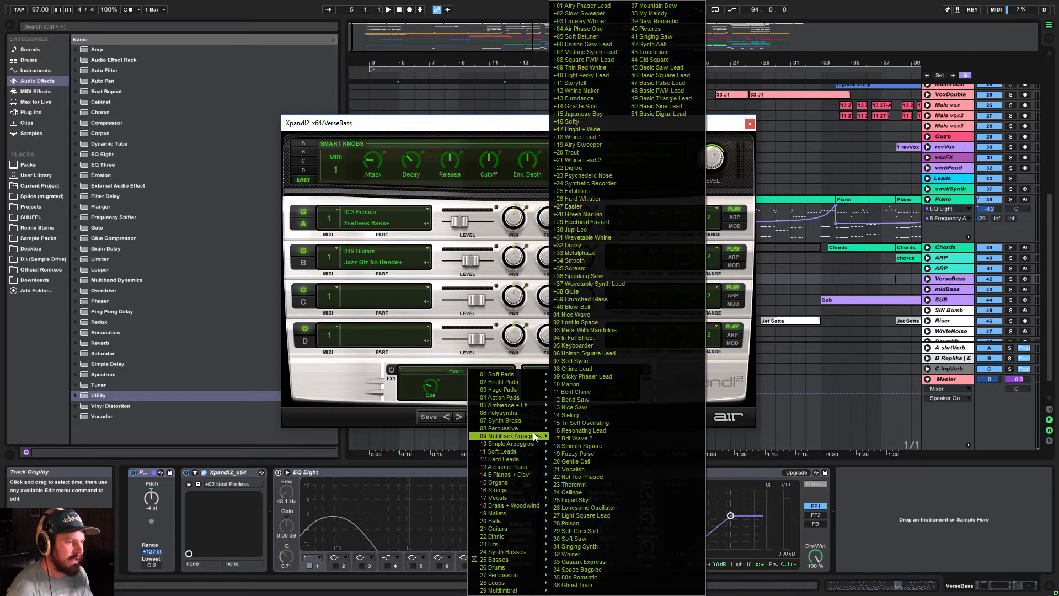
{"action": "mouse_move", "coordinate": [533, 422]}
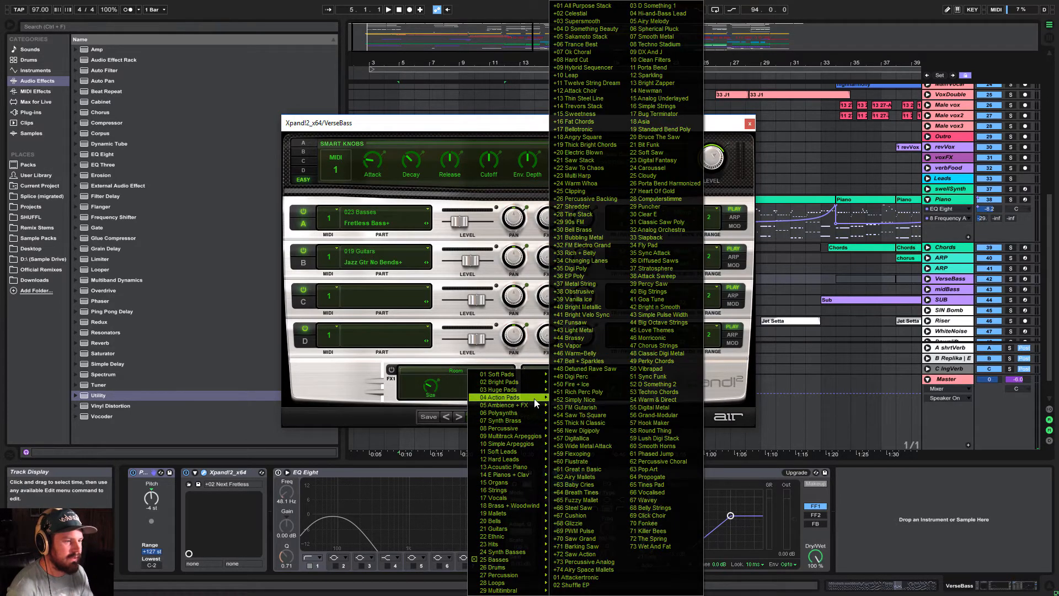
{"action": "mouse_move", "coordinate": [532, 384]}
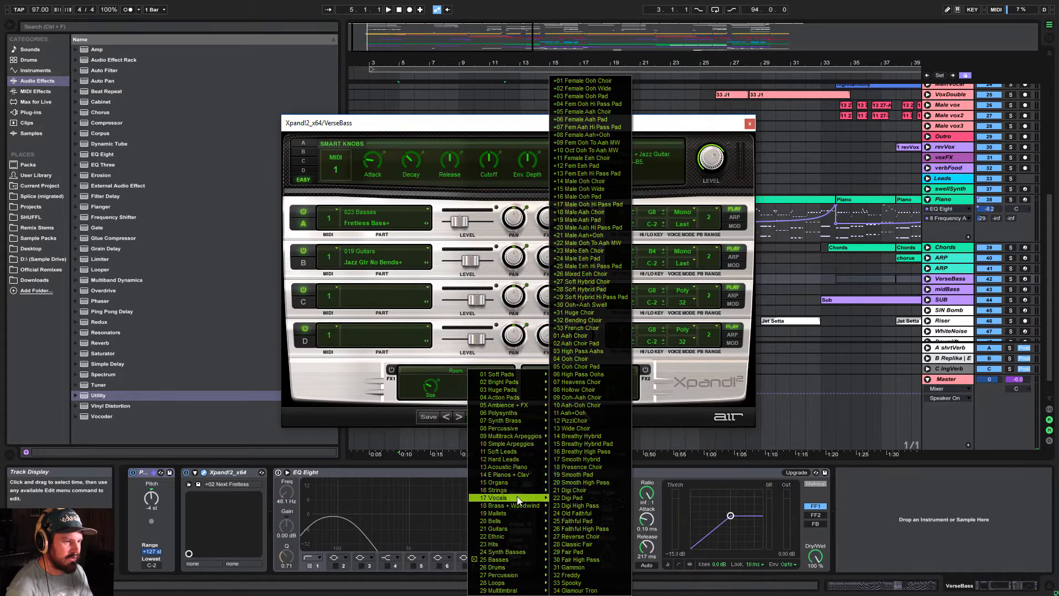
{"action": "mouse_move", "coordinate": [522, 483]}
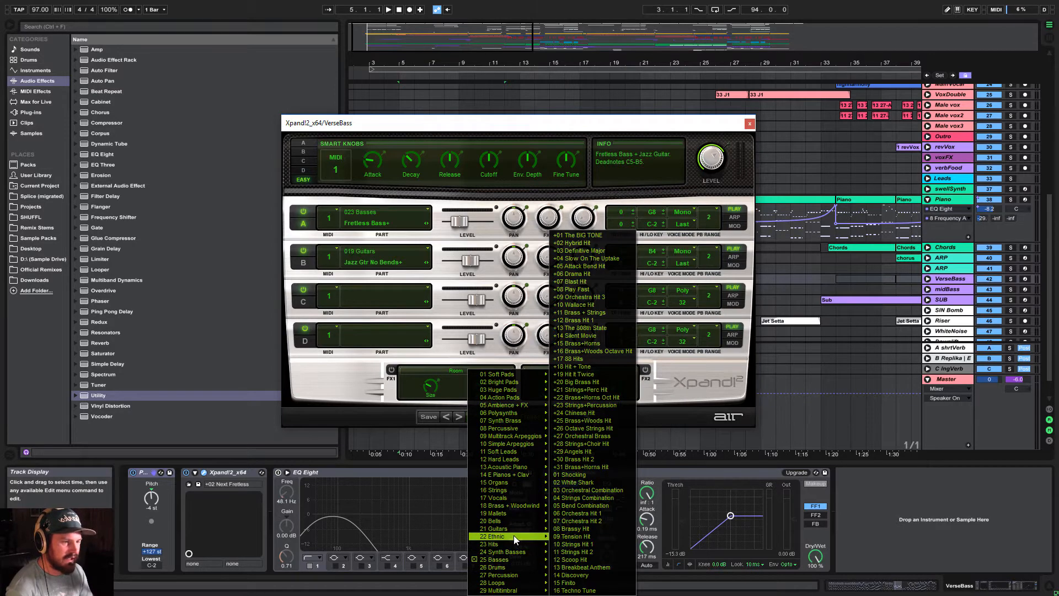
{"action": "left_click", "coordinate": [559, 126]}
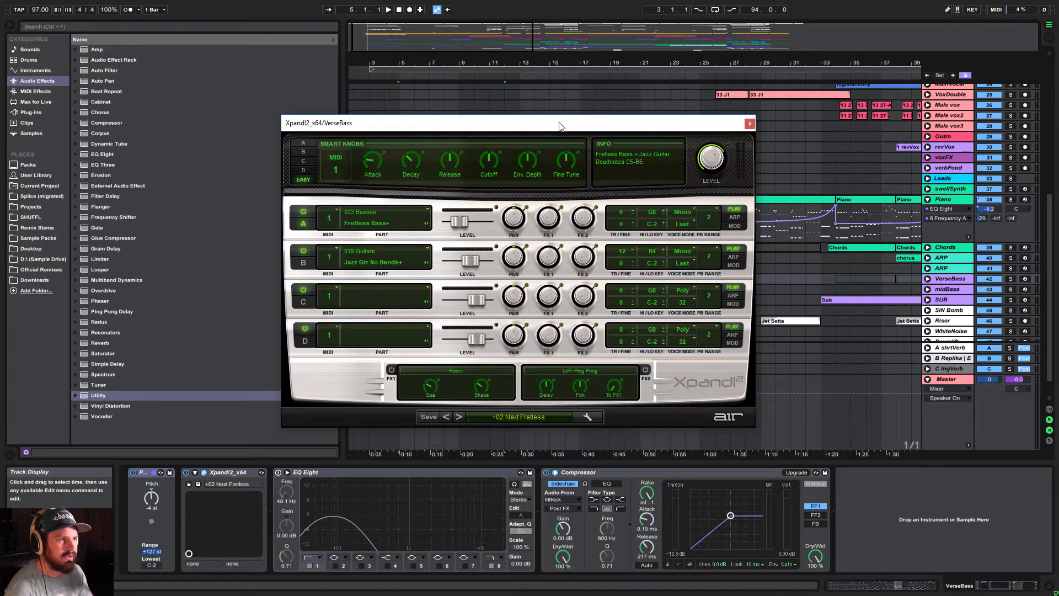
{"action": "left_click", "coordinate": [749, 124]}
Reopen Xpand!2 on the VerseBass track to check its Next Fretless patch, and close the window
{"action": "scroll", "coordinate": [572, 138], "scroll_direction": "down", "scroll_amount": 2}
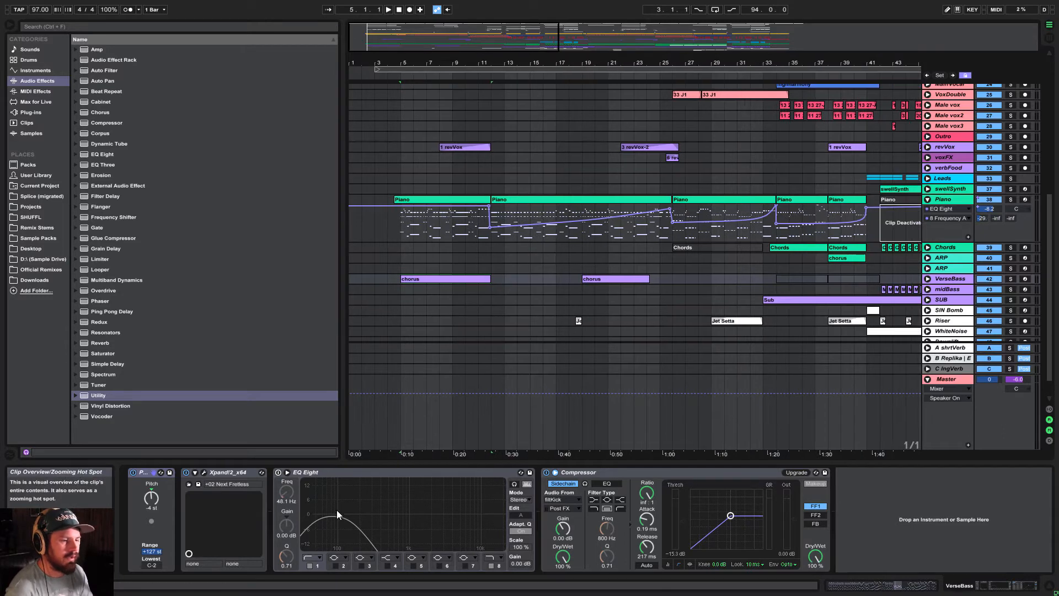
{"action": "left_click", "coordinate": [205, 473]}
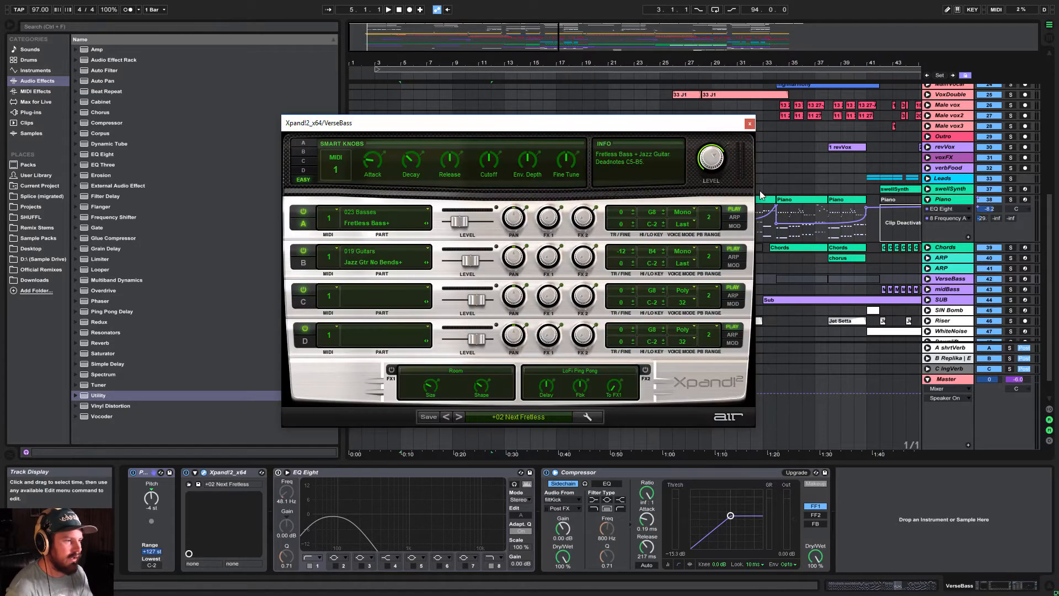
{"action": "left_click", "coordinate": [750, 117]}
Play the full arrangement from the start of the first MainVocal clip
{"action": "scroll", "coordinate": [790, 309], "scroll_direction": "down", "scroll_amount": 2}
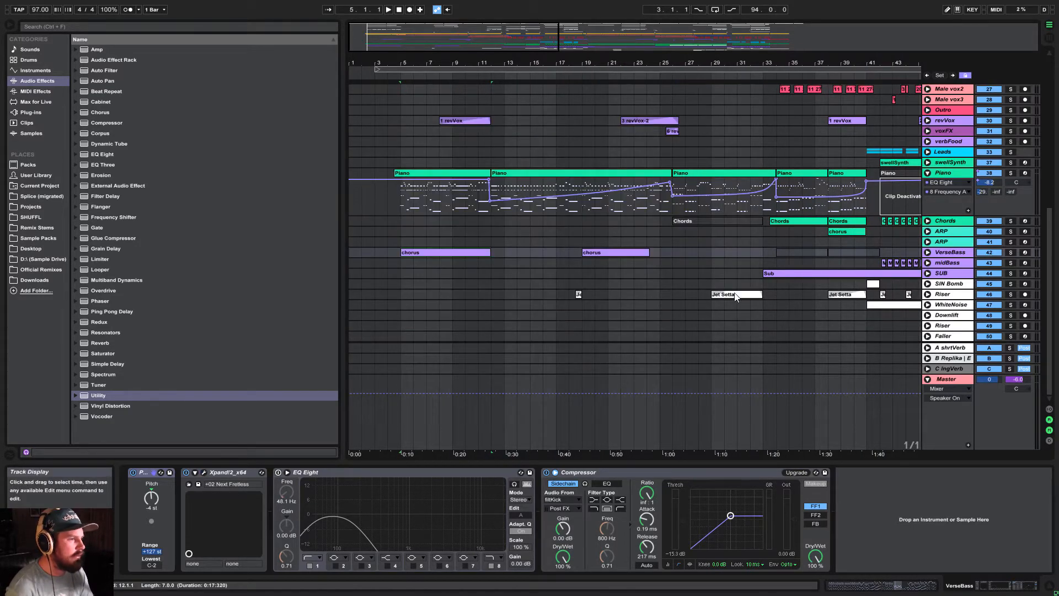
{"action": "scroll", "coordinate": [496, 263], "scroll_direction": "up", "scroll_amount": 10}
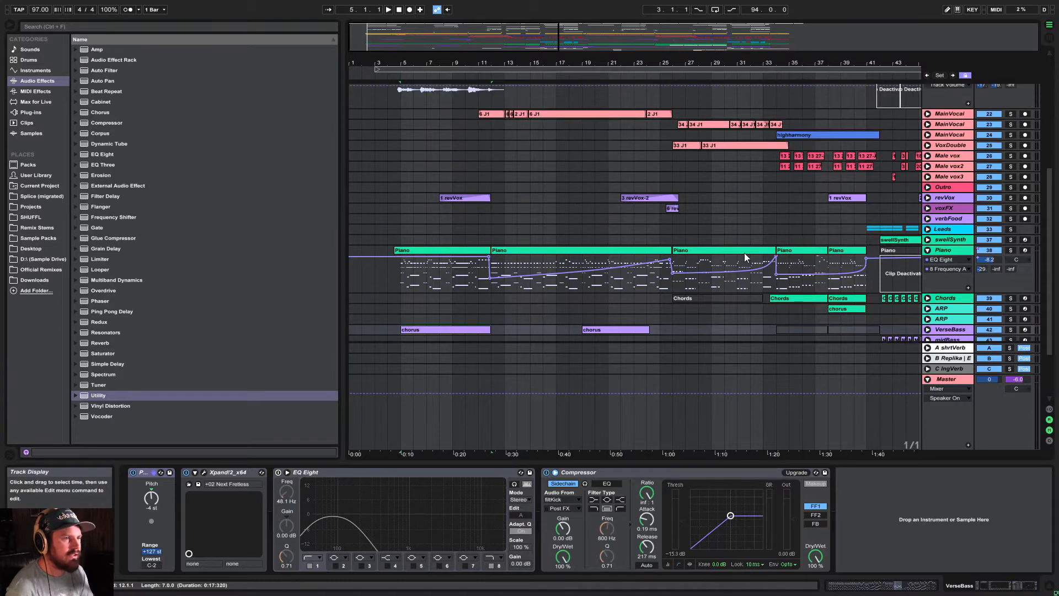
{"action": "scroll", "coordinate": [728, 285], "scroll_direction": "up", "scroll_amount": 7}
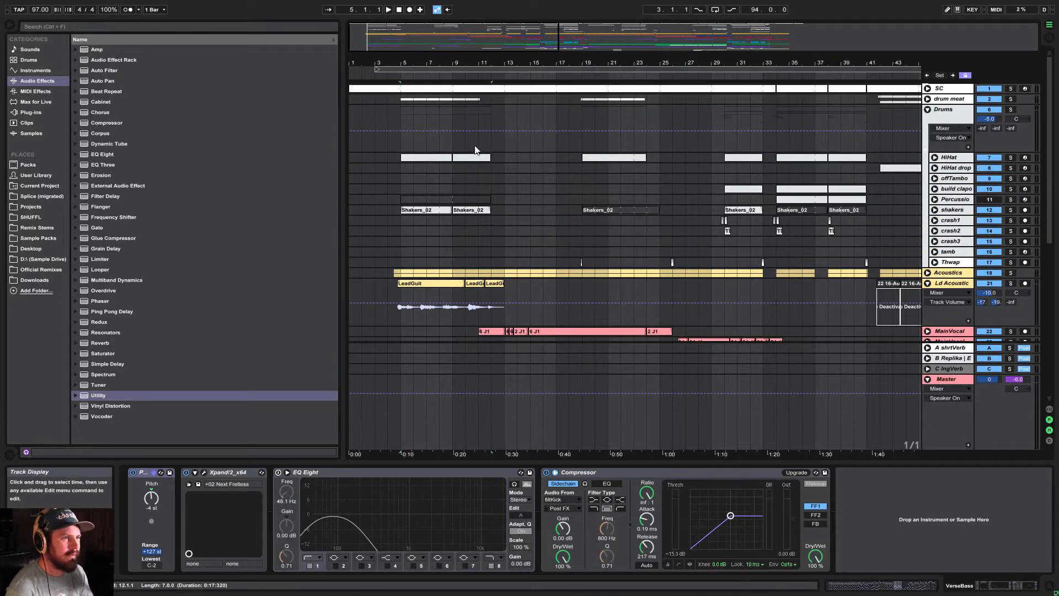
{"action": "left_click", "coordinate": [483, 114]}
{"action": "key", "text": "space"}
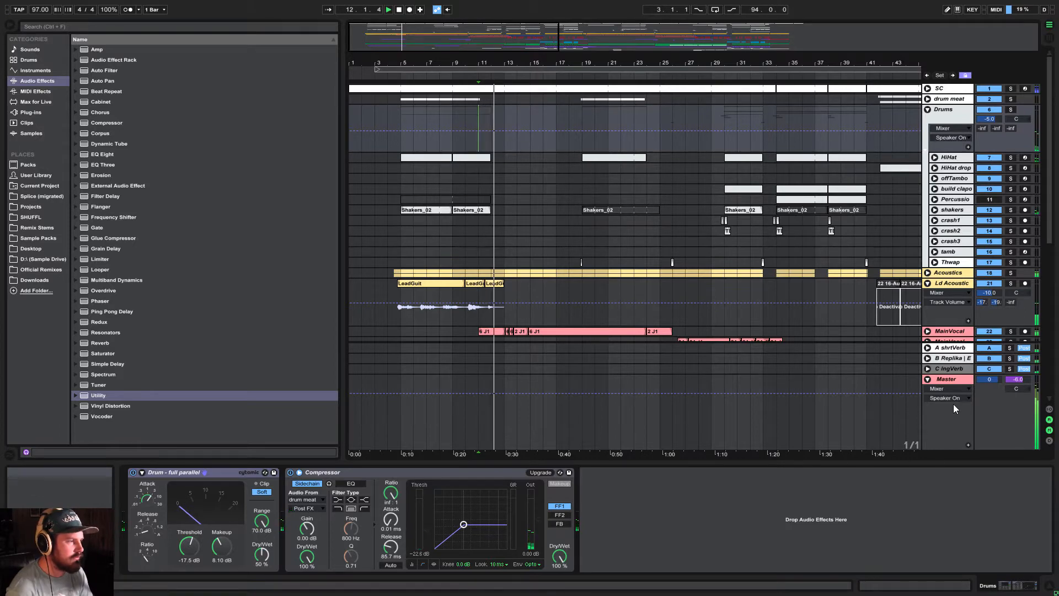
Fold the Master track, hide the device view, and unfold the first MainVocal track
{"action": "left_click", "coordinate": [927, 379]}
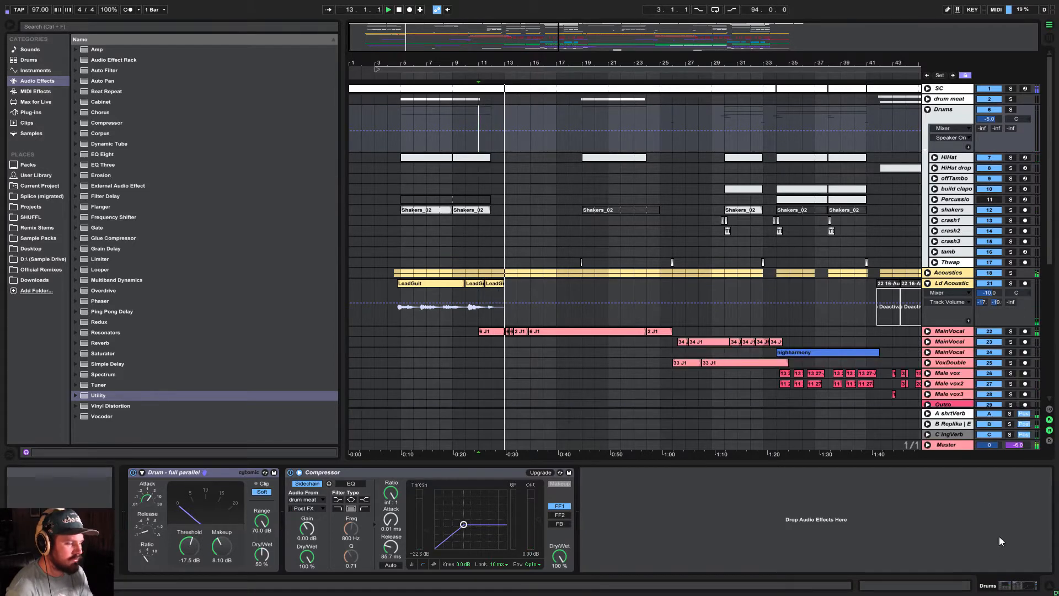
{"action": "left_click", "coordinate": [1051, 591]}
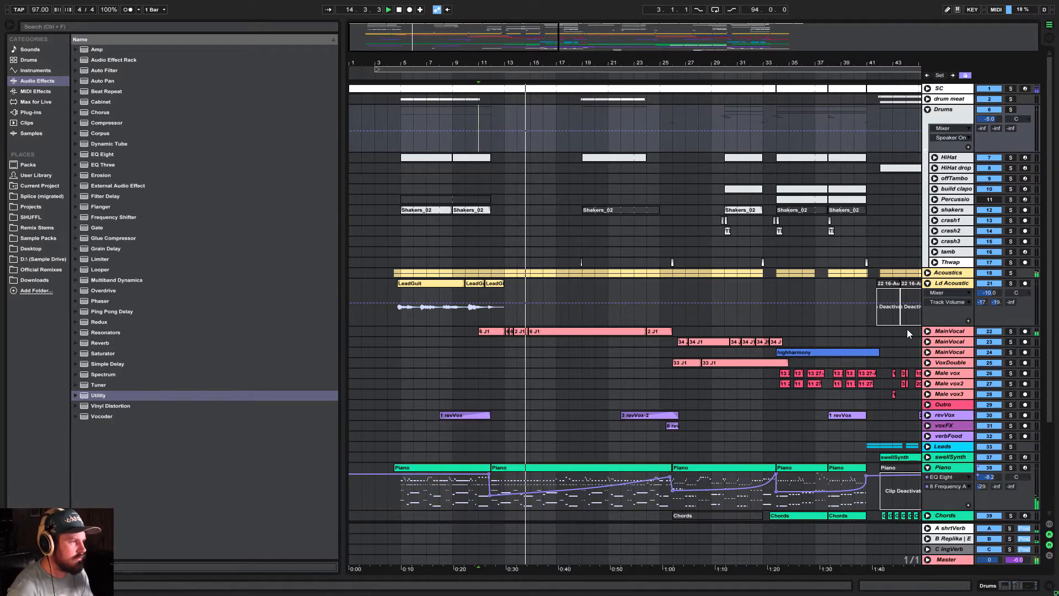
{"action": "left_click", "coordinate": [928, 332]}
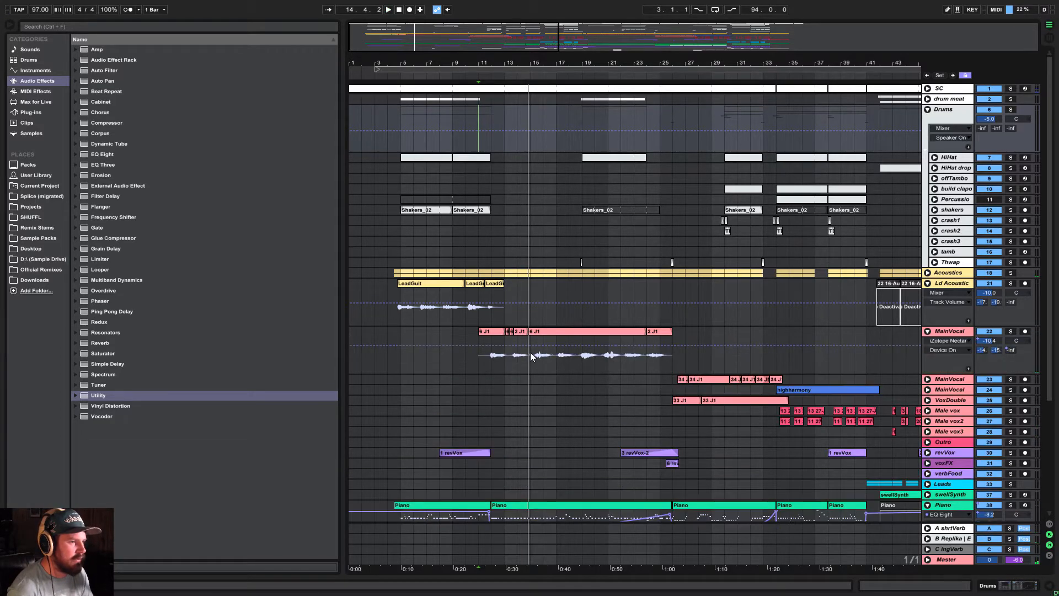
Play the first MainVocal track soloed from bar 12, and show its device chain
{"action": "scroll", "coordinate": [513, 345], "scroll_direction": "down", "scroll_amount": 1}
{"action": "left_click", "coordinate": [490, 332]}
{"action": "left_click", "coordinate": [1011, 299]}
{"action": "key", "text": "space"}
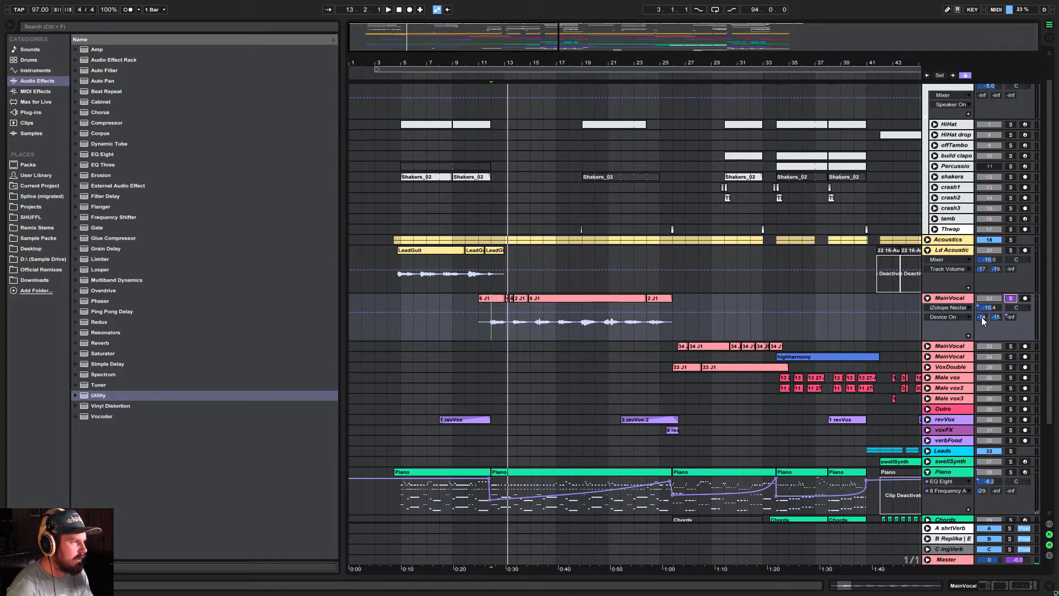
{"action": "left_click", "coordinate": [949, 298]}
{"action": "left_click", "coordinate": [1012, 586]}
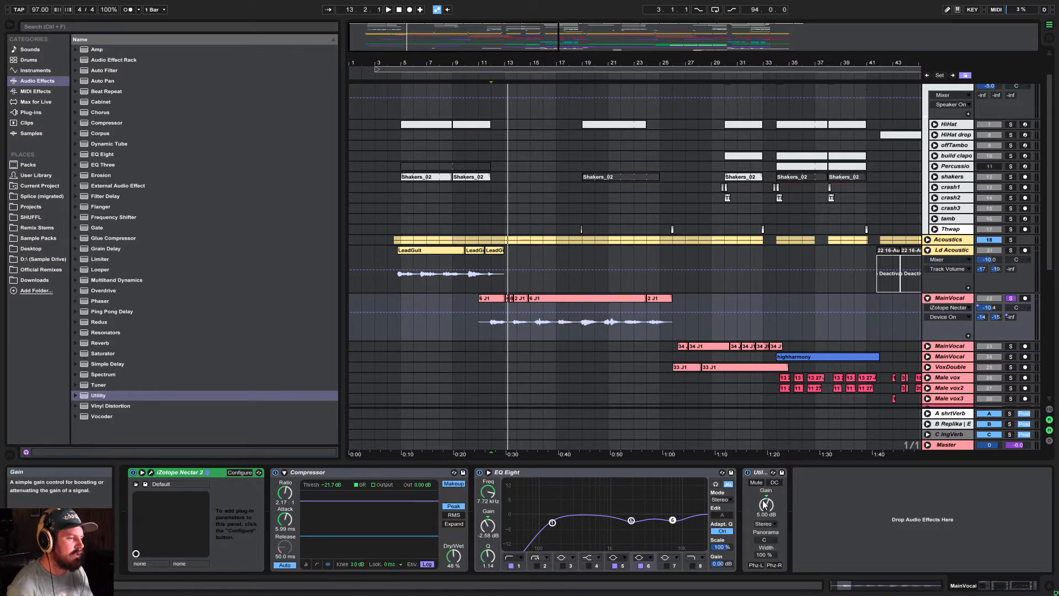
Open iZotope Nectar 2 on the first MainVocal track, dismiss its preset manager, check the Pitch module, and close the window
{"action": "left_click", "coordinate": [150, 472]}
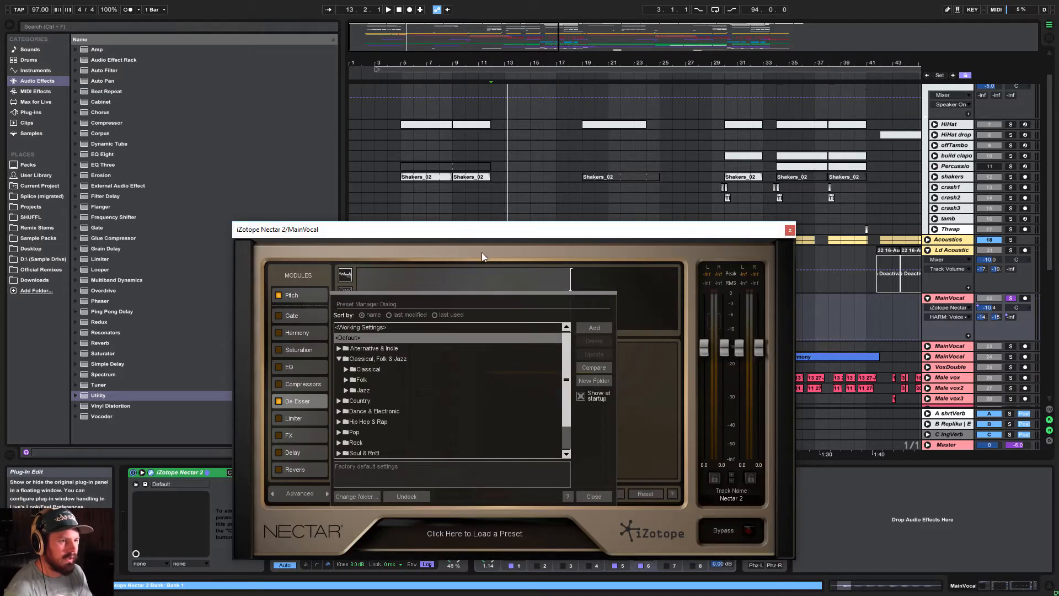
{"action": "left_click", "coordinate": [592, 495]}
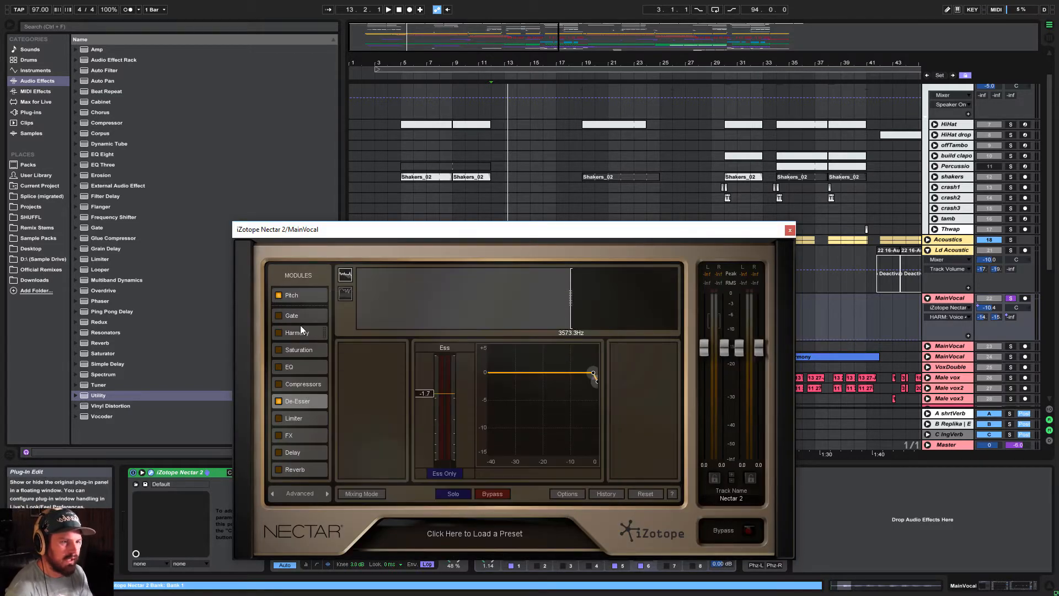
{"action": "left_click", "coordinate": [301, 295]}
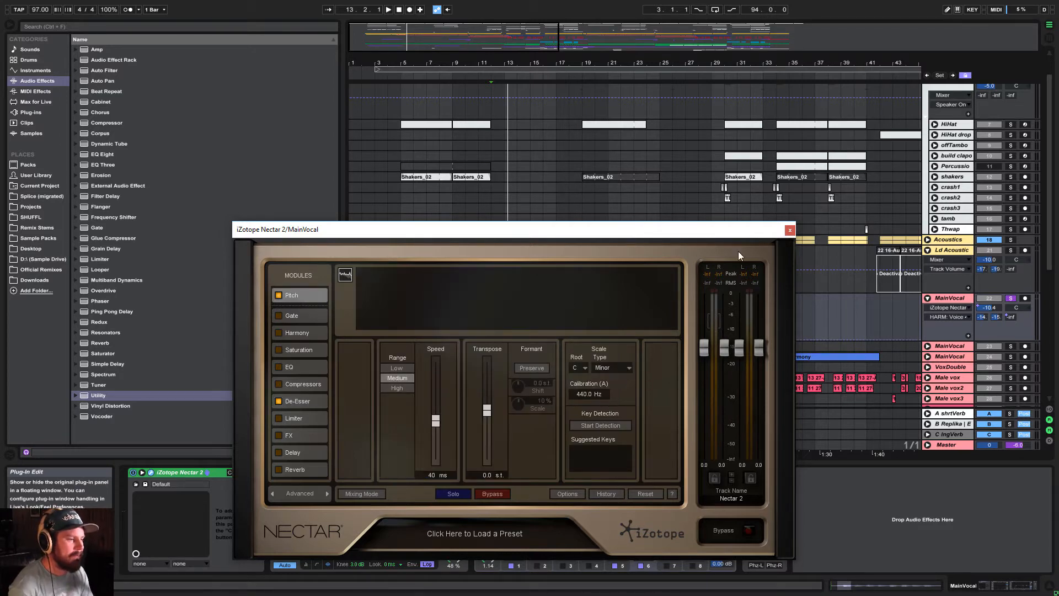
{"action": "left_click", "coordinate": [789, 231]}
Fold the first MainVocal, Ld Acoustic and Piano tracks
{"action": "key", "text": "minus"}
{"action": "key", "text": "minus"}
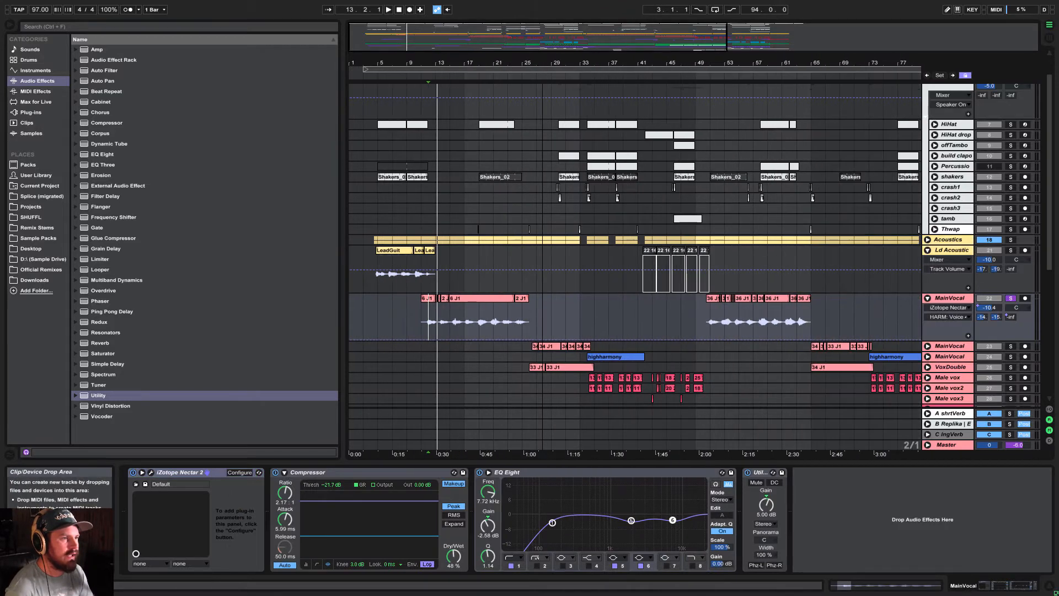
{"action": "left_click", "coordinate": [926, 296]}
{"action": "left_click", "coordinate": [927, 250]}
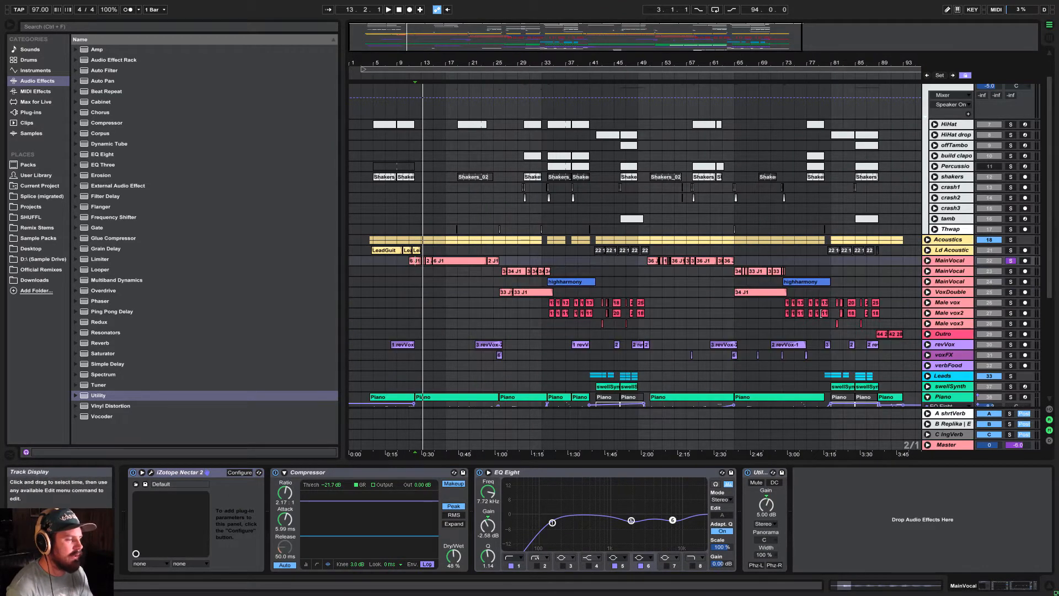
{"action": "scroll", "coordinate": [809, 317], "scroll_direction": "up", "scroll_amount": 1}
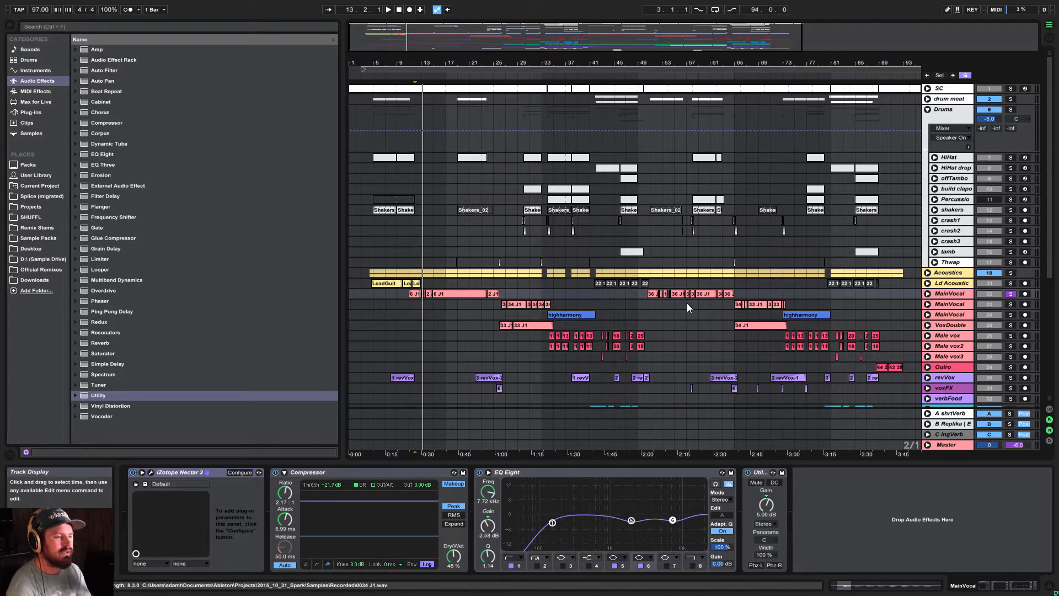
{"action": "scroll", "coordinate": [602, 284], "scroll_direction": "down", "scroll_amount": 4}
{"action": "scroll", "coordinate": [598, 283], "scroll_direction": "down", "scroll_amount": 1}
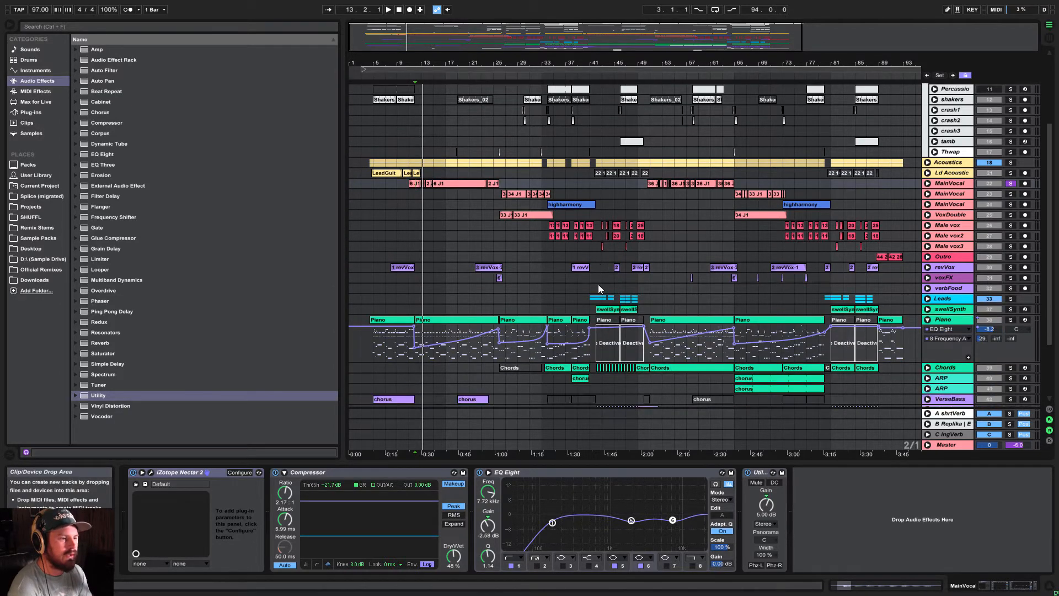
{"action": "left_click", "coordinate": [927, 320]}
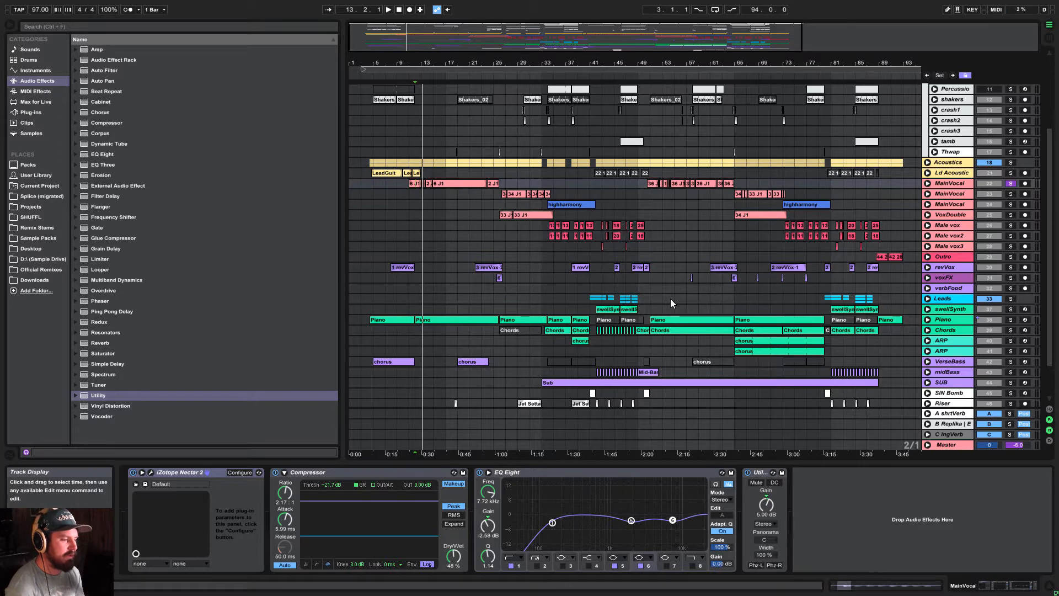
Show the second MainVocal track's device chain from bar 25, and unsolo the first MainVocal track
{"action": "scroll", "coordinate": [481, 223], "scroll_direction": "up", "scroll_amount": 2}
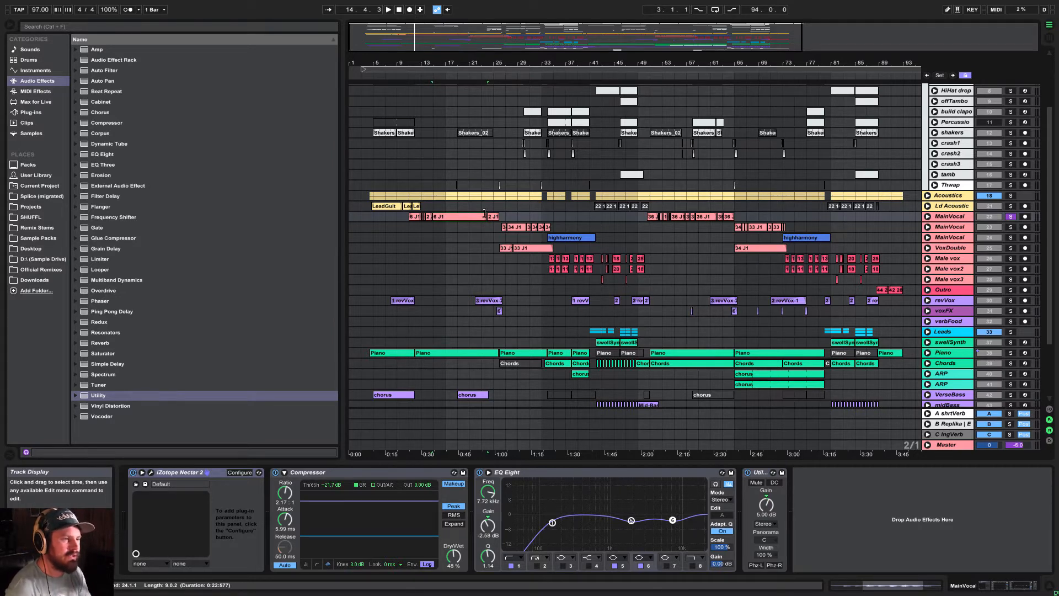
{"action": "left_click_drag", "start_coordinate": [509, 38], "coordinate": [449, 48]}
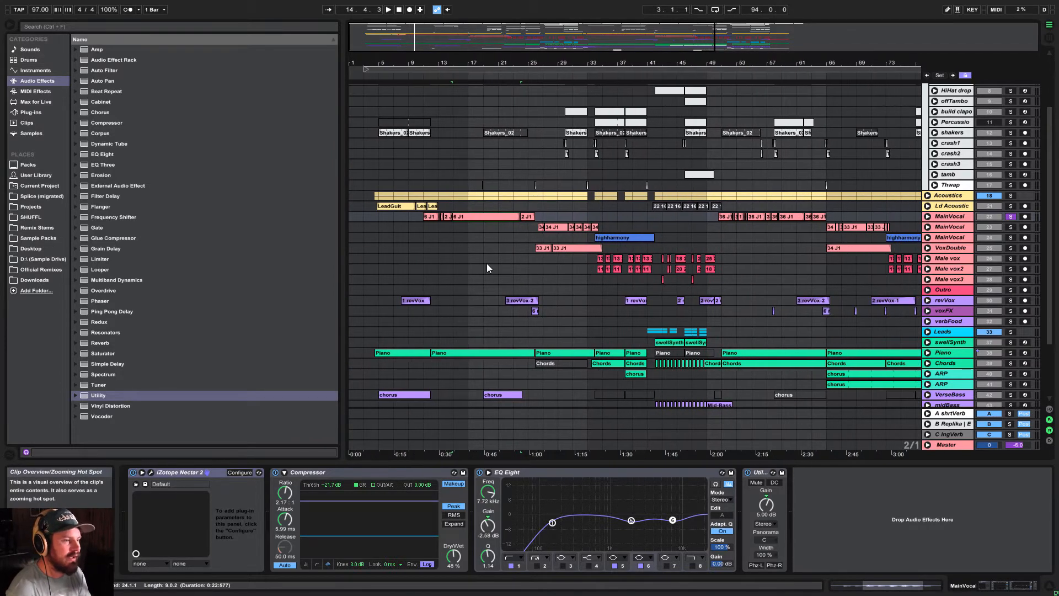
{"action": "left_click", "coordinate": [527, 228]}
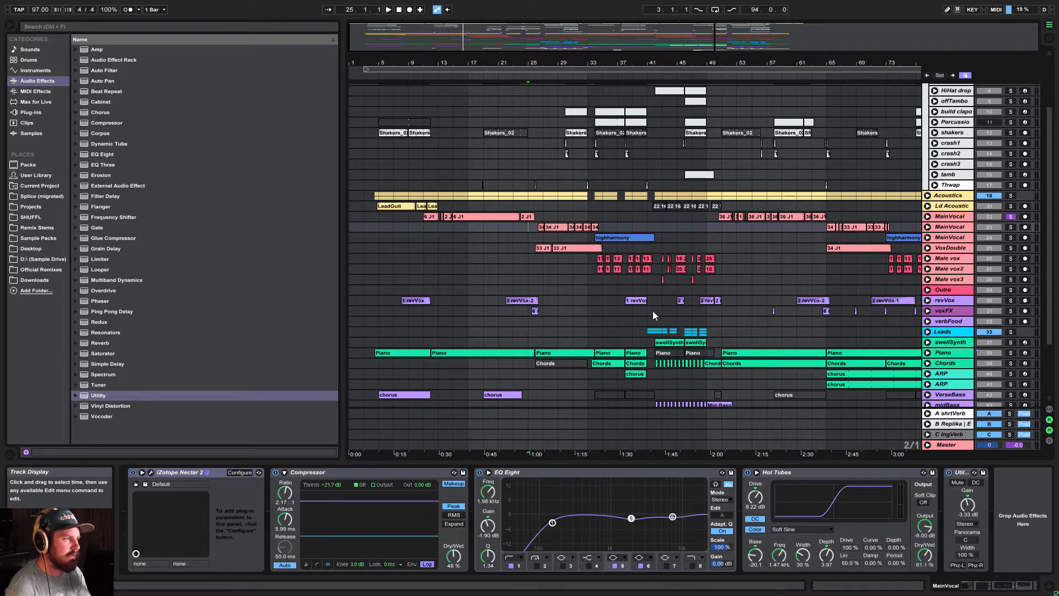
{"action": "left_click", "coordinate": [1010, 216]}
Play the full arrangement from bar 13, and unfold the Piano track to show its EQ Eight frequency automation
{"action": "left_click", "coordinate": [440, 226]}
{"action": "scroll", "coordinate": [458, 243], "scroll_direction": "up", "scroll_amount": 4}
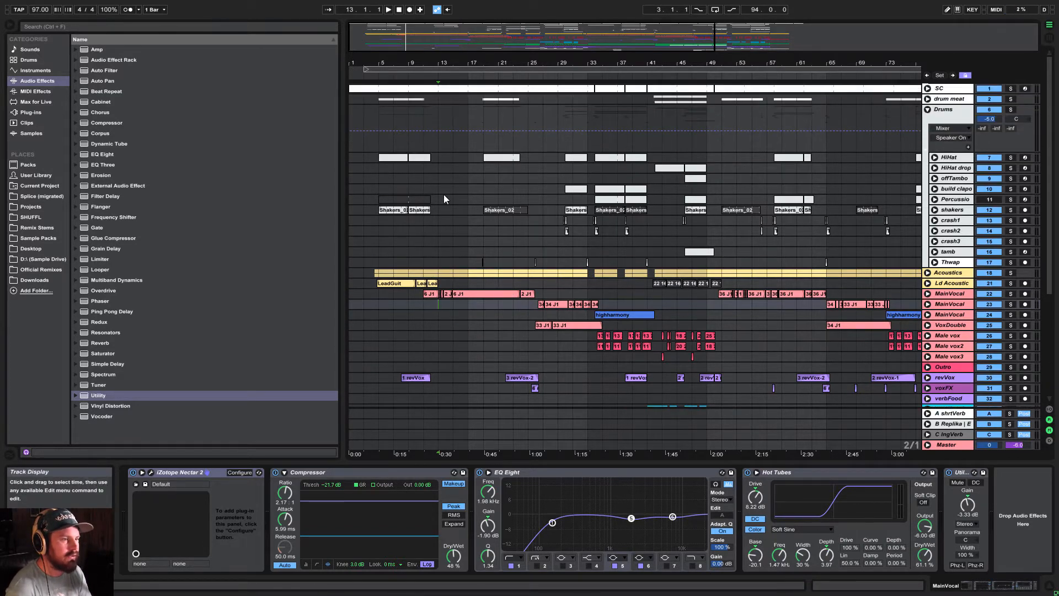
{"action": "scroll", "coordinate": [451, 272], "scroll_direction": "down", "scroll_amount": 8}
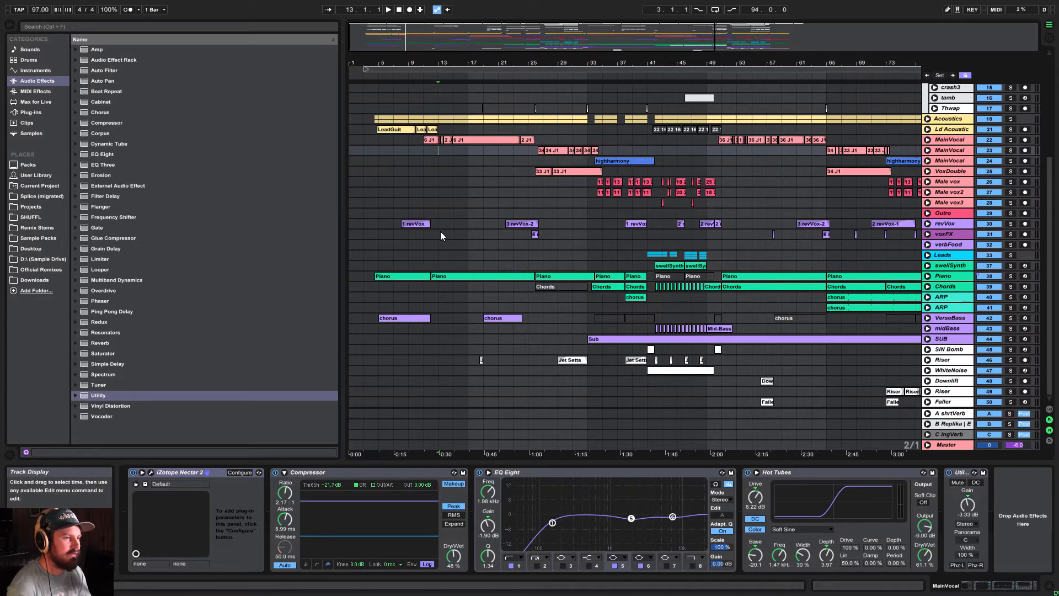
{"action": "key", "text": "space"}
{"action": "left_click_drag", "start_coordinate": [473, 42], "coordinate": [437, 88]}
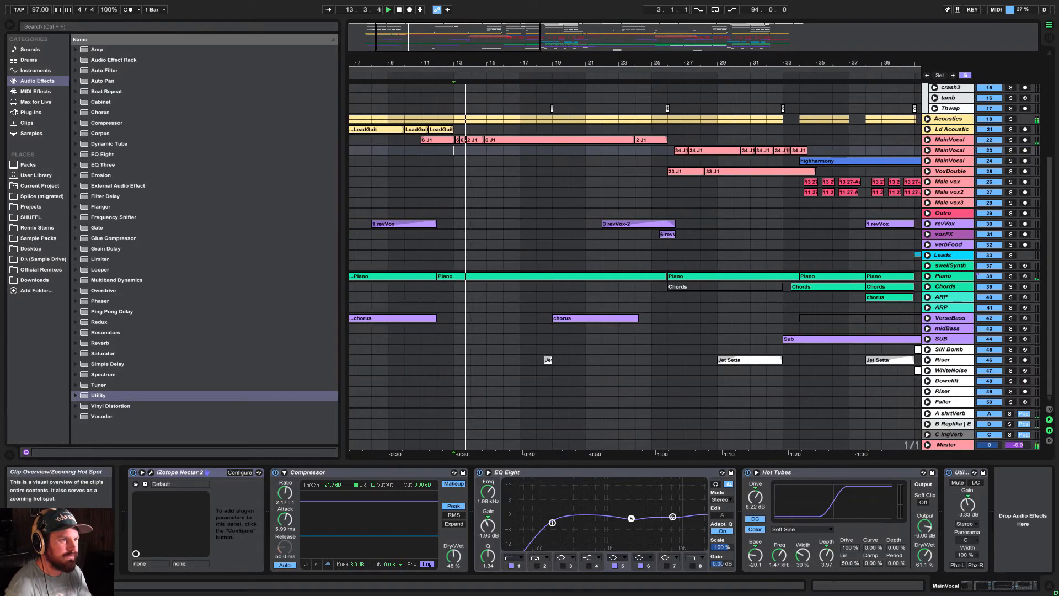
{"action": "scroll", "coordinate": [548, 204], "scroll_direction": "up", "scroll_amount": 8}
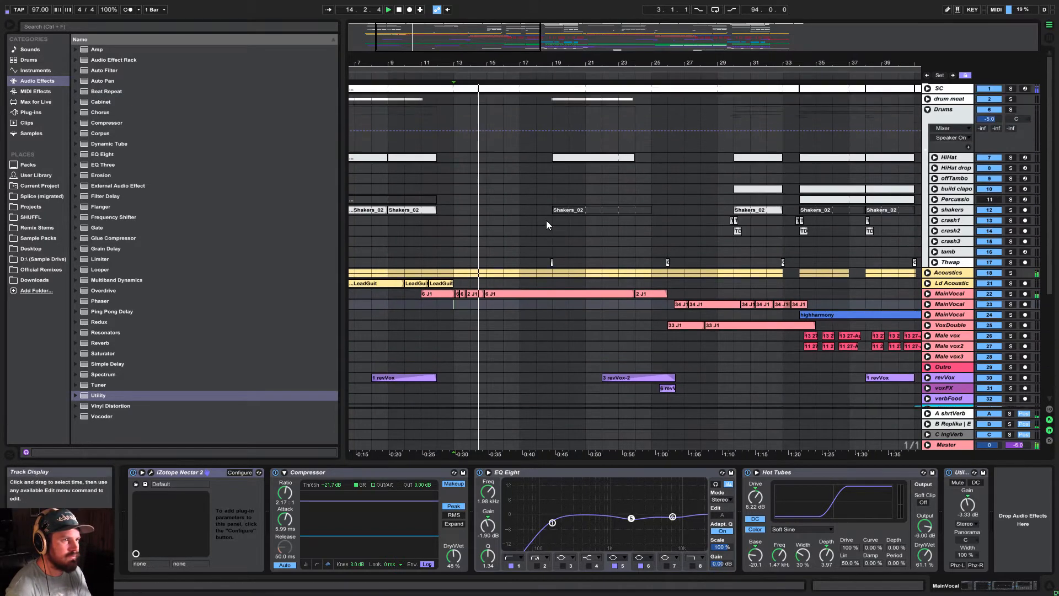
{"action": "scroll", "coordinate": [546, 220], "scroll_direction": "down", "scroll_amount": 3}
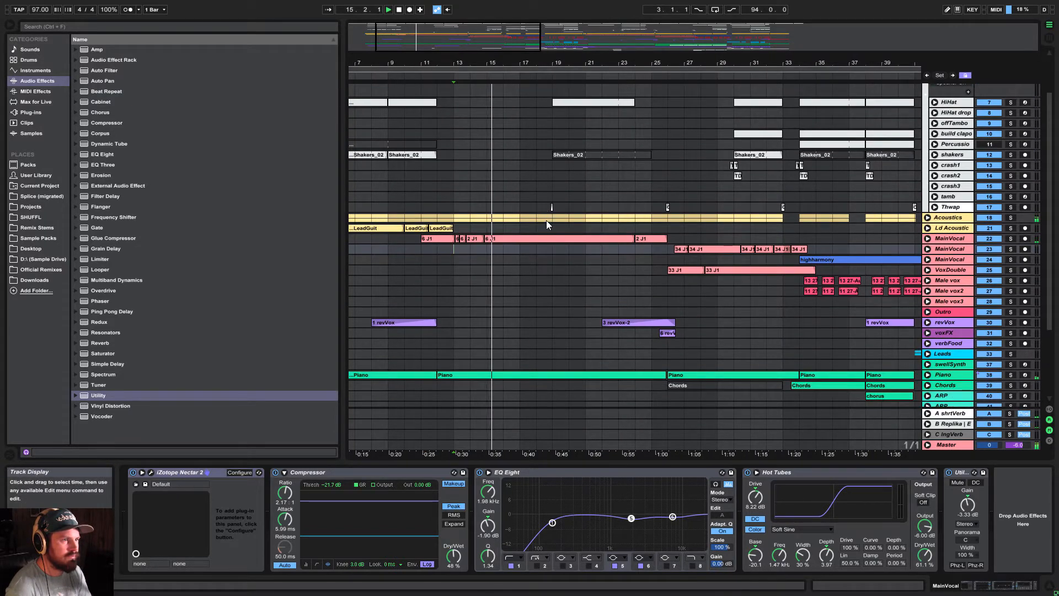
{"action": "left_click_drag", "start_coordinate": [459, 37], "coordinate": [433, 91]}
{"action": "scroll", "coordinate": [561, 226], "scroll_direction": "down", "scroll_amount": 1}
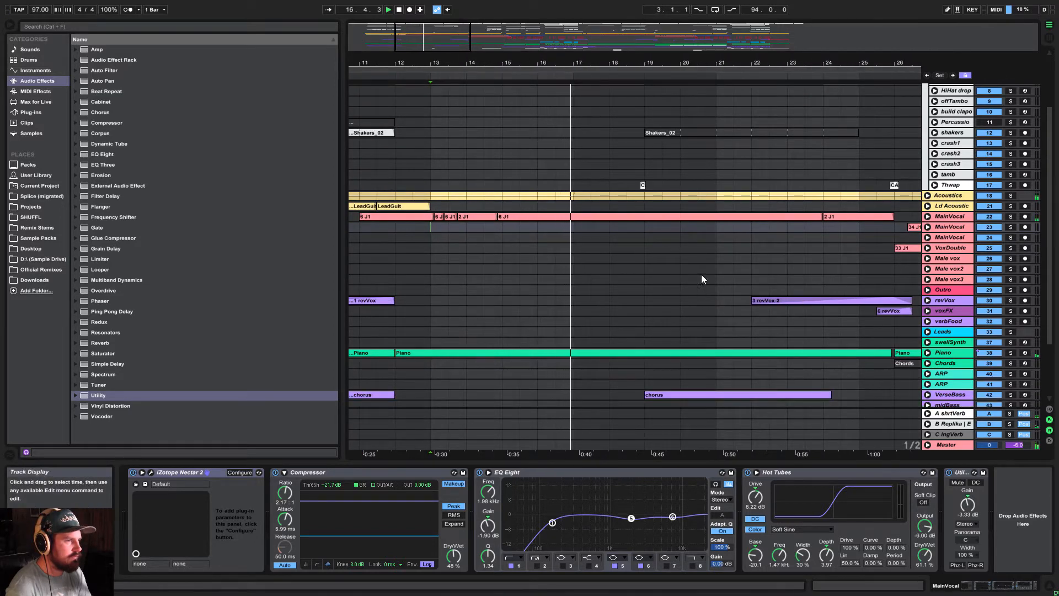
{"action": "left_click_drag", "start_coordinate": [411, 38], "coordinate": [428, 63]}
{"action": "left_click", "coordinate": [927, 353]}
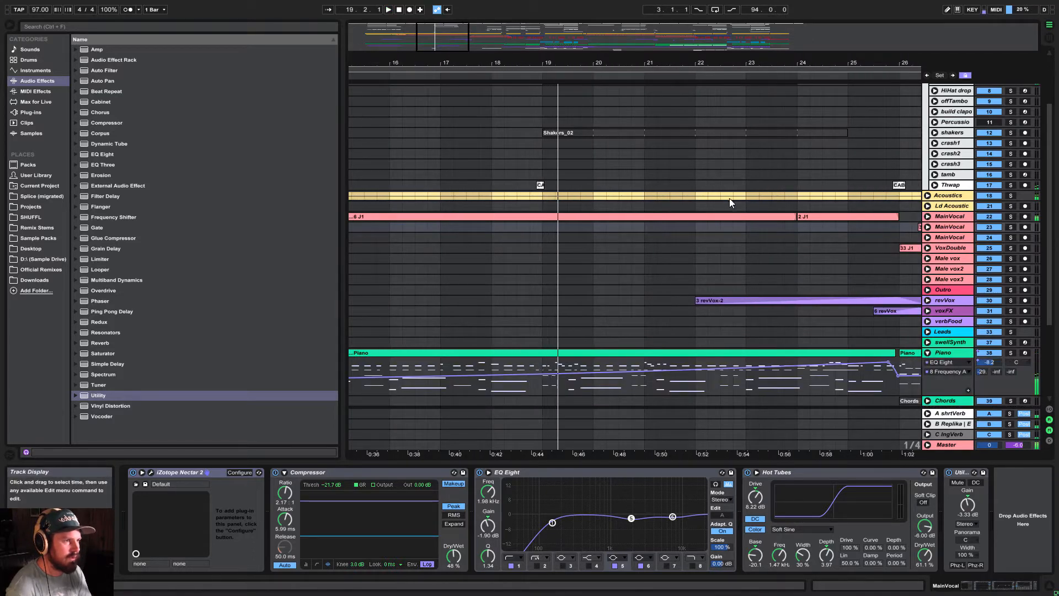
Play the Thwap track soloed from just before bar 19, and unfold it
{"action": "left_click", "coordinate": [1011, 184]}
{"action": "left_click", "coordinate": [529, 191]}
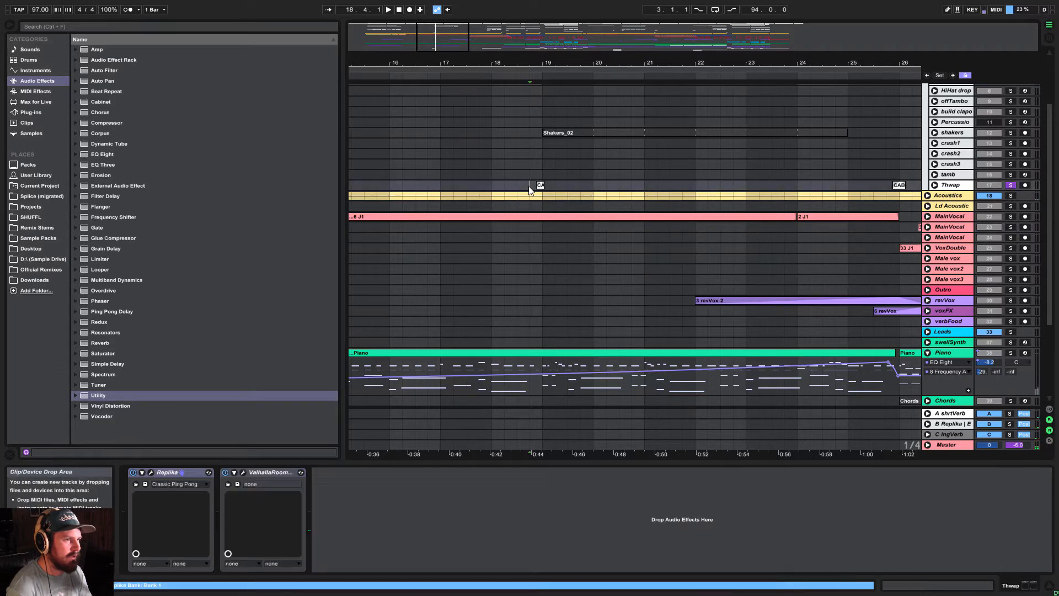
{"action": "left_click", "coordinate": [934, 185]}
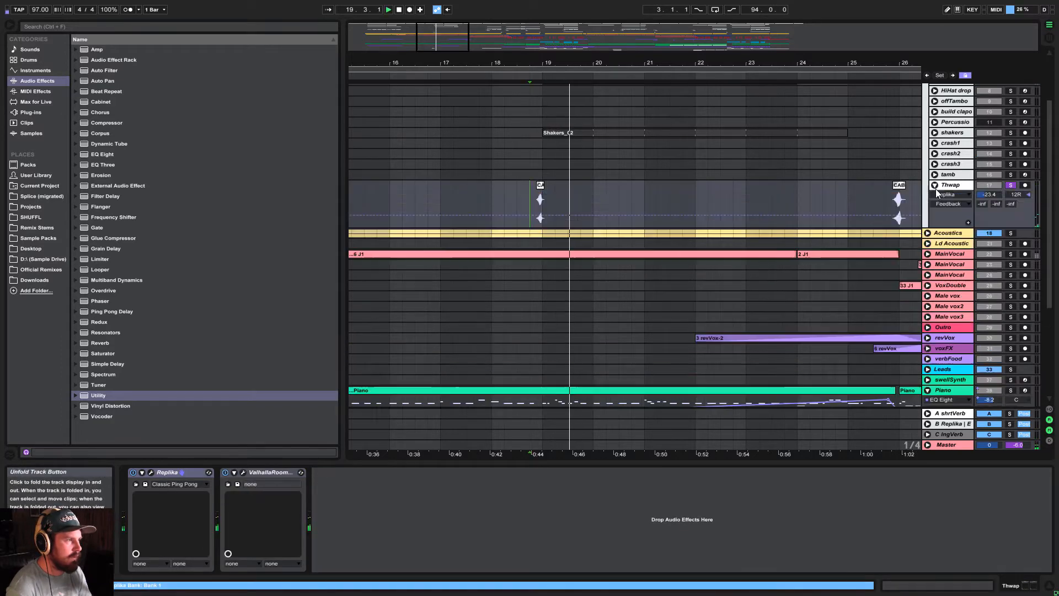
{"action": "key", "text": "space"}
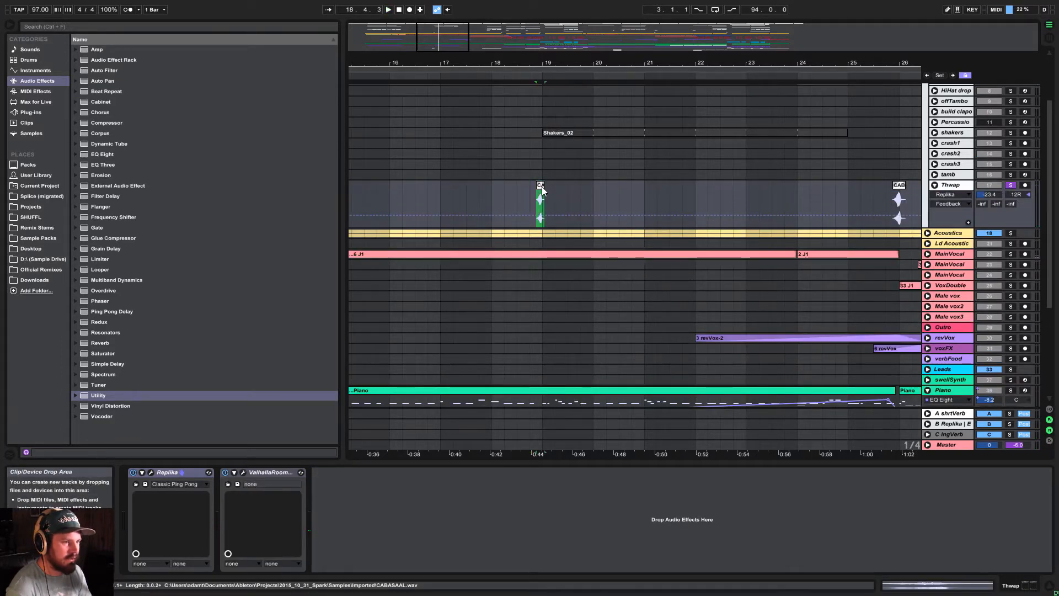
Play the CABASAAL clip before bar 19 with its sample shown, and check the Thwap track's ValhallaRoom reverb settings
{"action": "double_click", "coordinate": [540, 217]}
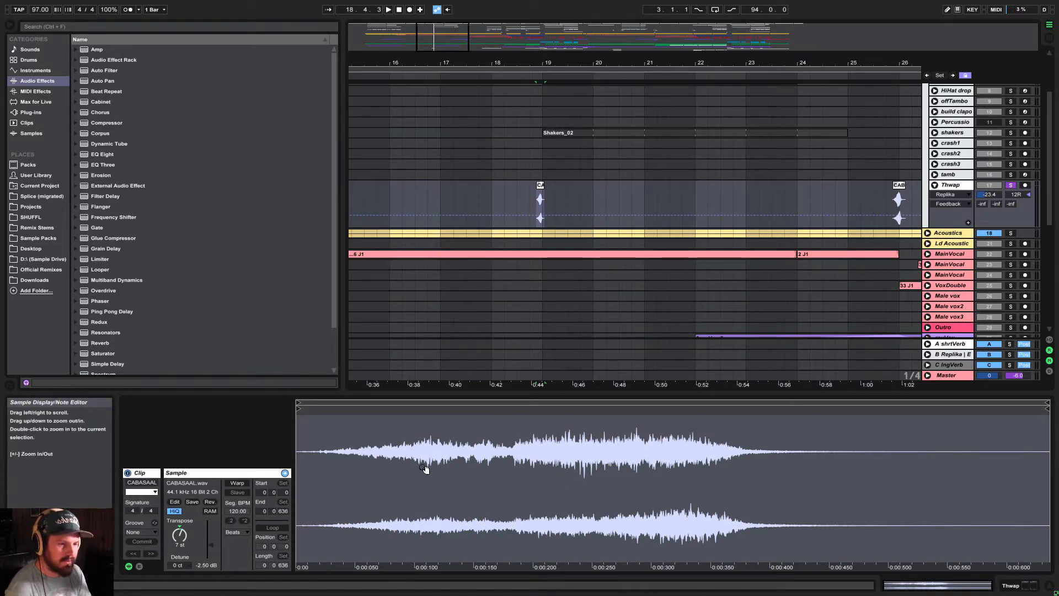
{"action": "key", "text": "space"}
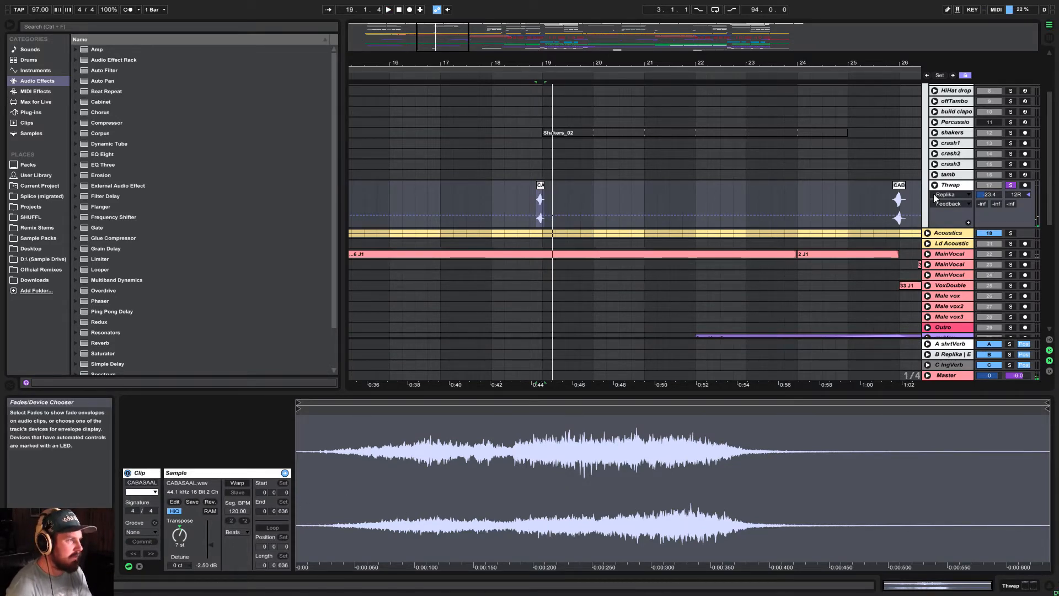
{"action": "key", "text": "shift+Tab"}
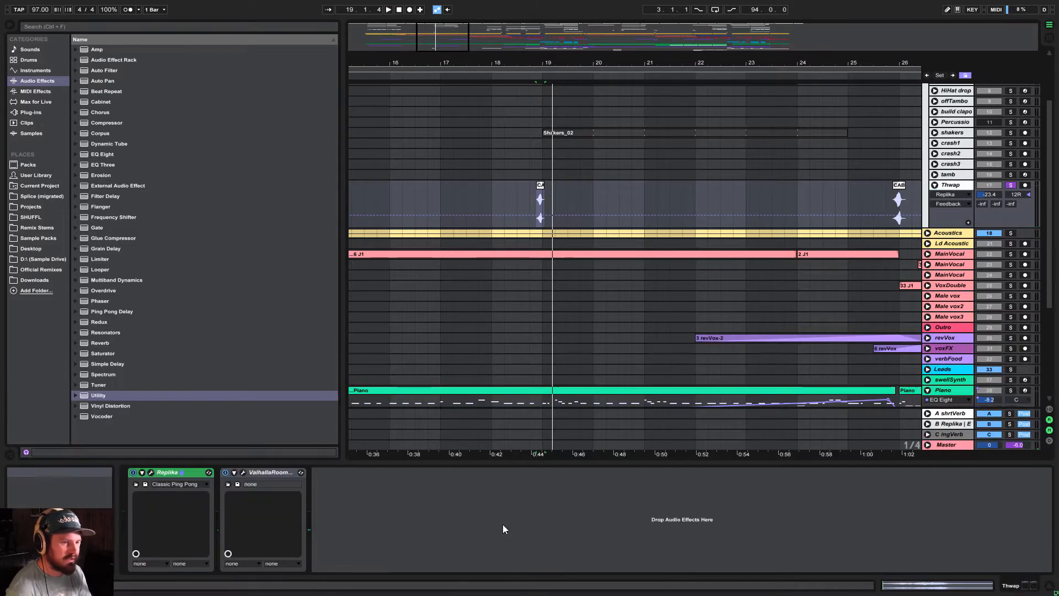
{"action": "left_click", "coordinate": [243, 472]}
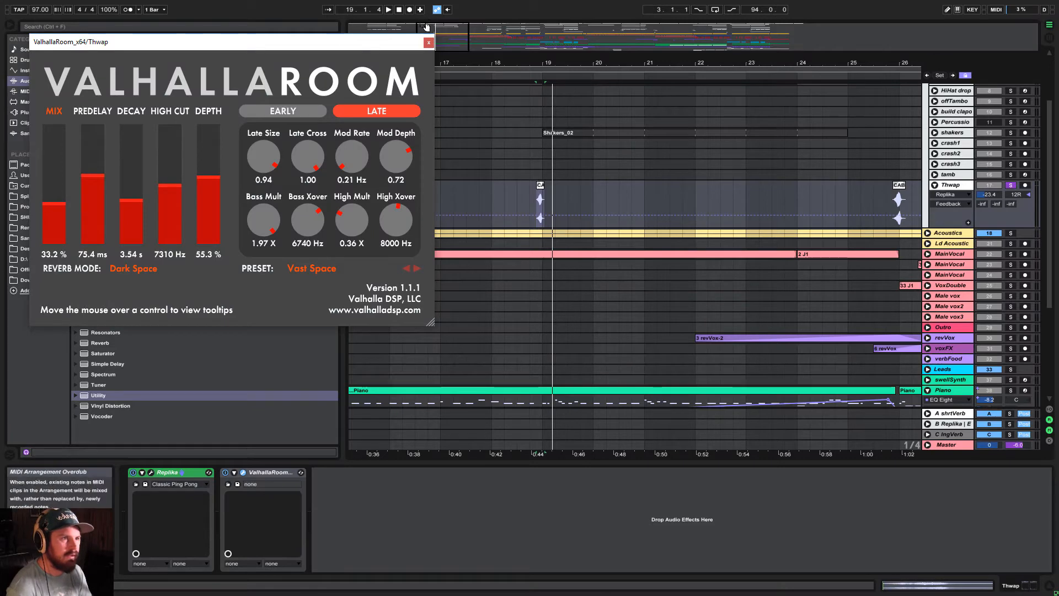
{"action": "left_click", "coordinate": [429, 42]}
Replay the soloed Thwap hit before bar 19 with more of the surrounding arrangement in view
{"action": "scroll", "coordinate": [478, 101], "scroll_direction": "up", "scroll_amount": 1}
{"action": "scroll", "coordinate": [497, 154], "scroll_direction": "down", "scroll_amount": 3, "text": "ctrl"}
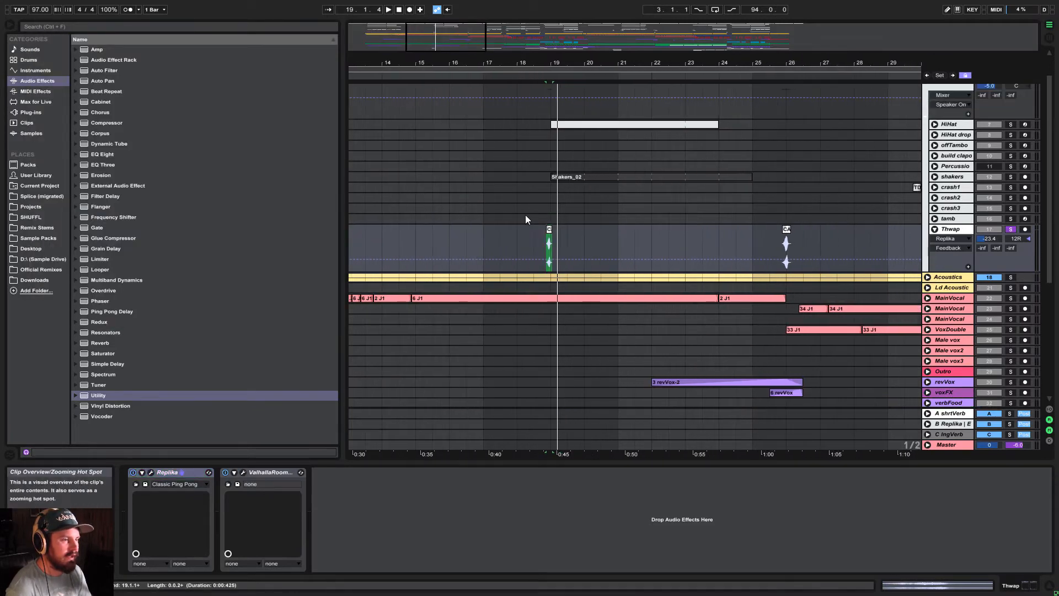
{"action": "scroll", "coordinate": [535, 229], "scroll_direction": "up", "scroll_amount": 2}
{"action": "key", "text": "space"}
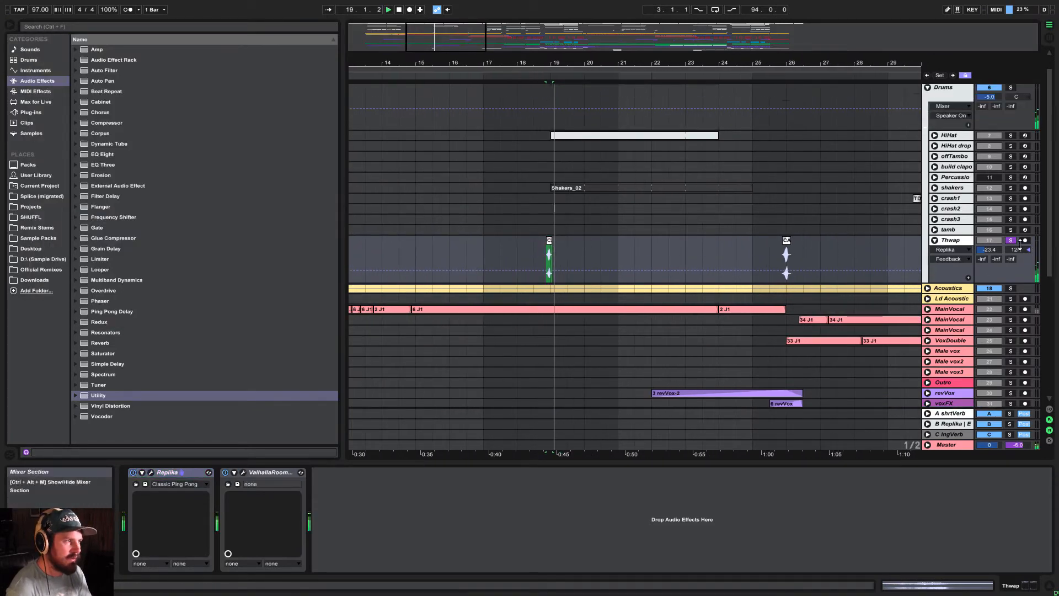
{"action": "scroll", "coordinate": [759, 227], "scroll_direction": "up", "scroll_amount": 1}
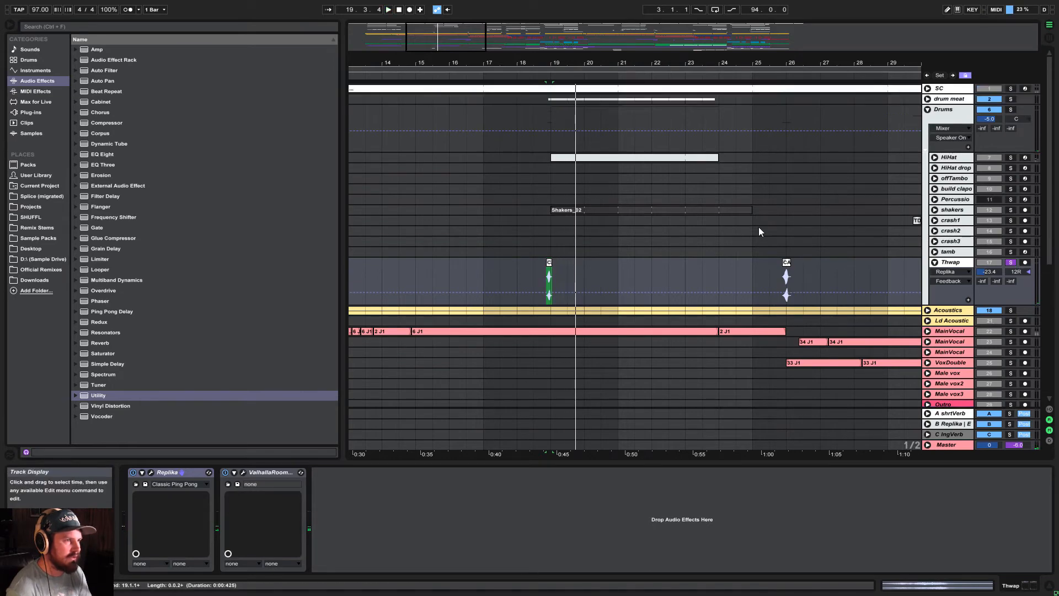
Unfold the HiHat track, play its bar 19 clip soloed, and unsolo the track
{"action": "left_click", "coordinate": [935, 158]}
{"action": "key", "text": "space"}
{"action": "left_click", "coordinate": [601, 158]}
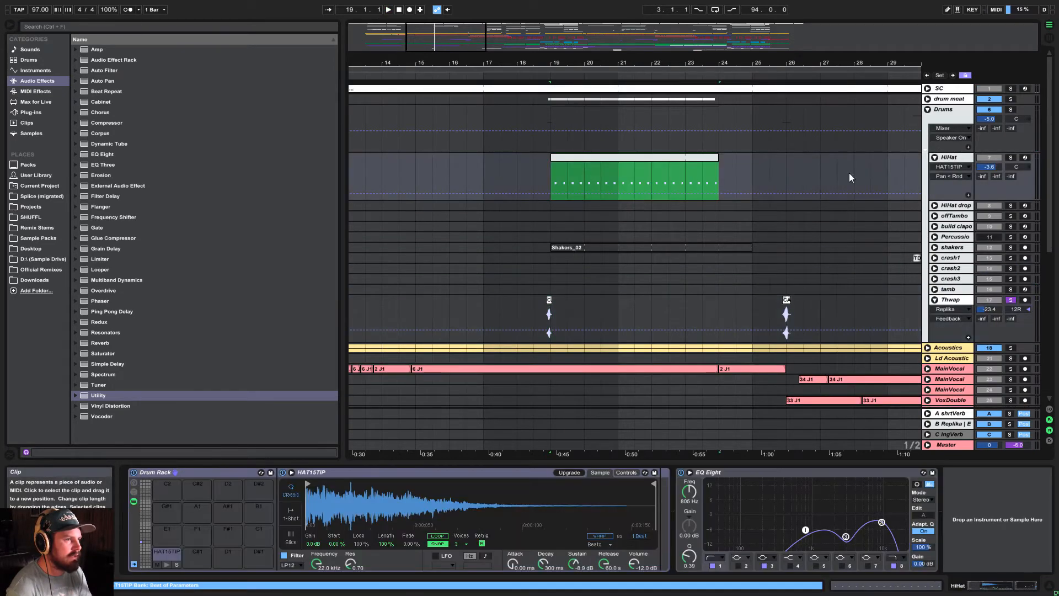
{"action": "left_click", "coordinate": [1013, 159]}
{"action": "key", "text": "space"}
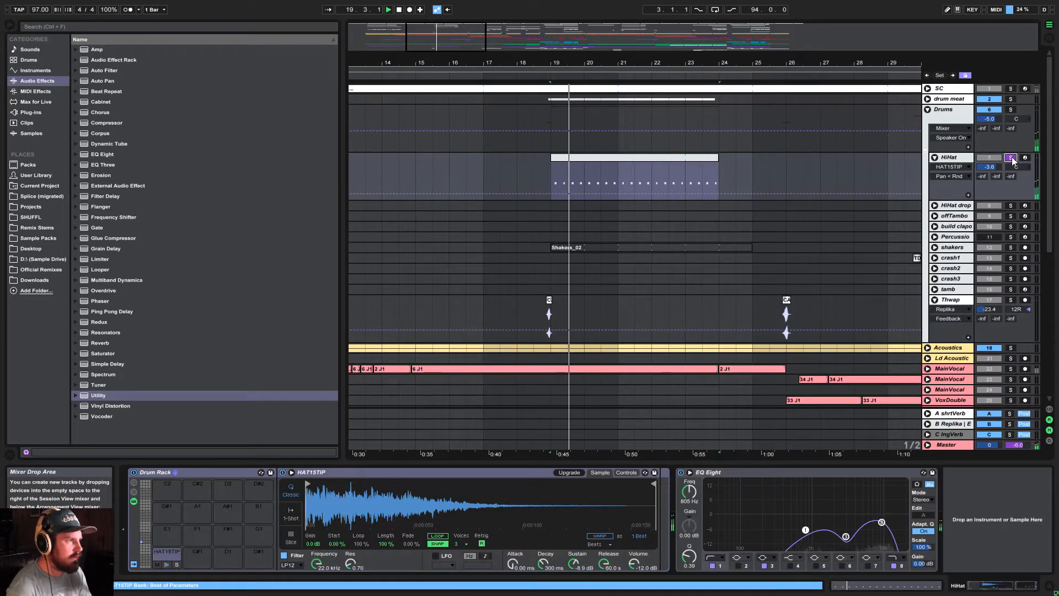
{"action": "left_click", "coordinate": [1011, 158]}
{"action": "left_click", "coordinate": [1012, 159]}
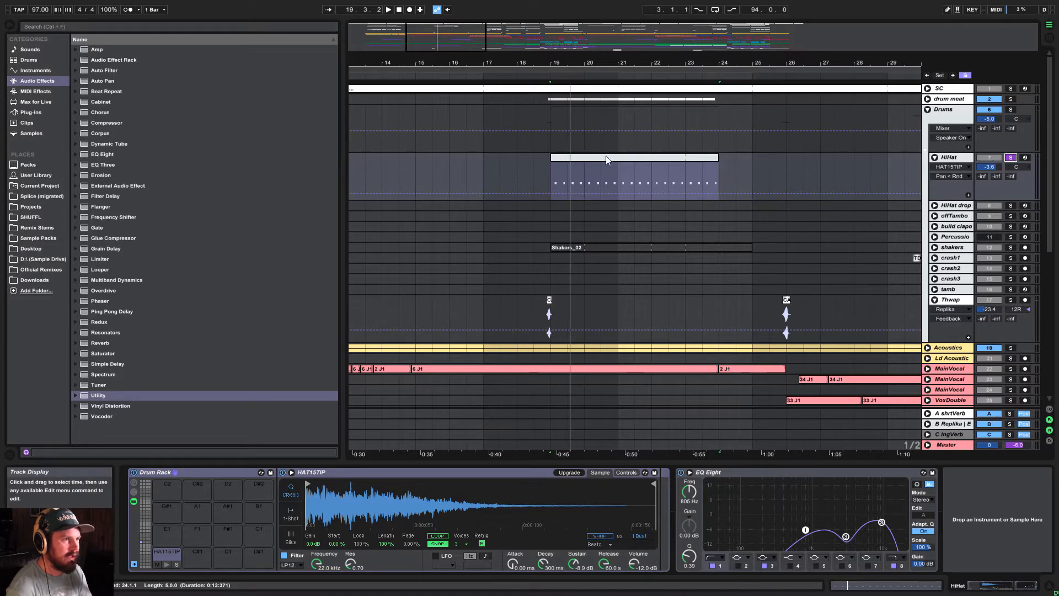
{"action": "left_click", "coordinate": [1010, 157]}
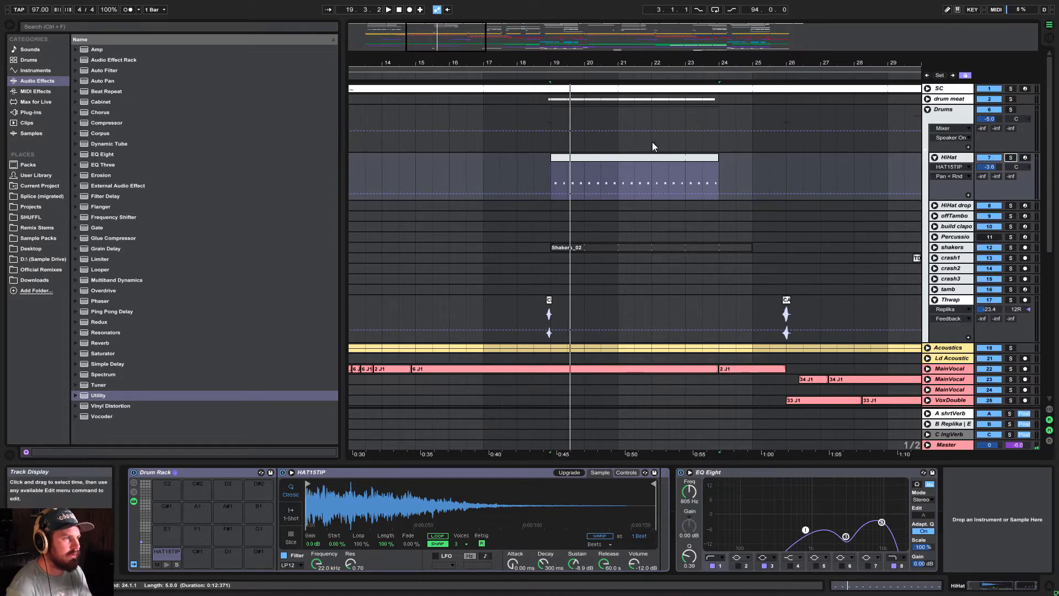
Unfold the drum meat group, show the filtKick track's device chain, and play its bar 19 clip soloed
{"action": "left_click", "coordinate": [927, 99]}
{"action": "left_click", "coordinate": [950, 148]}
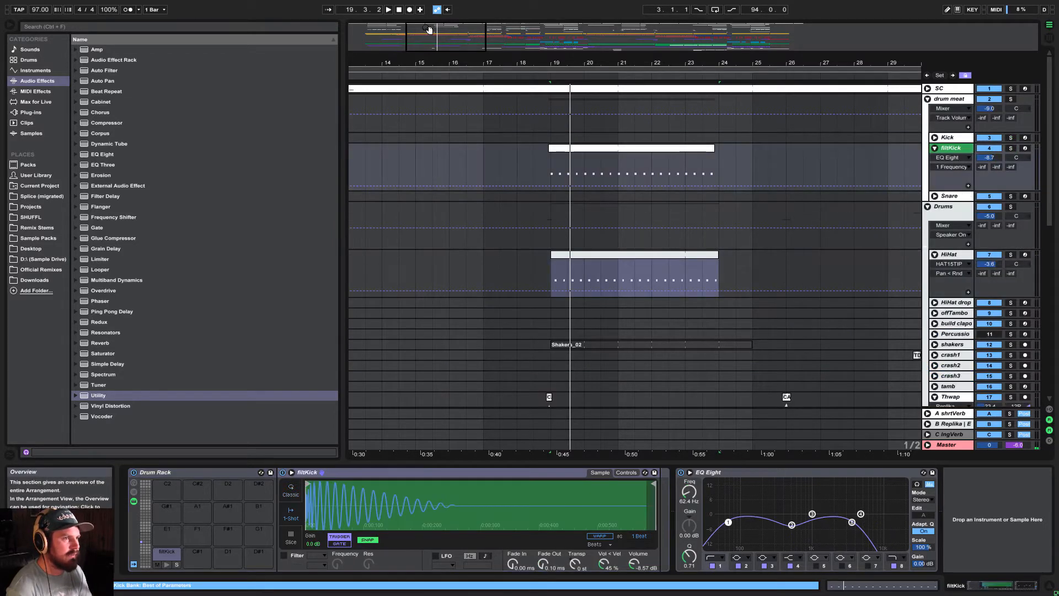
{"action": "left_click_drag", "start_coordinate": [428, 29], "coordinate": [428, 17]}
{"action": "left_click", "coordinate": [436, 170]}
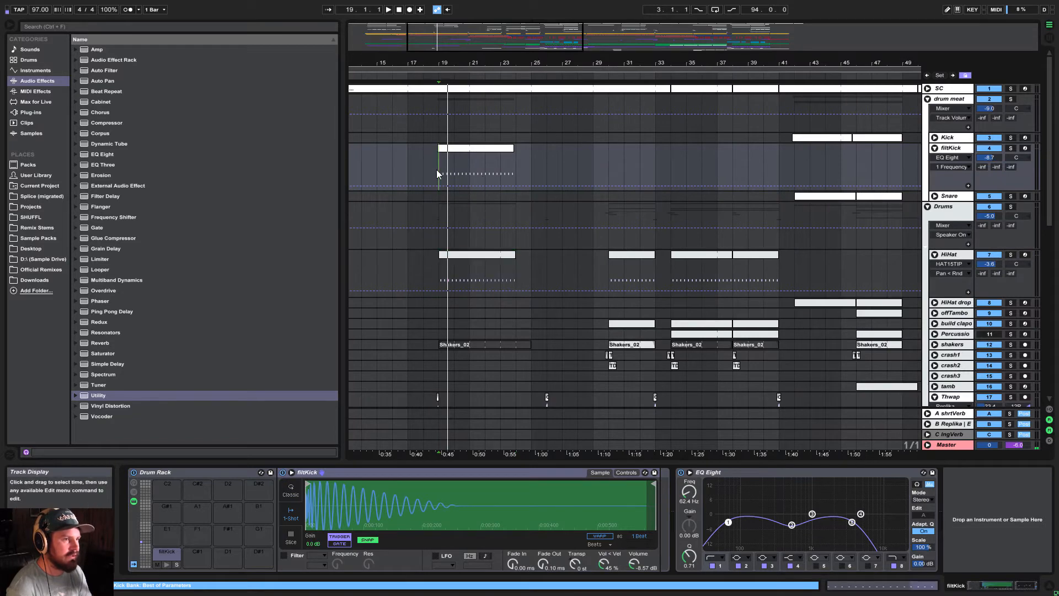
{"action": "left_click", "coordinate": [489, 148]}
{"action": "left_click", "coordinate": [1010, 147]}
{"action": "key", "text": "space"}
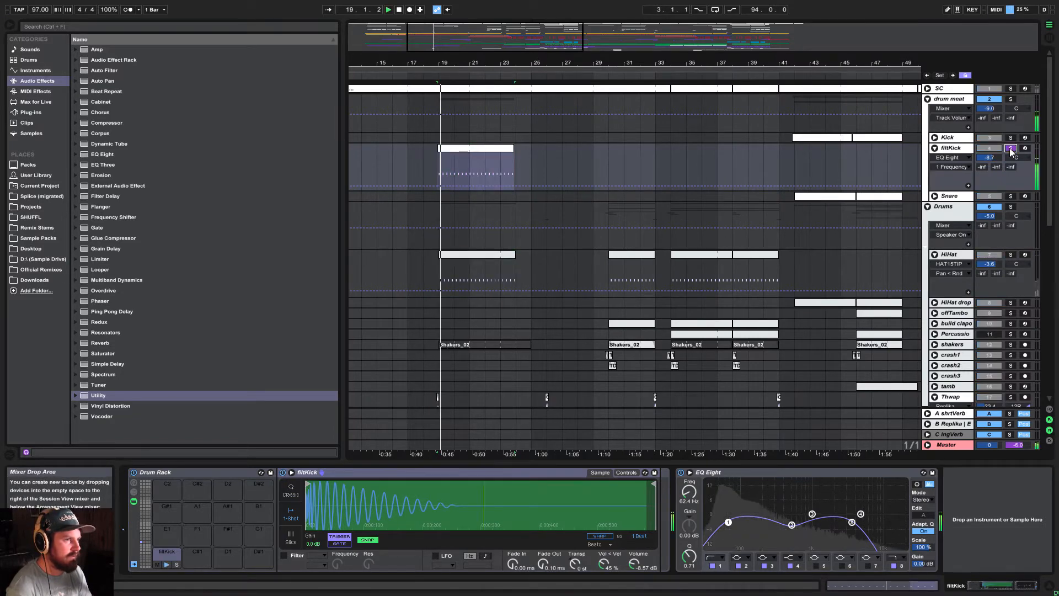
Unfold the Kick track, play its bar 42 clip soloed, and unsolo the track
{"action": "left_click", "coordinate": [936, 138]}
{"action": "left_click", "coordinate": [794, 159]}
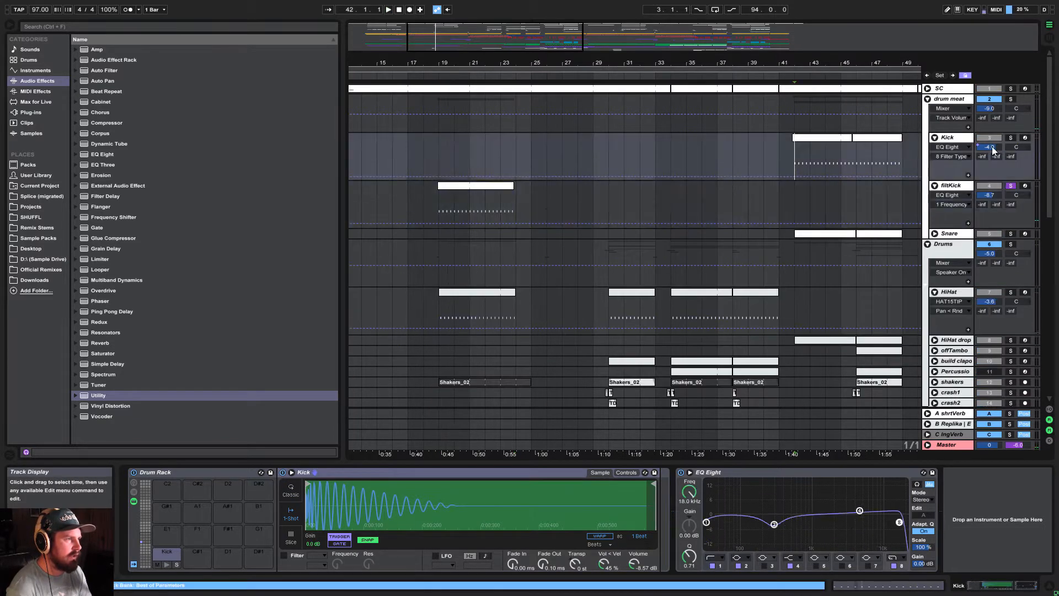
{"action": "left_click", "coordinate": [1010, 138]}
{"action": "key", "text": "space"}
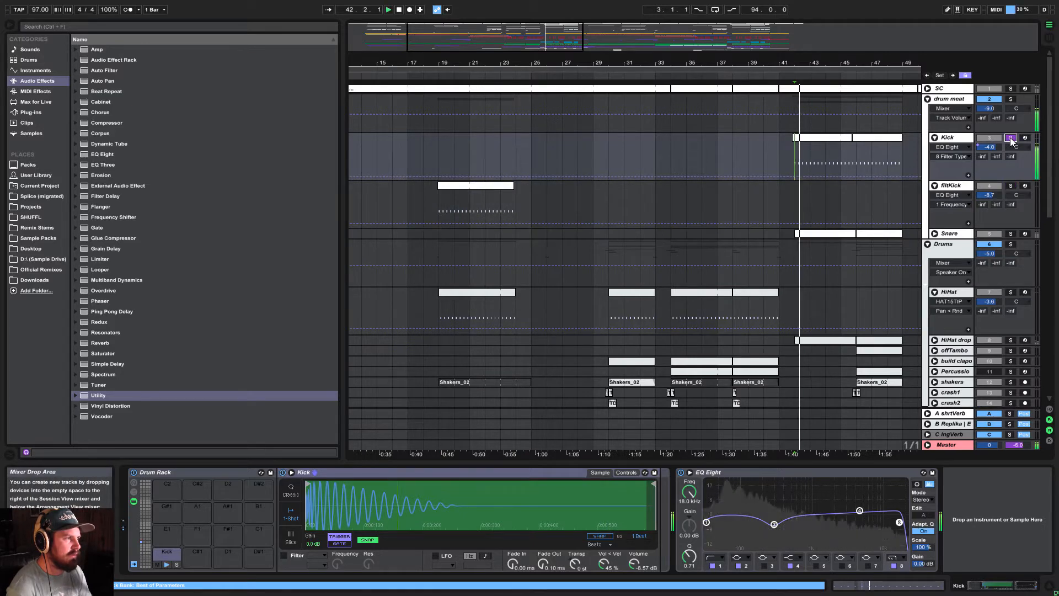
{"action": "left_click", "coordinate": [1010, 138]}
{"action": "key", "text": "space"}
Play the full mix from just before the filtKick clip at bar 19
{"action": "scroll", "coordinate": [436, 166], "scroll_direction": "up", "scroll_amount": 3}
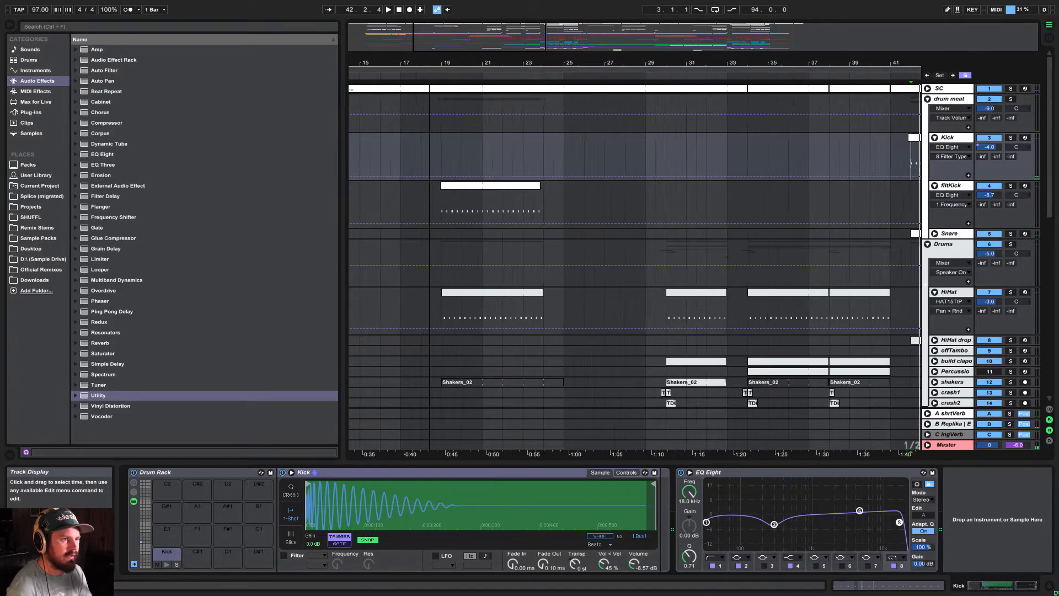
{"action": "left_click", "coordinate": [460, 216]}
{"action": "scroll", "coordinate": [456, 212], "scroll_direction": "down", "scroll_amount": 1}
{"action": "left_click", "coordinate": [439, 194]}
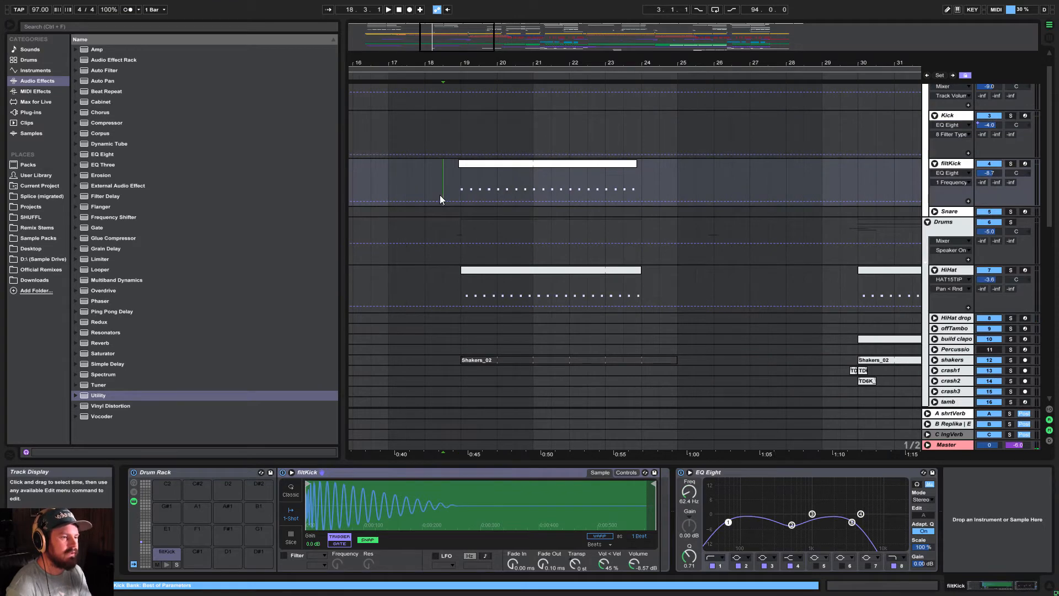
{"action": "key", "text": "space"}
{"action": "scroll", "coordinate": [721, 291], "scroll_direction": "up", "scroll_amount": 1}
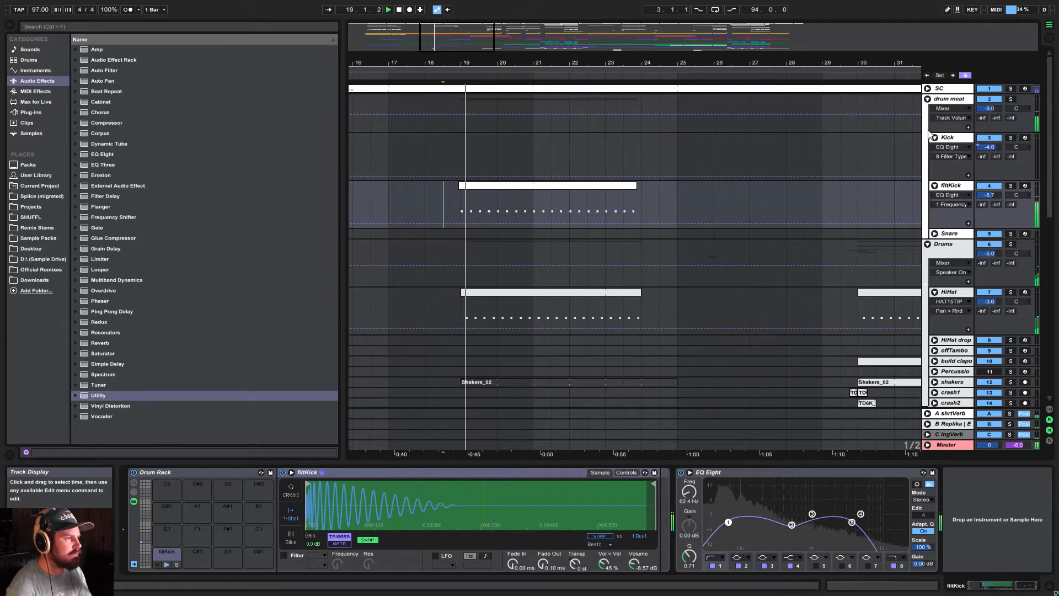
Fold the drum groups, solo the VerseBass track, and play its chorus clip from bar 19
{"action": "left_click", "coordinate": [927, 99]}
{"action": "scroll", "coordinate": [791, 206], "scroll_direction": "down", "scroll_amount": 3}
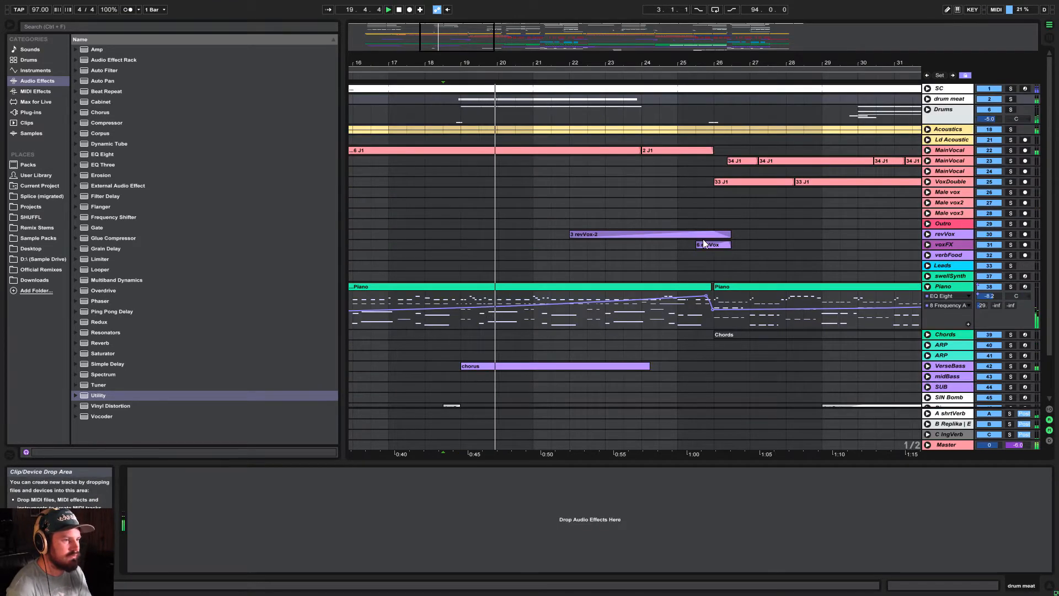
{"action": "scroll", "coordinate": [703, 239], "scroll_direction": "down", "scroll_amount": 1}
{"action": "scroll", "coordinate": [710, 250], "scroll_direction": "down", "scroll_amount": 1}
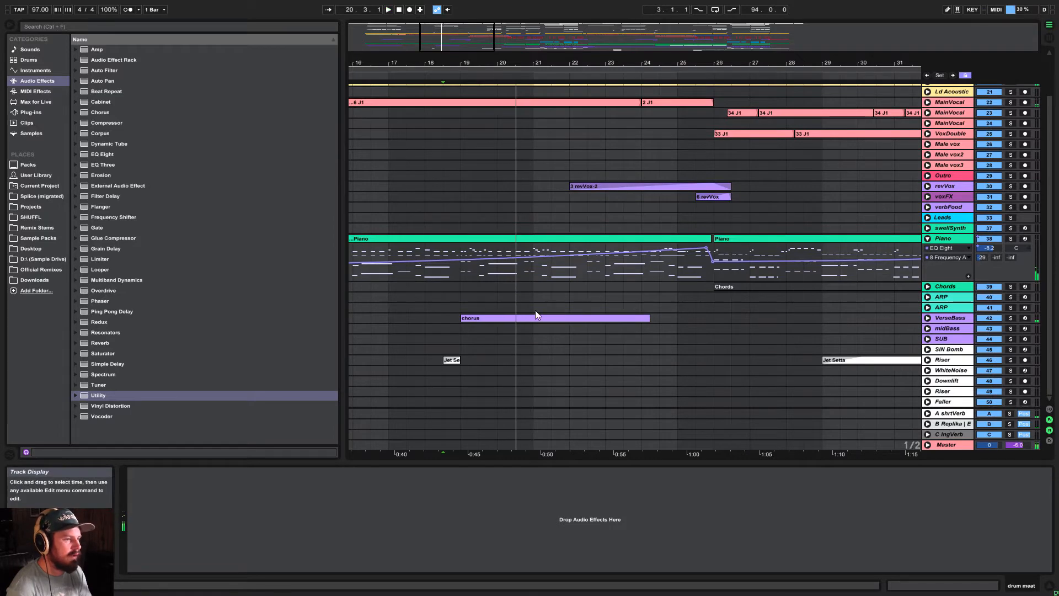
{"action": "left_click", "coordinate": [1010, 318]}
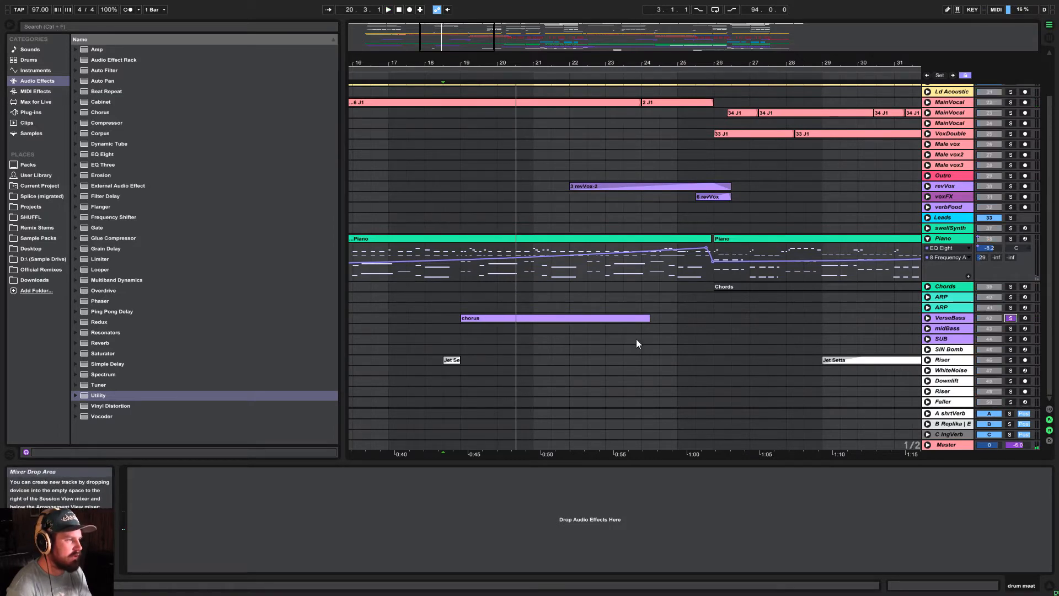
{"action": "left_click", "coordinate": [458, 304]}
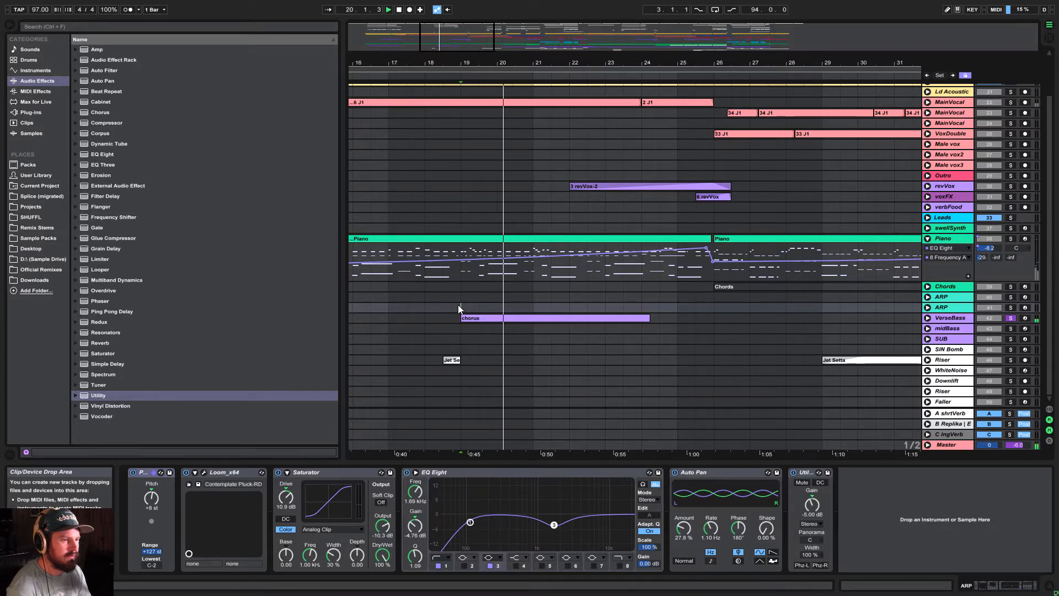
Unfold the VerseBass track, check its Xpand!2 instrument settings, and replay the chorus clip soloed
{"action": "left_click", "coordinate": [927, 318]}
{"action": "left_click", "coordinate": [548, 279]}
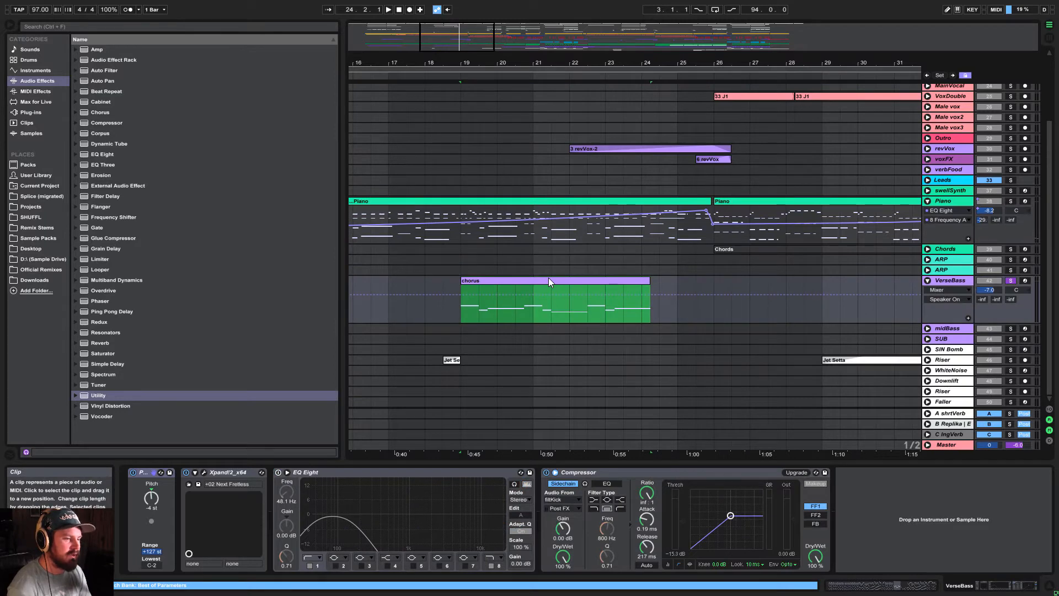
{"action": "left_click", "coordinate": [221, 474]}
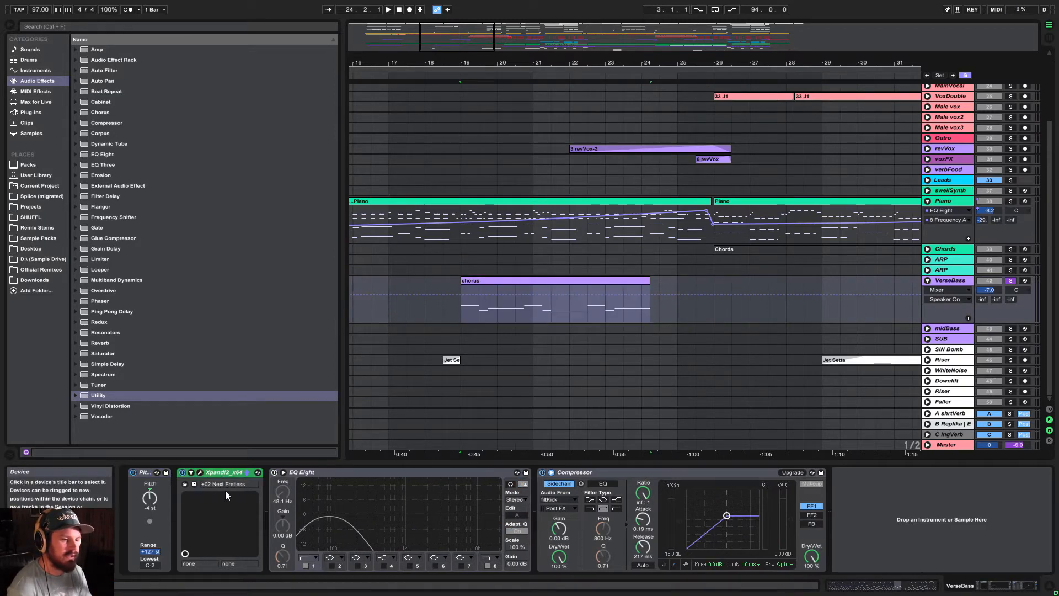
{"action": "left_click", "coordinate": [199, 472]}
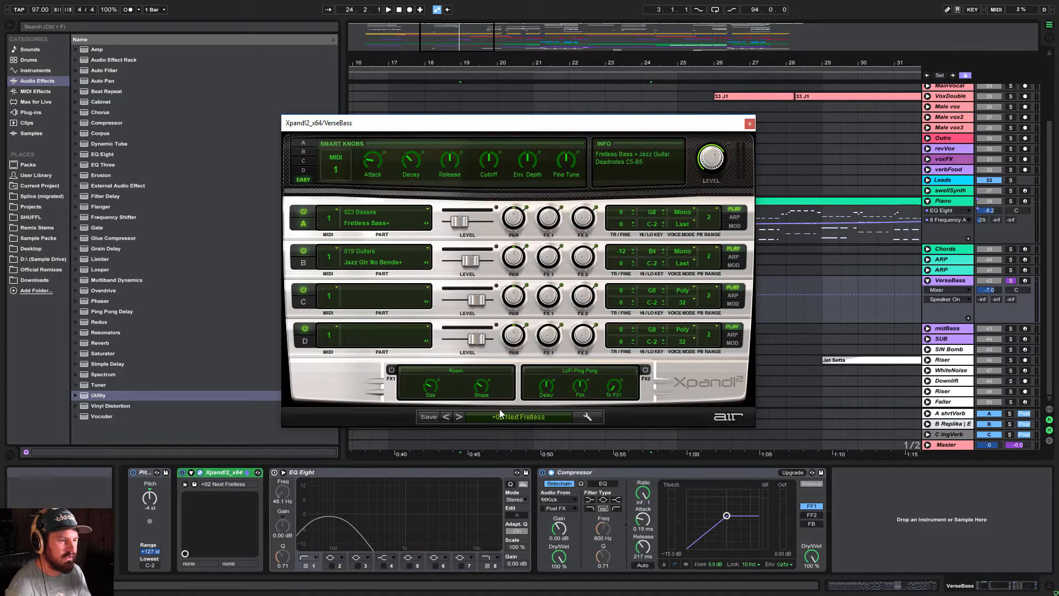
{"action": "left_click", "coordinate": [750, 124]}
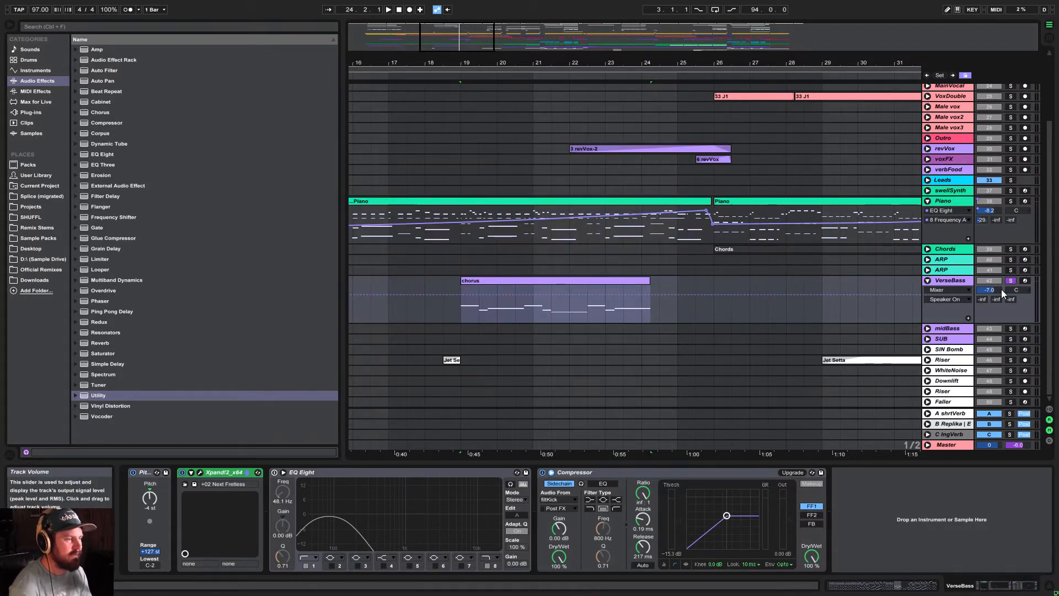
{"action": "key", "text": "space"}
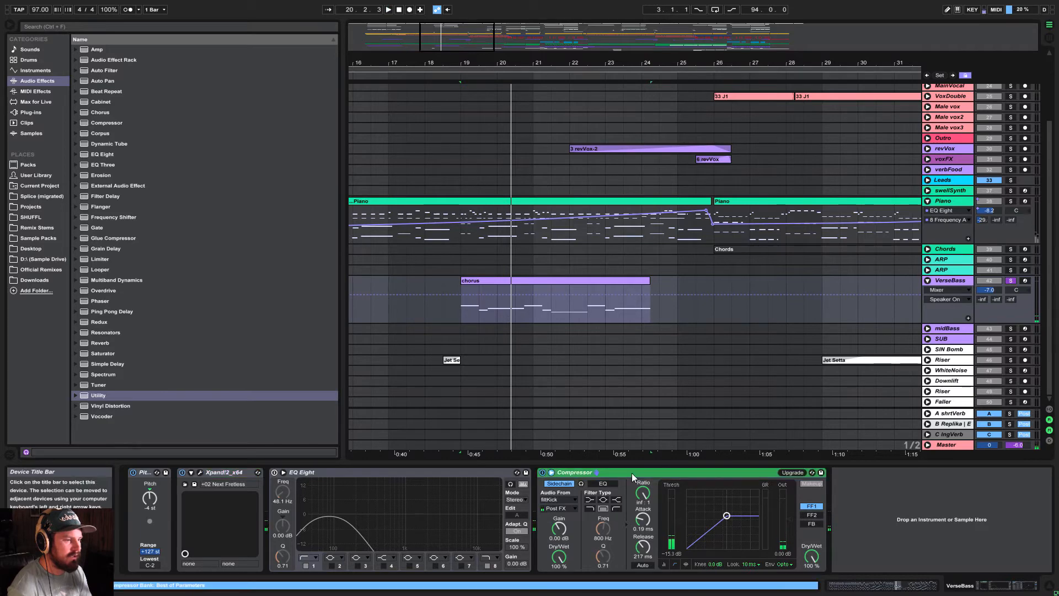
Unfold the Drums group and show the device chain of the HiHat track's bar 19 clip
{"action": "scroll", "coordinate": [555, 243], "scroll_direction": "up", "scroll_amount": 2}
{"action": "scroll", "coordinate": [554, 257], "scroll_direction": "up", "scroll_amount": 2}
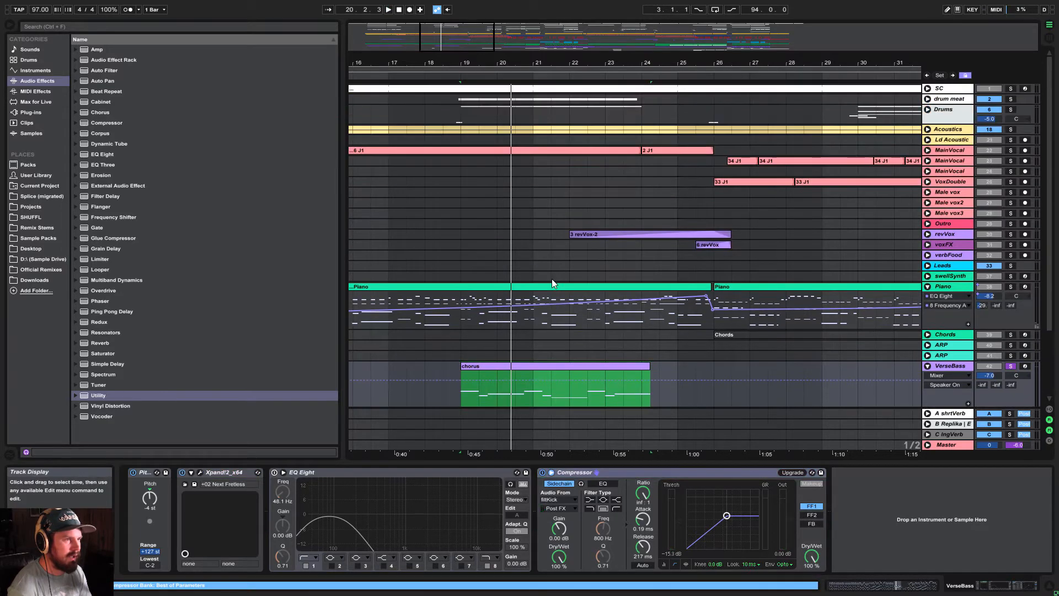
{"action": "left_click", "coordinate": [928, 109]}
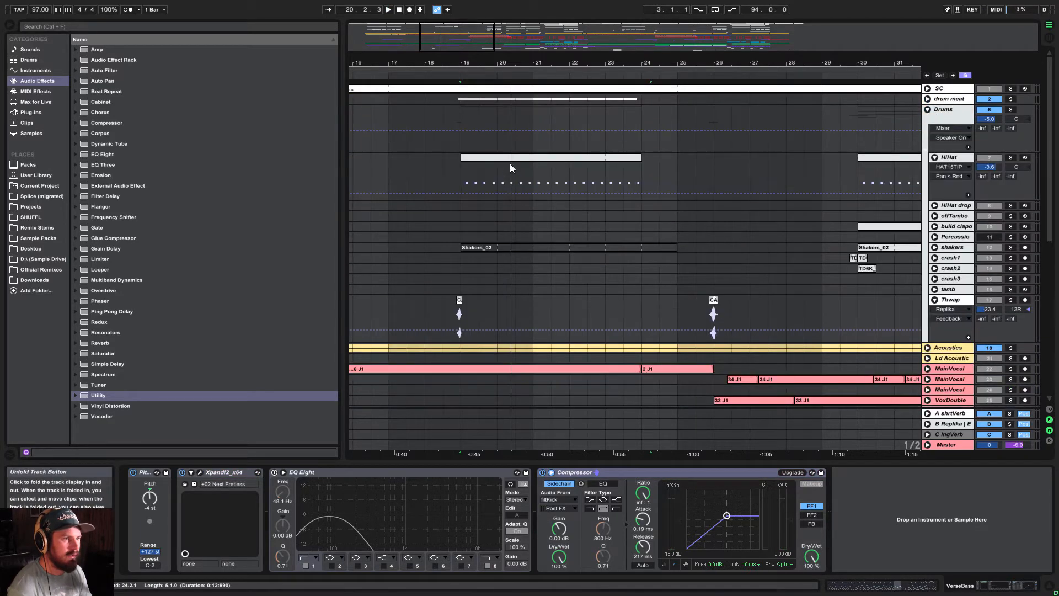
{"action": "left_click", "coordinate": [525, 157]}
{"action": "scroll", "coordinate": [601, 268], "scroll_direction": "down", "scroll_amount": 10}
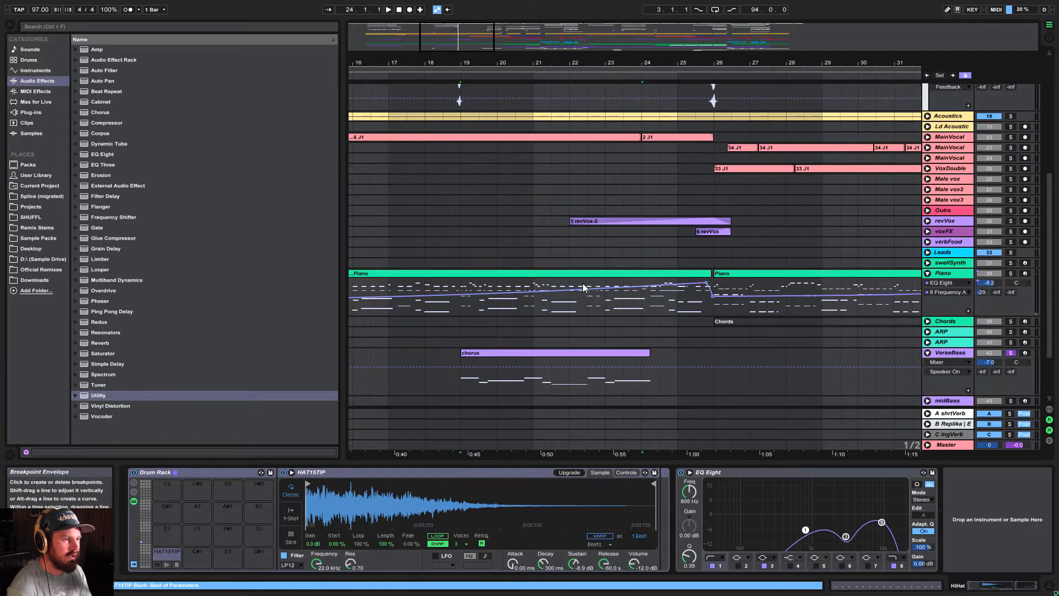
Show the VerseBass track's device chain, inspect its sidechain Compressor, and unsolo the track
{"action": "left_click", "coordinate": [568, 358]}
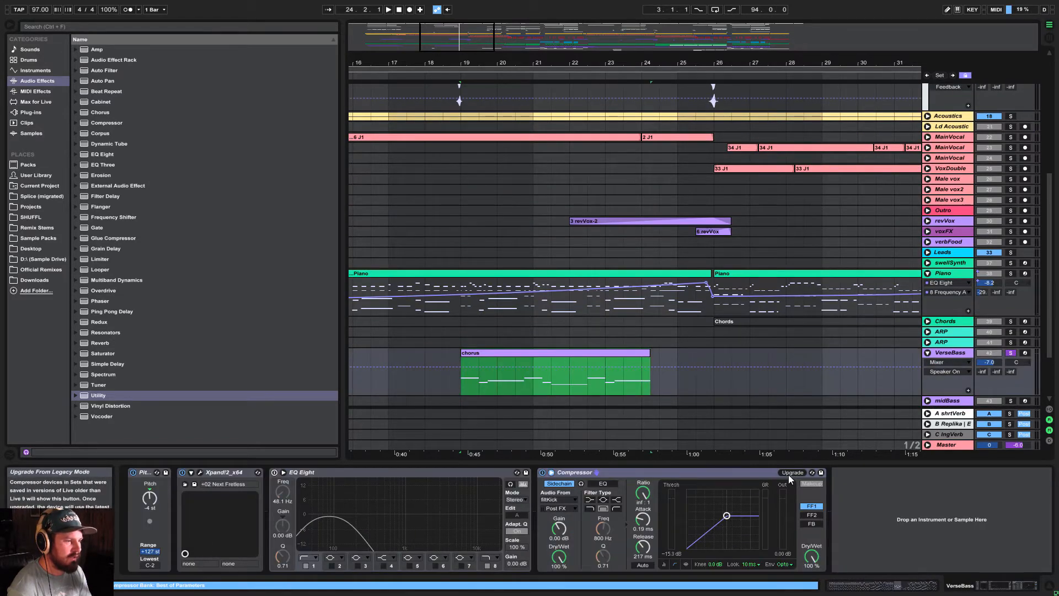
{"action": "left_click", "coordinate": [609, 476]}
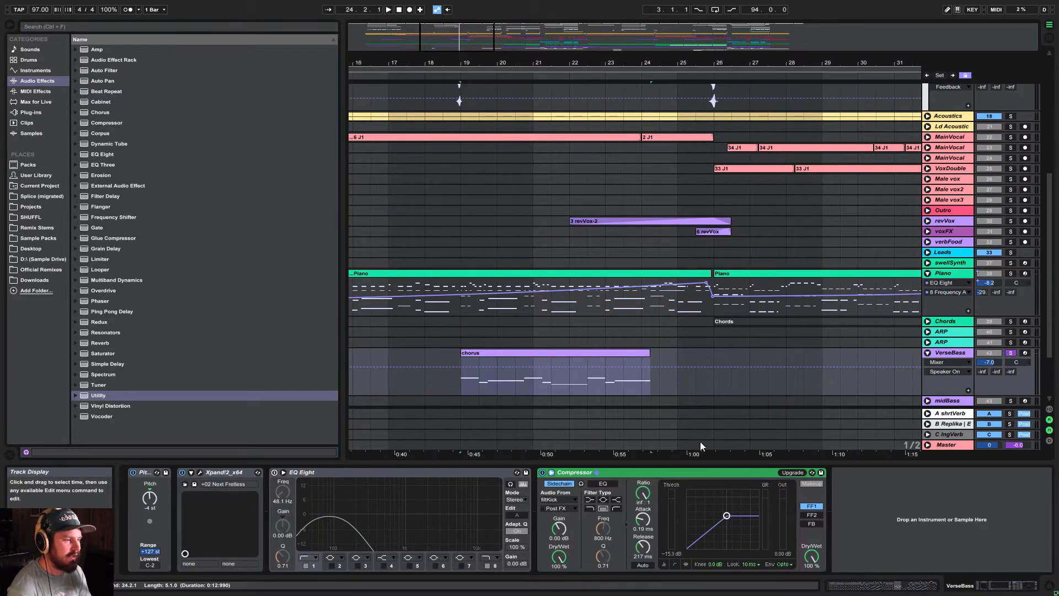
{"action": "scroll", "coordinate": [701, 445], "scroll_direction": "down", "scroll_amount": 2}
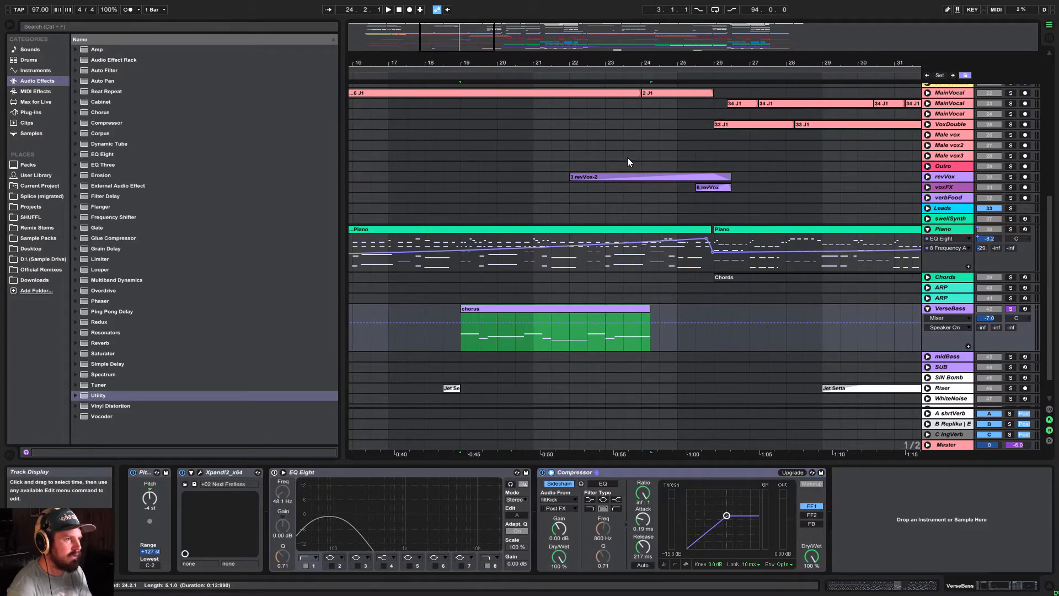
{"action": "scroll", "coordinate": [628, 161], "scroll_direction": "down", "scroll_amount": 1}
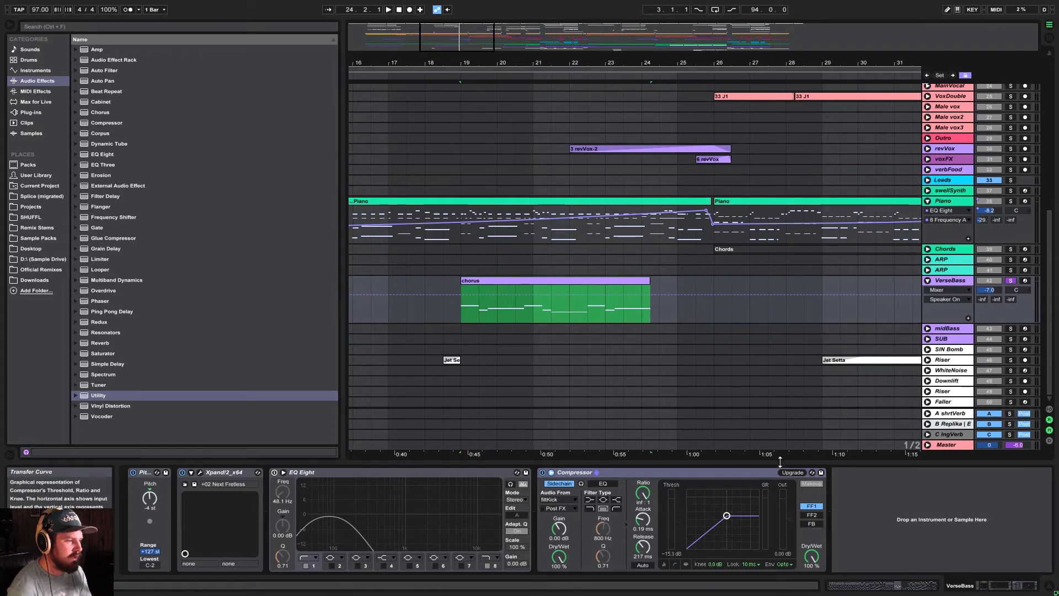
{"action": "left_click", "coordinate": [1011, 281]}
Unfold the revVox track and play the end of its 3 revVox-2 clip soloed from around bar 25
{"action": "left_click_drag", "start_coordinate": [449, 29], "coordinate": [449, 5]}
{"action": "left_click", "coordinate": [534, 318]}
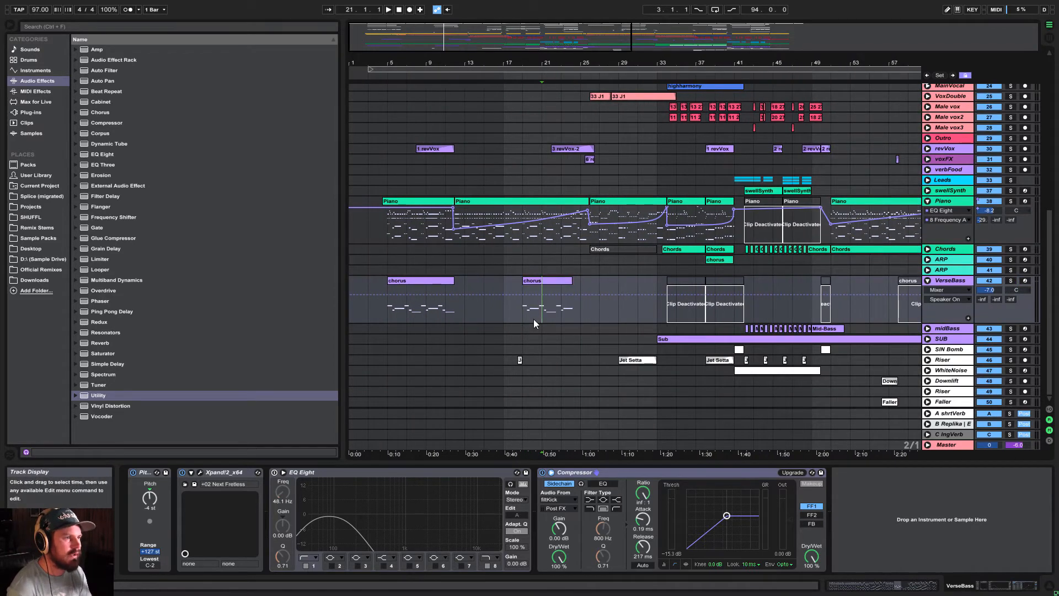
{"action": "scroll", "coordinate": [544, 298], "scroll_direction": "up", "scroll_amount": 1}
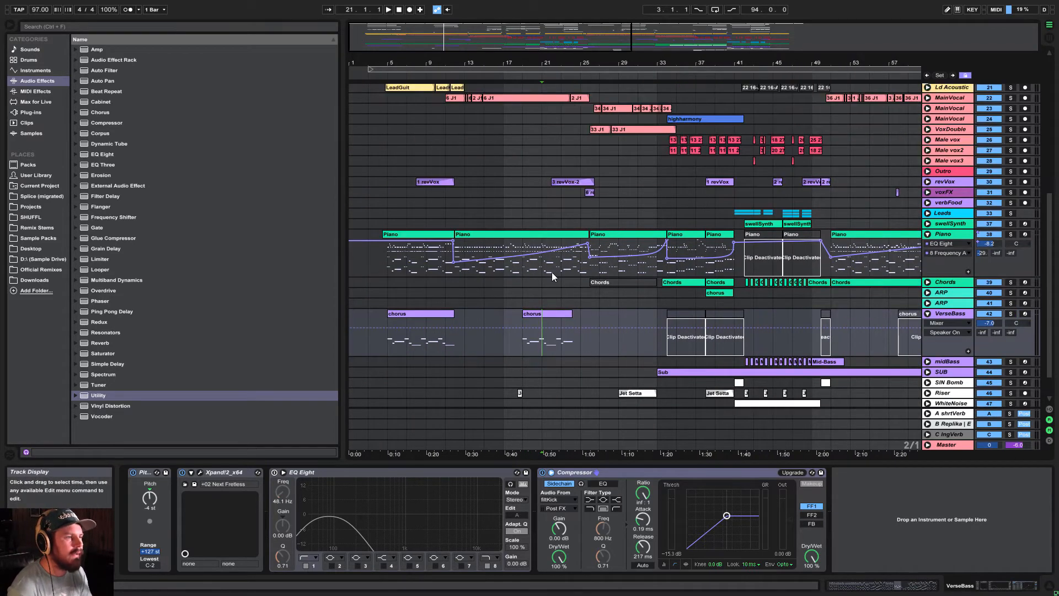
{"action": "left_click", "coordinate": [928, 180]}
{"action": "left_click", "coordinate": [564, 216]}
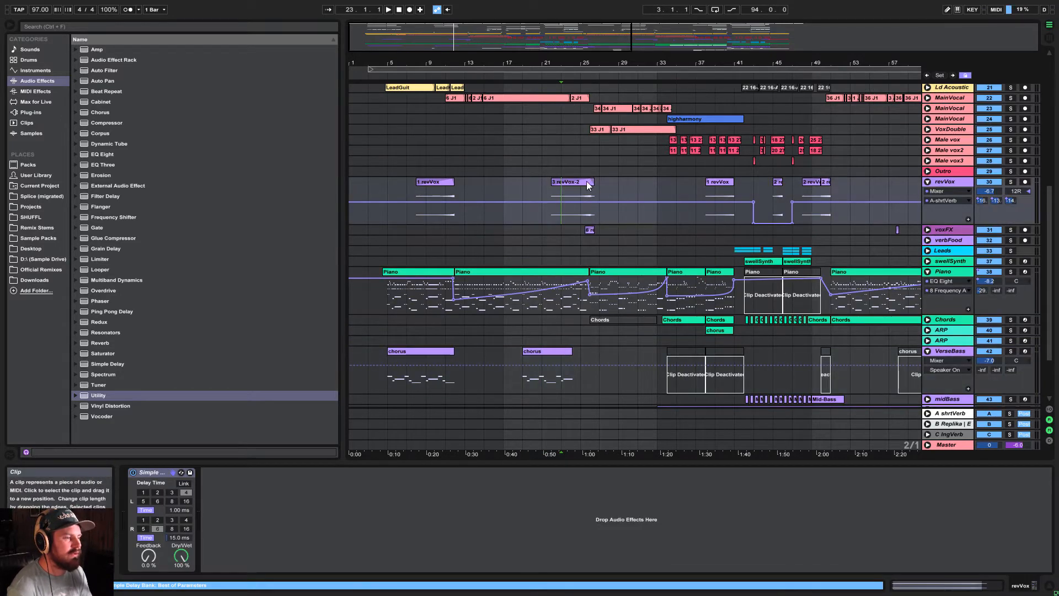
{"action": "left_click", "coordinate": [1010, 182]}
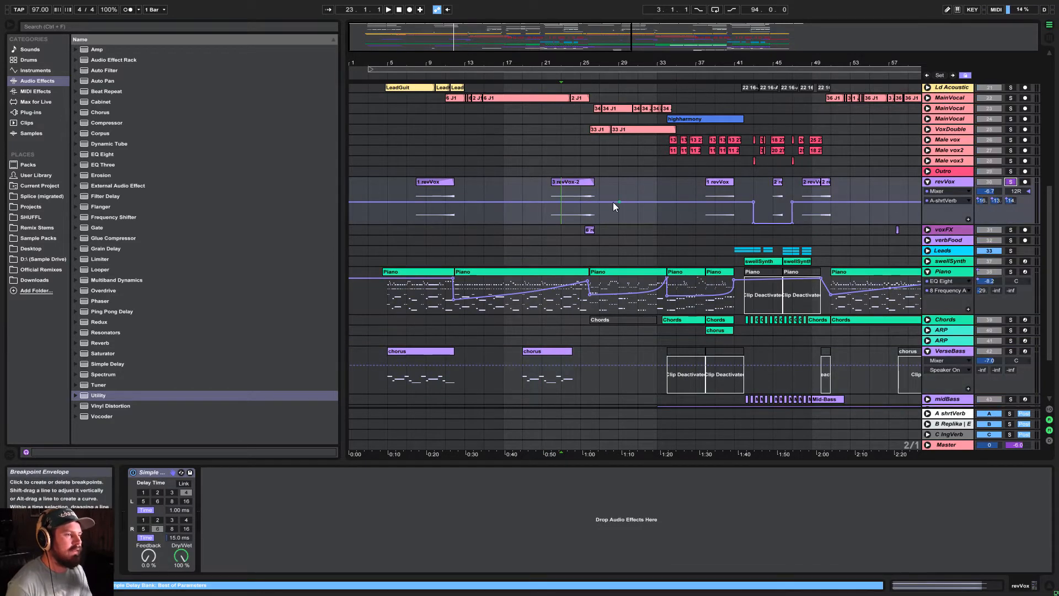
{"action": "left_click", "coordinate": [583, 216]}
{"action": "key", "text": "space"}
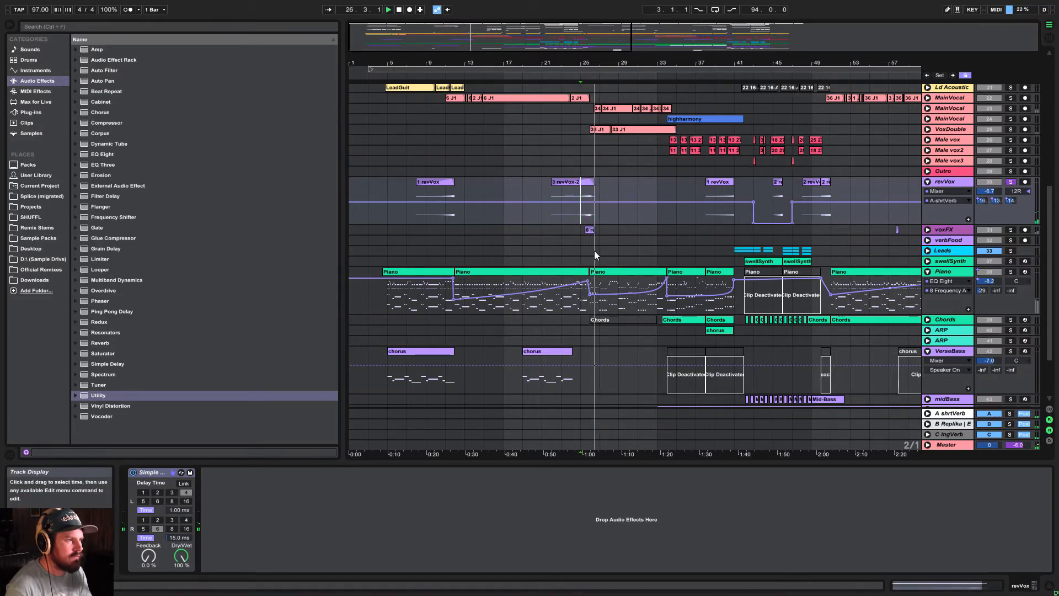
{"action": "key", "text": "space"}
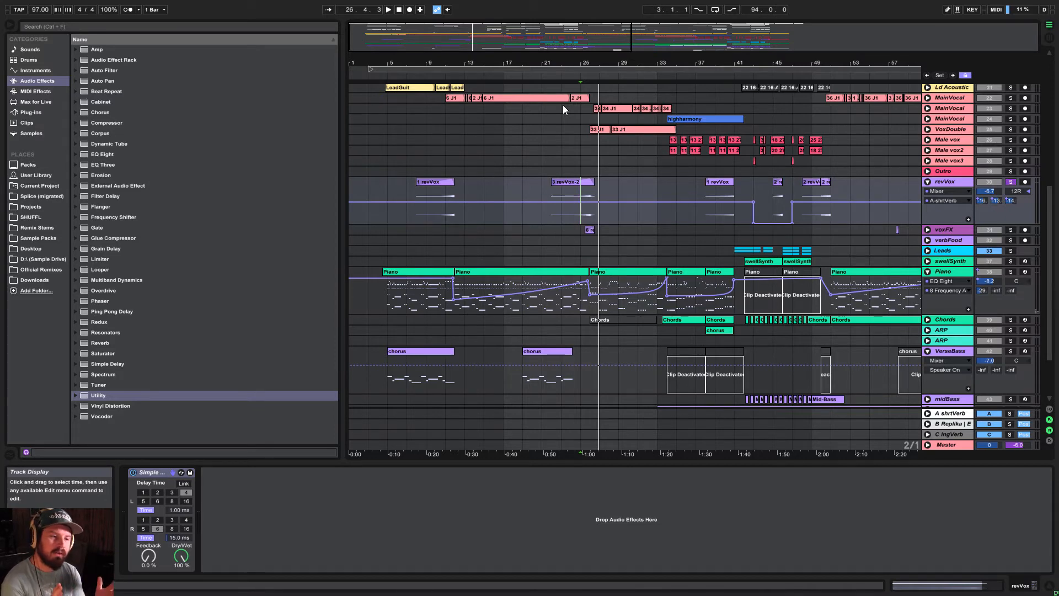
Replay the soloed 3 revVox-2 clip, first from bar 23 and once more from around bar 25
{"action": "left_click", "coordinate": [560, 222]}
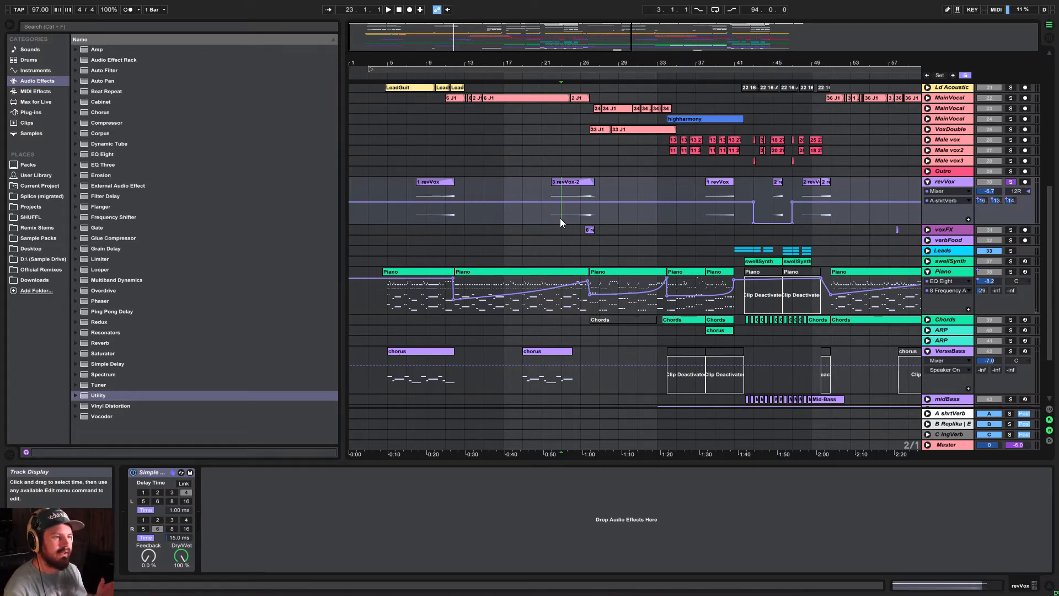
{"action": "key", "text": "space"}
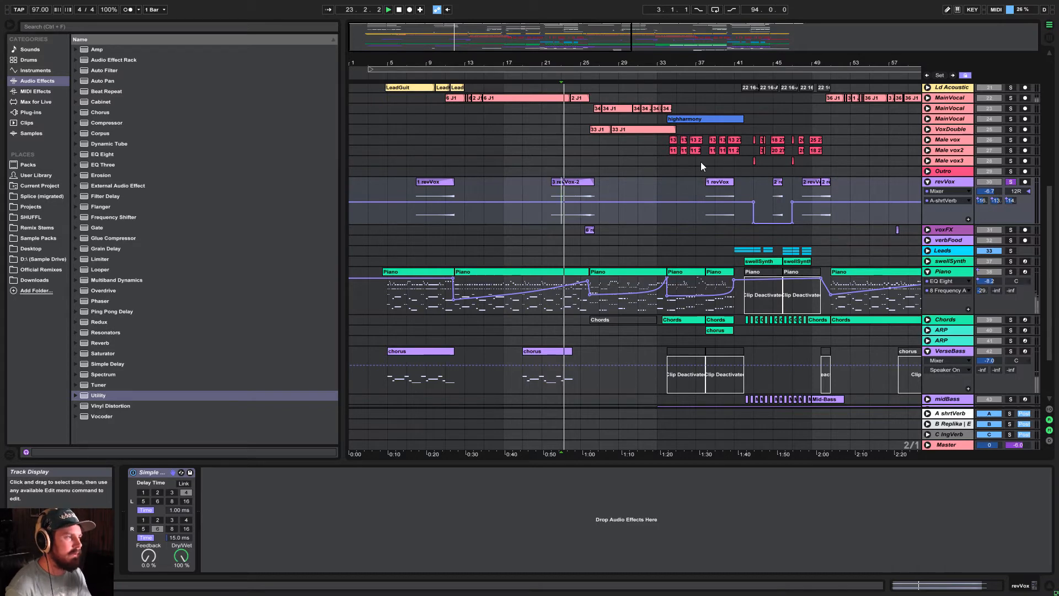
{"action": "left_click_drag", "start_coordinate": [543, 34], "coordinate": [518, 41]}
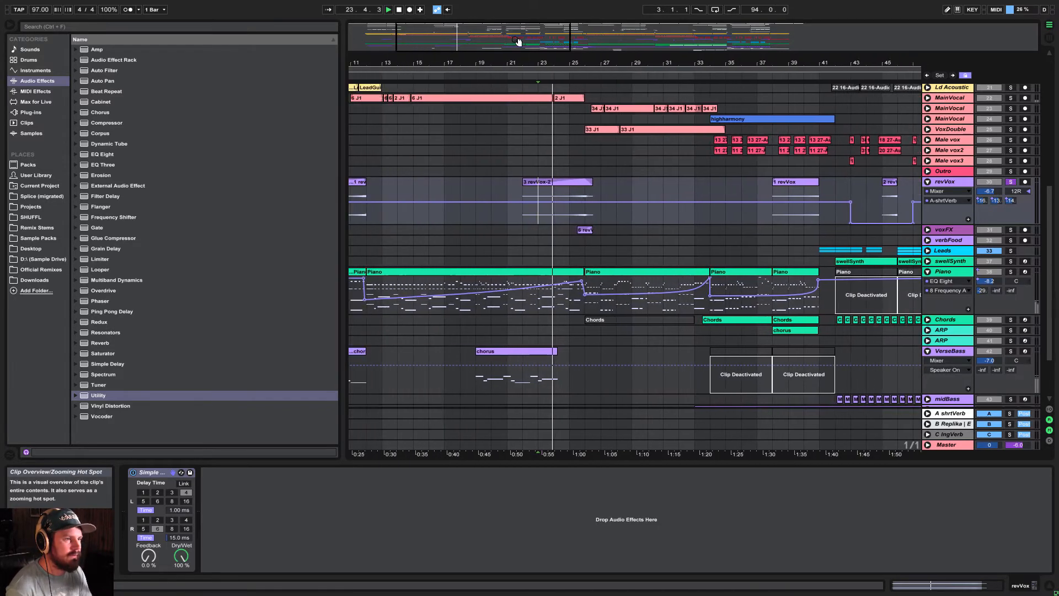
{"action": "left_click", "coordinate": [572, 212]}
{"action": "key", "text": "space"}
{"action": "key", "text": "space"}
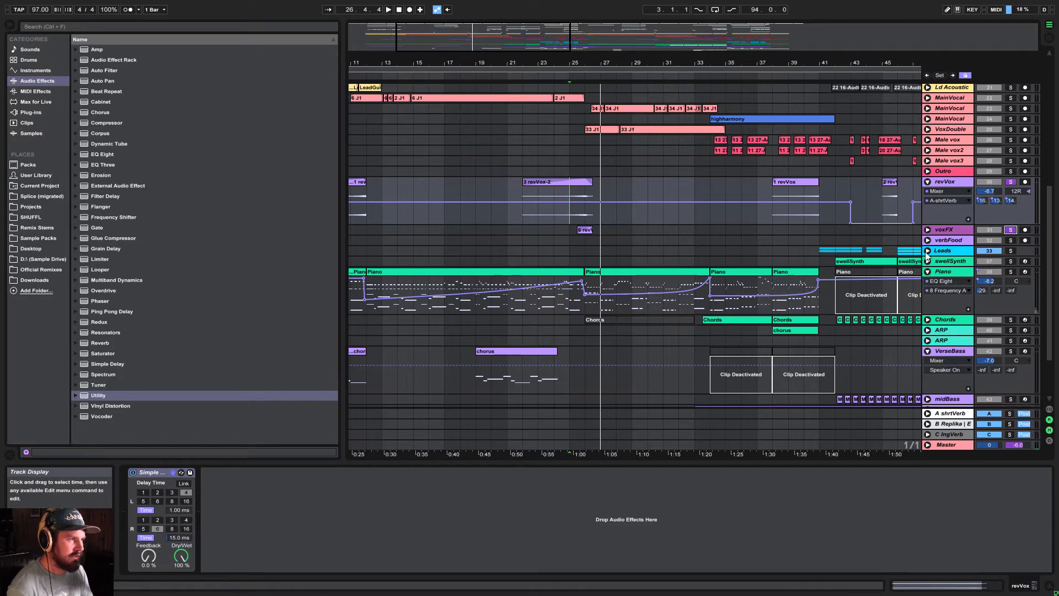
Unfold the voxFX track, play its 6 revVox clip soloed together with revVox, and unsolo both tracks
{"action": "left_click", "coordinate": [927, 230]}
{"action": "key", "text": "space"}
{"action": "key", "text": "space"}
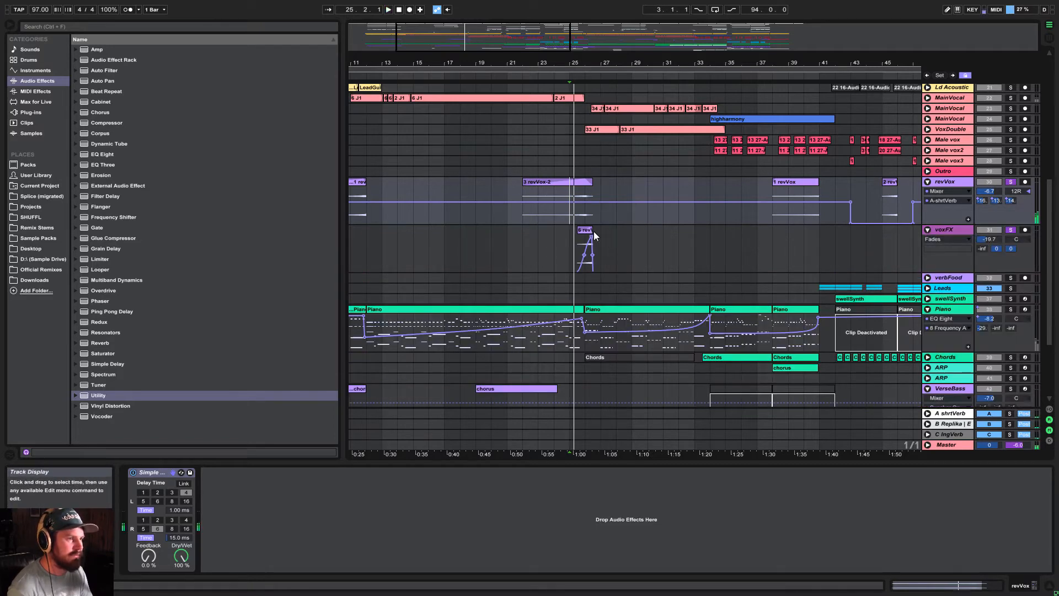
{"action": "left_click_drag", "start_coordinate": [500, 35], "coordinate": [492, 70]}
{"action": "left_click", "coordinate": [595, 252]}
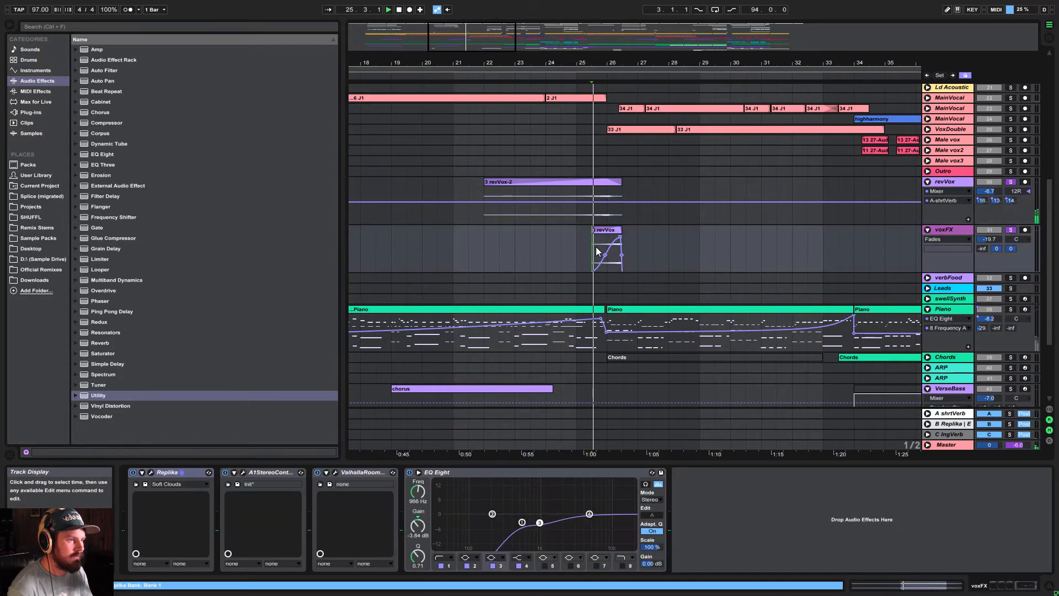
{"action": "key", "text": "space"}
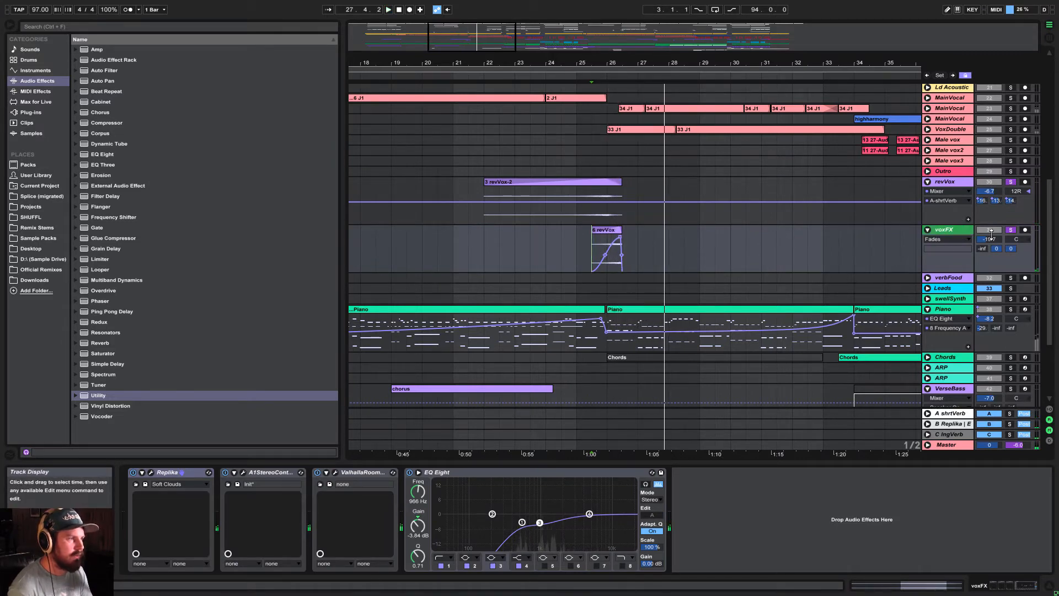
{"action": "left_click", "coordinate": [1011, 229]}
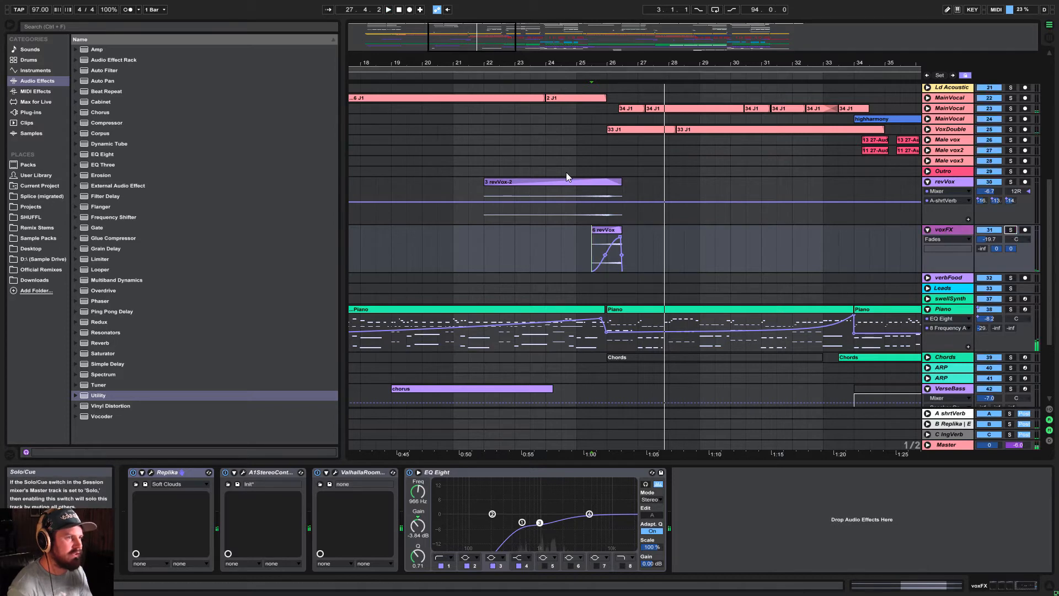
Play the full mix from around bar 25 and briefly solo the Riser track during its Jet Setta clip
{"action": "left_click", "coordinate": [595, 190]}
{"action": "key", "text": "space"}
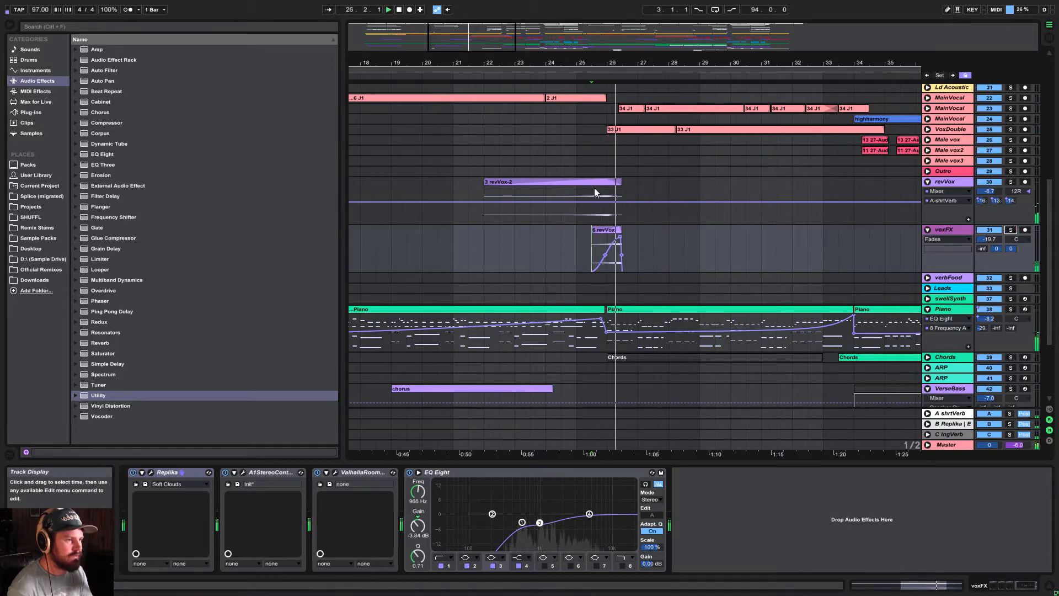
{"action": "left_click_drag", "start_coordinate": [449, 35], "coordinate": [472, 13]}
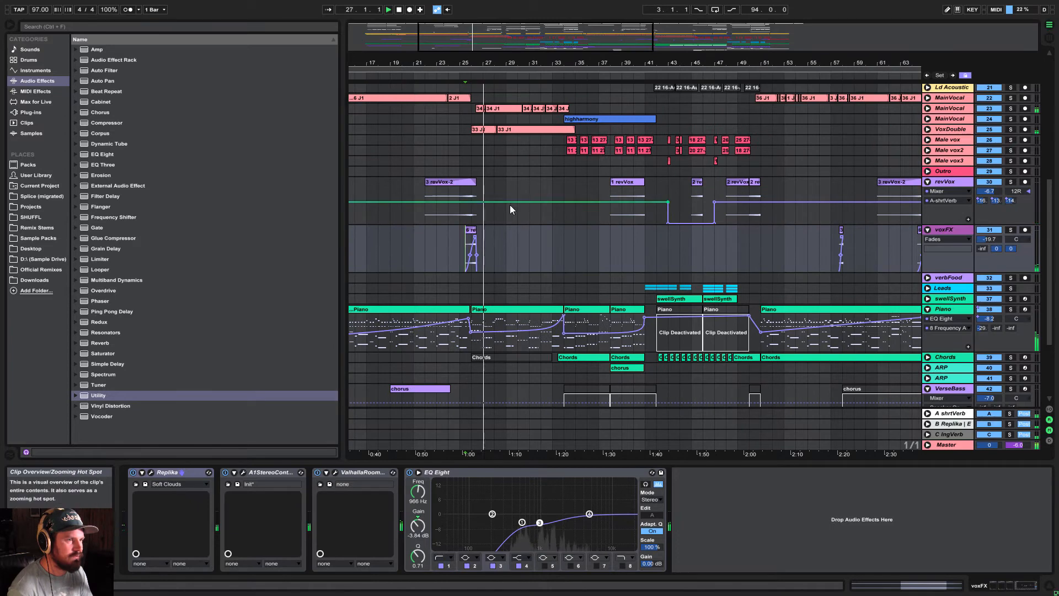
{"action": "scroll", "coordinate": [518, 215], "scroll_direction": "down", "scroll_amount": 5}
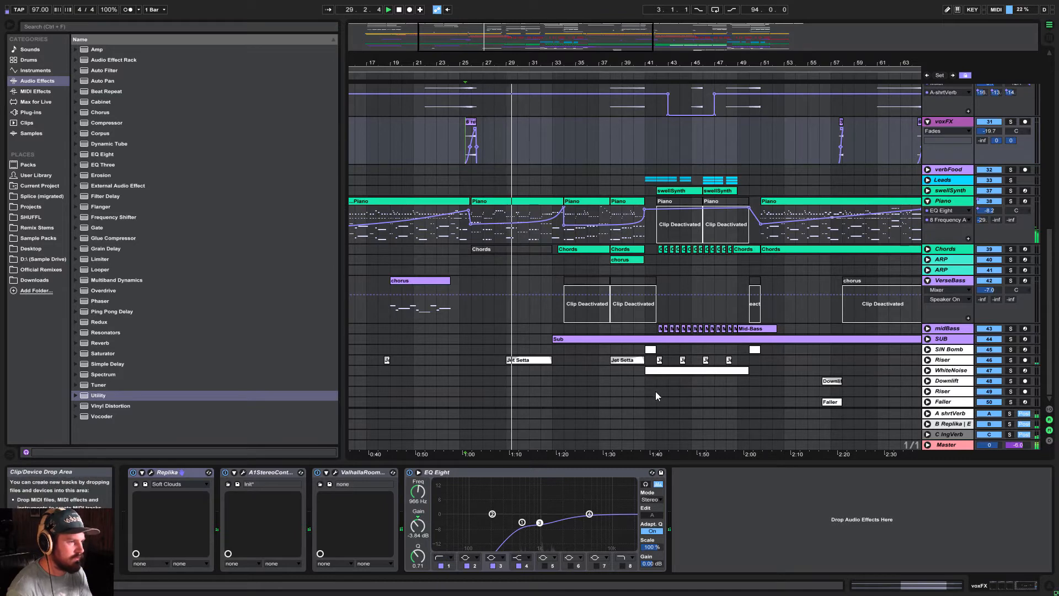
{"action": "left_click", "coordinate": [1011, 360]}
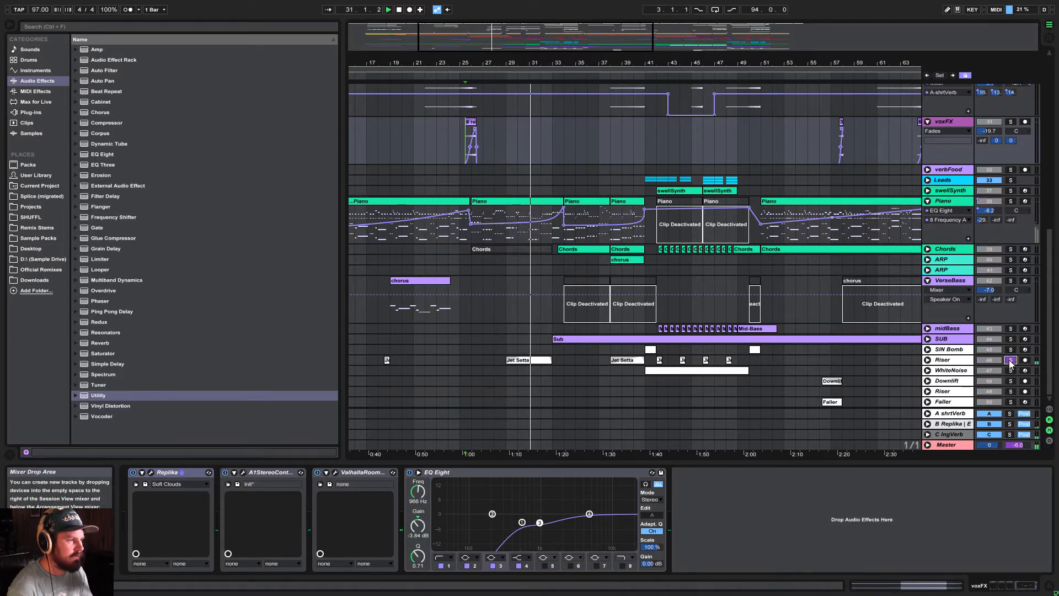
{"action": "left_click", "coordinate": [1010, 360]}
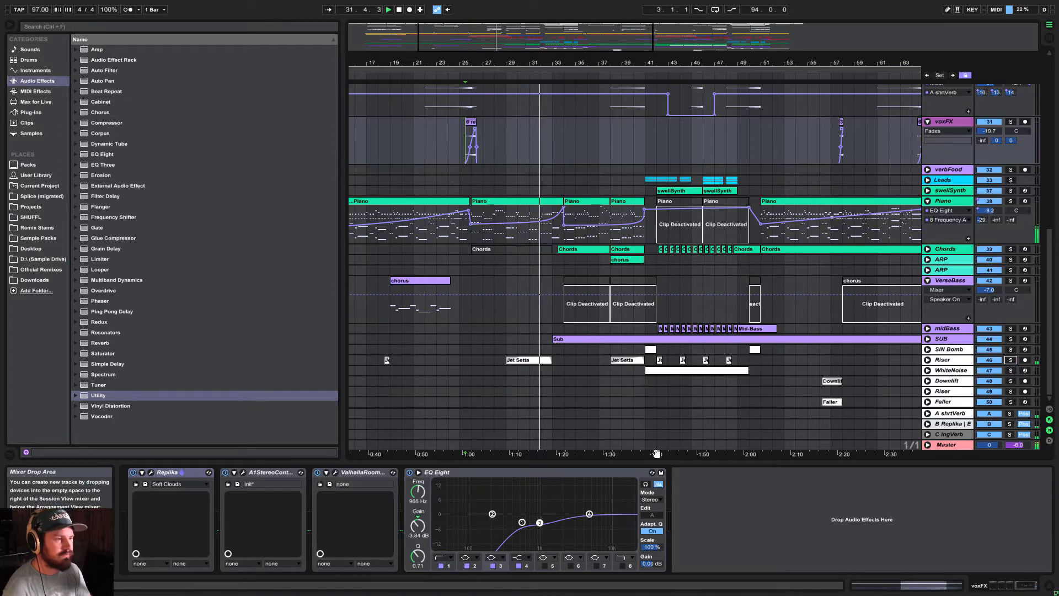
Unfold the SUB track, play it soloed from bar 34, and add the Chords track to the solo
{"action": "left_click_drag", "start_coordinate": [477, 49], "coordinate": [609, 237]}
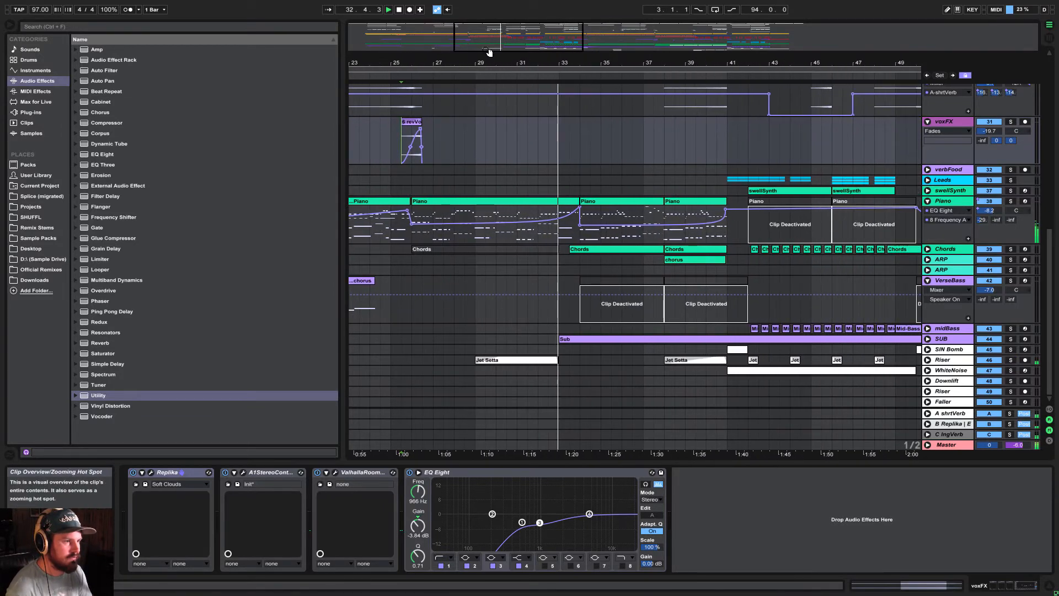
{"action": "left_click", "coordinate": [928, 339]}
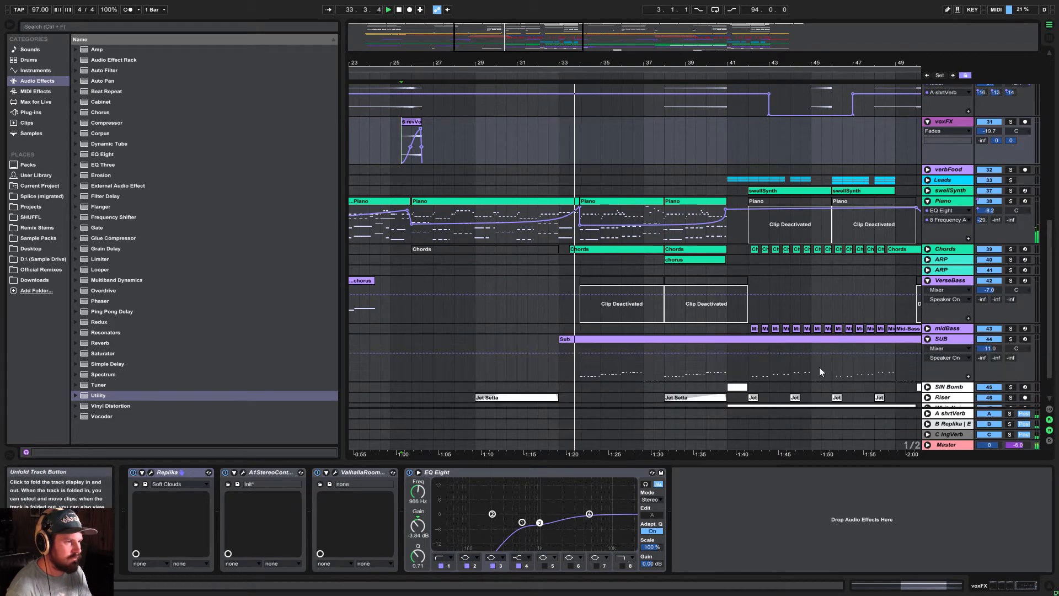
{"action": "left_click", "coordinate": [1010, 339]}
{"action": "left_click", "coordinate": [581, 369]}
{"action": "key", "text": "space"}
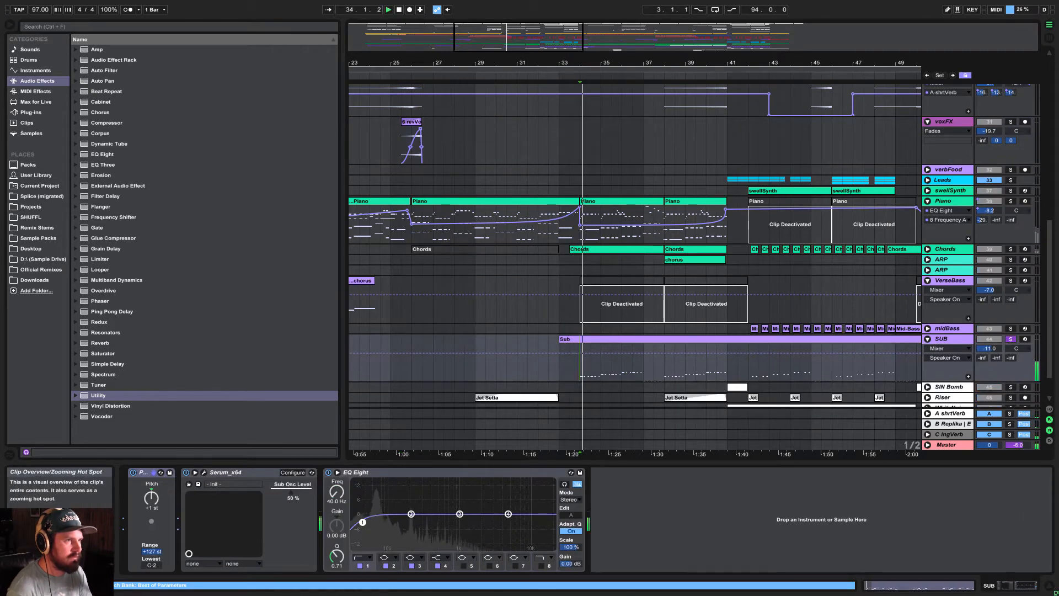
{"action": "left_click_drag", "start_coordinate": [551, 48], "coordinate": [568, 44]}
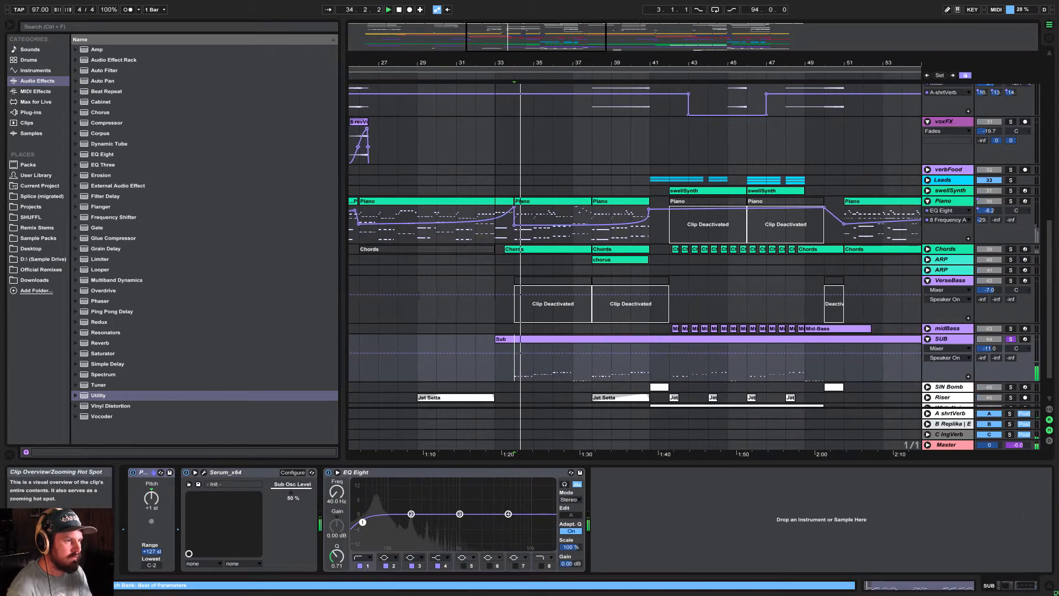
{"action": "left_click", "coordinate": [1011, 249], "text": "ctrl"}
{"action": "key", "text": "space"}
{"action": "key", "text": "space"}
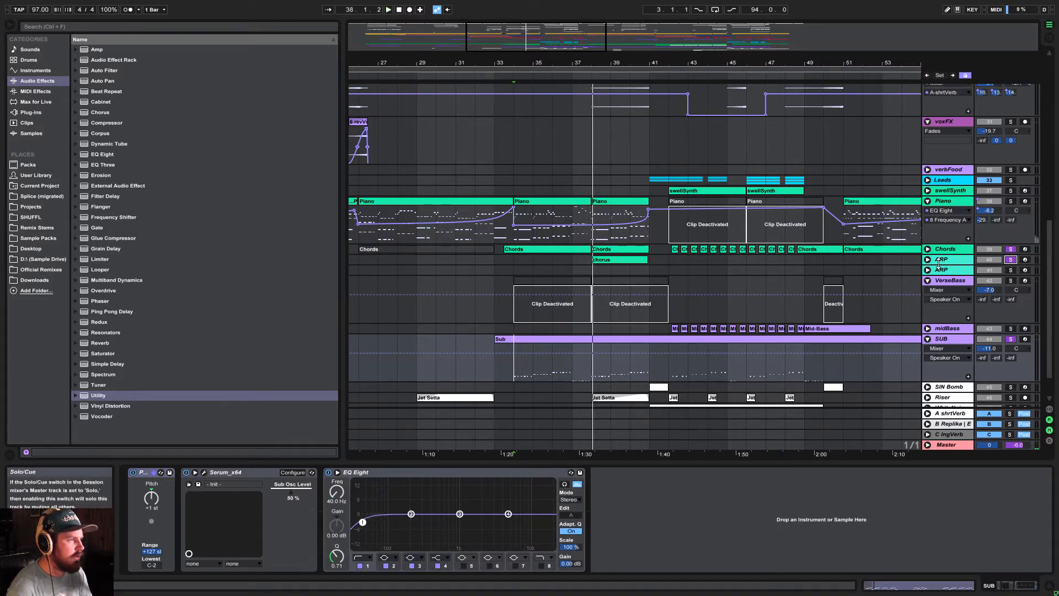
Play the soloed SUB, Chords and ARP tracks from bar 38 and add the Riser track to the solo
{"action": "left_click", "coordinate": [591, 240]}
{"action": "key", "text": "space"}
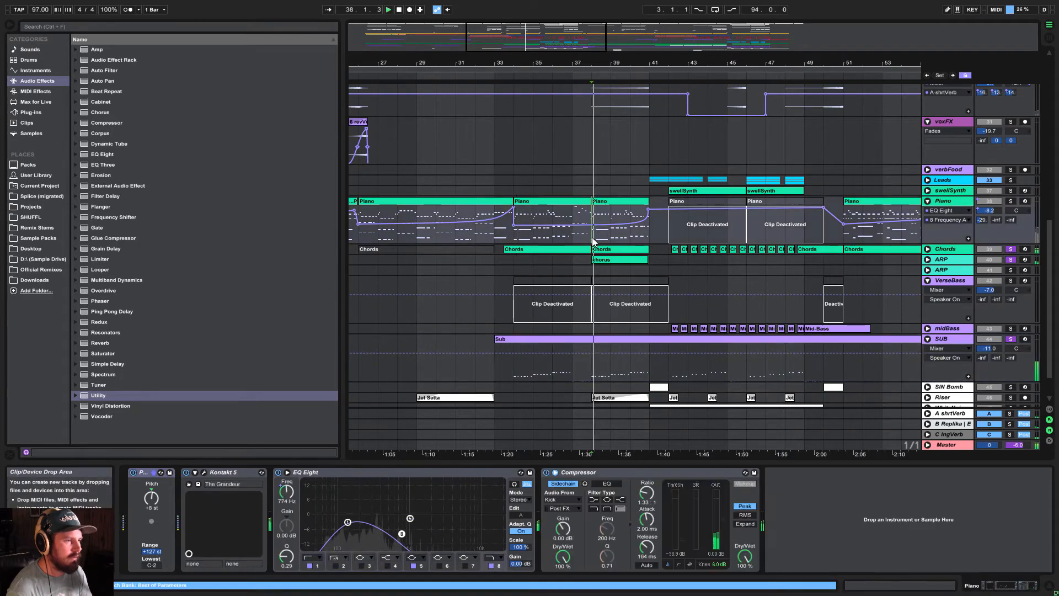
{"action": "scroll", "coordinate": [625, 265], "scroll_direction": "down", "scroll_amount": 3}
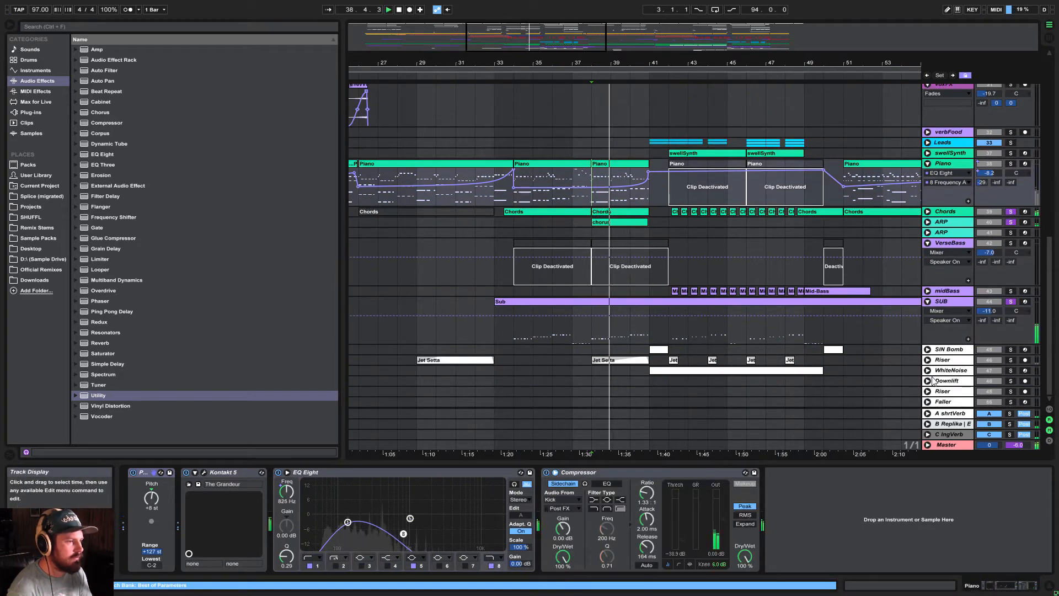
{"action": "left_click", "coordinate": [1011, 359]}
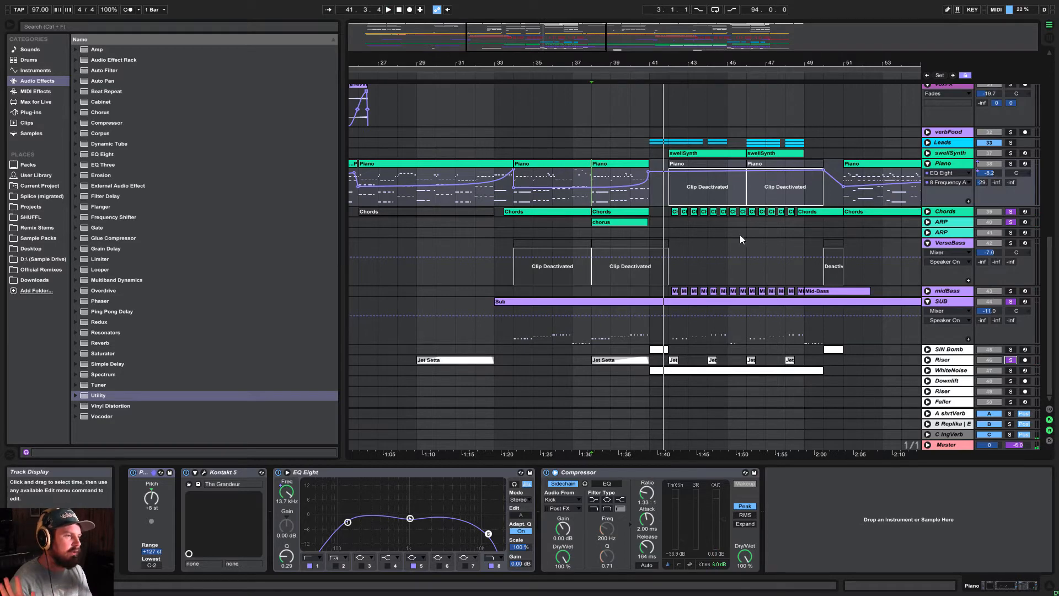
Play the HiHat track soloed from bar 34 and again from bar 38
{"action": "scroll", "coordinate": [678, 231], "scroll_direction": "up", "scroll_amount": 8}
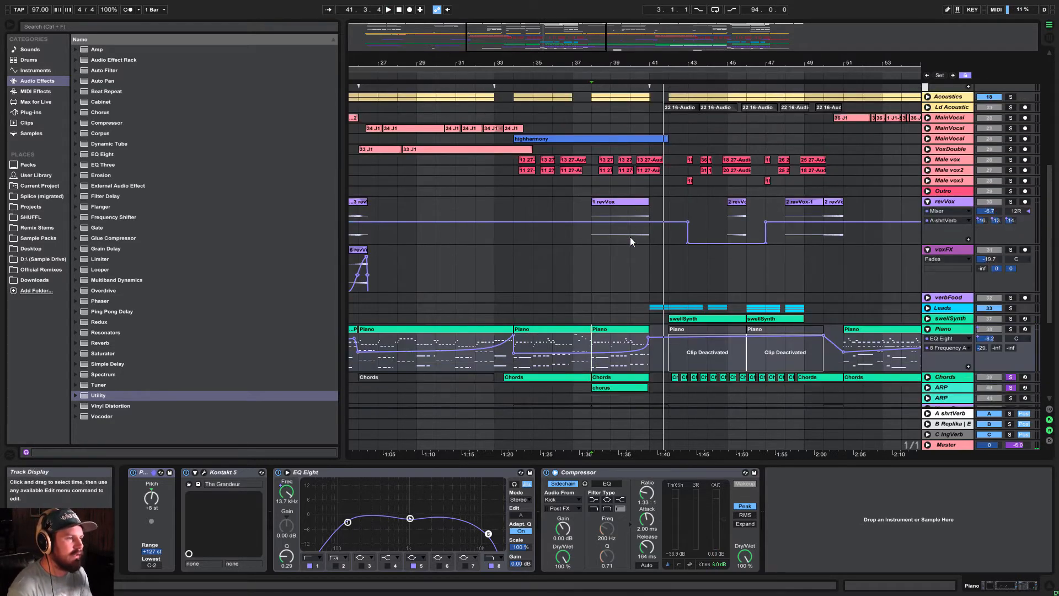
{"action": "scroll", "coordinate": [630, 237], "scroll_direction": "up", "scroll_amount": 9}
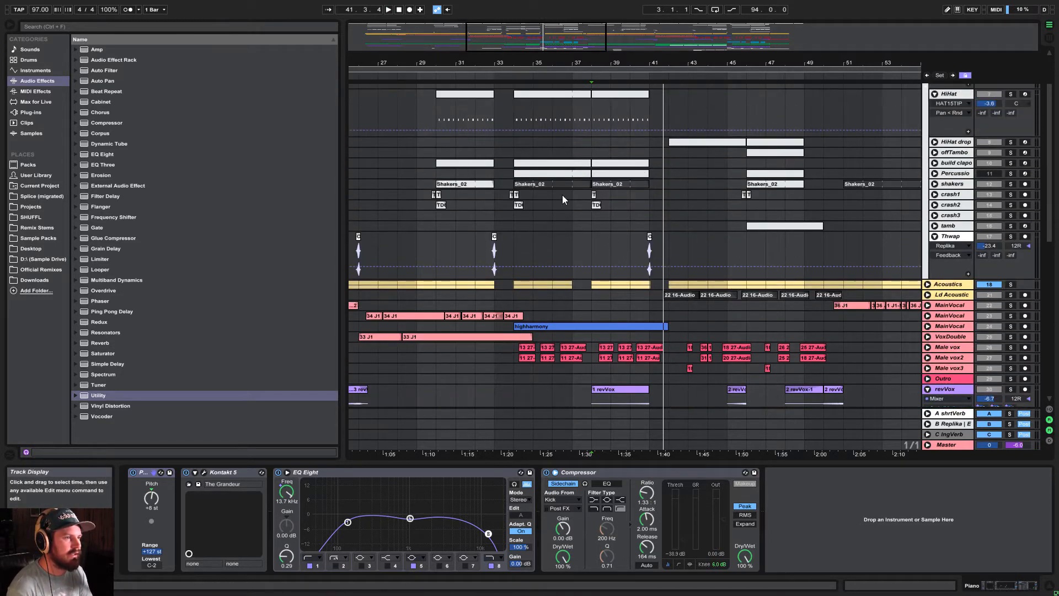
{"action": "scroll", "coordinate": [563, 196], "scroll_direction": "up", "scroll_amount": 3}
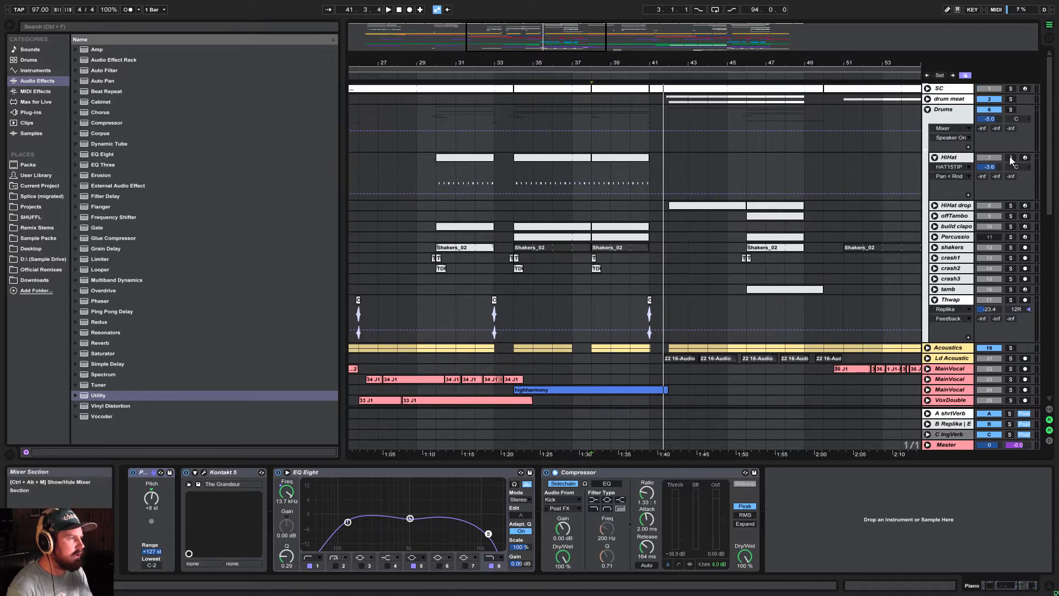
{"action": "left_click", "coordinate": [514, 180]}
{"action": "key", "text": "space"}
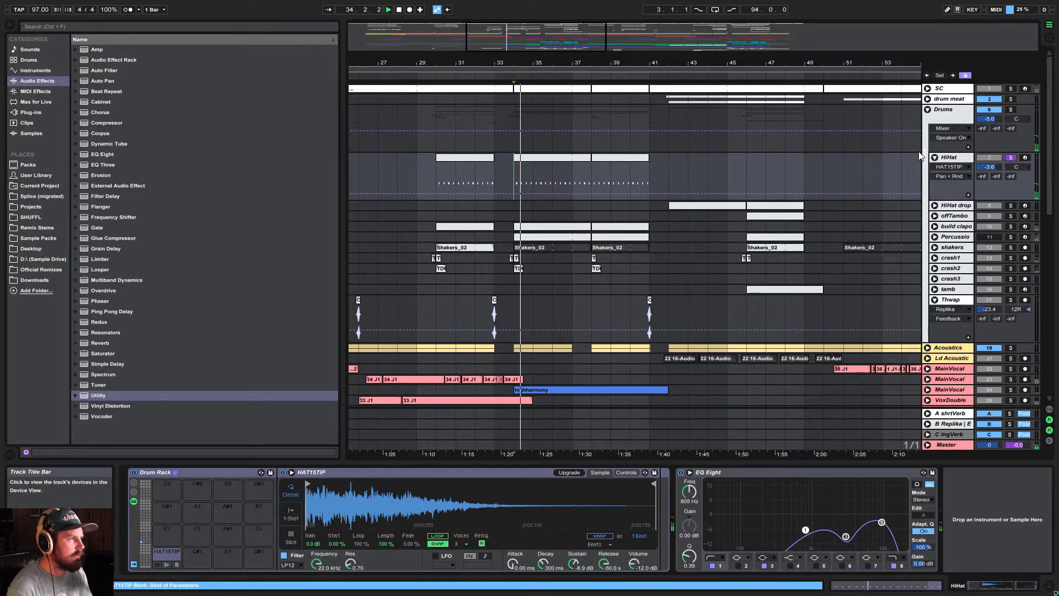
{"action": "left_click", "coordinate": [591, 216]}
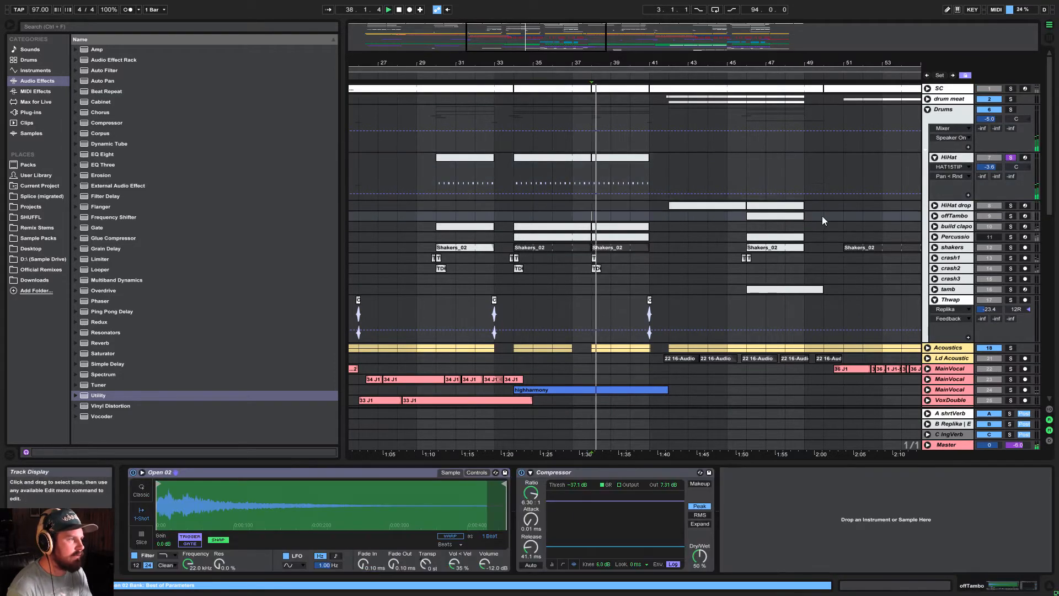
Listen to the Drums group soloed, unfold the build claps track to show its device chain, and unsolo the group
{"action": "left_click", "coordinate": [1010, 109]}
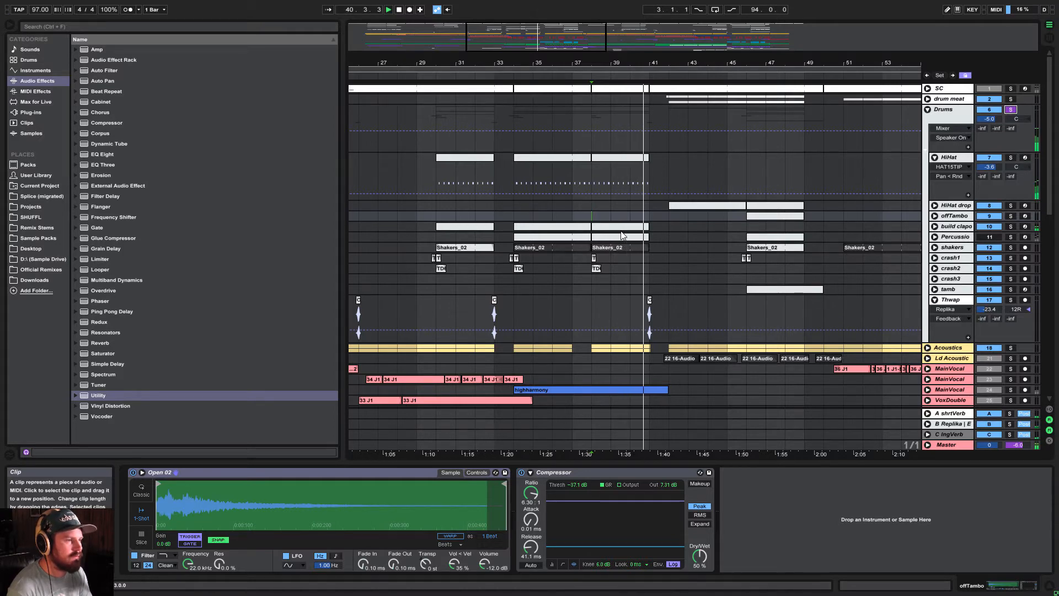
{"action": "left_click", "coordinate": [935, 226]}
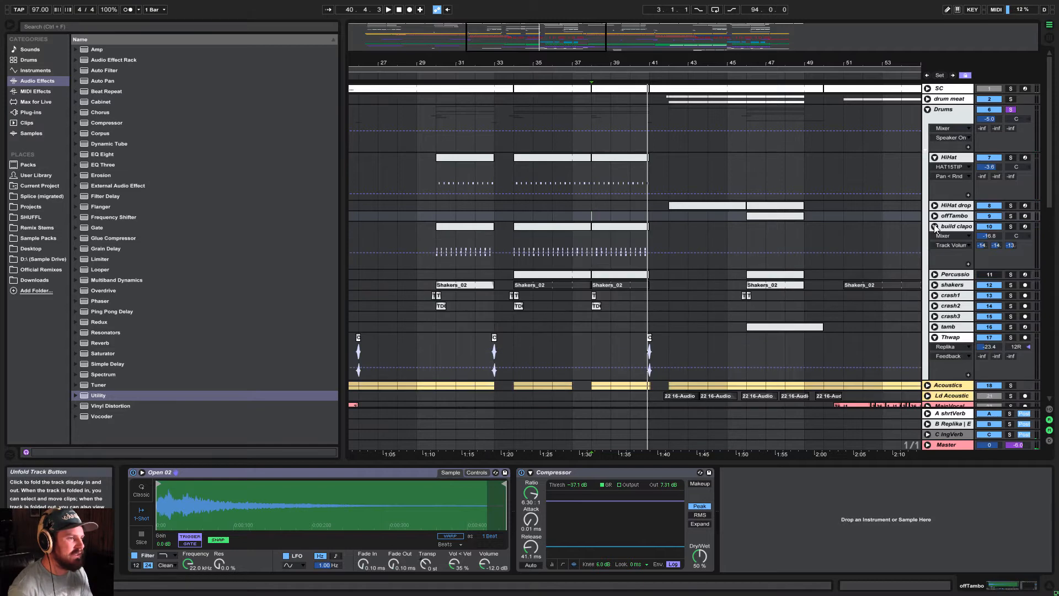
{"action": "left_click", "coordinate": [562, 229]}
{"action": "left_click", "coordinate": [1010, 110]}
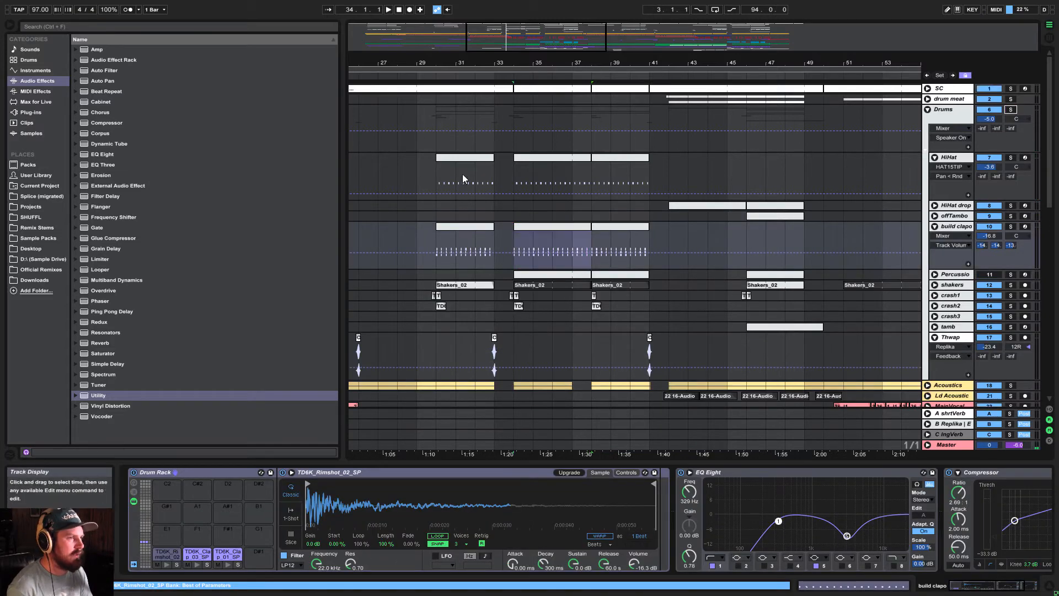
Play the full mix from bar 34 and bring the male vocal tracks into view
{"action": "left_click", "coordinate": [517, 138]}
{"action": "key", "text": "space"}
{"action": "left_click_drag", "start_coordinate": [538, 40], "coordinate": [539, 26]}
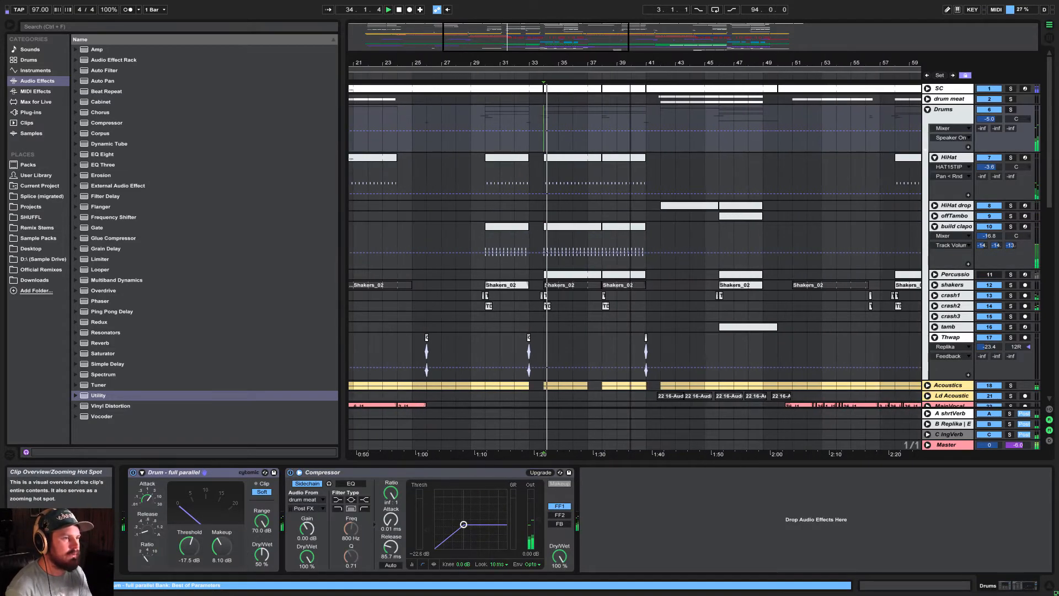
{"action": "scroll", "coordinate": [604, 300], "scroll_direction": "down", "scroll_amount": 10}
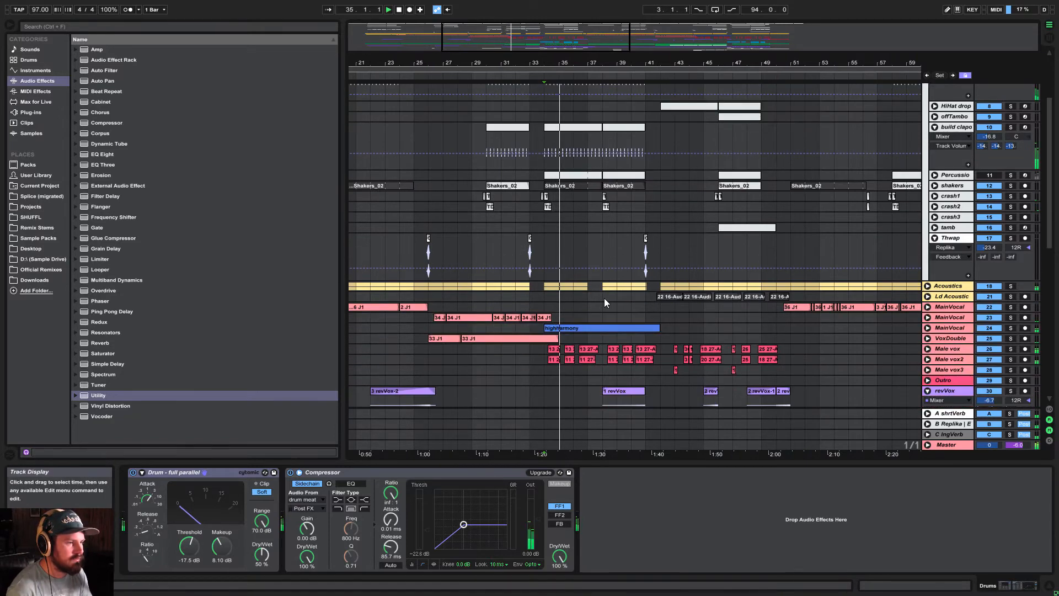
{"action": "scroll", "coordinate": [605, 302], "scroll_direction": "down", "scroll_amount": 2}
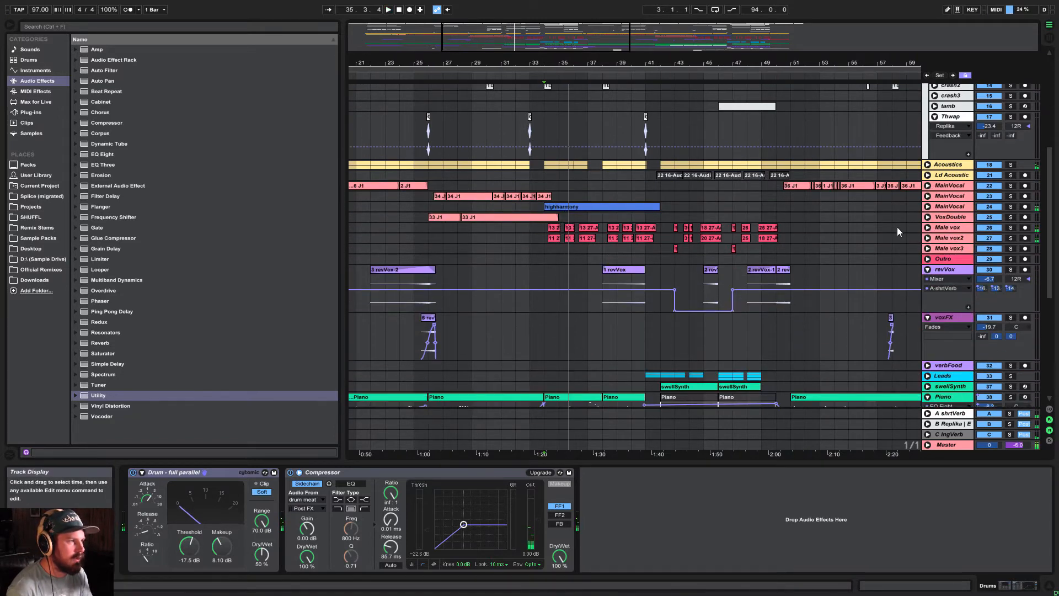
Unfold the Male vox and Male vox2 tracks, play both soloed from bar 34, and unsolo them
{"action": "left_click", "coordinate": [928, 228]}
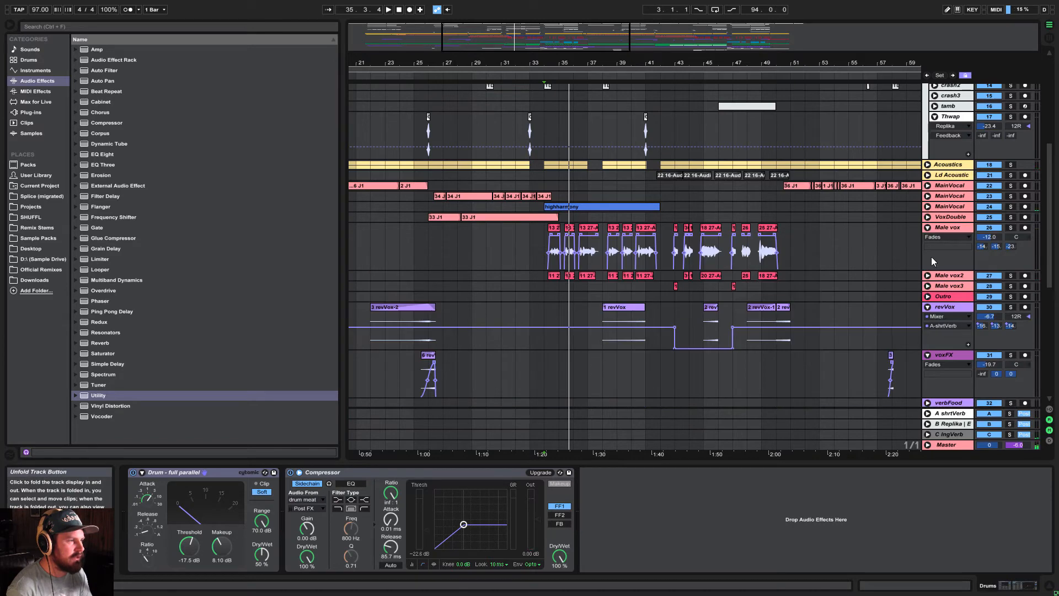
{"action": "left_click", "coordinate": [928, 276]}
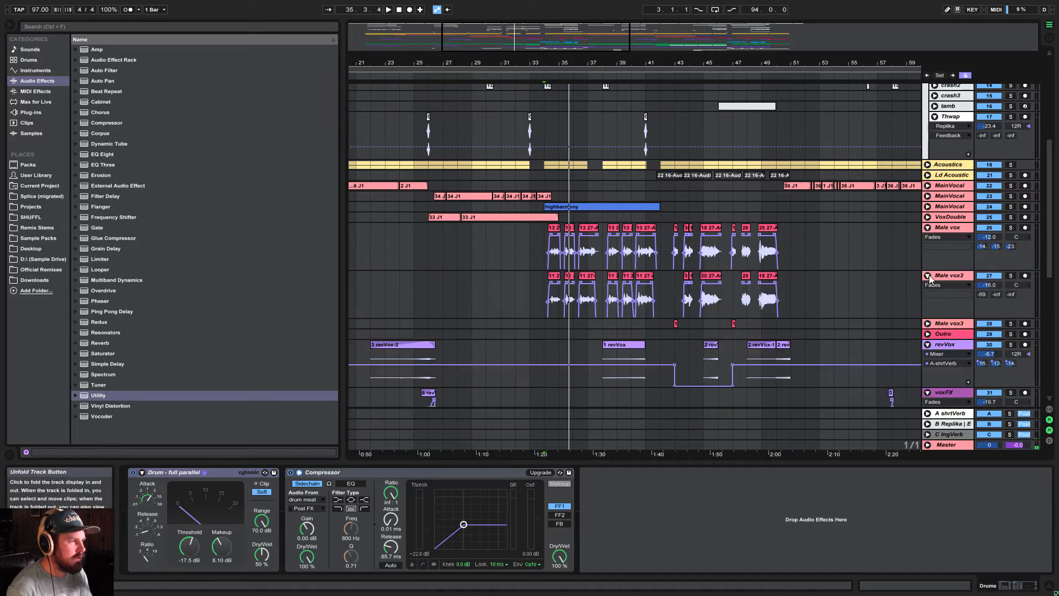
{"action": "left_click", "coordinate": [543, 302]}
{"action": "left_click", "coordinate": [1011, 276]}
{"action": "left_click", "coordinate": [1010, 229]}
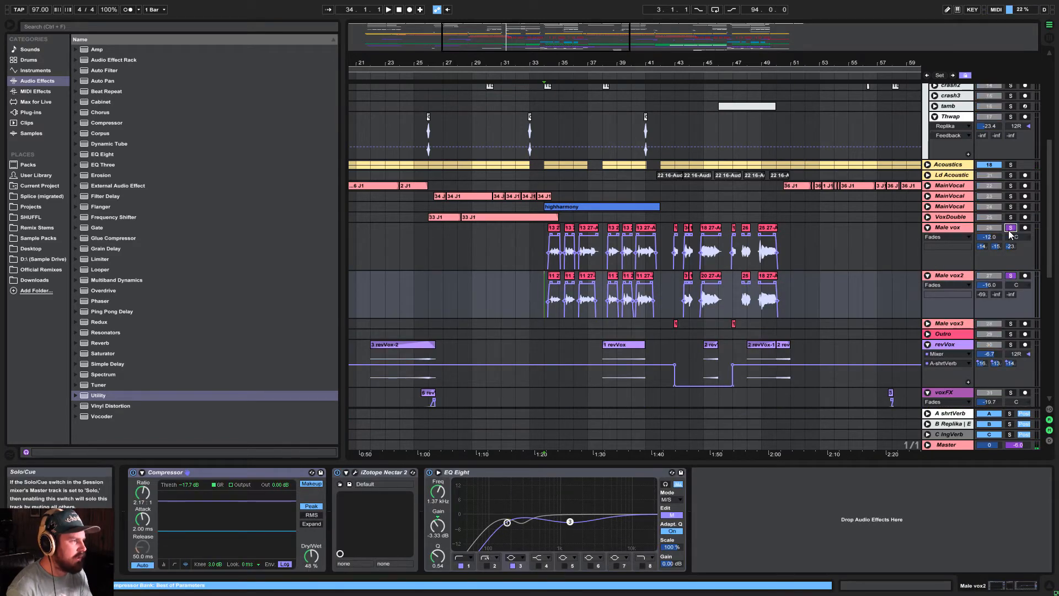
{"action": "key", "text": "space"}
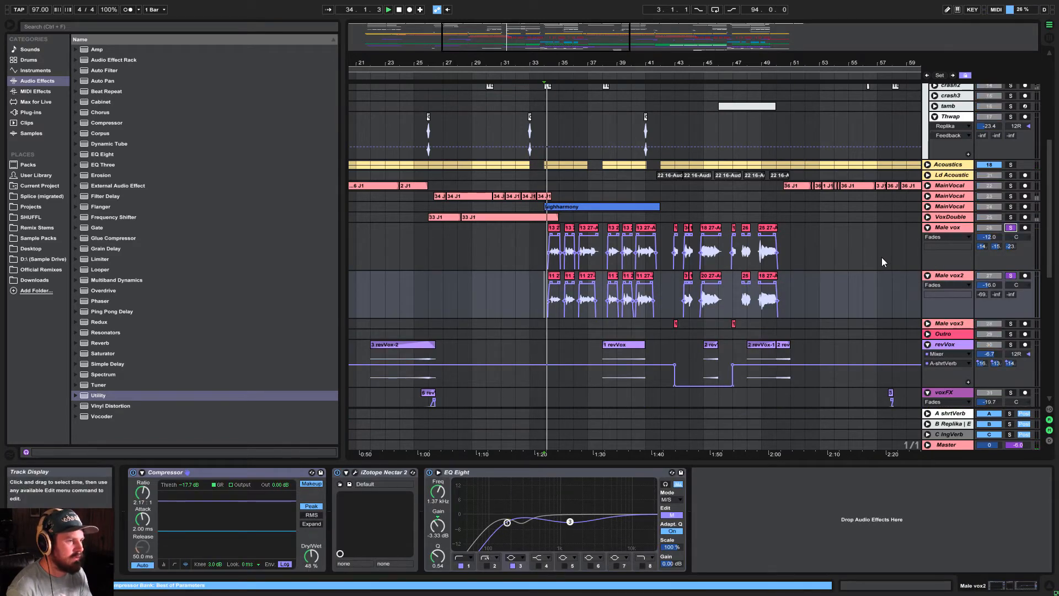
{"action": "left_click", "coordinate": [1010, 276]}
Show the Male vox track's device chain, inspecting its iZotope Nectar 2 plug-in window and the Hot Tubes saturator
{"action": "left_click", "coordinate": [958, 227]}
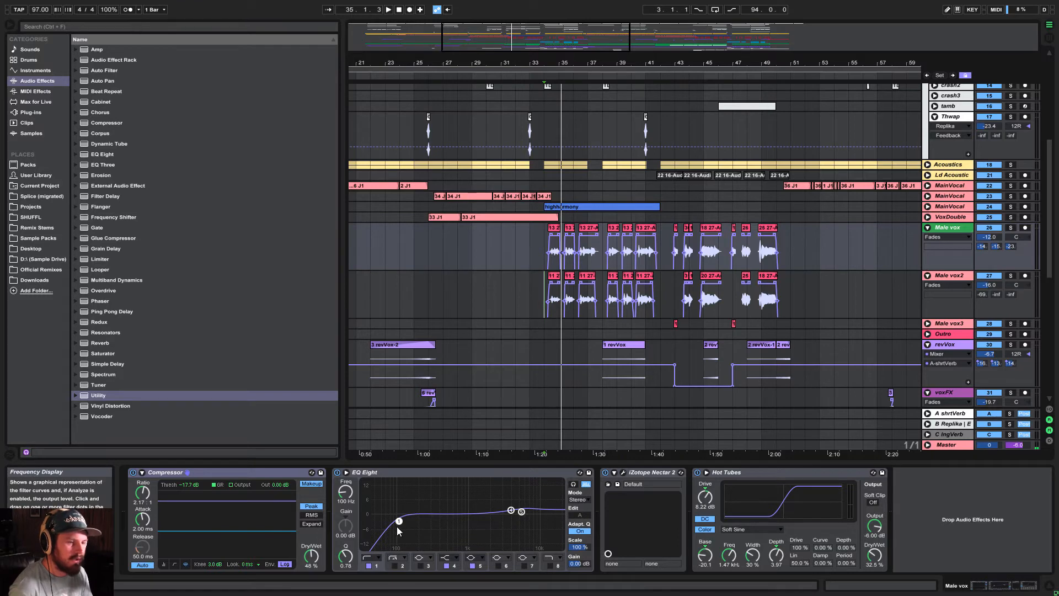
{"action": "left_click", "coordinate": [636, 472]}
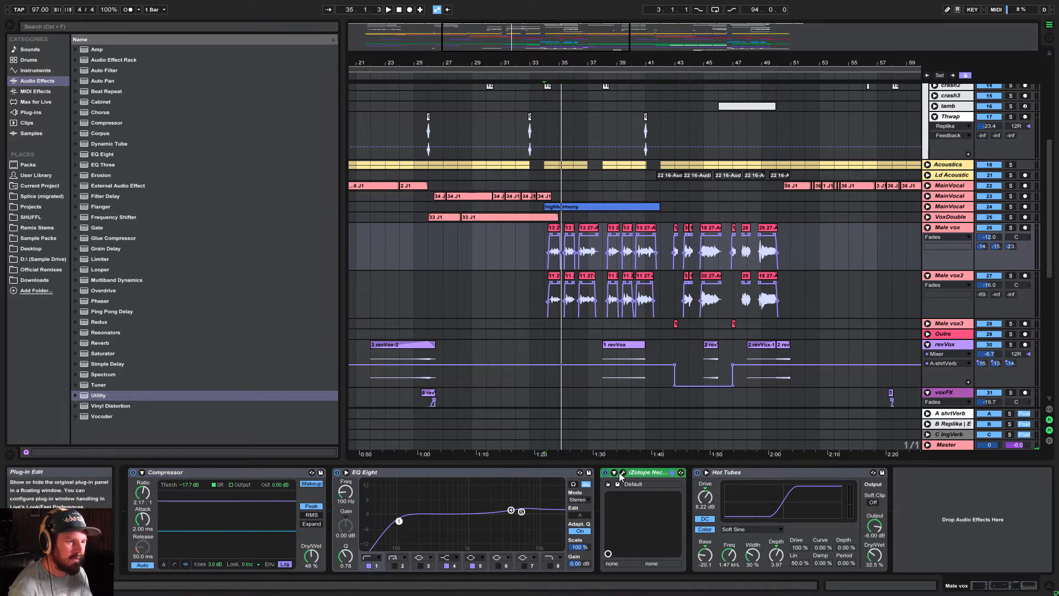
{"action": "left_click", "coordinate": [621, 474]}
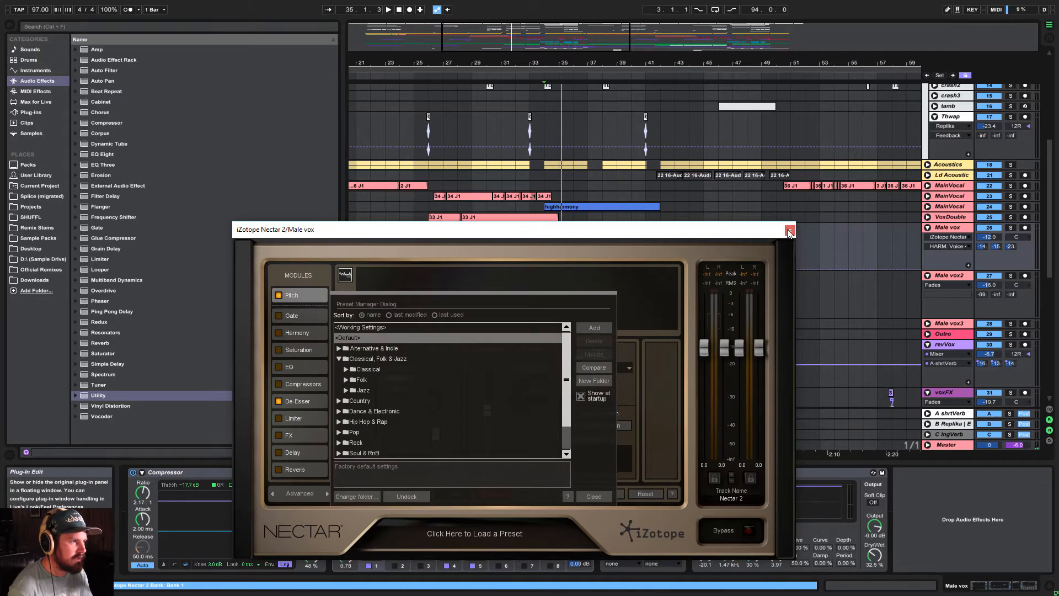
{"action": "left_click", "coordinate": [789, 231]}
{"action": "left_click", "coordinate": [746, 474]}
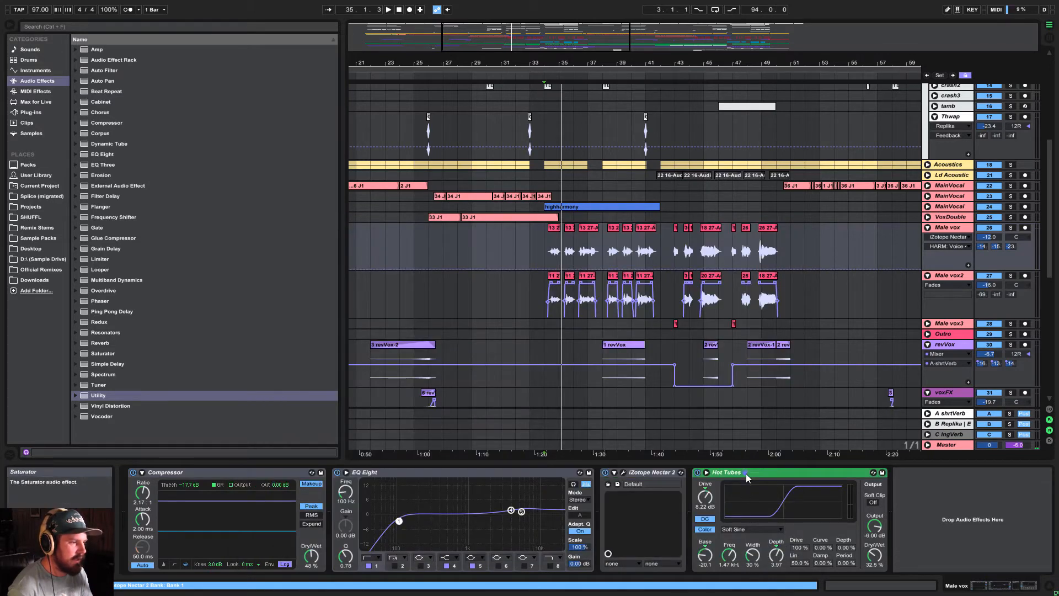
Show the Male vox2 track's device chain and inspect both the side and mid curves of its EQ Eight
{"action": "left_click", "coordinate": [589, 278]}
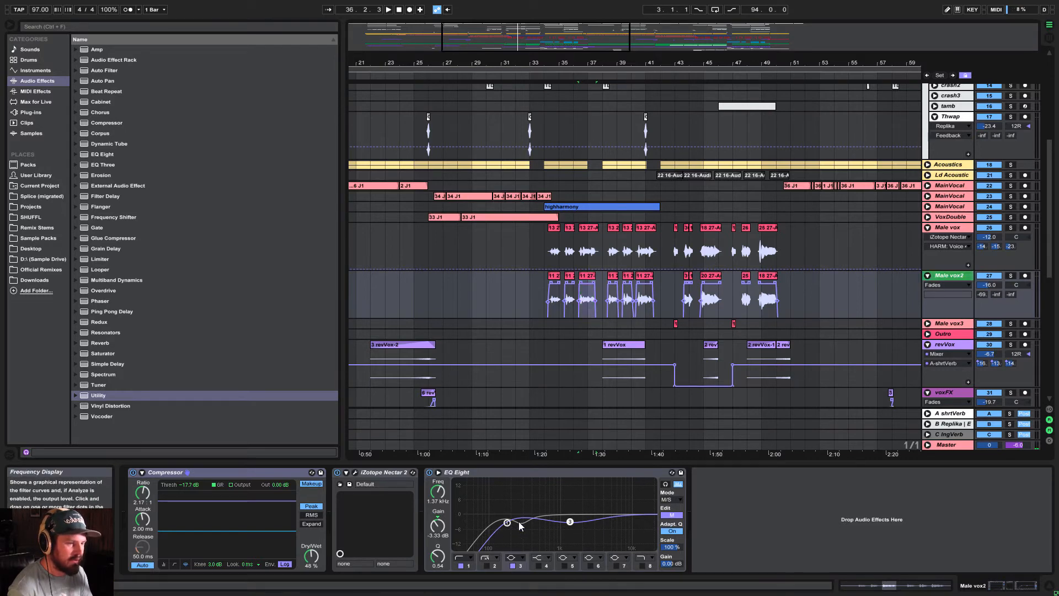
{"action": "left_click", "coordinate": [676, 516]}
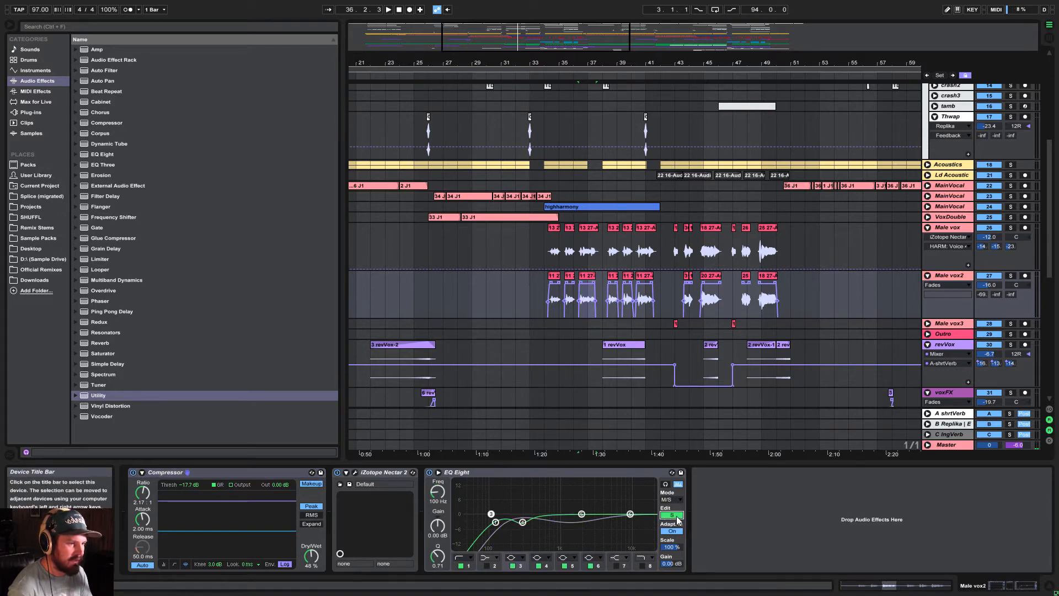
{"action": "left_click", "coordinate": [676, 516]}
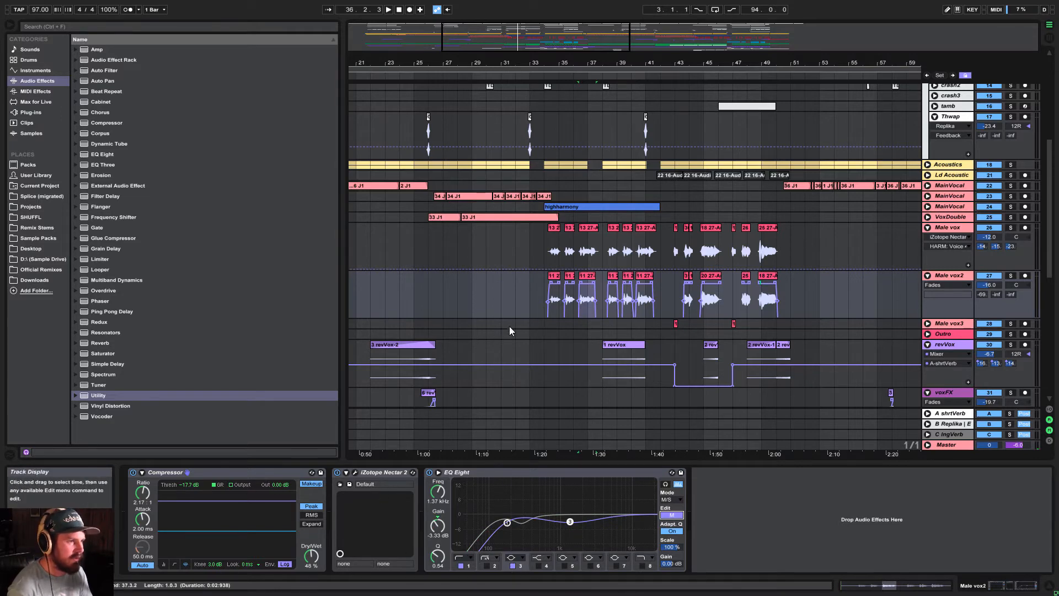
Play Male vox2 soloed from bar 34, replay it with Male vox also soloed, and unsolo both tracks
{"action": "left_click", "coordinate": [1011, 278]}
{"action": "key", "text": "space"}
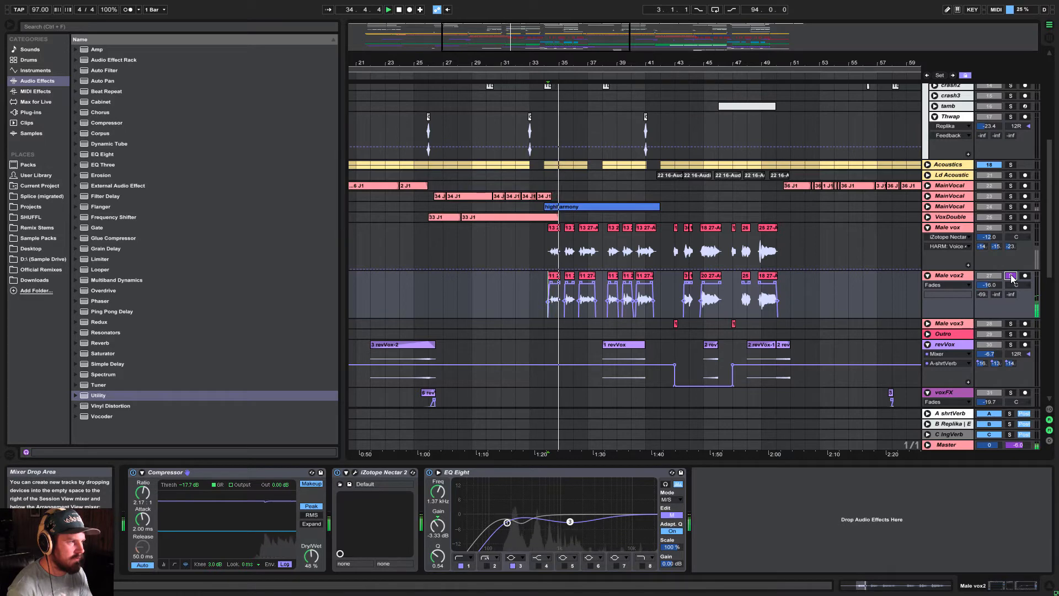
{"action": "left_click", "coordinate": [1011, 279]}
{"action": "left_click", "coordinate": [1010, 275]}
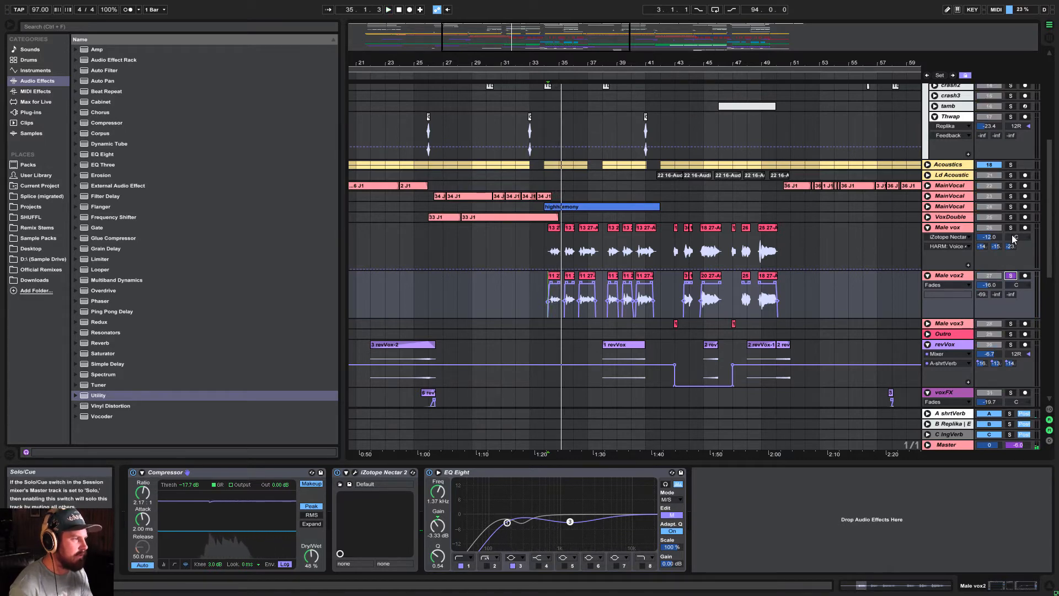
{"action": "key", "text": "space"}
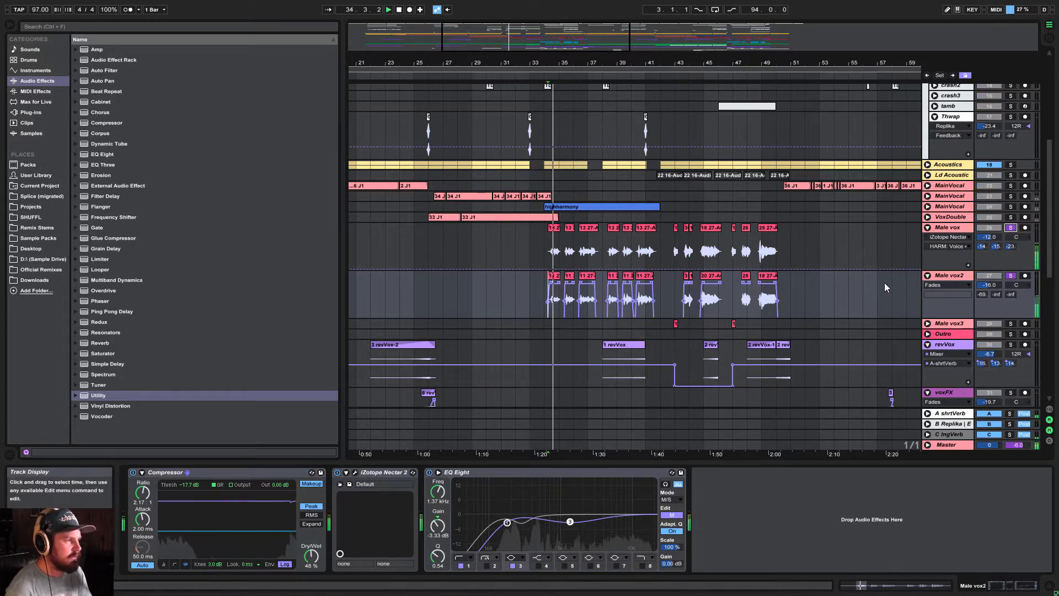
{"action": "left_click", "coordinate": [1011, 275]}
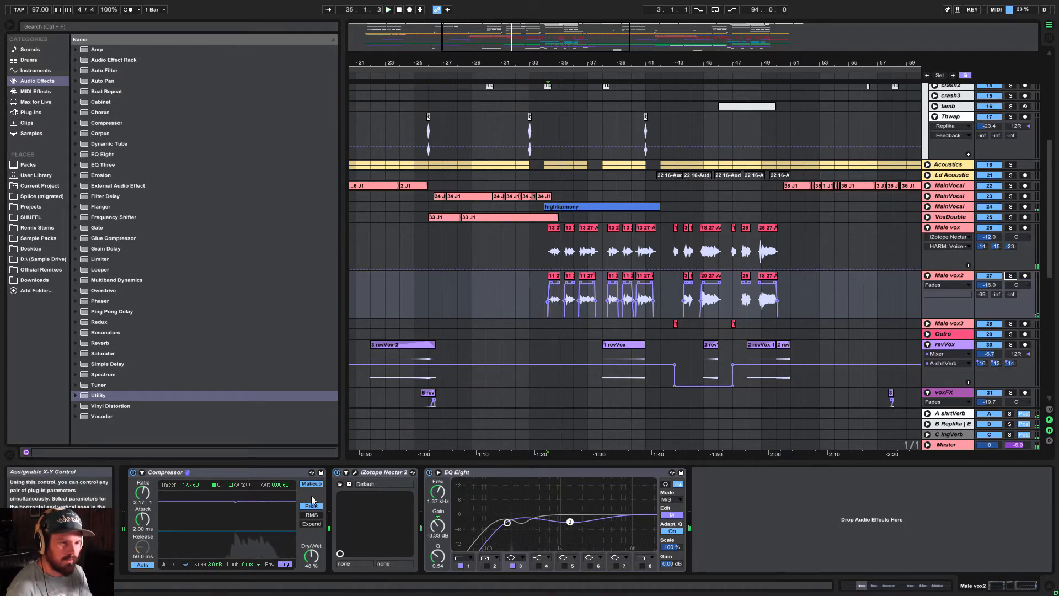
Inspect the Harmony module in the Male vox2 track's iZotope Nectar 2 plug-in, dismissing its preset dialog, and close the plug-in window
{"action": "left_click", "coordinate": [355, 471]}
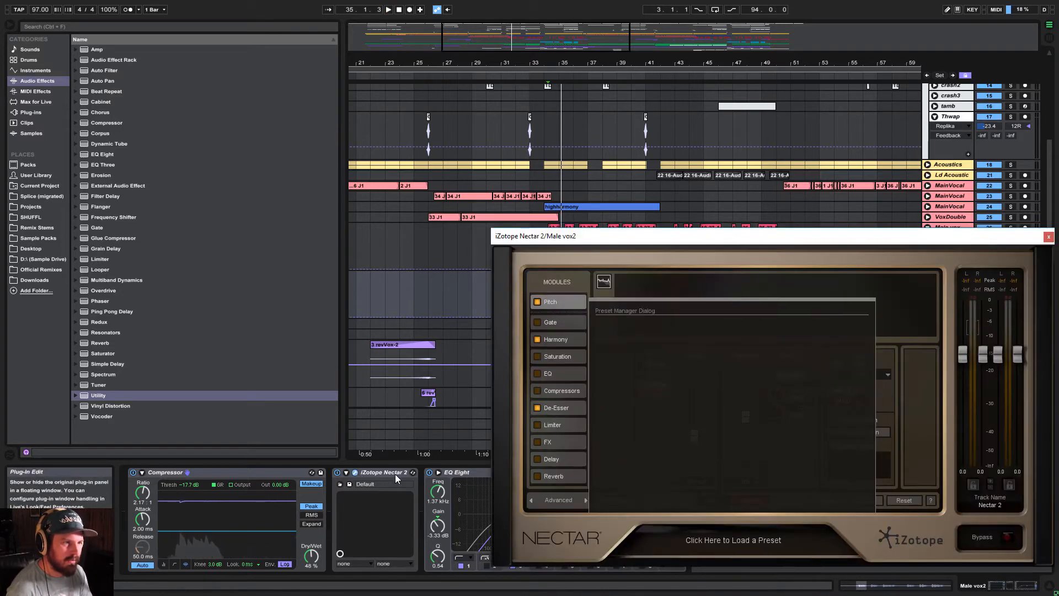
{"action": "left_click", "coordinate": [863, 502]}
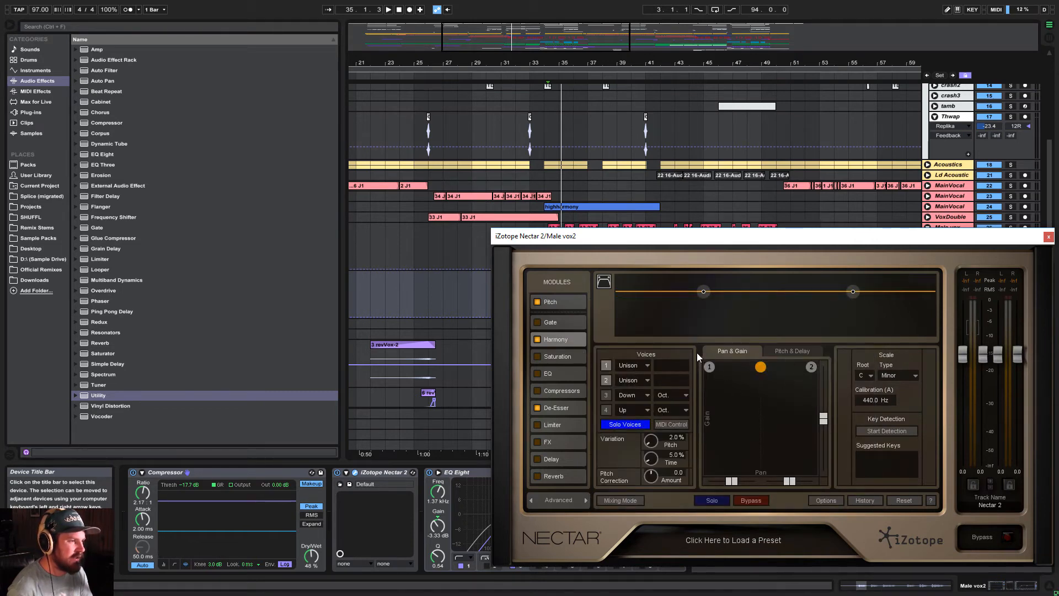
{"action": "left_click", "coordinate": [1048, 237]}
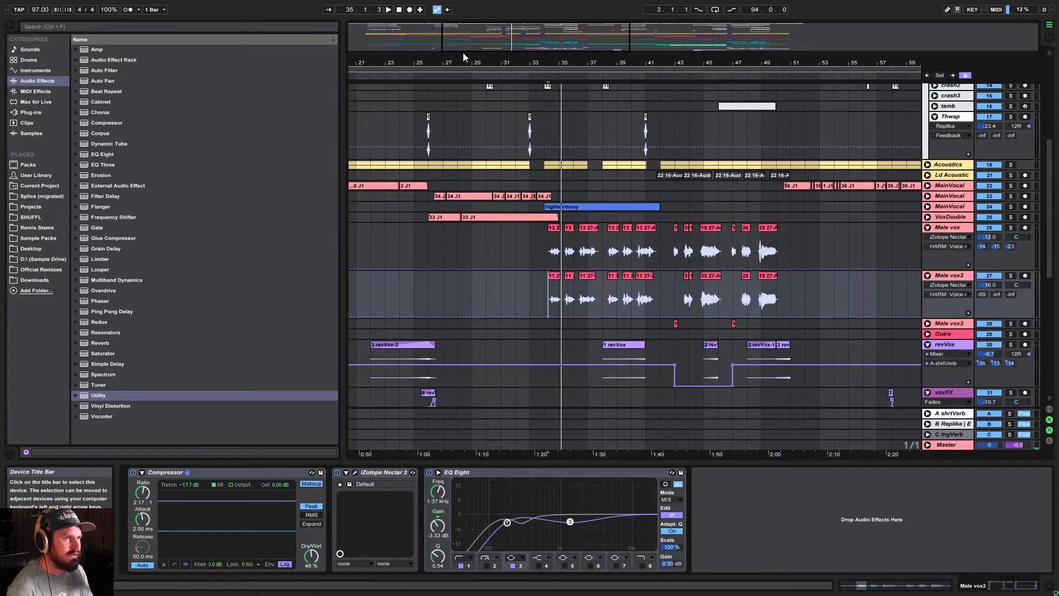
Play the full mix from bar 34
{"action": "left_click_drag", "start_coordinate": [464, 58], "coordinate": [441, 51]}
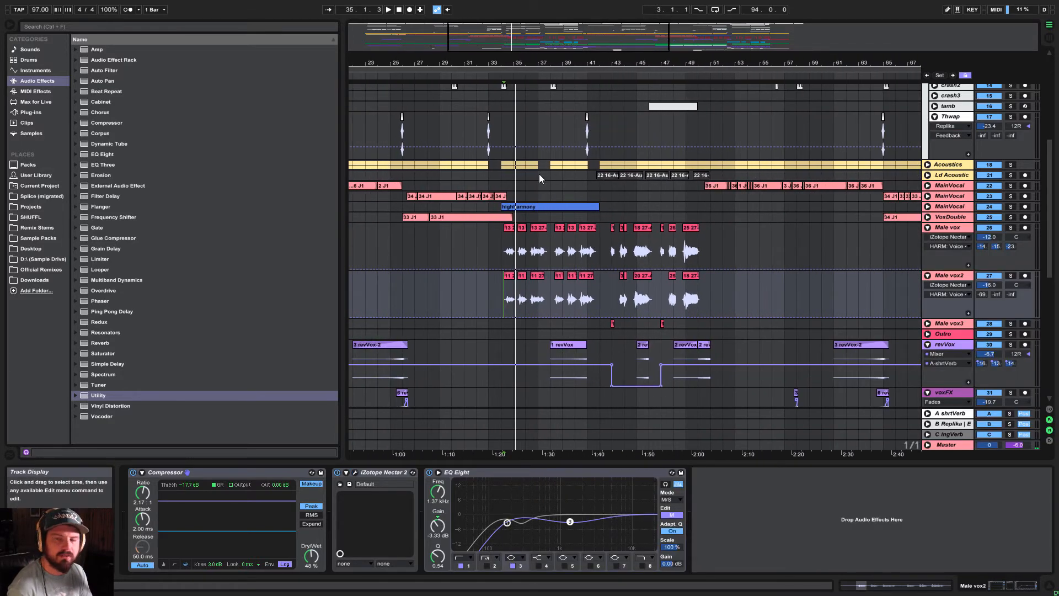
{"action": "scroll", "coordinate": [669, 344], "scroll_direction": "down", "scroll_amount": 2}
{"action": "scroll", "coordinate": [865, 311], "scroll_direction": "up", "scroll_amount": 6}
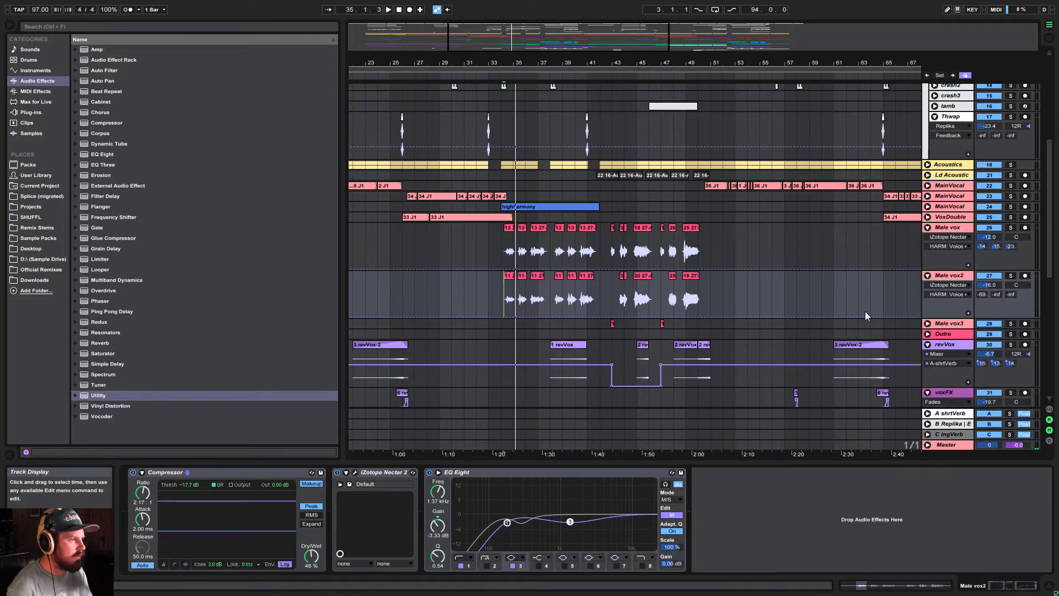
{"action": "left_click", "coordinate": [501, 171]}
{"action": "key", "text": "space"}
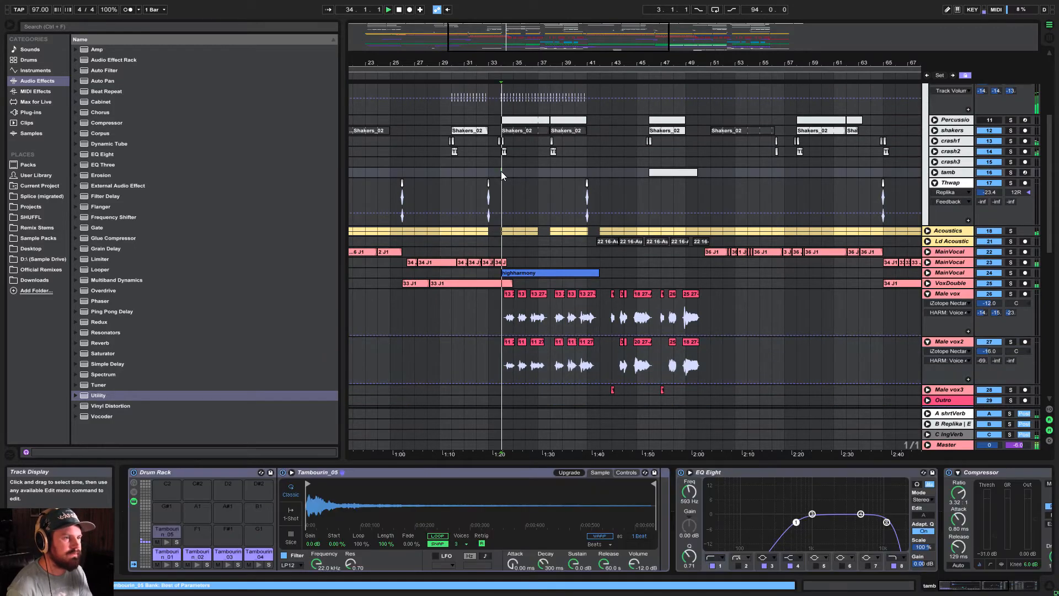
{"action": "mouse_move", "coordinate": [520, 42]}
{"action": "left_mouse_down"}
{"action": "mouse_move", "coordinate": [520, 20]}
{"action": "mouse_move", "coordinate": [520, 41]}
{"action": "left_mouse_up"}
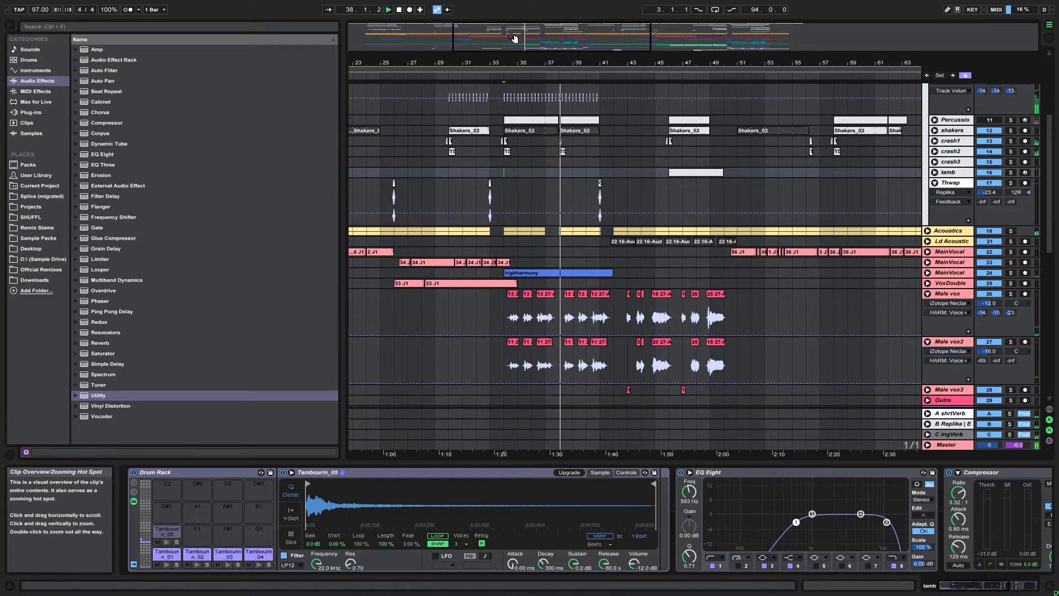
Examine the drum, vocal and reversed vocal tracks around the end of the build at bars 40 and 41
{"action": "scroll", "coordinate": [654, 291], "scroll_direction": "up", "scroll_amount": 5}
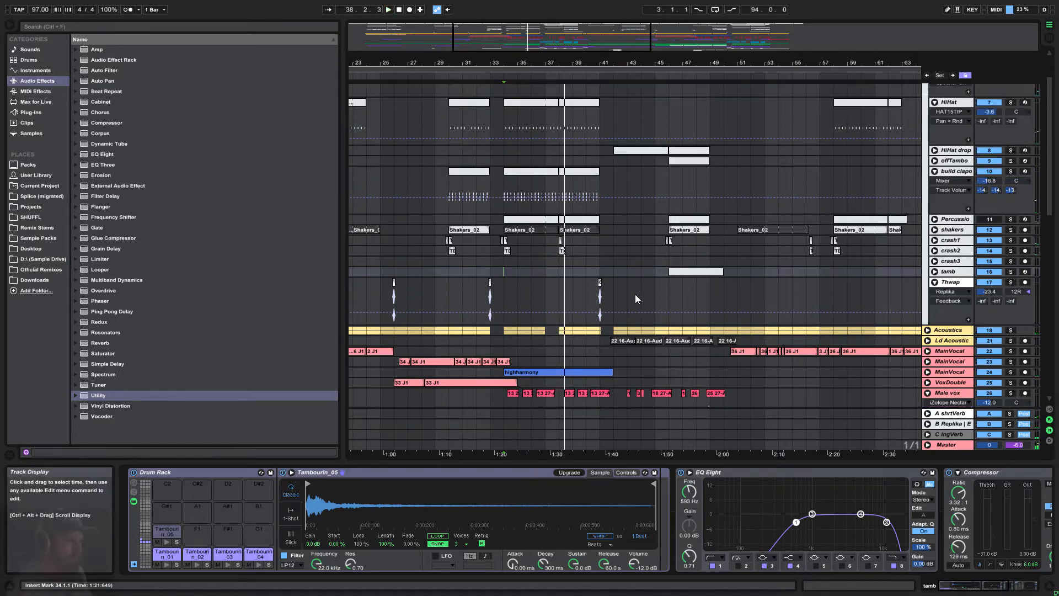
{"action": "left_click", "coordinate": [590, 186]}
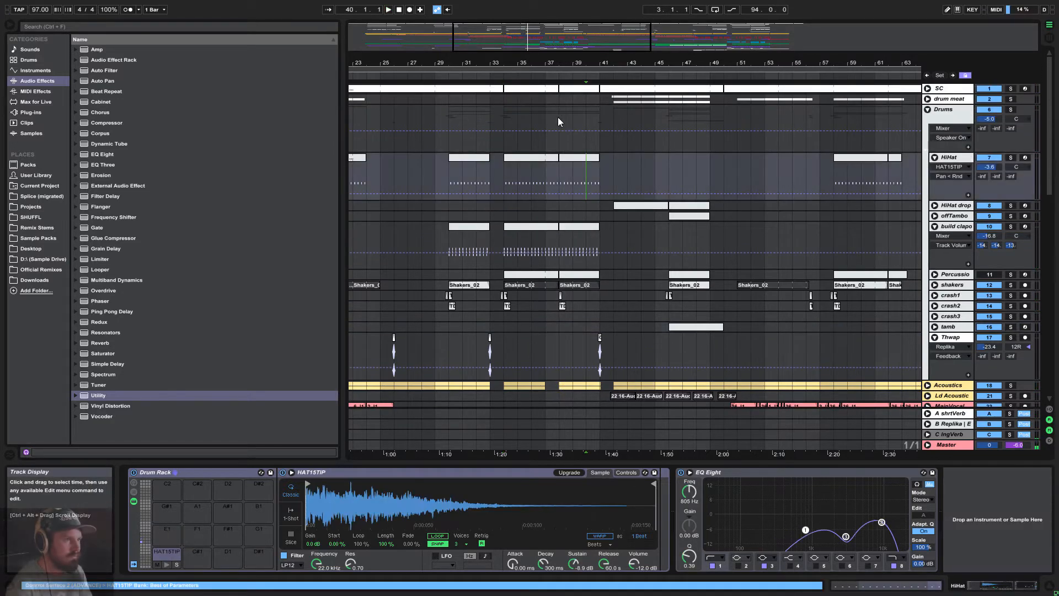
{"action": "left_click_drag", "start_coordinate": [527, 40], "coordinate": [526, 75]}
{"action": "scroll", "coordinate": [618, 230], "scroll_direction": "down", "scroll_amount": 4}
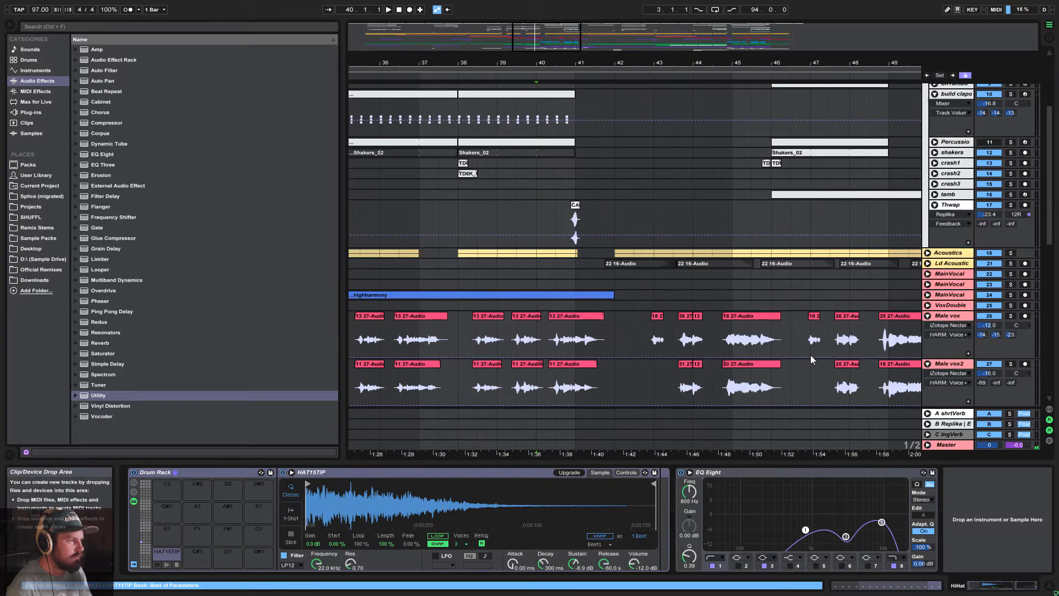
{"action": "scroll", "coordinate": [809, 355], "scroll_direction": "up", "scroll_amount": 1}
{"action": "left_click", "coordinate": [568, 225]}
{"action": "scroll", "coordinate": [566, 242], "scroll_direction": "up", "scroll_amount": 2}
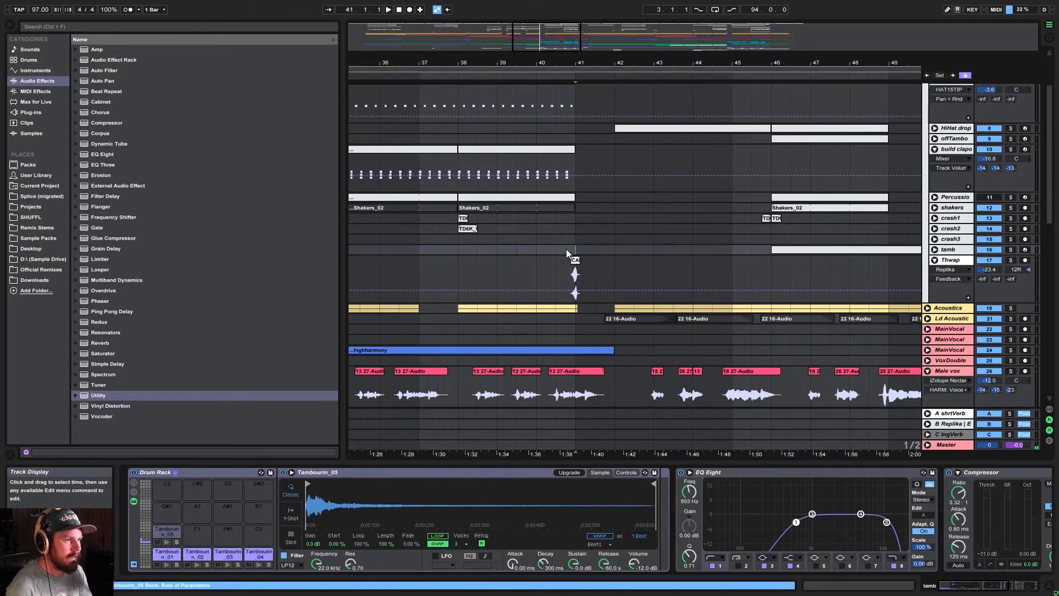
{"action": "scroll", "coordinate": [783, 332], "scroll_direction": "down", "scroll_amount": 10}
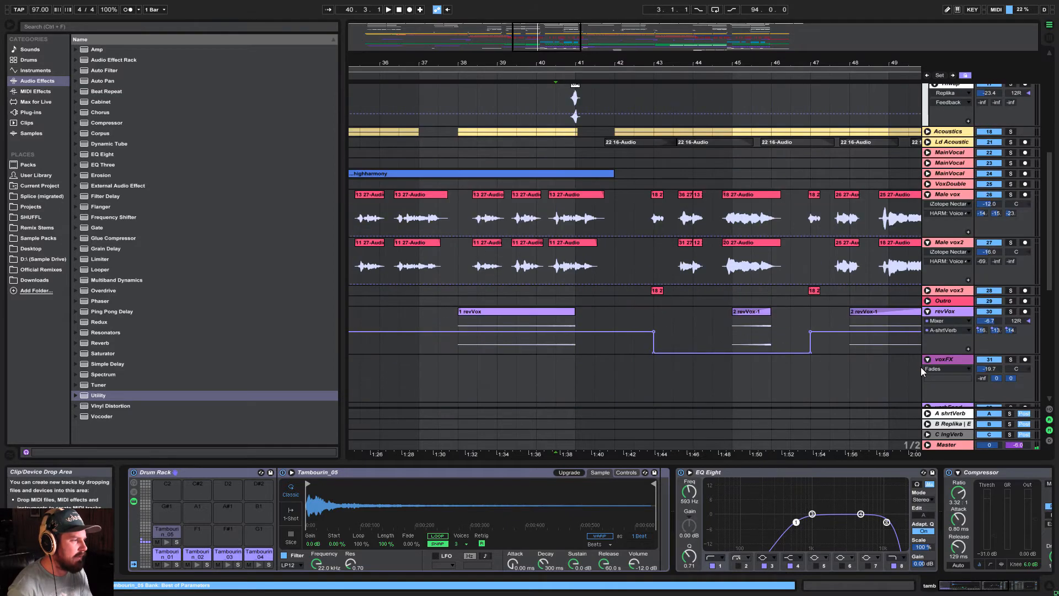
Inspect the Piano track's device chain and the Hold Pedal envelope of its clip at bar 38, and hide the clip details
{"action": "left_click", "coordinate": [965, 297]}
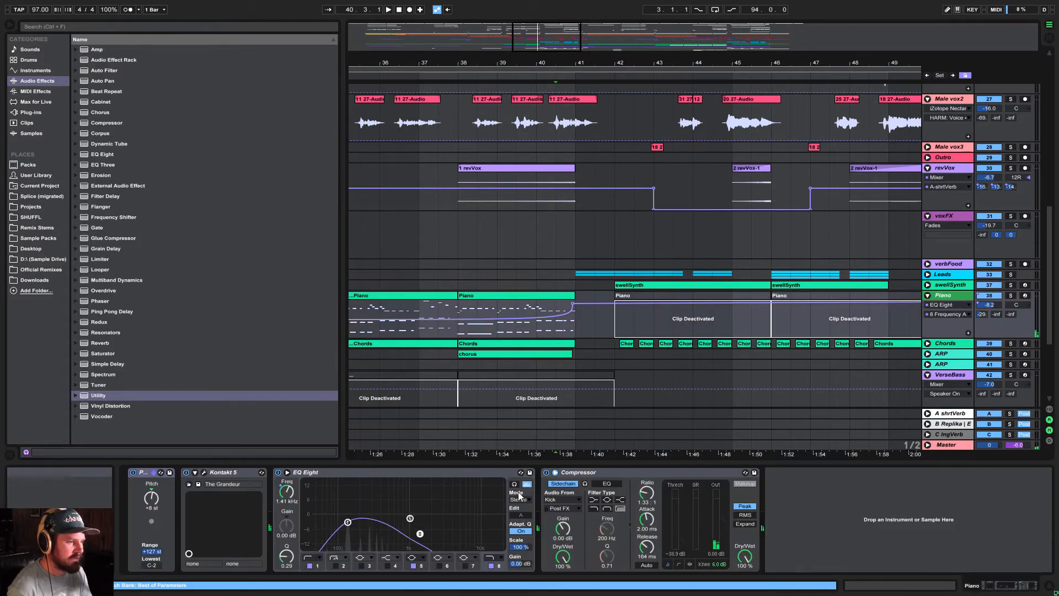
{"action": "double_click", "coordinate": [524, 296]}
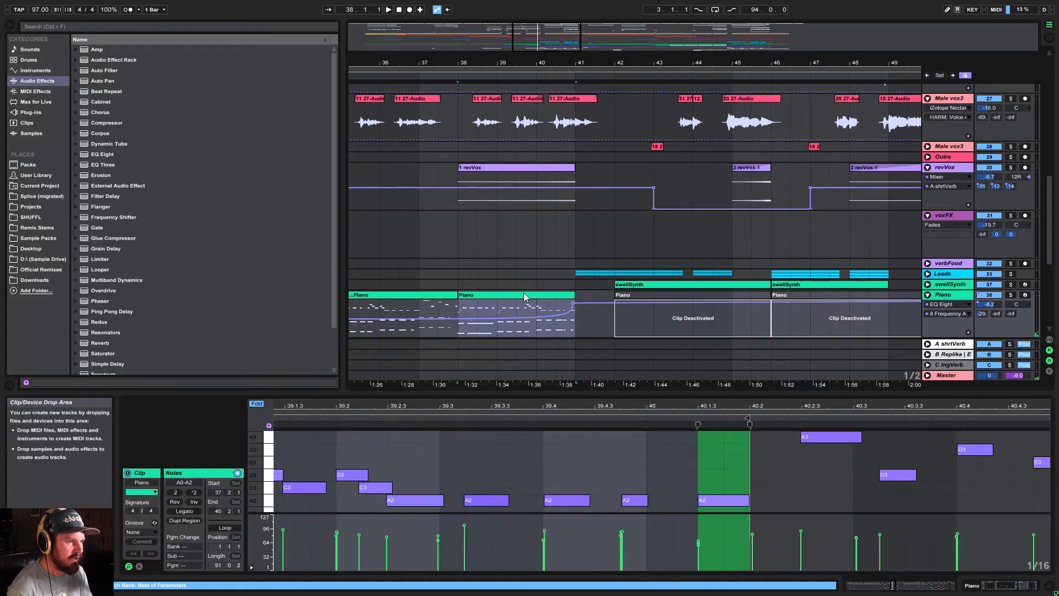
{"action": "left_click", "coordinate": [139, 566]}
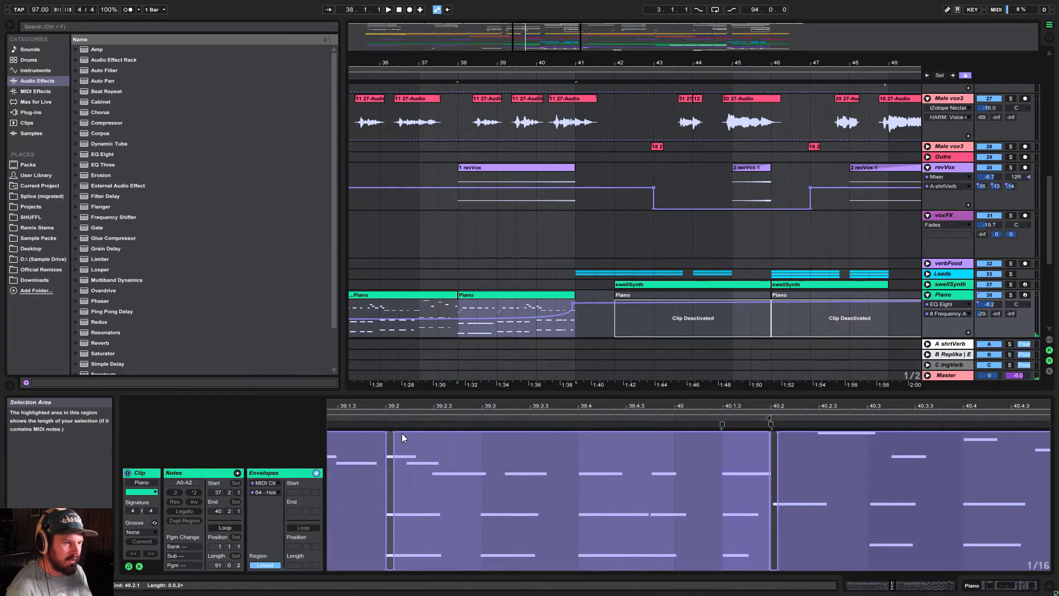
{"action": "left_click", "coordinate": [261, 492]}
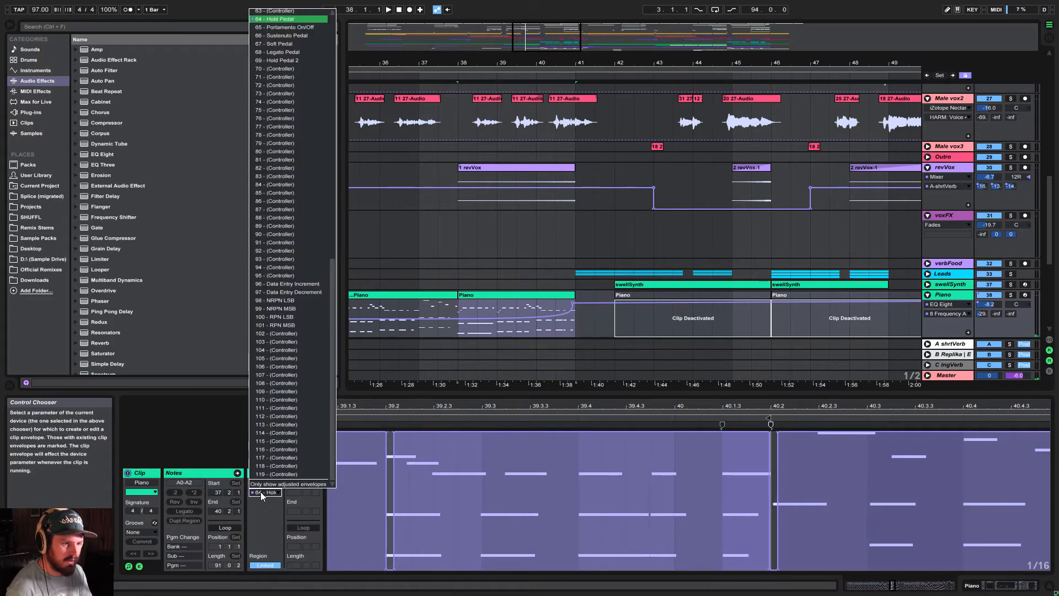
{"action": "left_click", "coordinate": [607, 458]}
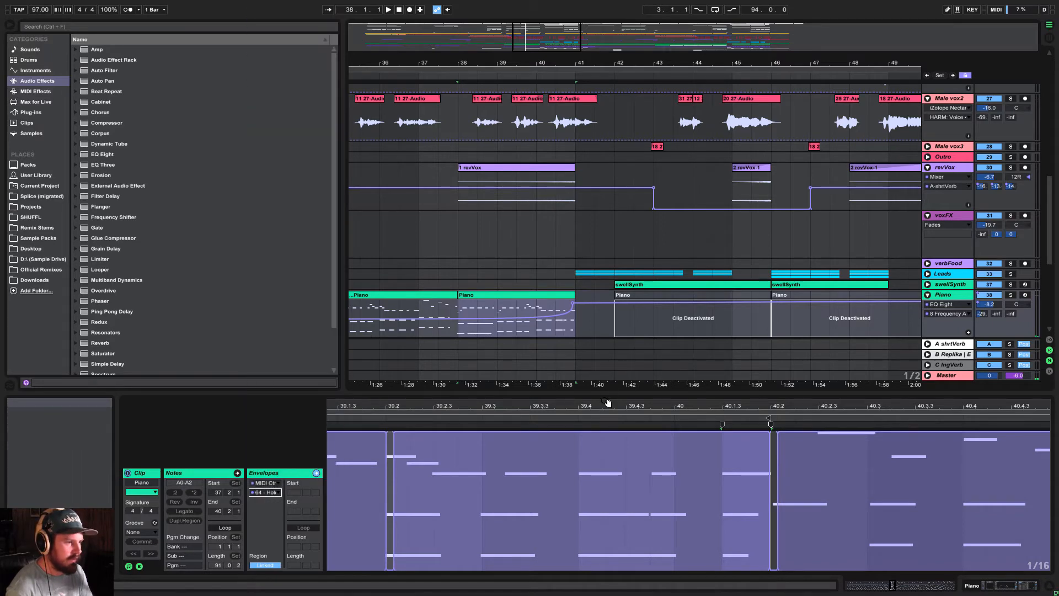
{"action": "left_click", "coordinate": [1049, 585]}
Play the full mix from bar 38 through the end of the build
{"action": "left_click_drag", "start_coordinate": [498, 37], "coordinate": [710, 193]}
{"action": "left_click", "coordinate": [632, 309]}
{"action": "key", "text": "space"}
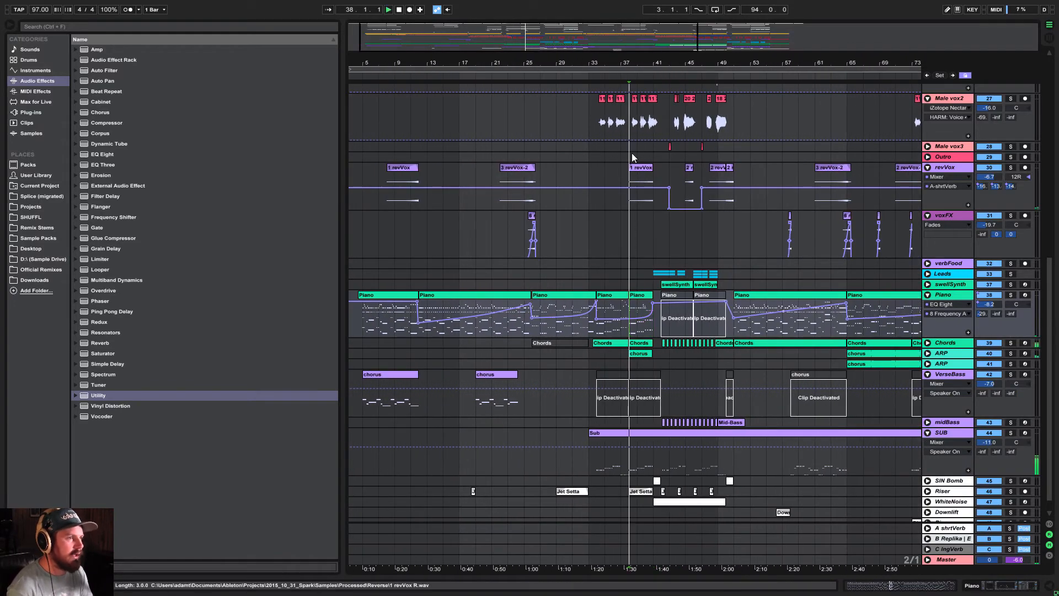
{"action": "mouse_move", "coordinate": [581, 24]}
{"action": "left_mouse_down"}
{"action": "mouse_move", "coordinate": [581, 83]}
{"action": "mouse_move", "coordinate": [557, 110]}
{"action": "left_mouse_up"}
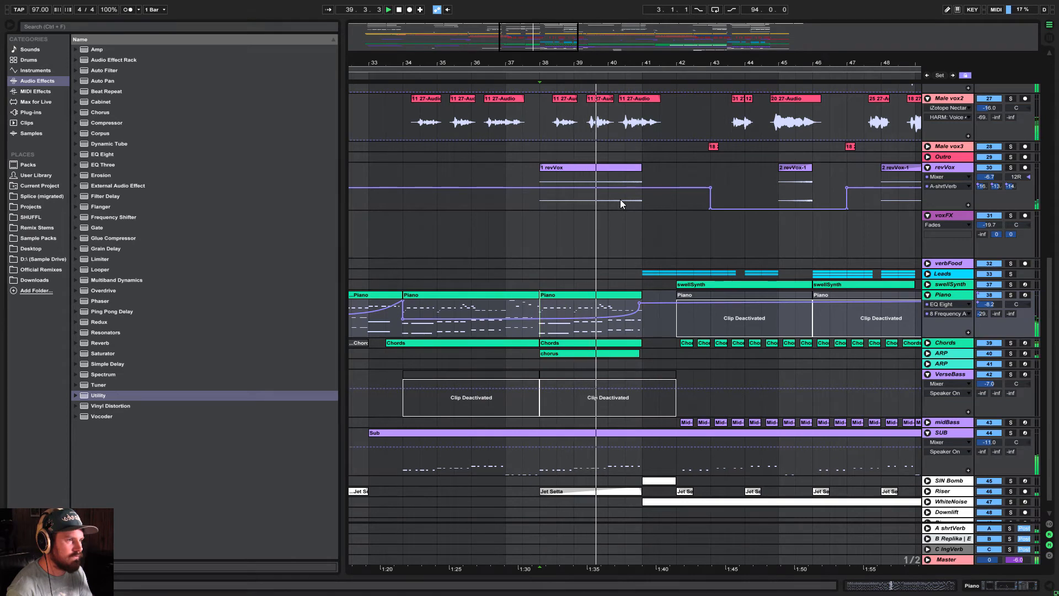
{"action": "left_click_drag", "start_coordinate": [553, 34], "coordinate": [494, 39]}
Fold the unfolded vocal, Piano, VerseBass and SUB tracks while the mix plays
{"action": "scroll", "coordinate": [490, 320], "scroll_direction": "up", "scroll_amount": 6}
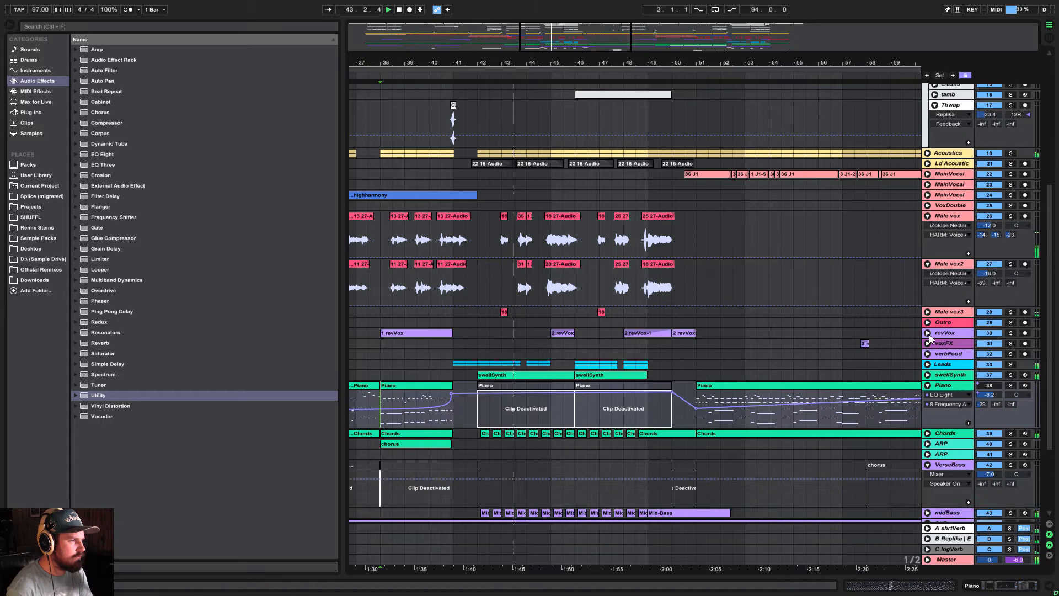
{"action": "left_click", "coordinate": [928, 264]}
{"action": "left_click", "coordinate": [927, 216]}
{"action": "left_click", "coordinate": [928, 310]}
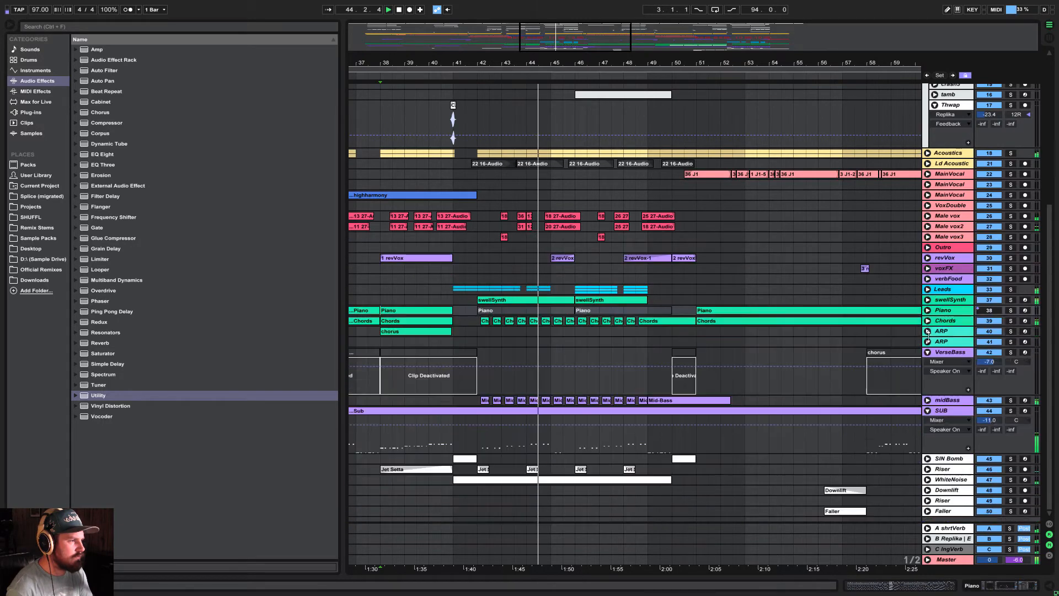
{"action": "left_click", "coordinate": [928, 352]}
{"action": "left_click", "coordinate": [928, 373]}
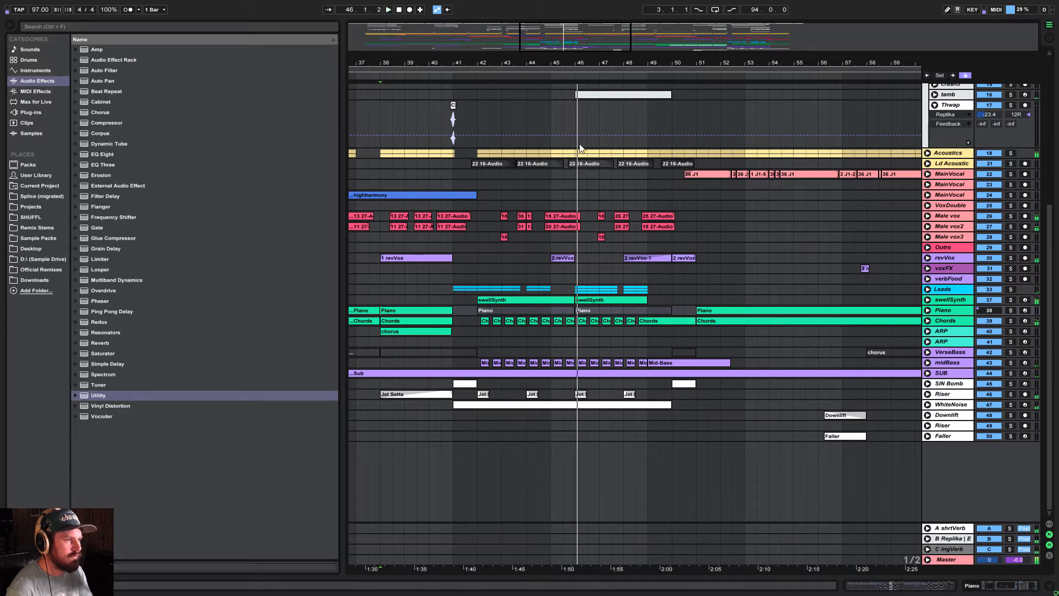
Solo the drum meat group and play it from bar 42
{"action": "scroll", "coordinate": [520, 299], "scroll_direction": "up", "scroll_amount": 4}
{"action": "scroll", "coordinate": [518, 331], "scroll_direction": "up", "scroll_amount": 8}
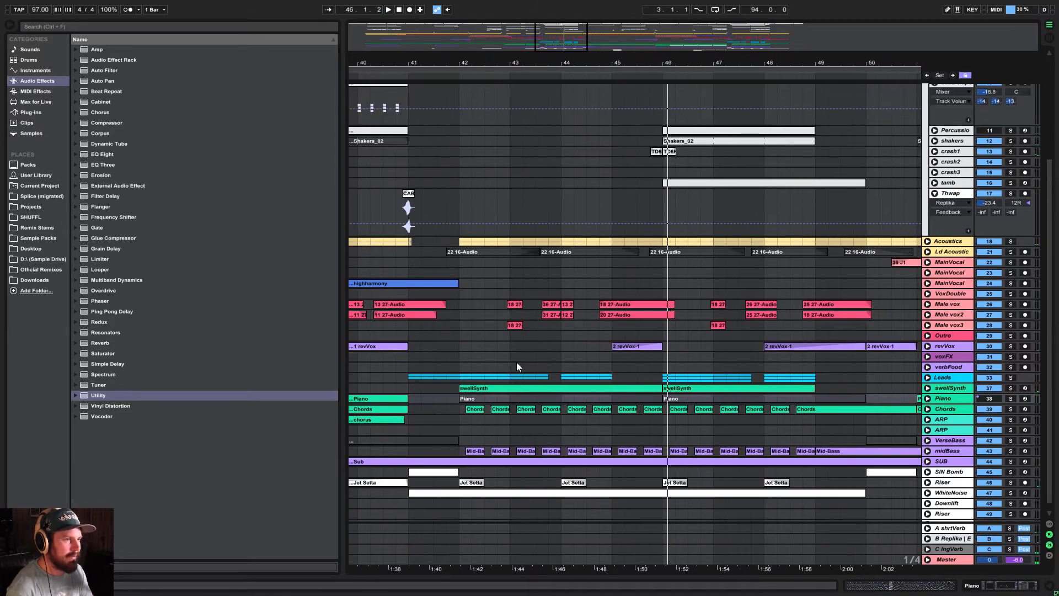
{"action": "left_click", "coordinate": [1010, 100]}
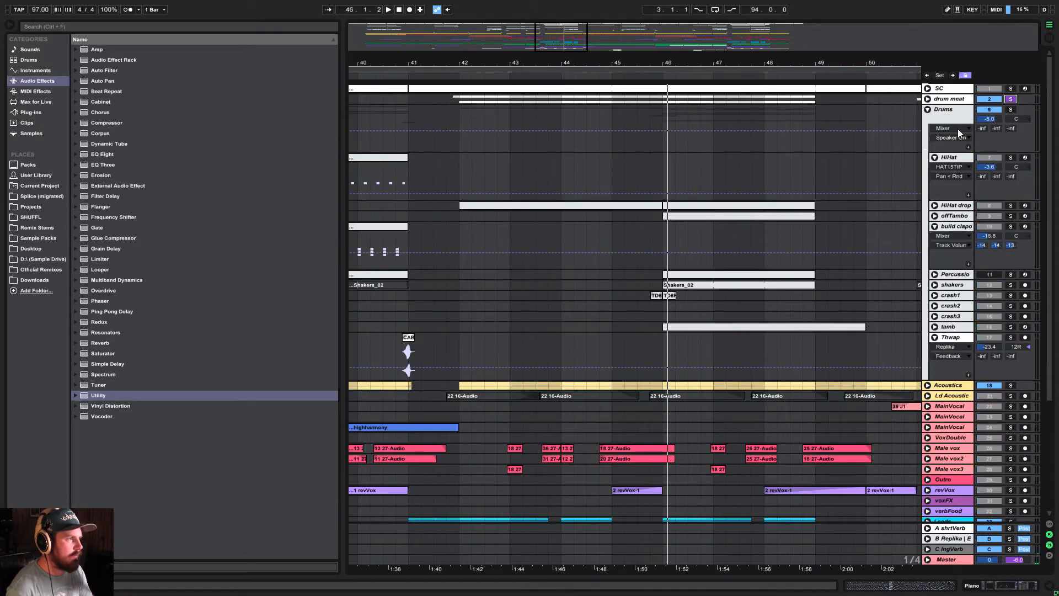
{"action": "left_click", "coordinate": [461, 111]}
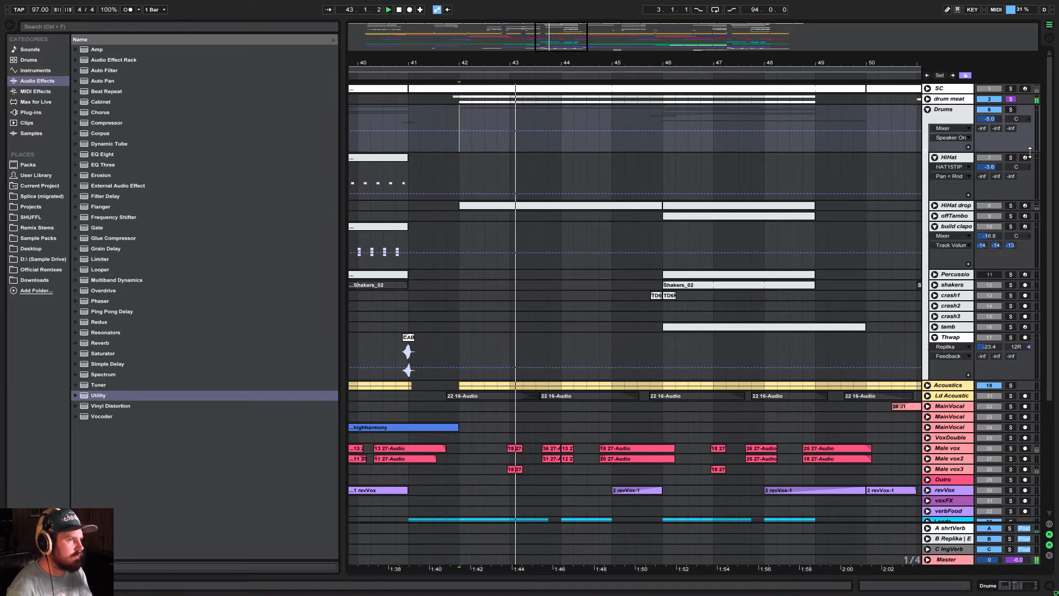
{"action": "key", "text": "space"}
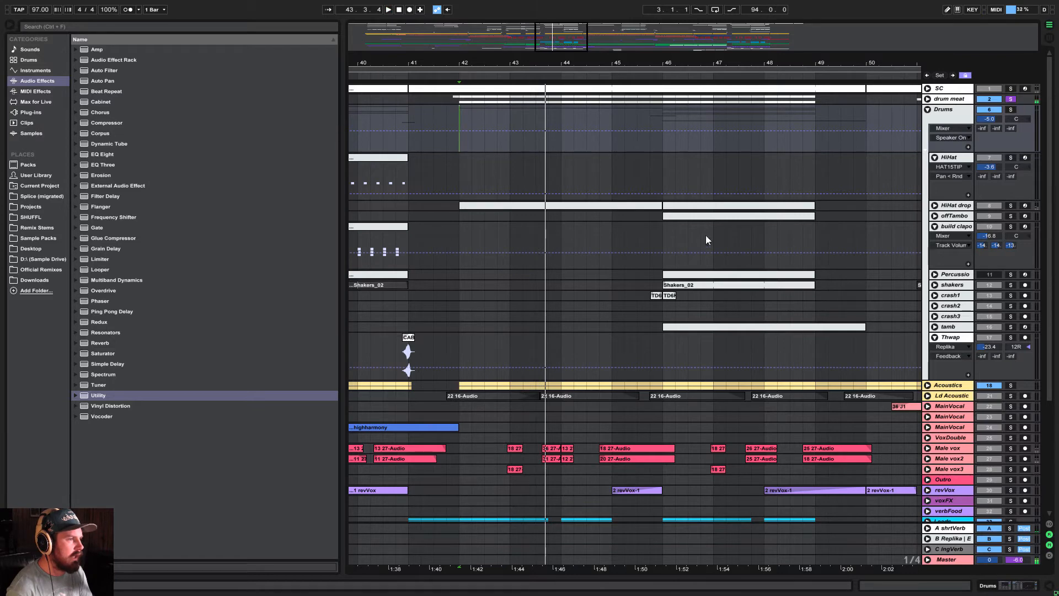
Solo the Drums group along with drum meat and play both from bar 45
{"action": "left_click", "coordinate": [1011, 109]}
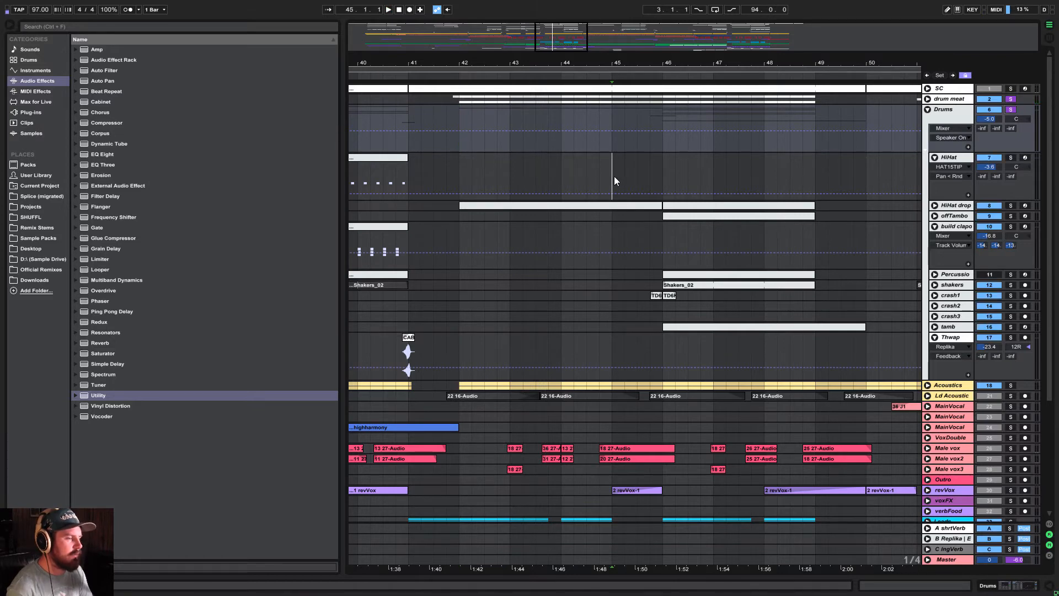
{"action": "left_click", "coordinate": [612, 177]}
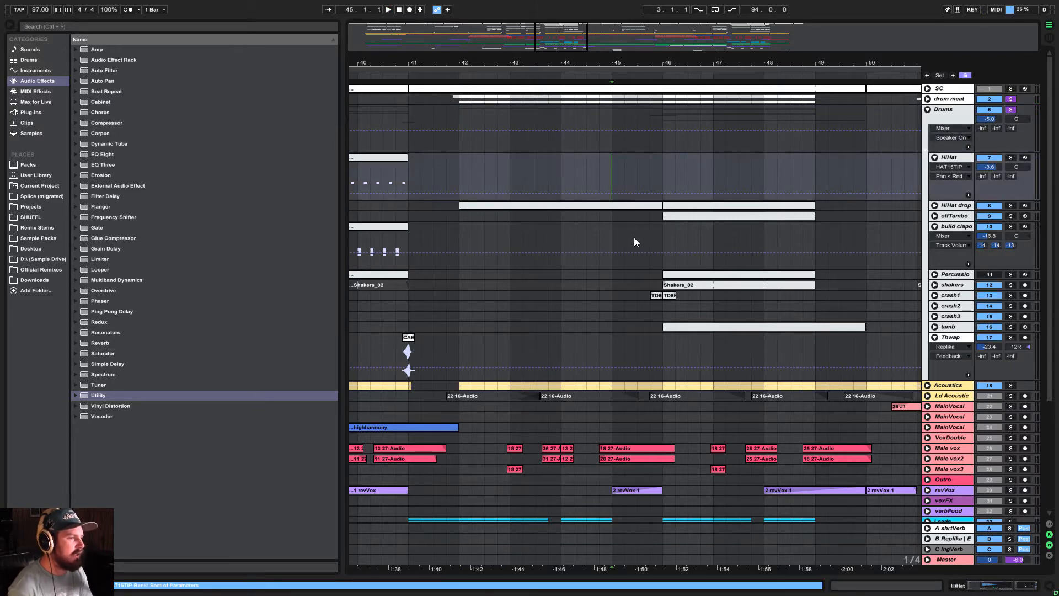
{"action": "key", "text": "space"}
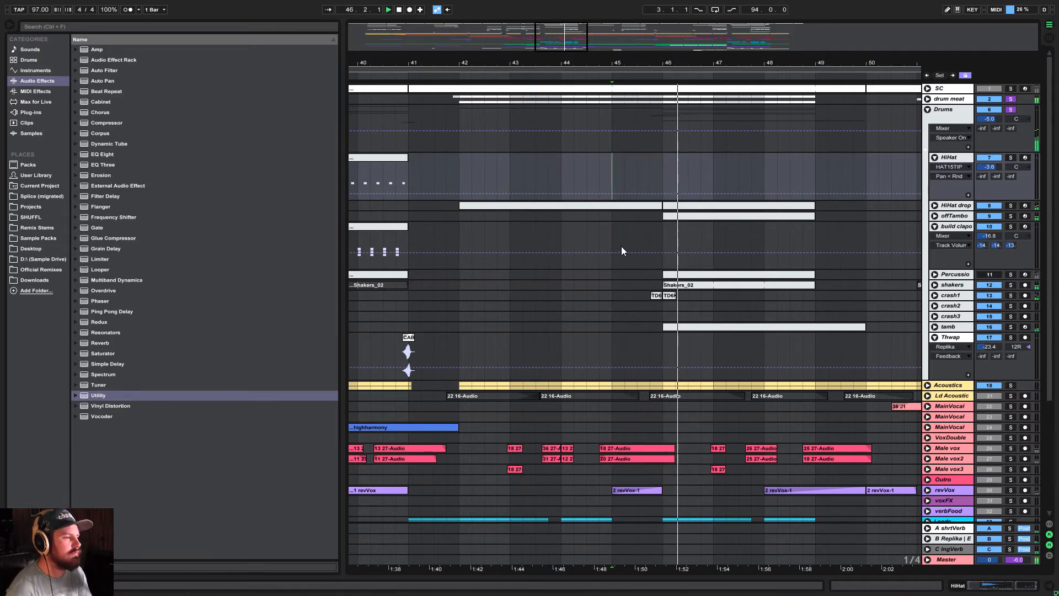
{"action": "left_click_drag", "start_coordinate": [638, 63], "coordinate": [562, 34]}
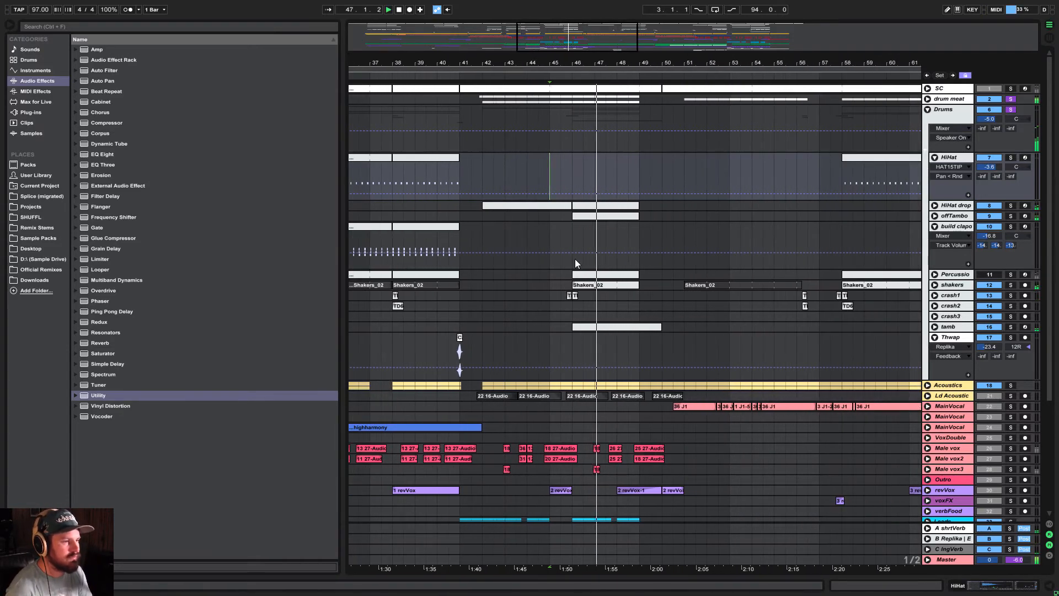
{"action": "scroll", "coordinate": [812, 329], "scroll_direction": "down", "scroll_amount": 2}
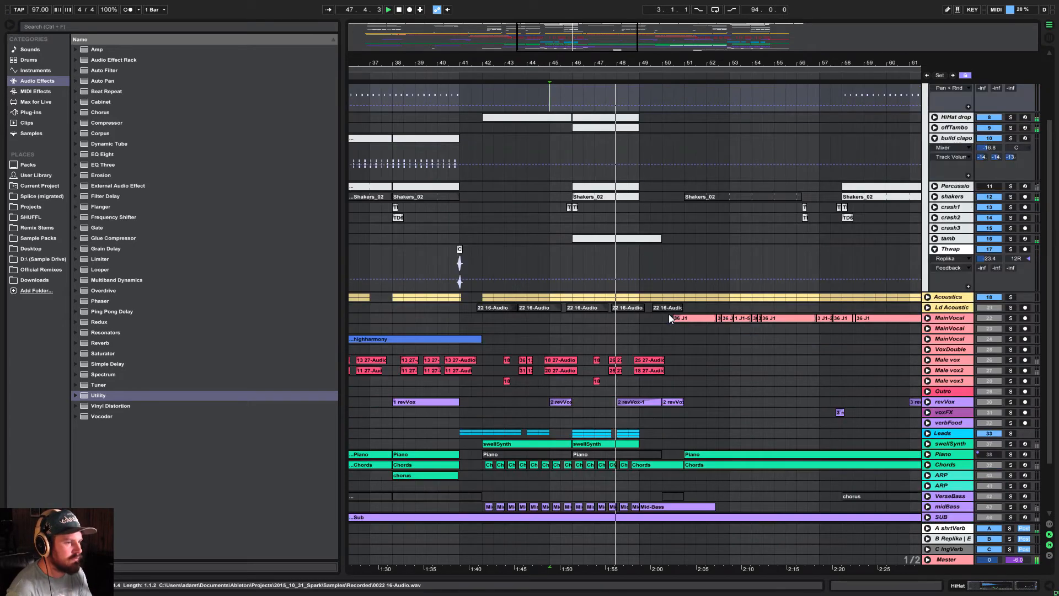
Unfold the Acoustics group to examine its automation and the AC_L and AC_R tracks
{"action": "scroll", "coordinate": [669, 318], "scroll_direction": "down", "scroll_amount": 1}
{"action": "scroll", "coordinate": [785, 268], "scroll_direction": "up", "scroll_amount": 1}
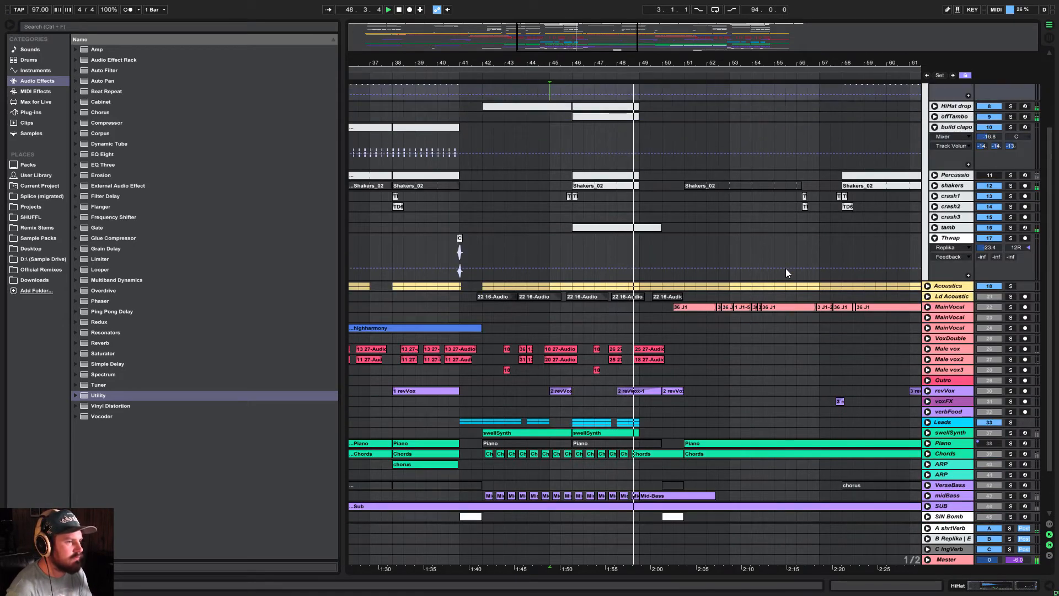
{"action": "left_click", "coordinate": [927, 285]}
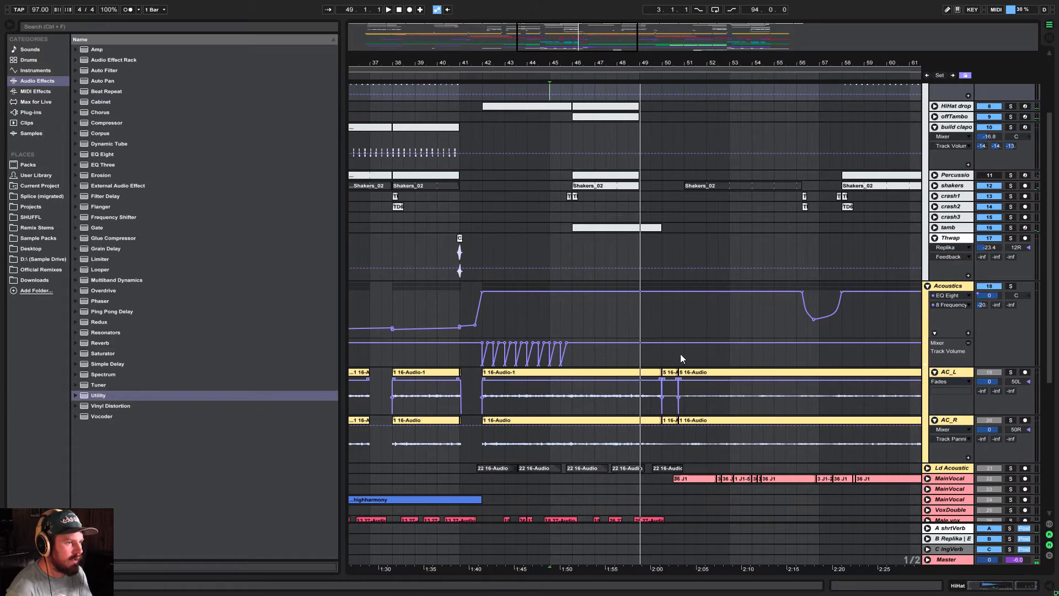
{"action": "scroll", "coordinate": [483, 303], "scroll_direction": "down", "scroll_amount": 2}
Solo the Acoustics group and play it from bar 42
{"action": "left_click", "coordinate": [482, 209]}
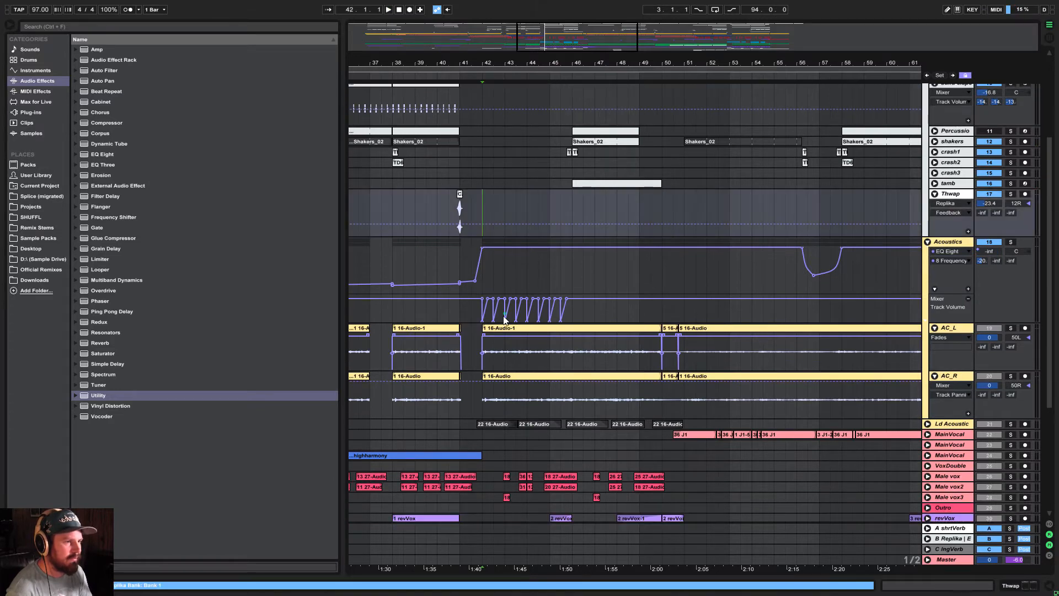
{"action": "left_click", "coordinate": [1010, 241]}
{"action": "key", "text": "space"}
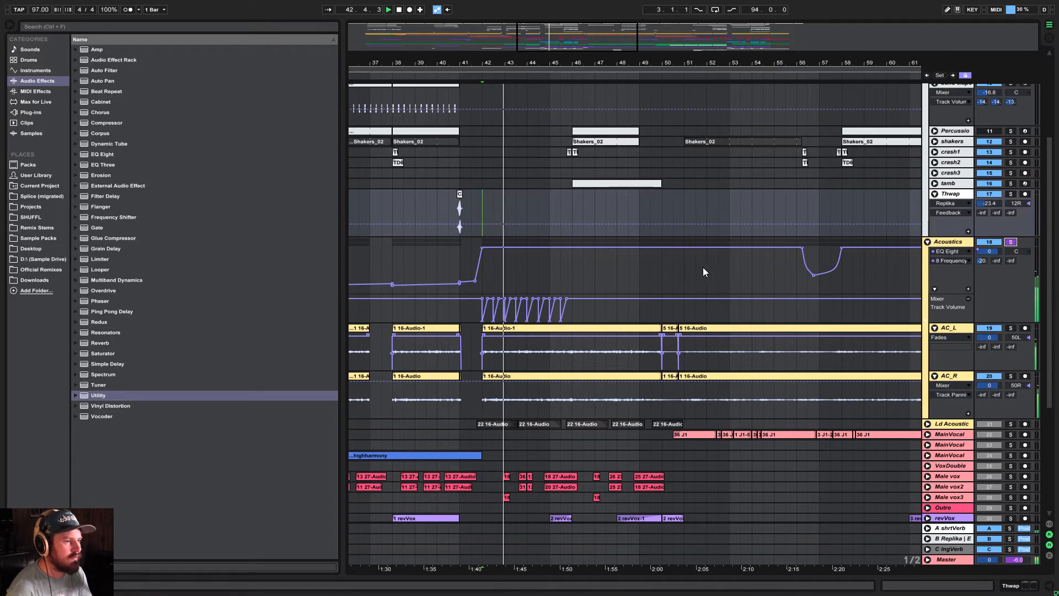
{"action": "scroll", "coordinate": [621, 279], "scroll_direction": "down", "scroll_amount": 1}
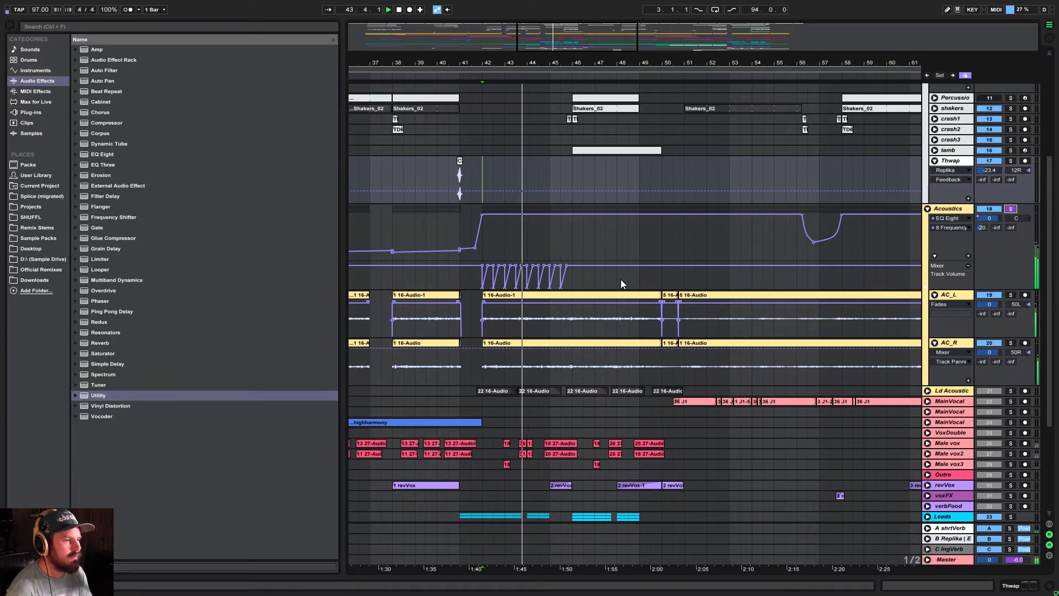
{"action": "scroll", "coordinate": [621, 280], "scroll_direction": "down", "scroll_amount": 1}
{"action": "scroll", "coordinate": [621, 284], "scroll_direction": "down", "scroll_amount": 1}
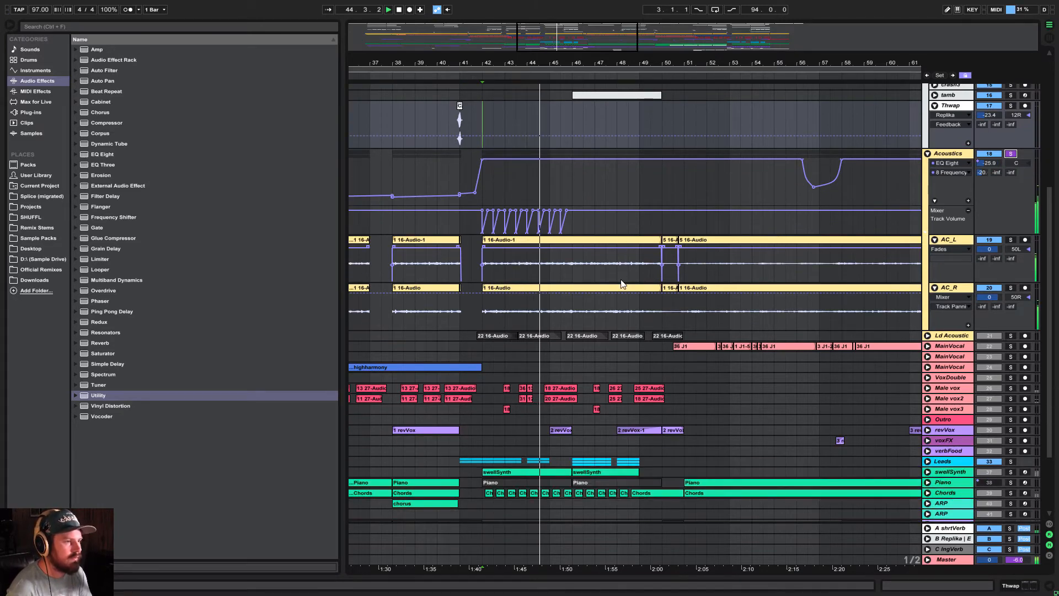
{"action": "scroll", "coordinate": [639, 304], "scroll_direction": "down", "scroll_amount": 3}
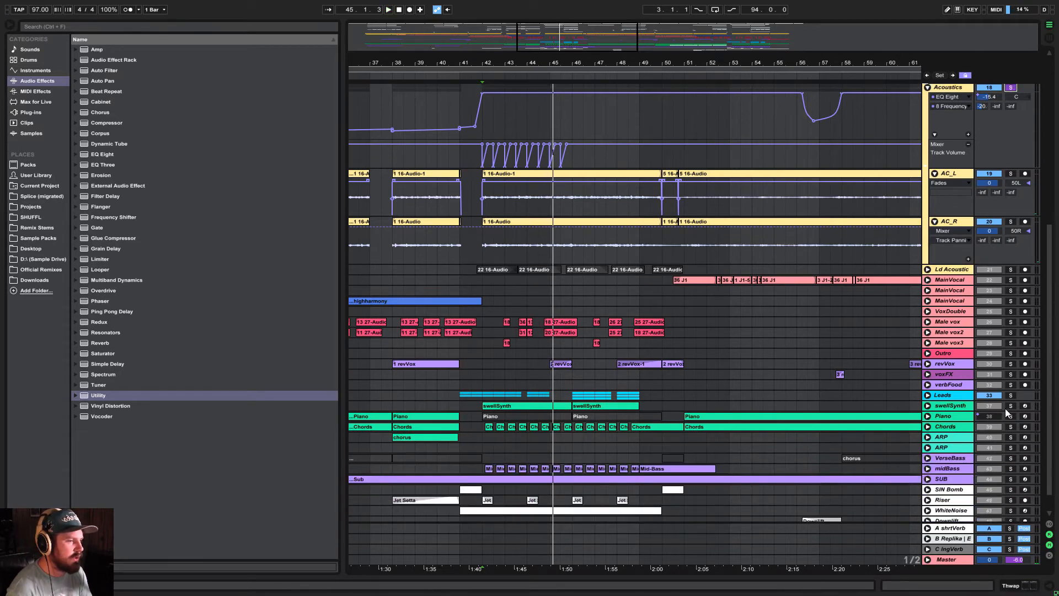
Solo swellSynth and Chords along with the Acoustics group and play them from bar 42
{"action": "left_click", "coordinate": [1011, 406]}
{"action": "key", "text": "space"}
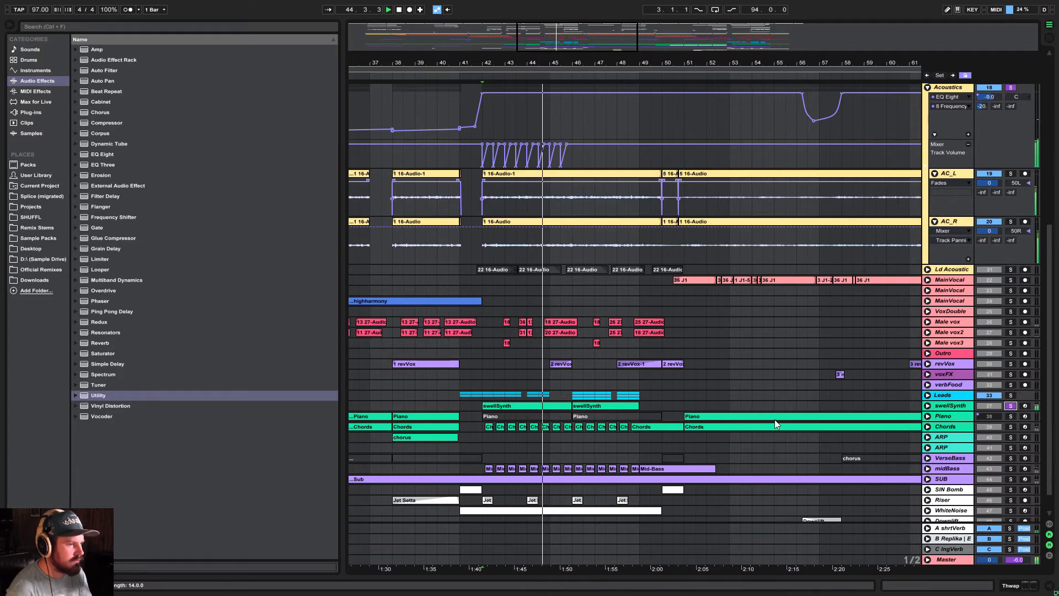
{"action": "scroll", "coordinate": [774, 424], "scroll_direction": "down", "scroll_amount": 1}
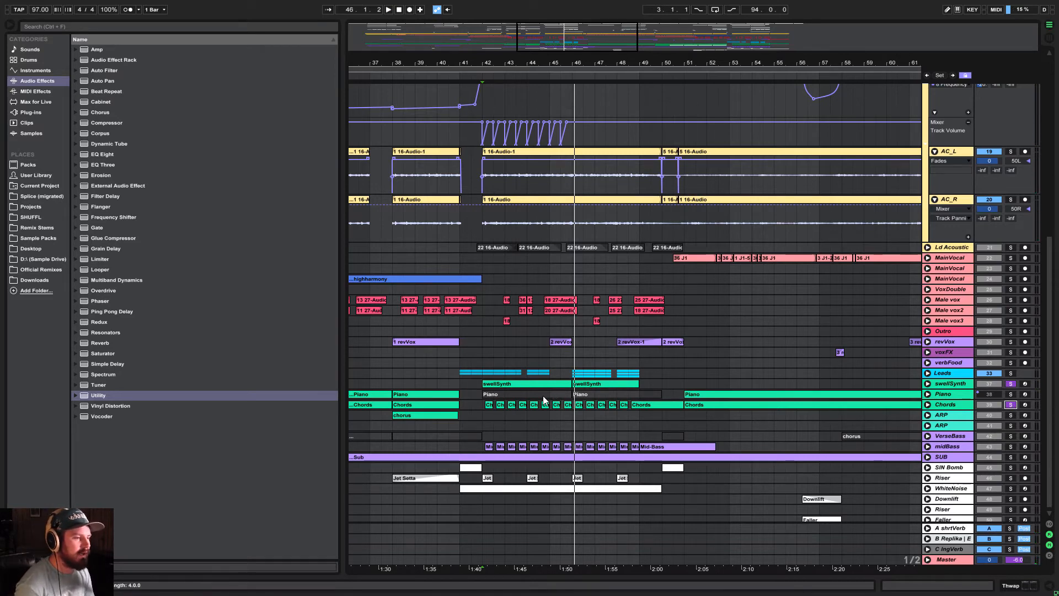
{"action": "key", "text": "space"}
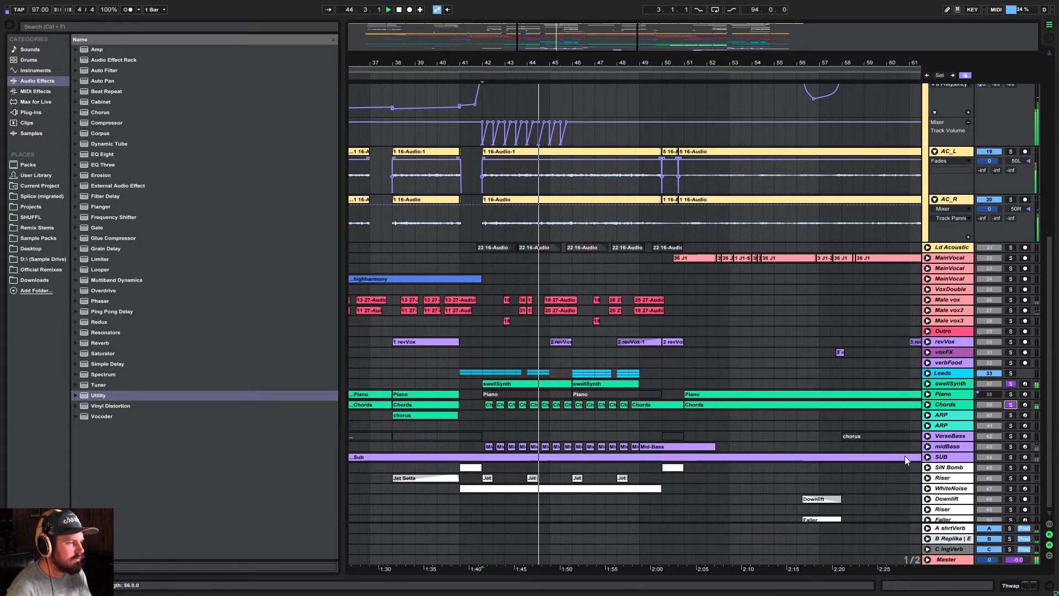
Unfold SUB, add midBass and SUB to the soloed tracks, and play from bar 42
{"action": "left_click", "coordinate": [928, 457]}
{"action": "scroll", "coordinate": [932, 455], "scroll_direction": "down", "scroll_amount": 2}
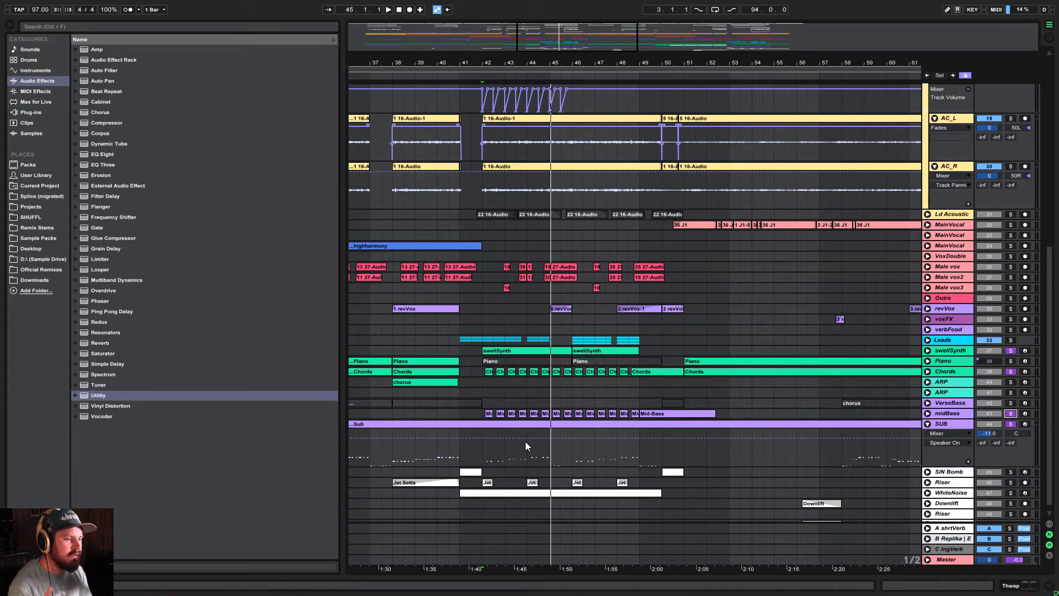
{"action": "left_click", "coordinate": [485, 398]}
{"action": "key", "text": "space"}
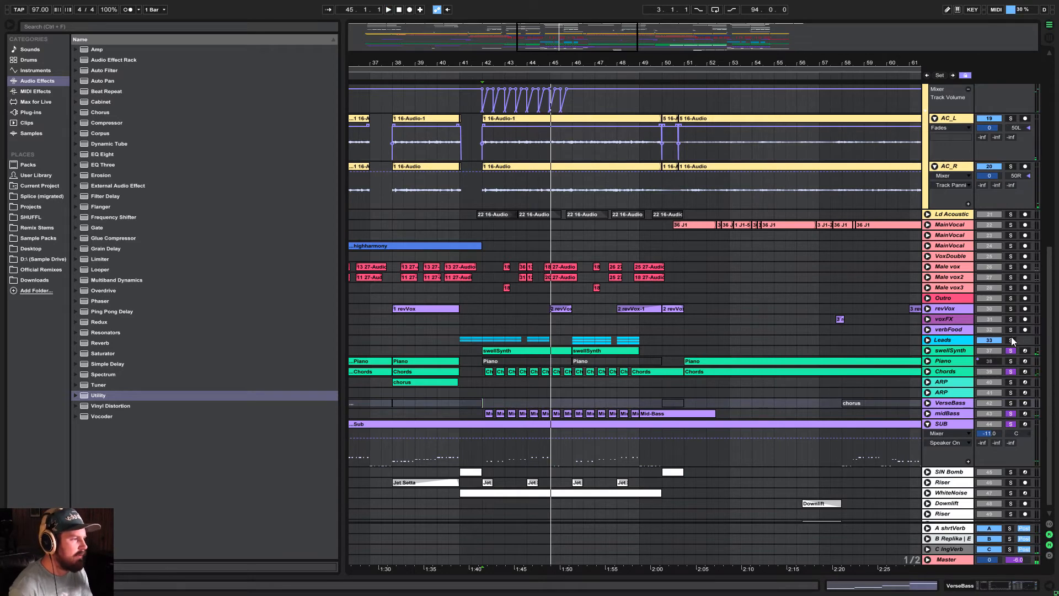
Unfold and solo the Leads group, and inspect the first voxtriment track's MIDI notes and device chain
{"action": "left_click", "coordinate": [927, 339]}
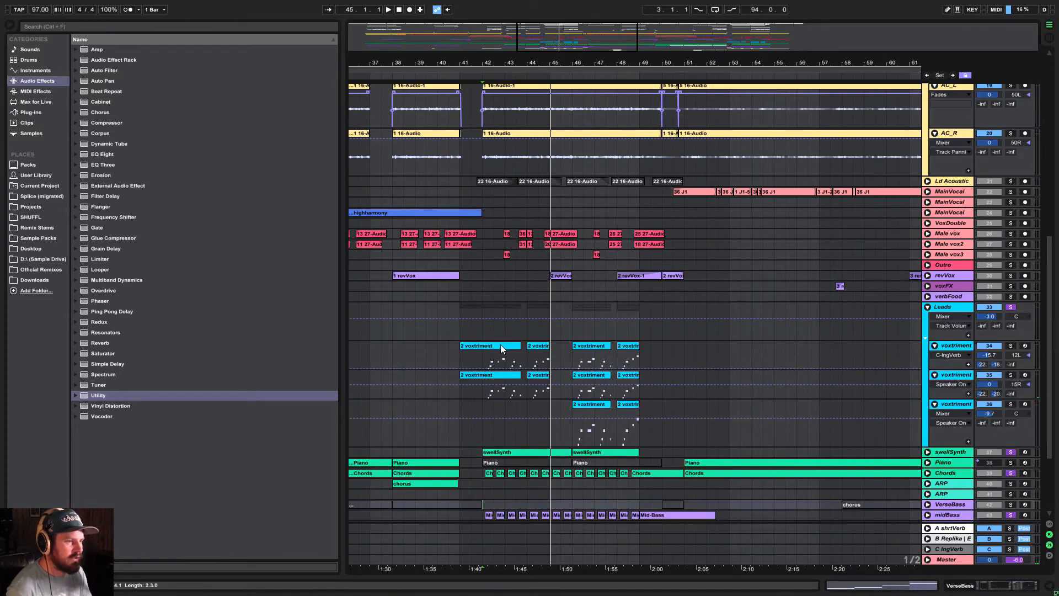
{"action": "left_click", "coordinate": [500, 346]}
{"action": "left_click", "coordinate": [1004, 585]}
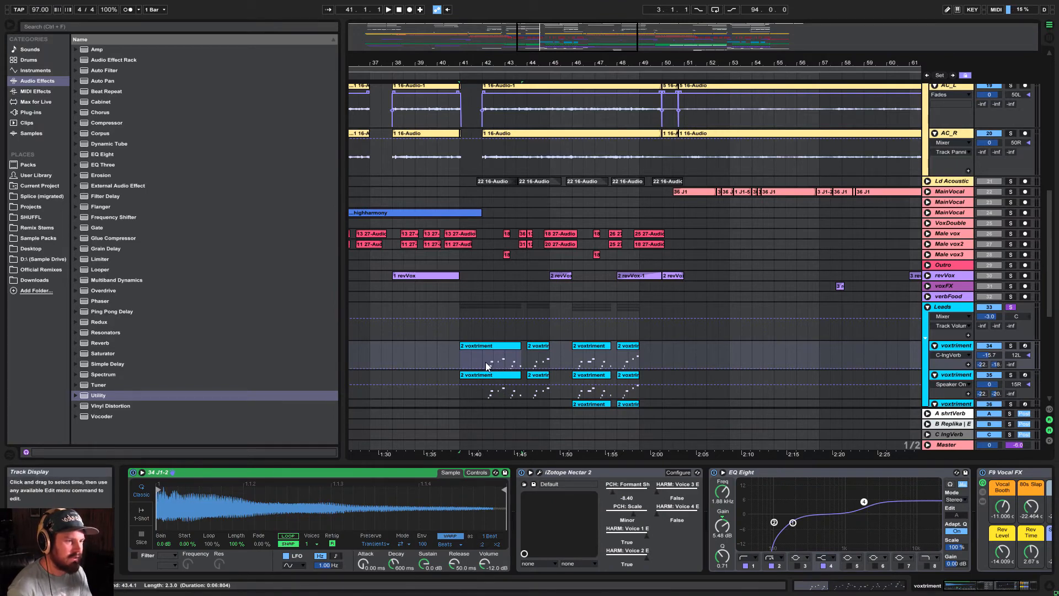
{"action": "double_click", "coordinate": [497, 343]}
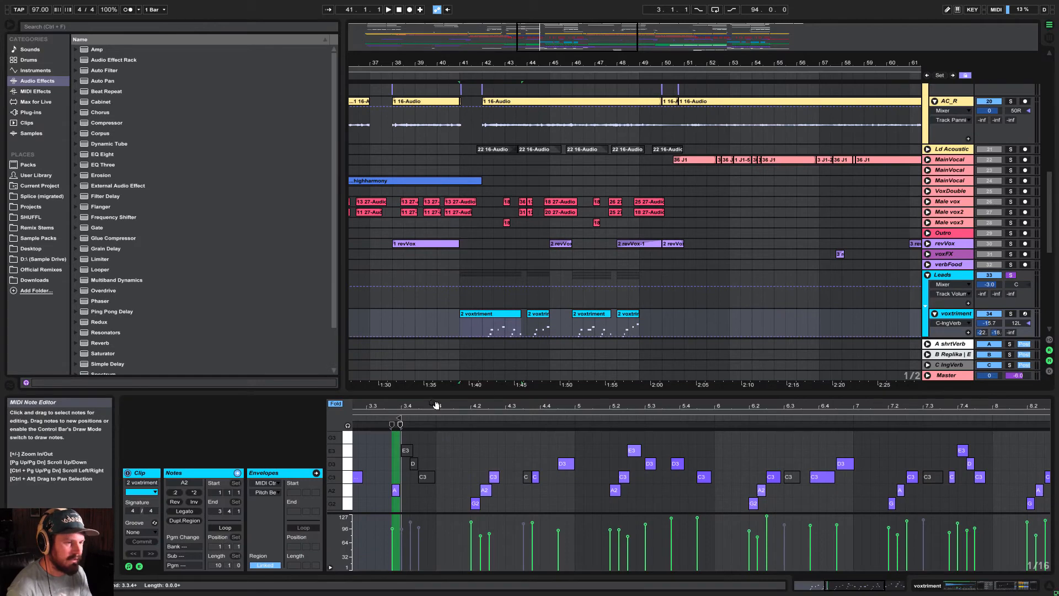
{"action": "left_click", "coordinate": [1016, 586]}
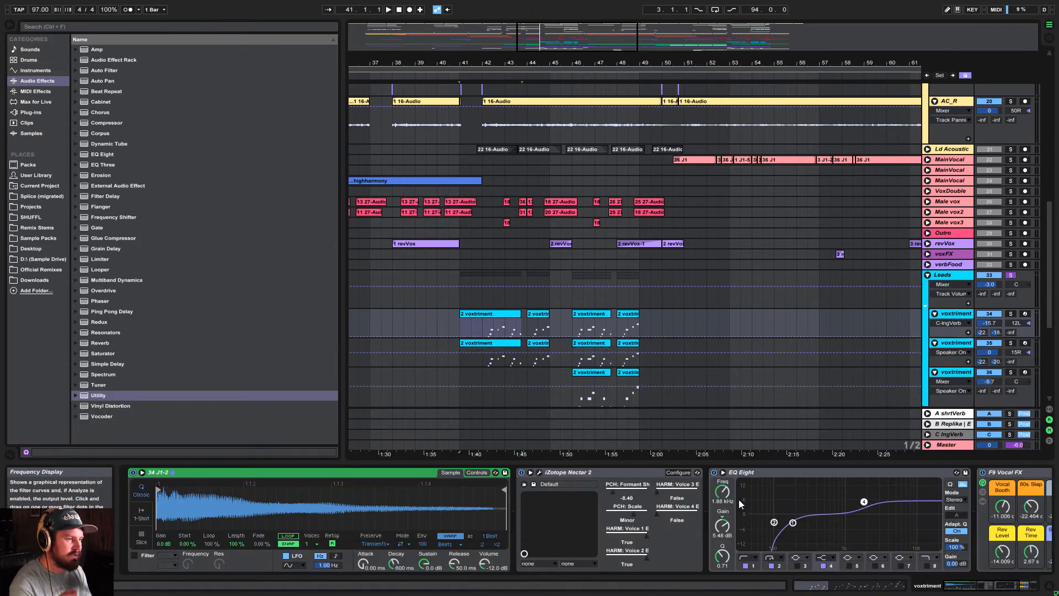
Solo only the first voxtriment track in the Leads group and play it from bar 42
{"action": "left_click", "coordinate": [486, 331]}
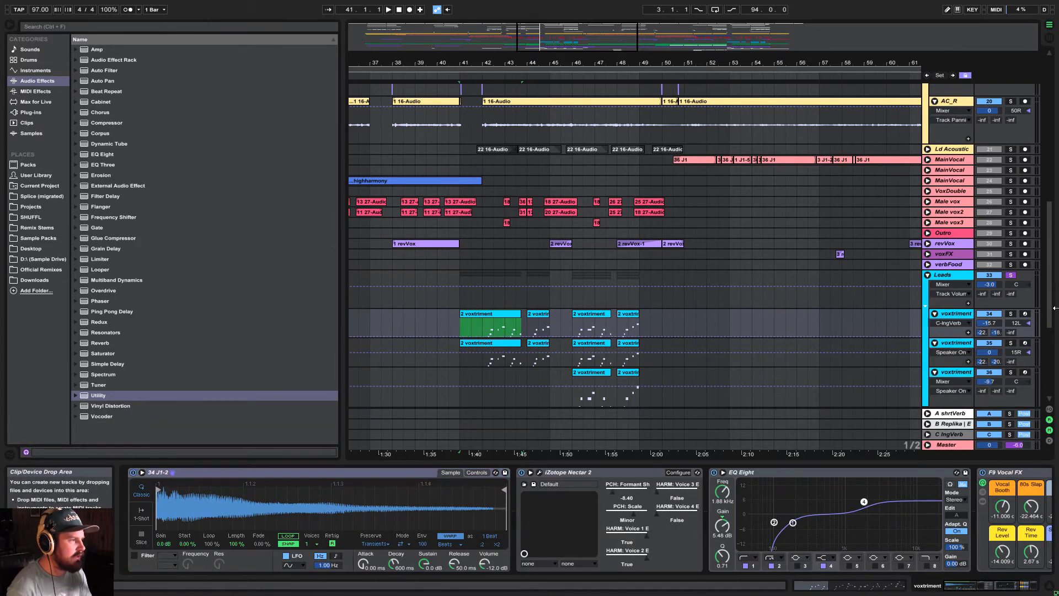
{"action": "left_click", "coordinate": [1011, 314]}
{"action": "key", "text": "space"}
{"action": "key", "text": "space"}
{"action": "left_click", "coordinate": [485, 329]}
{"action": "key", "text": "space"}
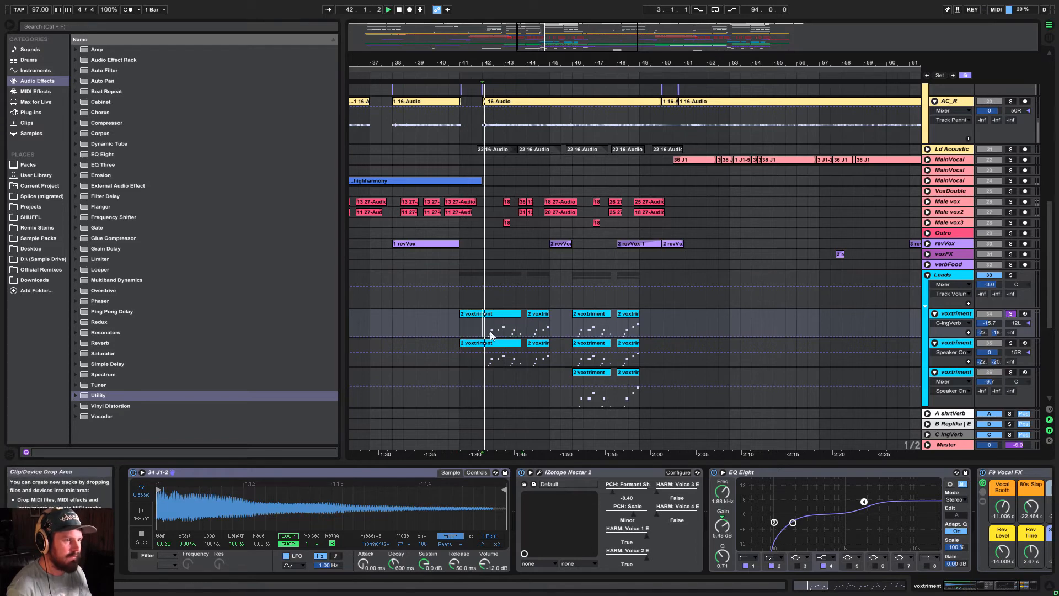
{"action": "scroll", "coordinate": [970, 307], "scroll_direction": "down", "scroll_amount": 3}
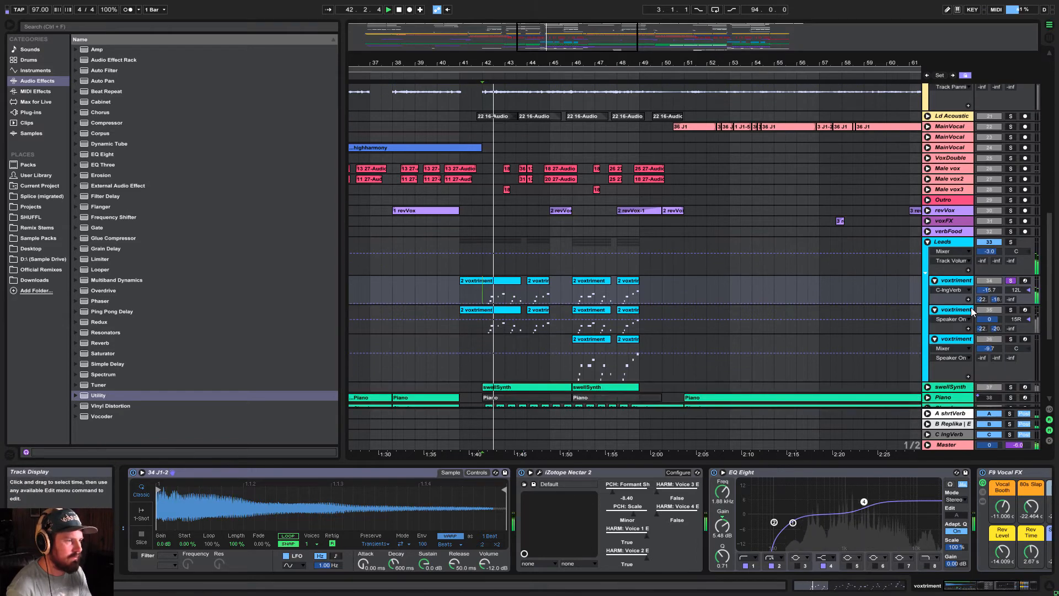
Solo the second voxtriment track on its own and play it from bar 42
{"action": "left_click", "coordinate": [1011, 309]}
{"action": "key", "text": "space"}
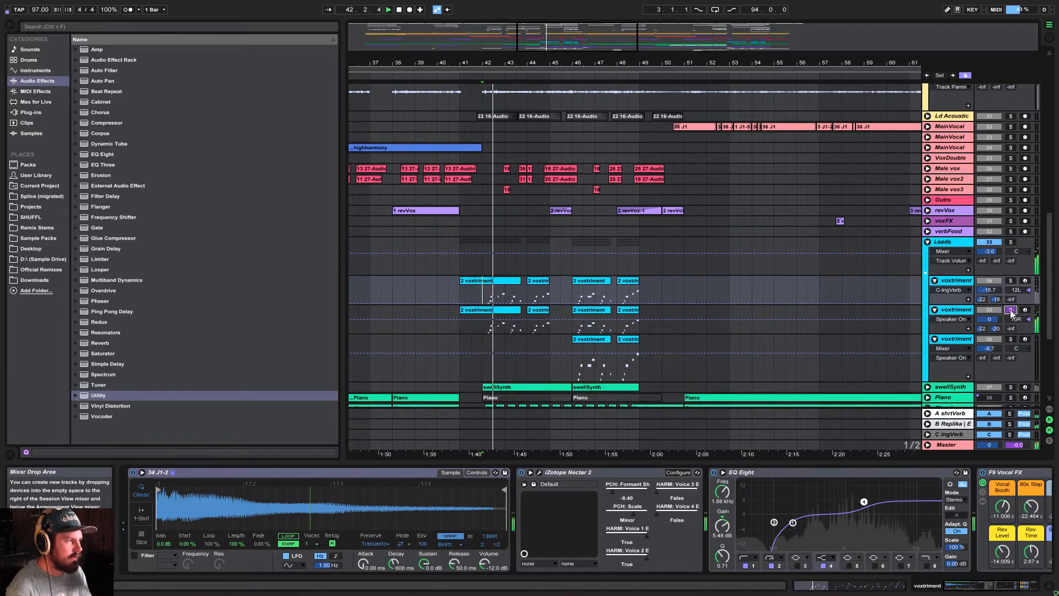
{"action": "key", "text": "space"}
Solo the whole Leads group and play it from bar 46, where the third voxtriment part enters
{"action": "left_click", "coordinate": [574, 368]}
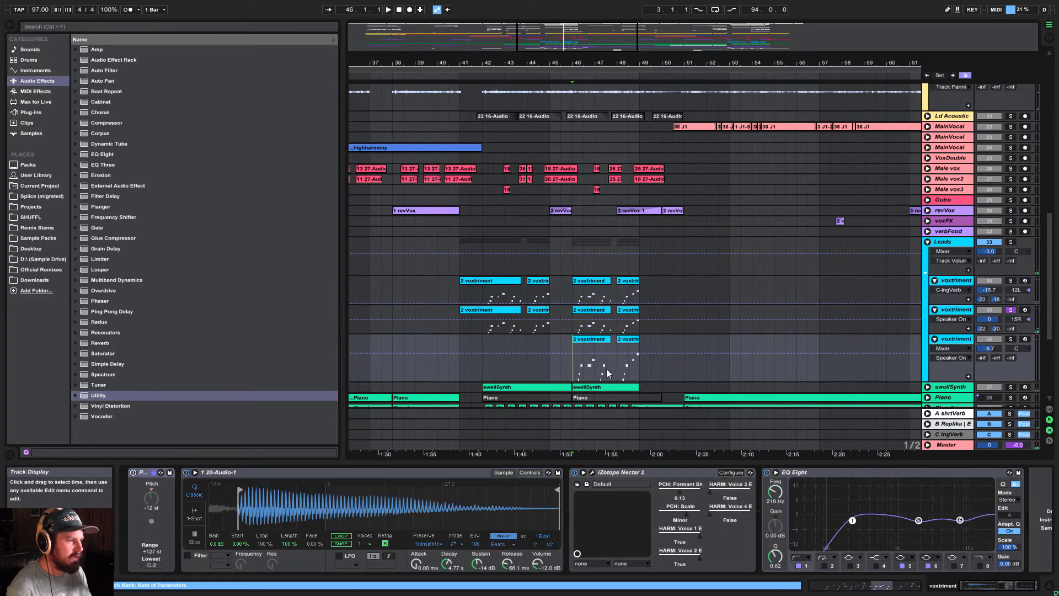
{"action": "left_click", "coordinate": [1011, 243]}
{"action": "key", "text": "space"}
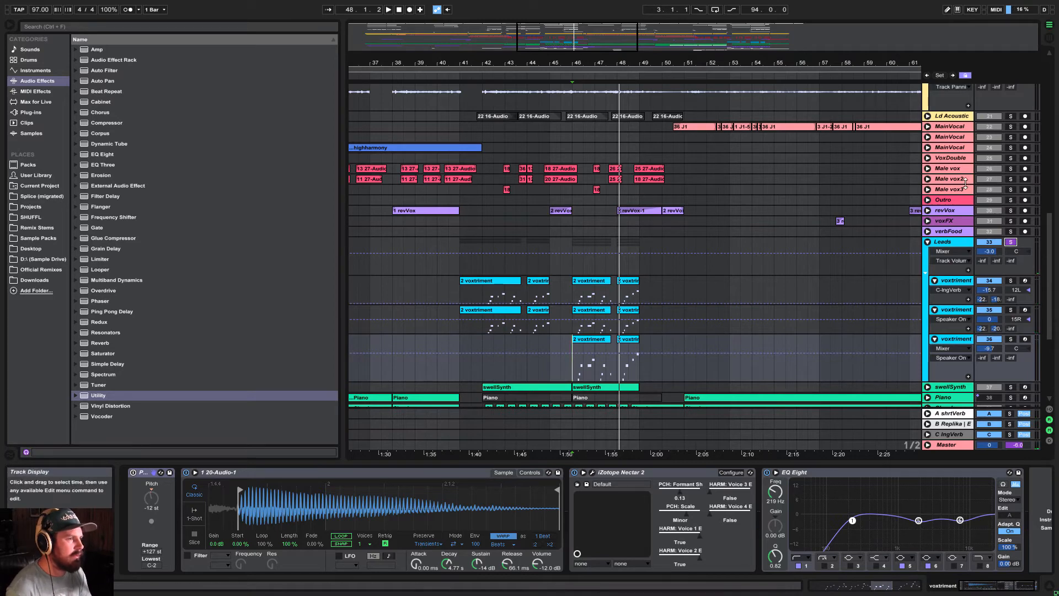
Solo Male vox, Male vox2 and Male vox3 along with the Leads group and play them from bar 42
{"action": "left_click", "coordinate": [1010, 179]}
{"action": "left_click", "coordinate": [1010, 189]}
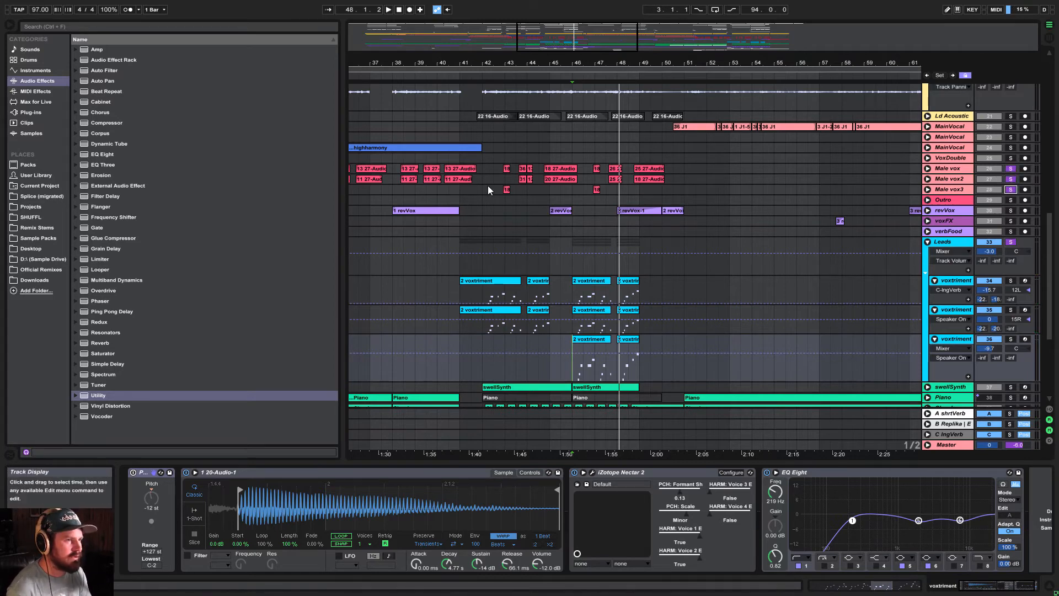
{"action": "left_click", "coordinate": [484, 170]}
{"action": "key", "text": "space"}
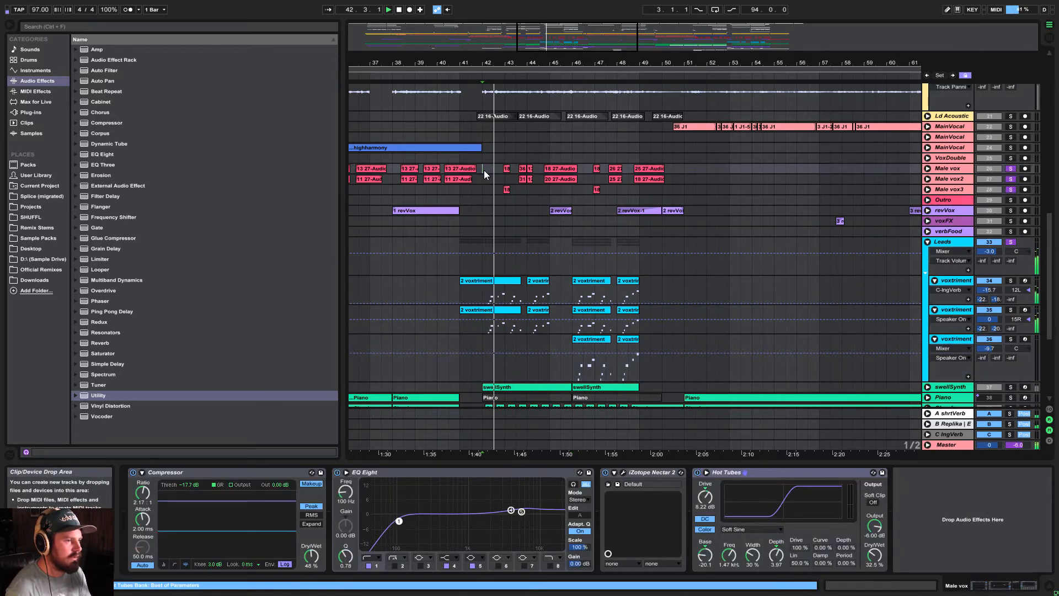
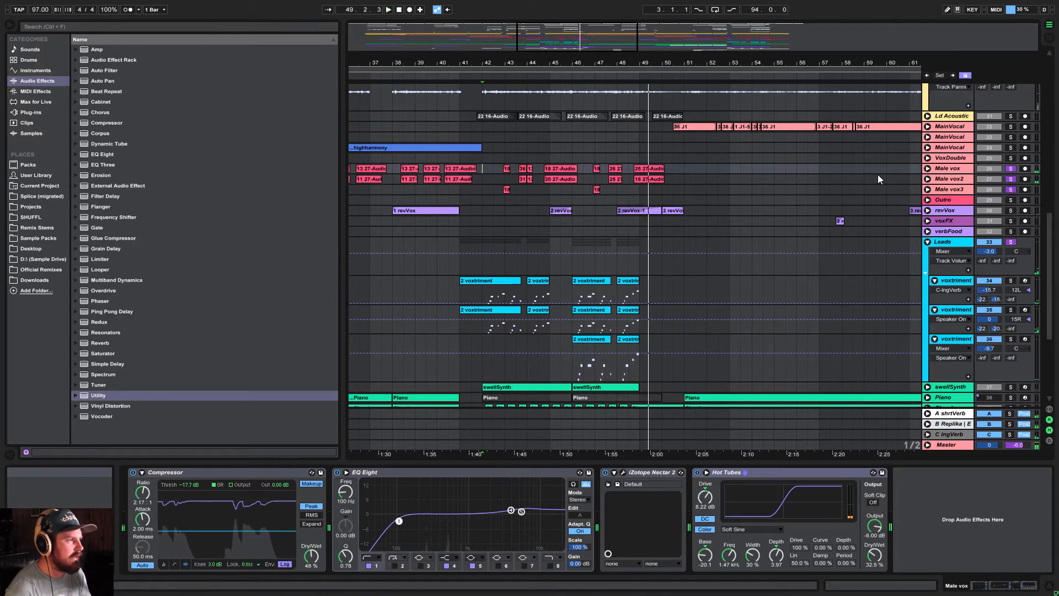
Set the transpose of the Male vox3 clip at bar 43 to 0 st and play from bar 43
{"action": "left_click", "coordinate": [507, 189]}
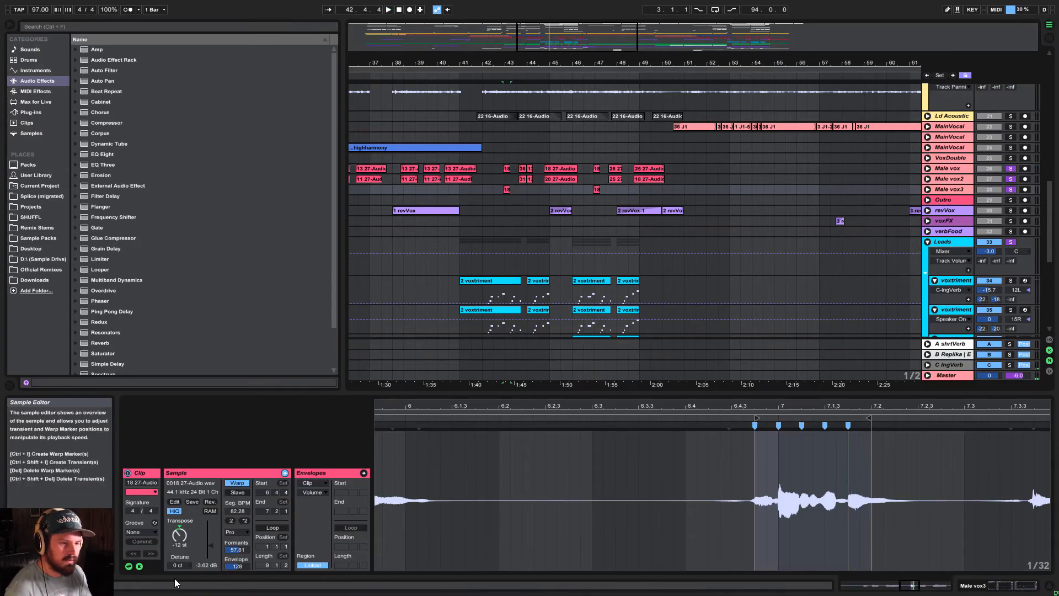
{"action": "left_click", "coordinate": [502, 170]}
{"action": "key", "text": "space"}
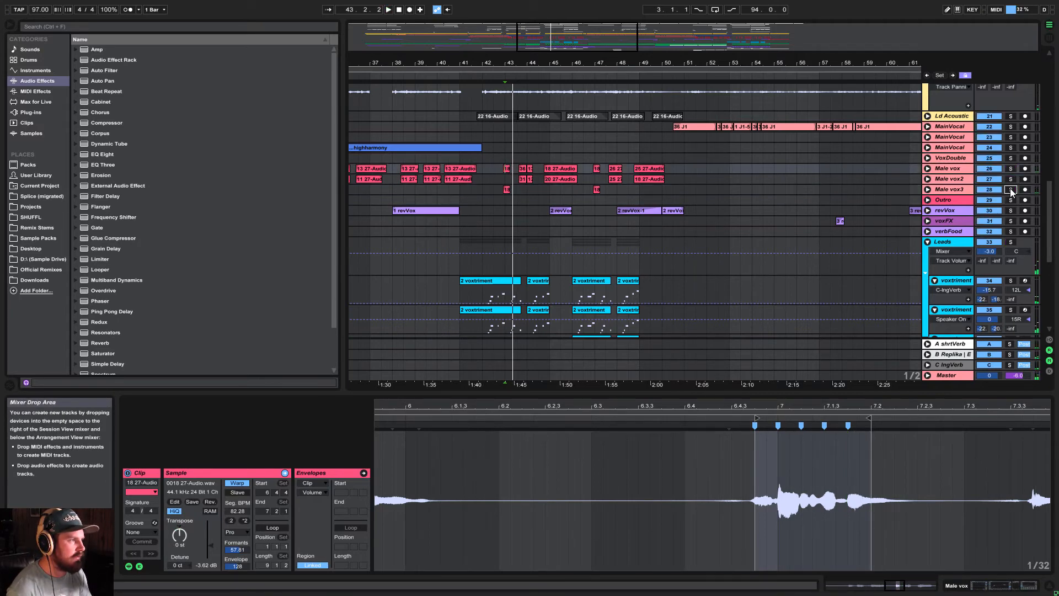
Solo Male vox3 and examine the warp mode options of its clip at bar 43
{"action": "left_click", "coordinate": [1010, 189]}
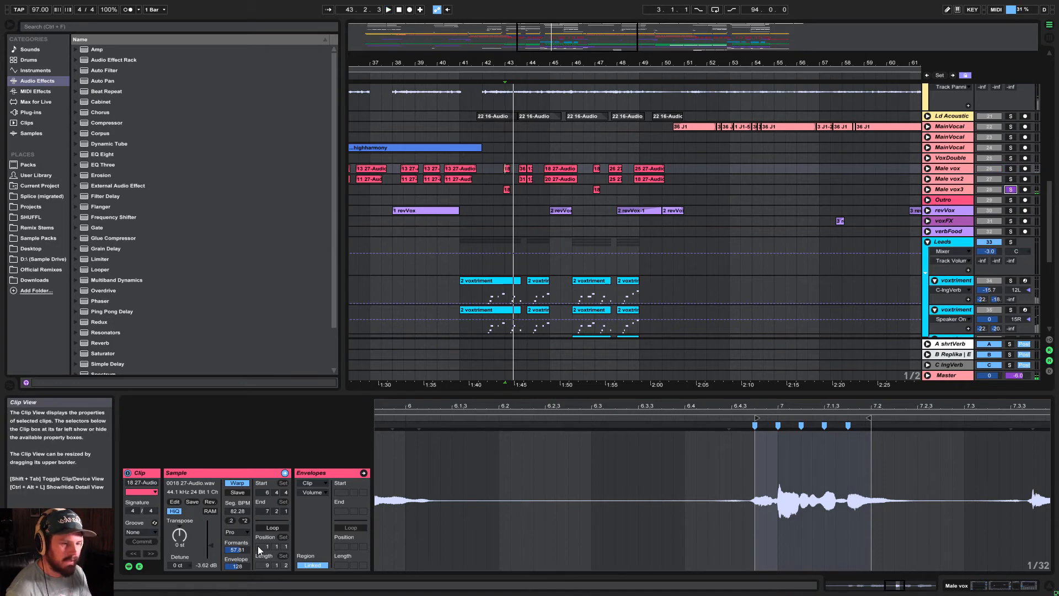
{"action": "left_click", "coordinate": [236, 532]}
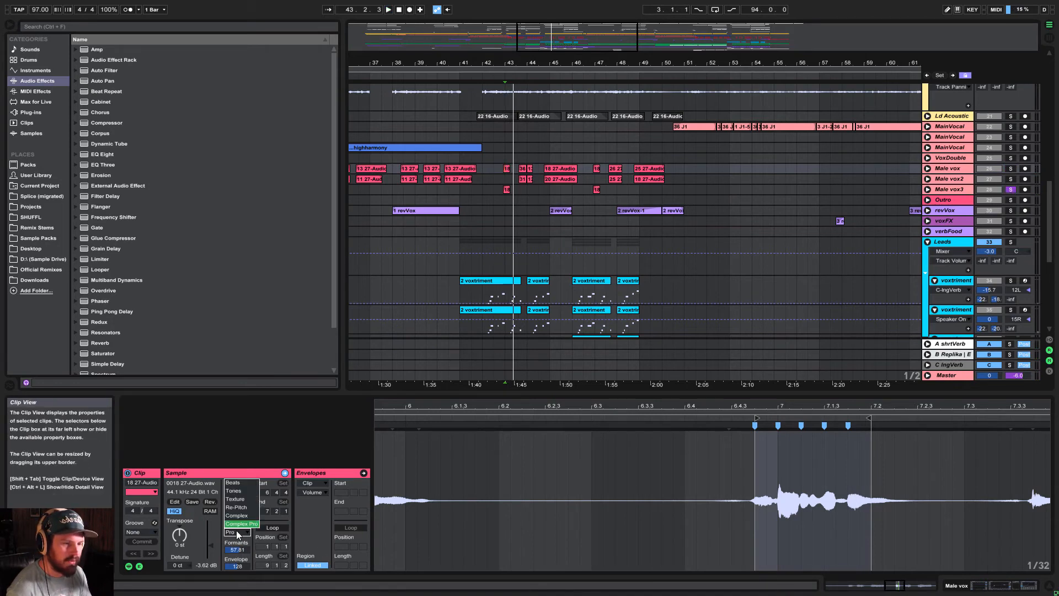
{"action": "left_click", "coordinate": [239, 530]}
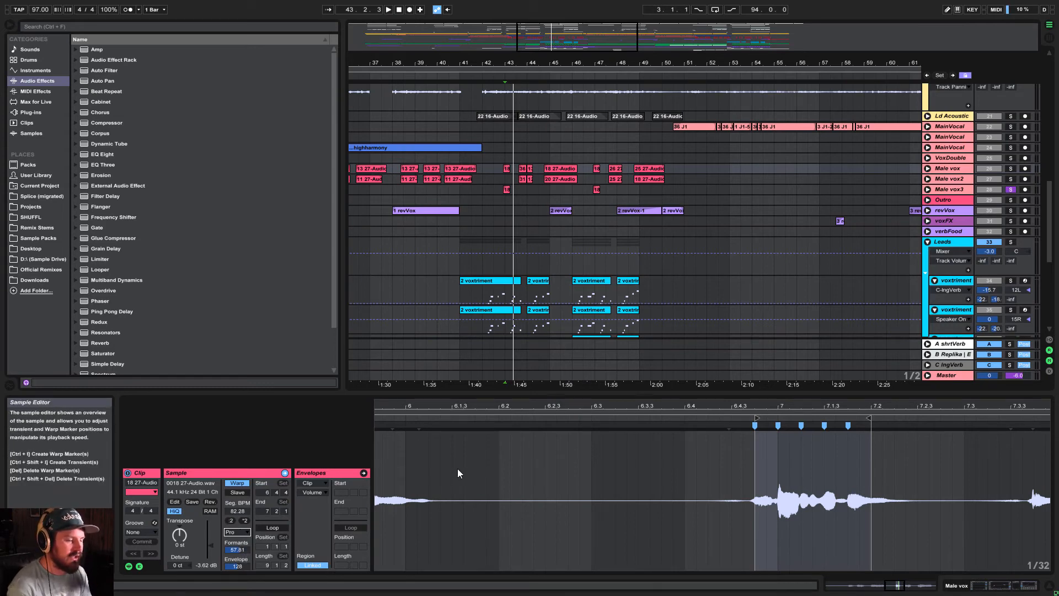
Clear the solos on the male vocal tracks and play the full mix from bar 43
{"action": "left_click", "coordinate": [1010, 168]}
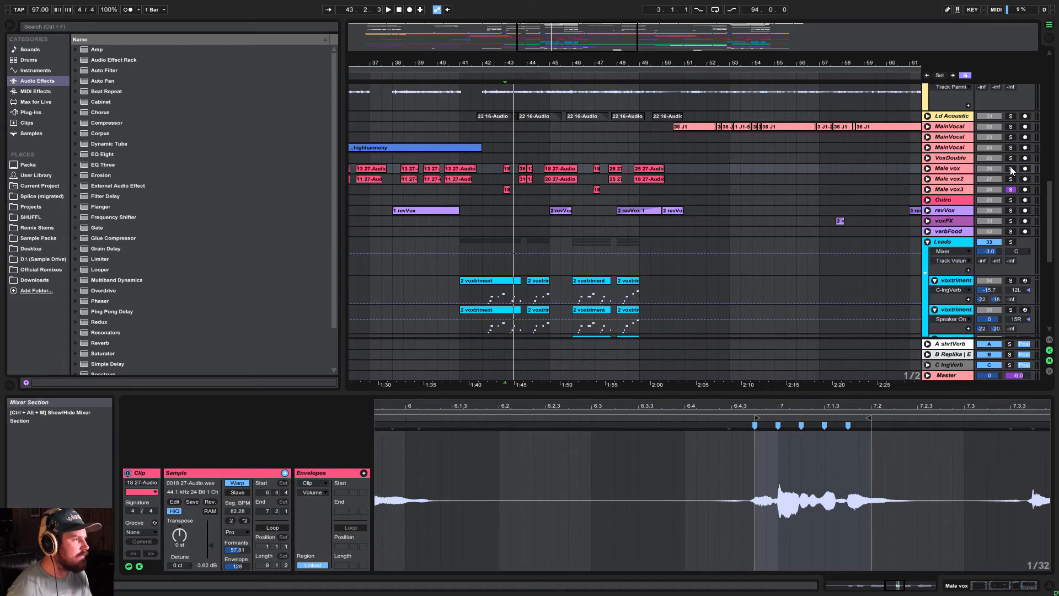
{"action": "key", "text": "space"}
{"action": "key", "text": "space"}
{"action": "left_click", "coordinate": [1009, 169]}
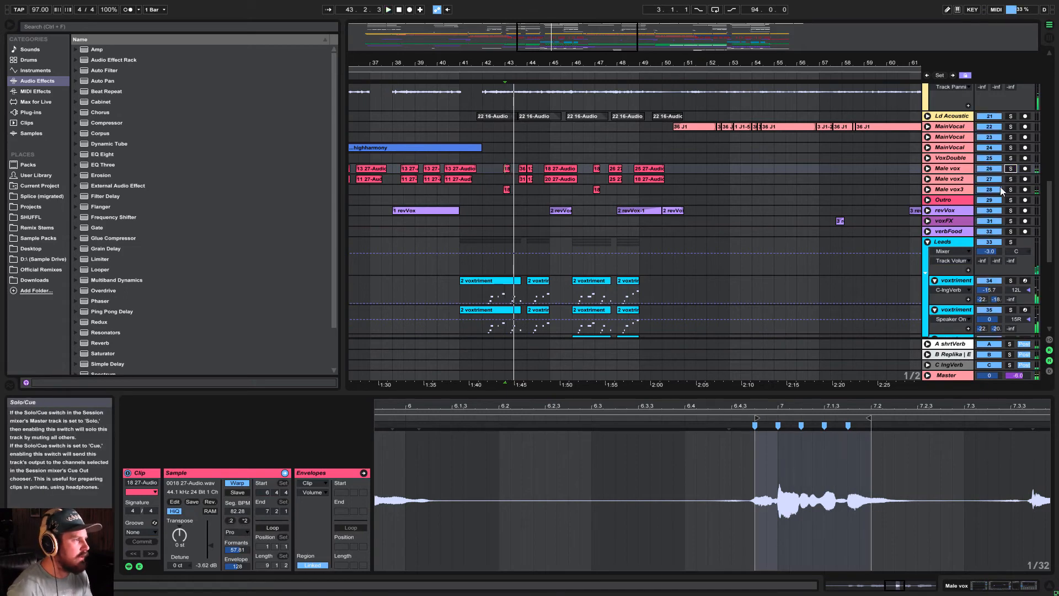
Hide the clip details, move the playback start to bar 42 and unfold the swellSynth track
{"action": "left_click", "coordinate": [1049, 586]}
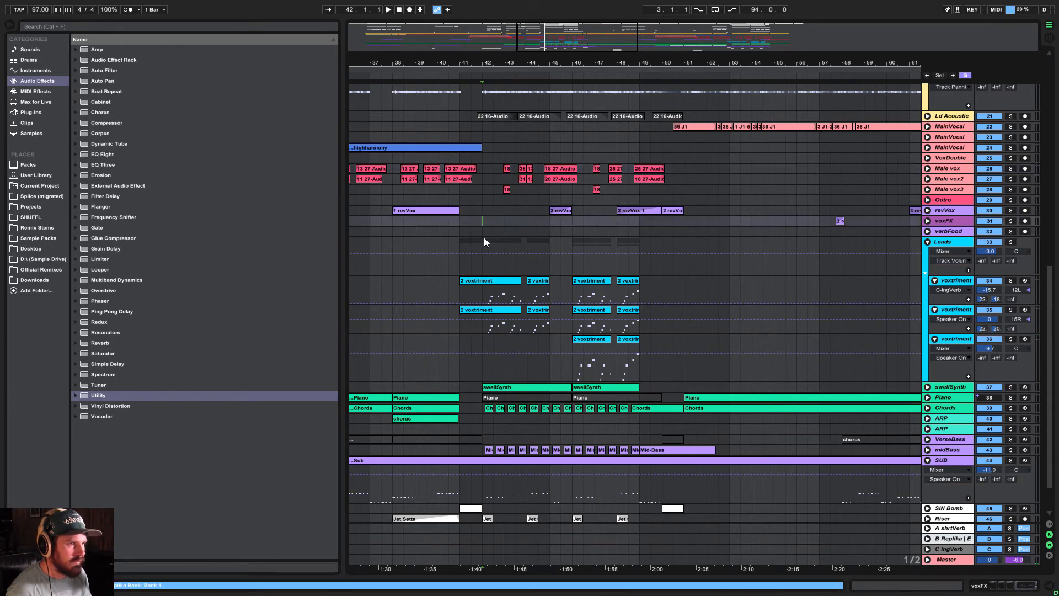
{"action": "left_click", "coordinate": [483, 238]}
{"action": "scroll", "coordinate": [484, 237], "scroll_direction": "down", "scroll_amount": 2}
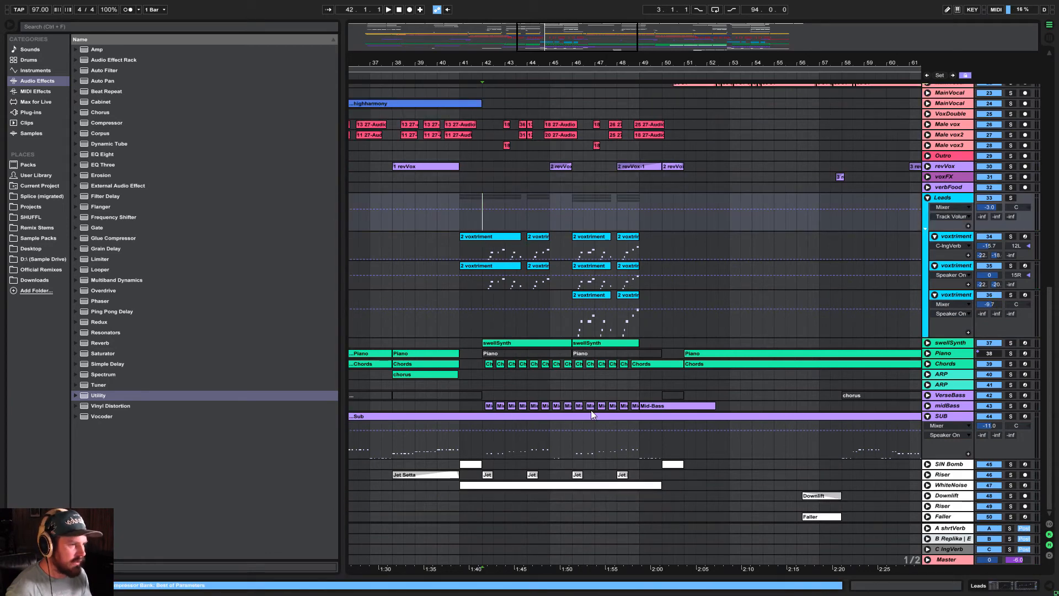
{"action": "left_click", "coordinate": [928, 342]}
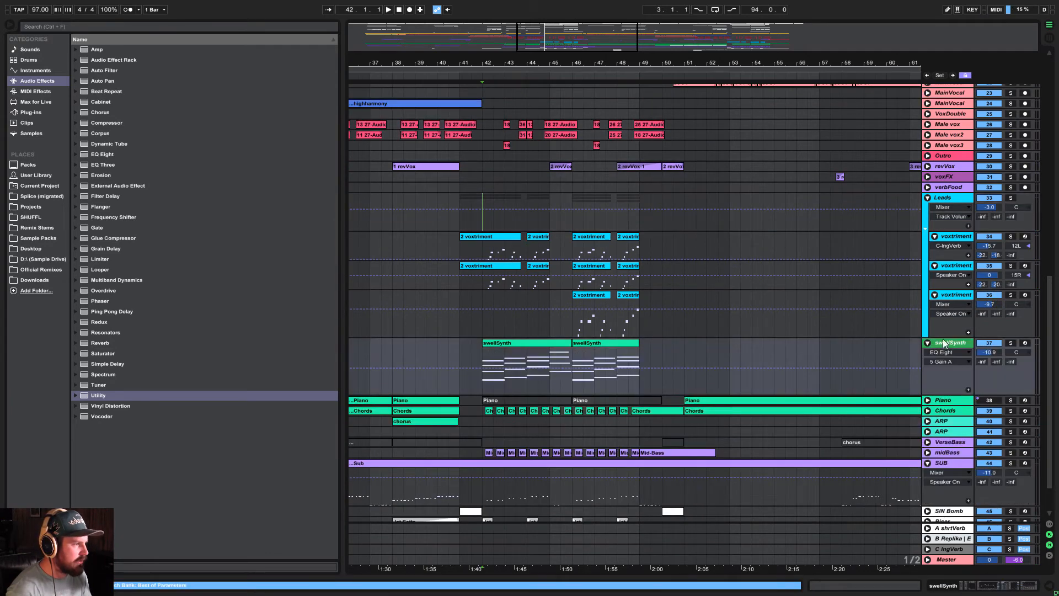
Inspect the notes of the swellSynth clip at bar 42 and bring up the track's device chain
{"action": "left_click", "coordinate": [539, 375]}
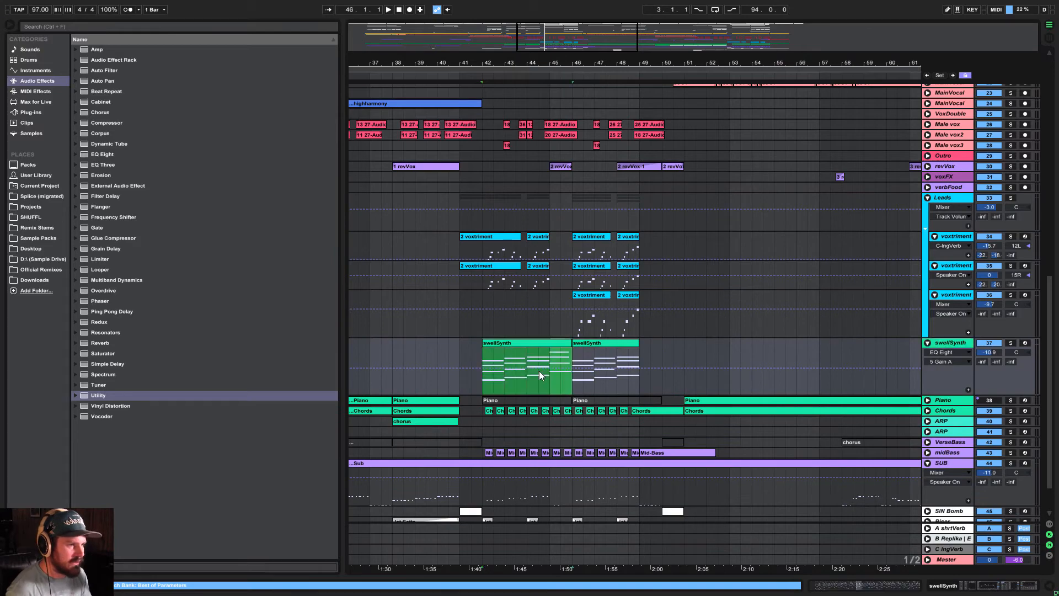
{"action": "left_click", "coordinate": [997, 589]}
{"action": "double_click", "coordinate": [525, 343]}
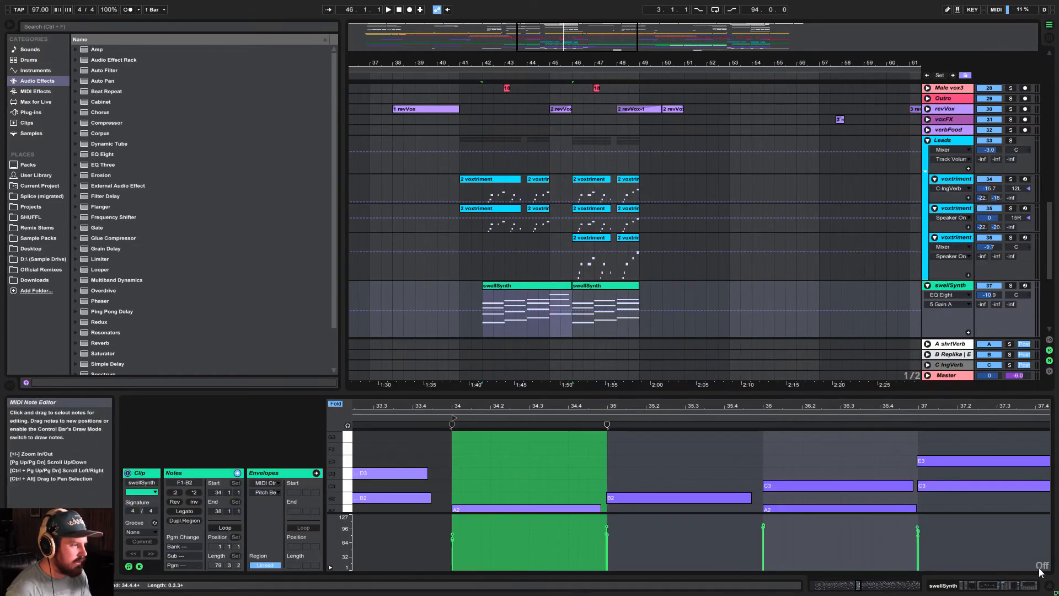
{"action": "left_click", "coordinate": [1049, 586]}
{"action": "double_click", "coordinate": [548, 299]}
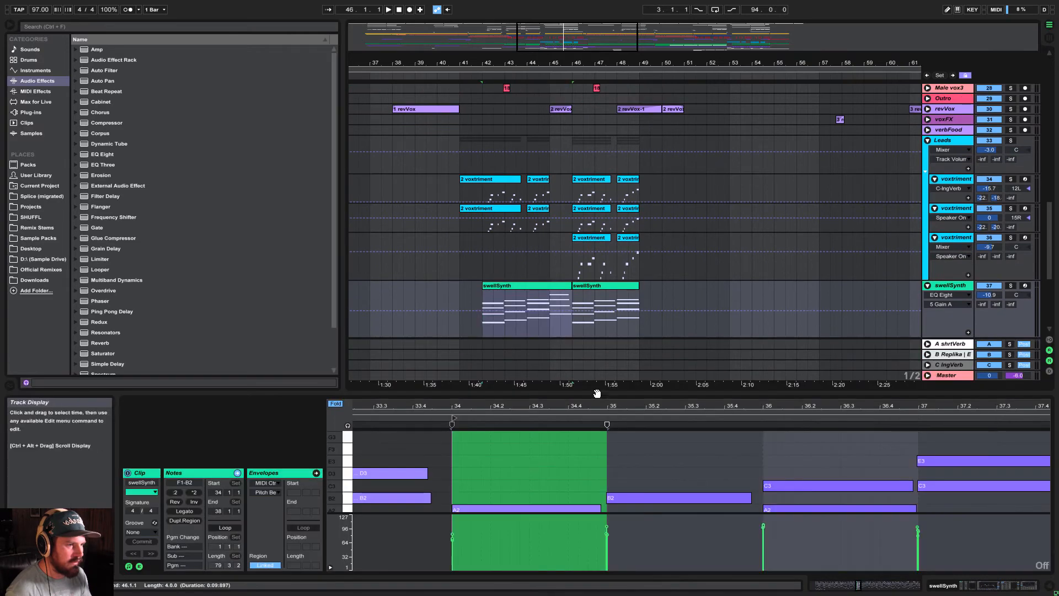
{"action": "left_click", "coordinate": [1014, 583]}
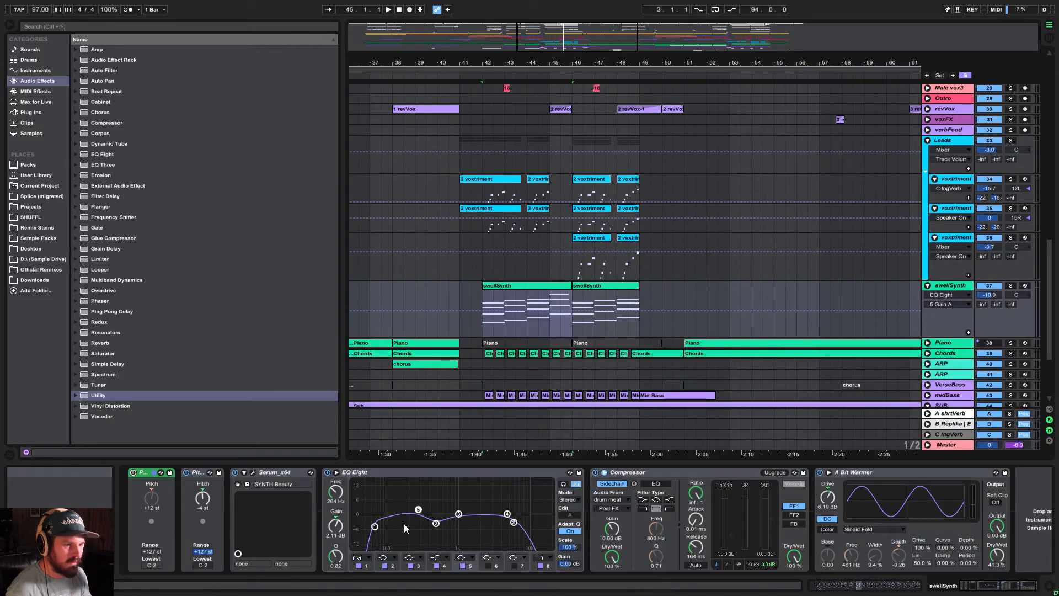
Open the Serum instrument on swellSynth, solo the track and play it from bar 42 while viewing LFO 2
{"action": "left_click", "coordinate": [253, 473]}
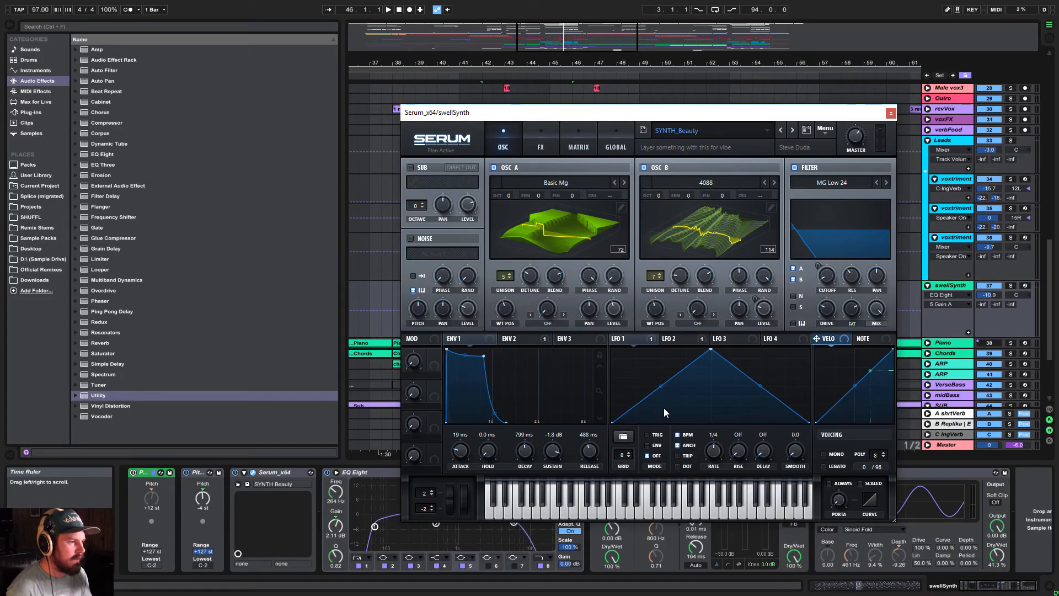
{"action": "left_click", "coordinate": [1011, 285]}
{"action": "key", "text": "space"}
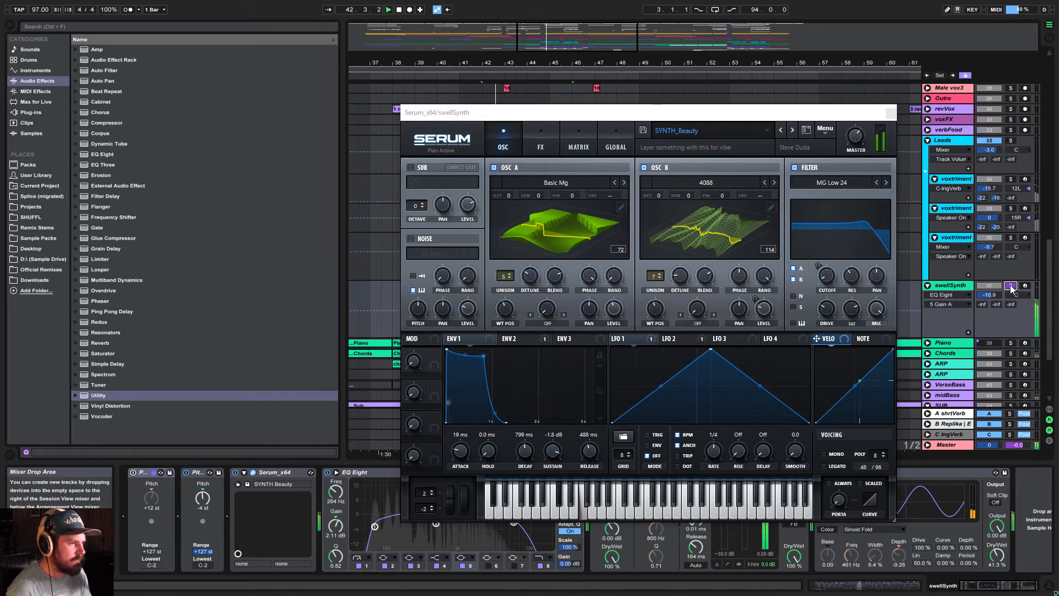
{"action": "left_click", "coordinate": [673, 338]}
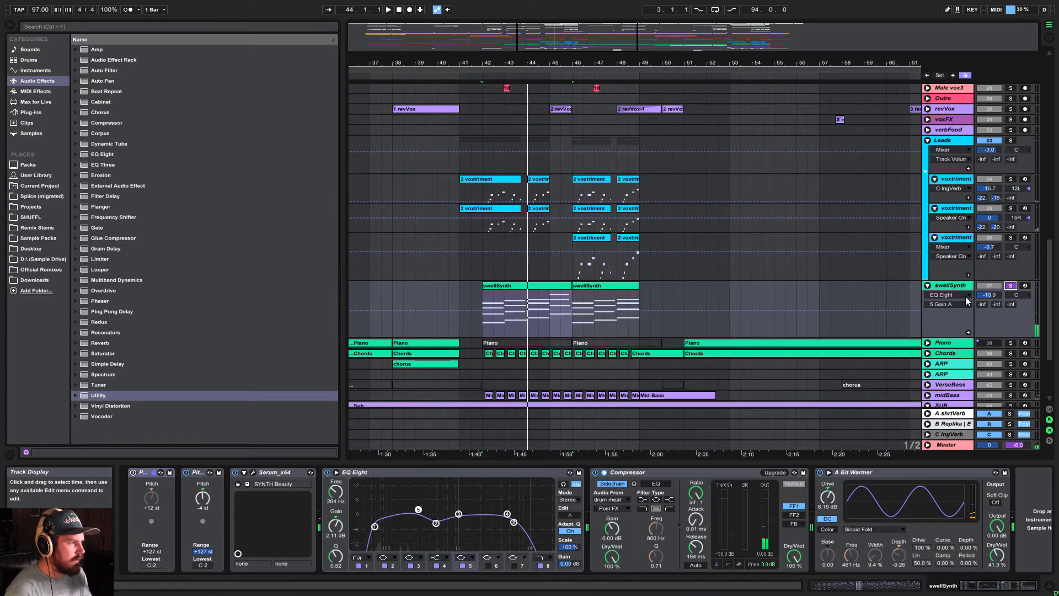
Reopen Serum on swellSynth and look over its preset categories, effects page and Envelope 2
{"action": "left_click", "coordinate": [238, 484]}
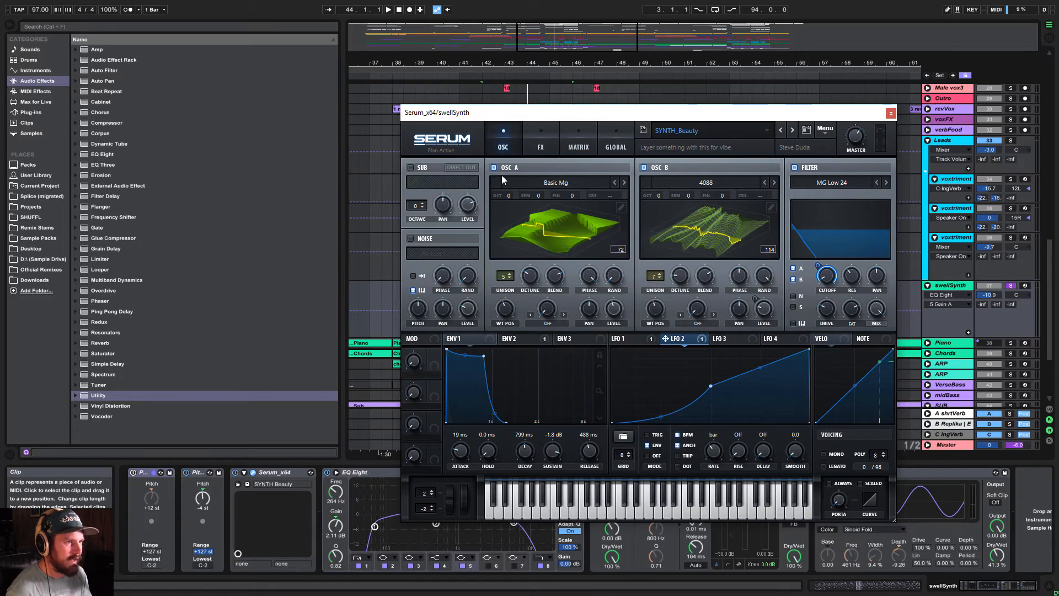
{"action": "left_click", "coordinate": [710, 131]}
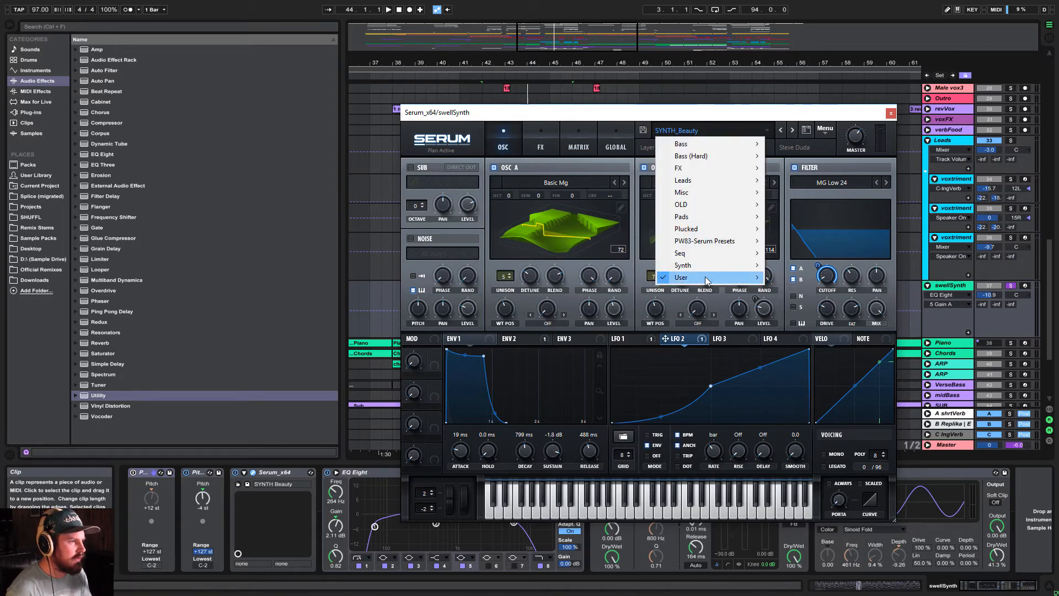
{"action": "mouse_move", "coordinate": [705, 280]}
{"action": "left_click", "coordinate": [788, 115]}
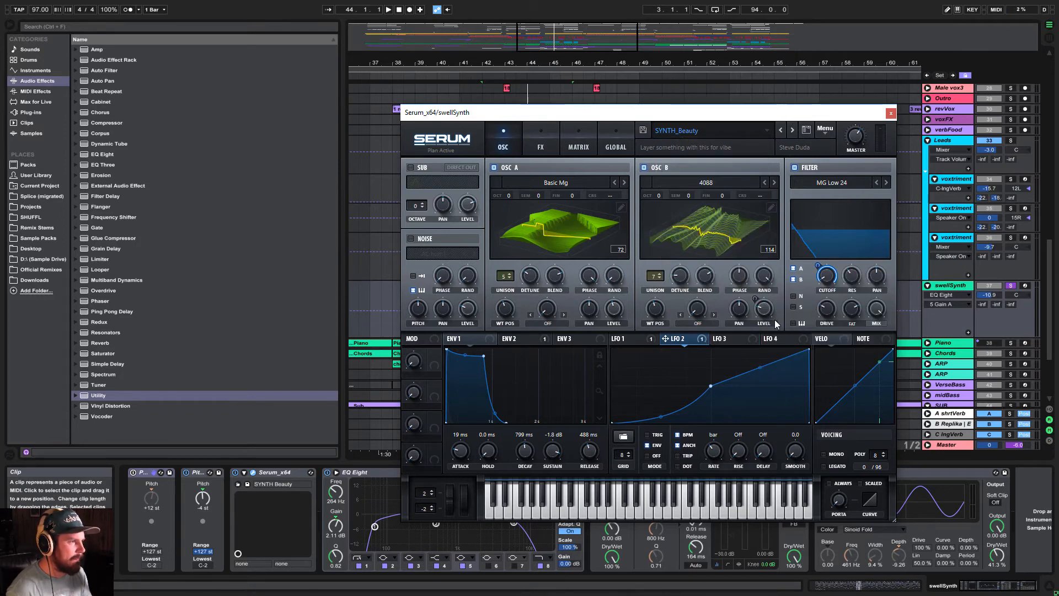
{"action": "left_click", "coordinate": [540, 148]}
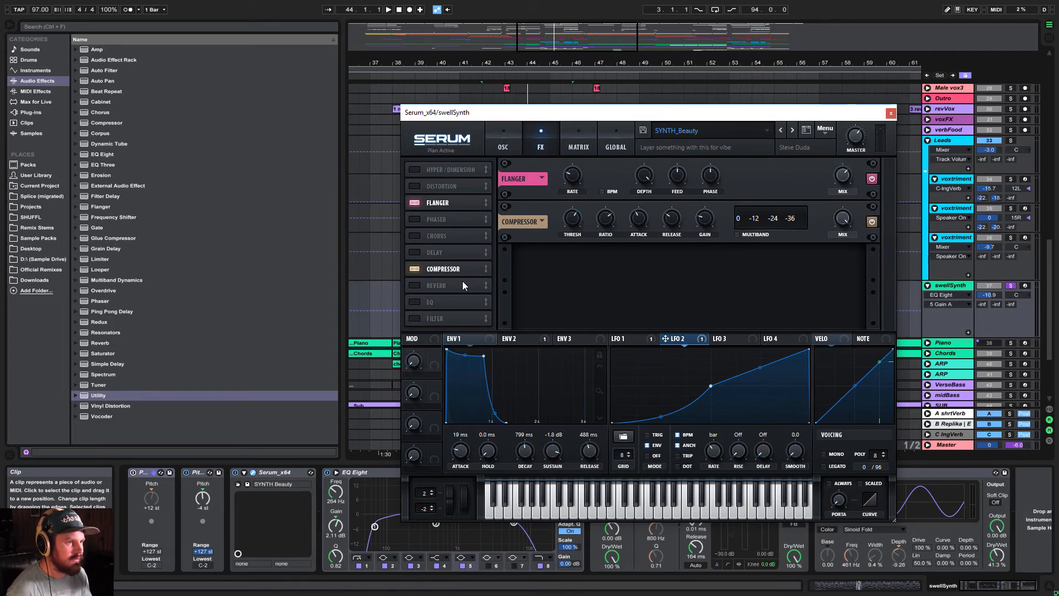
{"action": "left_click", "coordinate": [516, 145]}
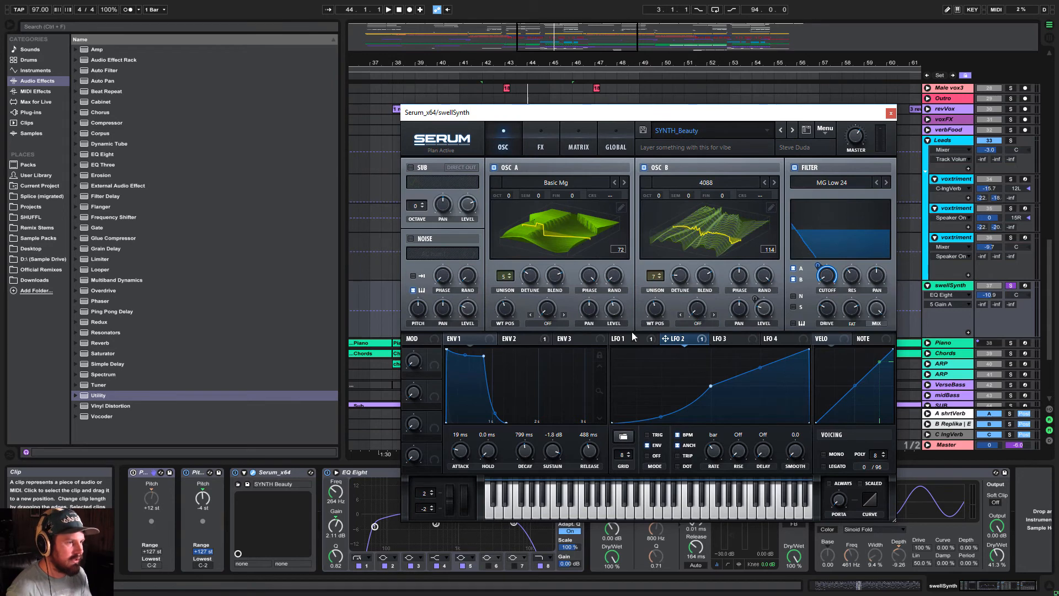
{"action": "left_click", "coordinate": [512, 340]}
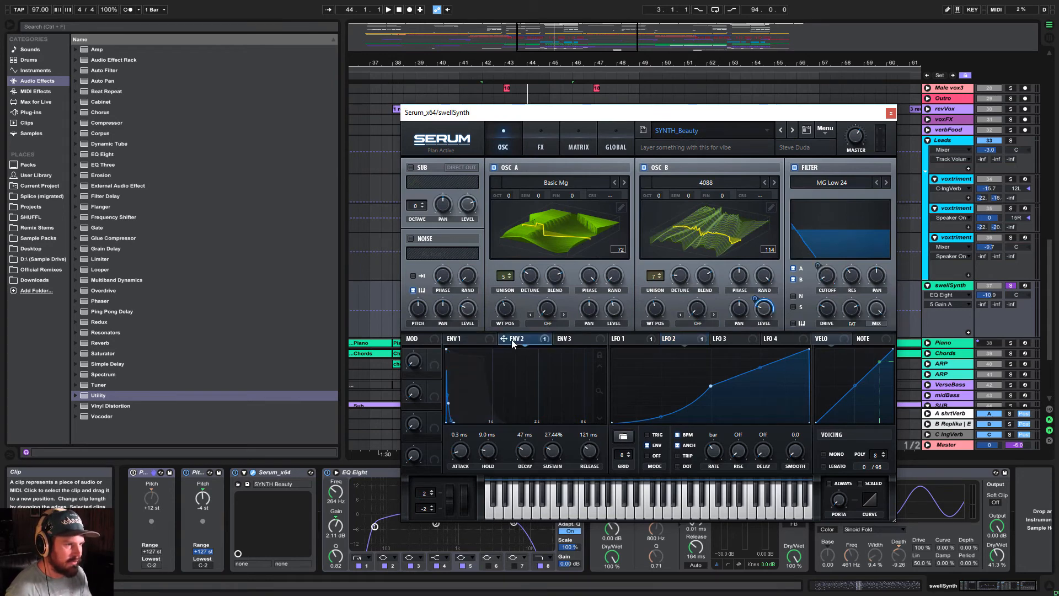
Play swellSynth from bar 42 while checking Serum's LFO 1 to LFO 4 shapes, and close the plug-in
{"action": "key", "text": "space"}
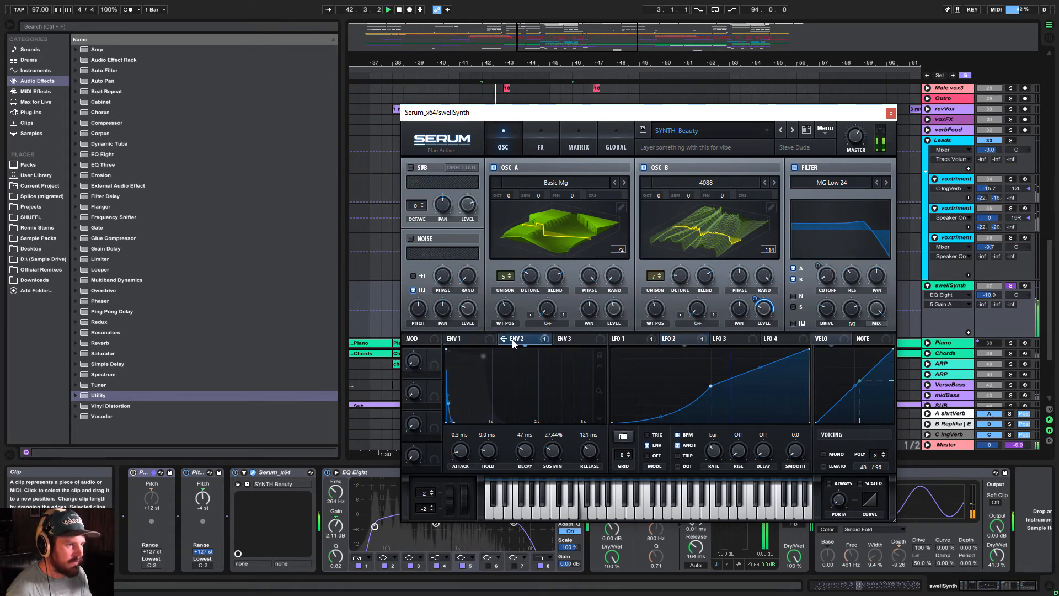
{"action": "left_click", "coordinate": [626, 338]}
{"action": "left_click", "coordinate": [676, 338]}
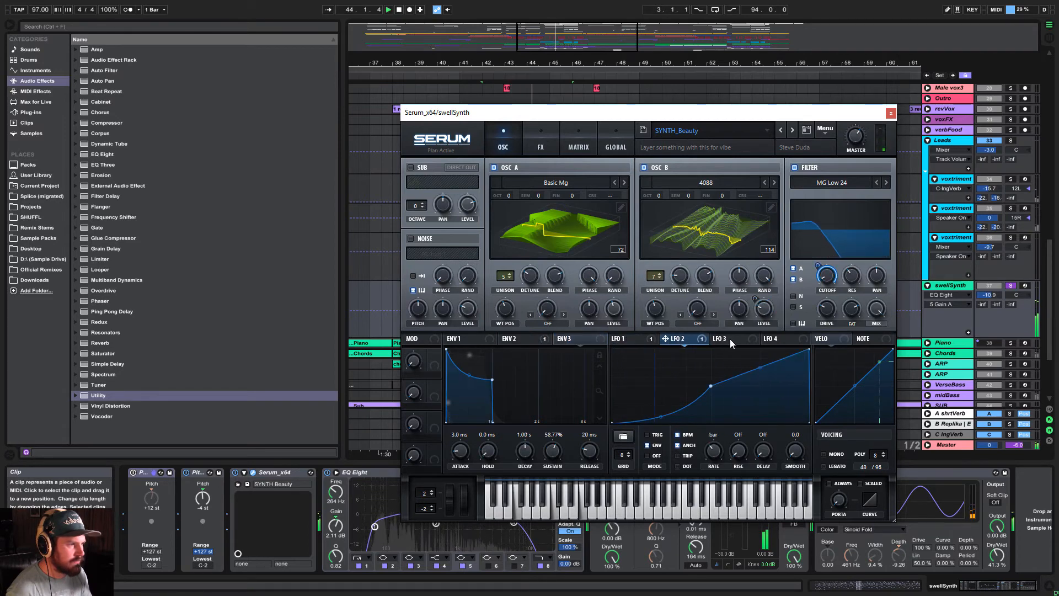
{"action": "left_click", "coordinate": [730, 339]}
{"action": "left_click", "coordinate": [779, 338]}
{"action": "key", "text": "space"}
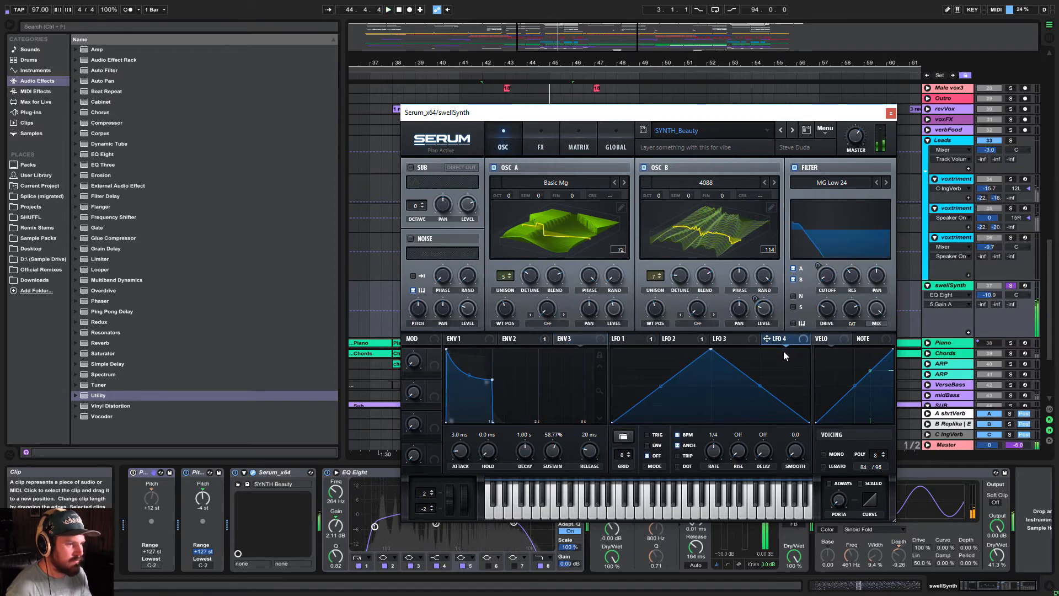
{"action": "left_click", "coordinate": [891, 113]}
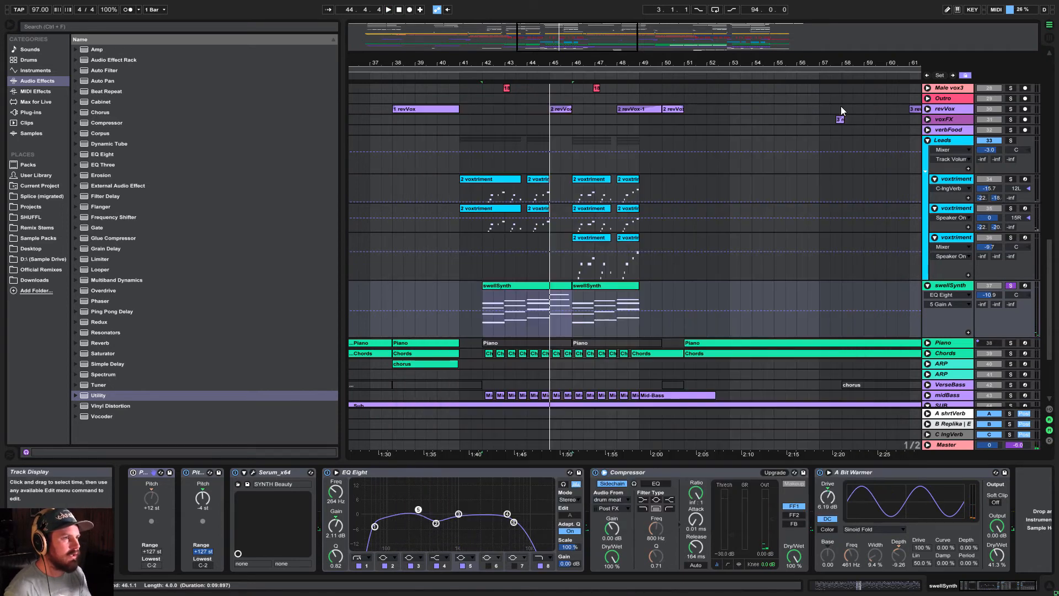
Unfold the Chords track, solo it in place of swellSynth and play it from bar 42
{"action": "left_click_drag", "start_coordinate": [711, 62], "coordinate": [844, 74]}
{"action": "scroll", "coordinate": [794, 231], "scroll_direction": "down", "scroll_amount": 2}
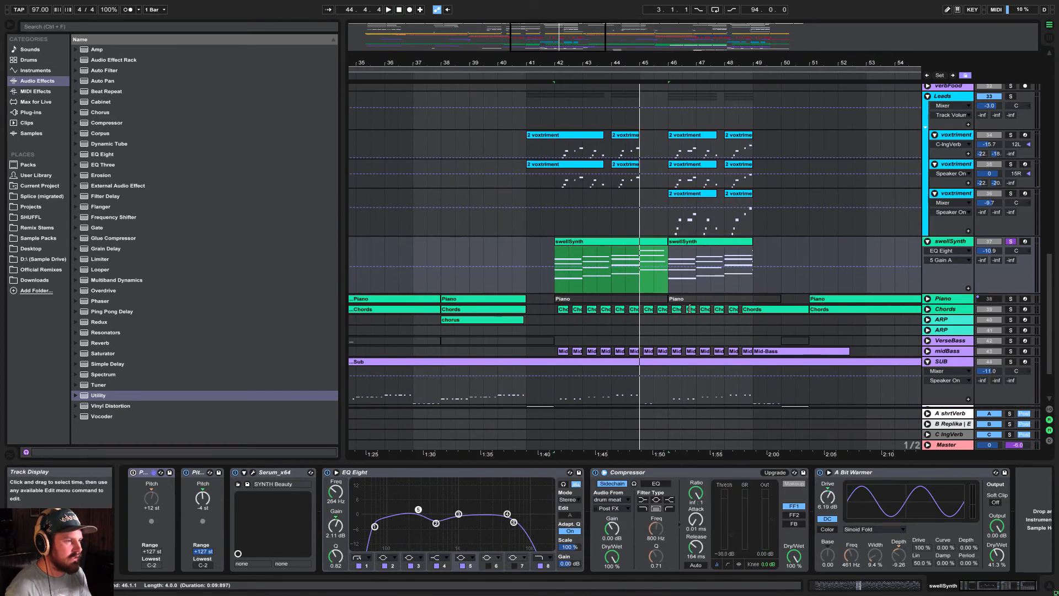
{"action": "left_click_drag", "start_coordinate": [700, 62], "coordinate": [687, 54]}
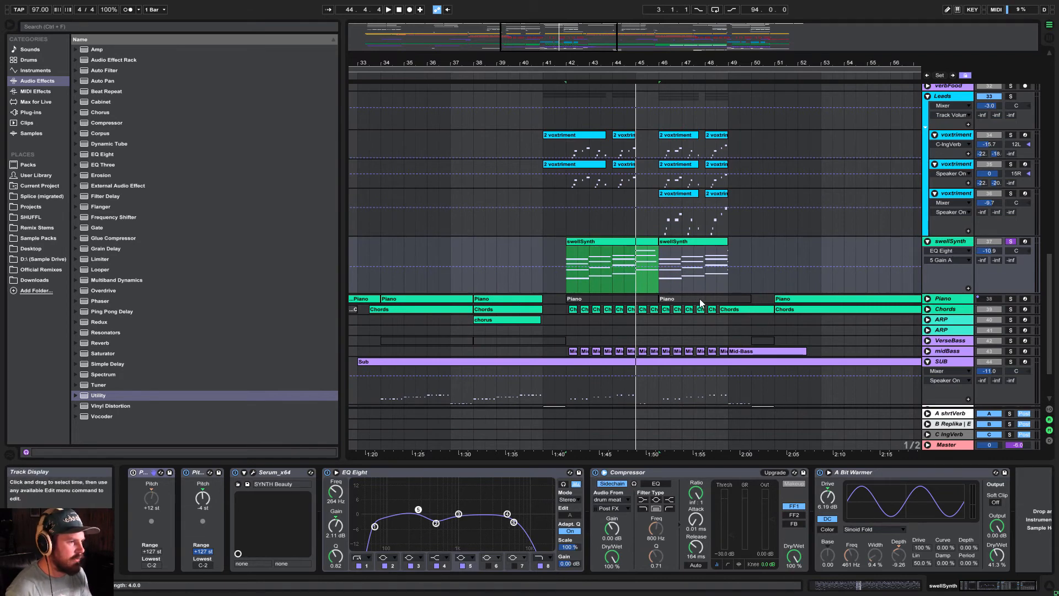
{"action": "left_click", "coordinate": [928, 309]}
{"action": "left_click", "coordinate": [566, 324]}
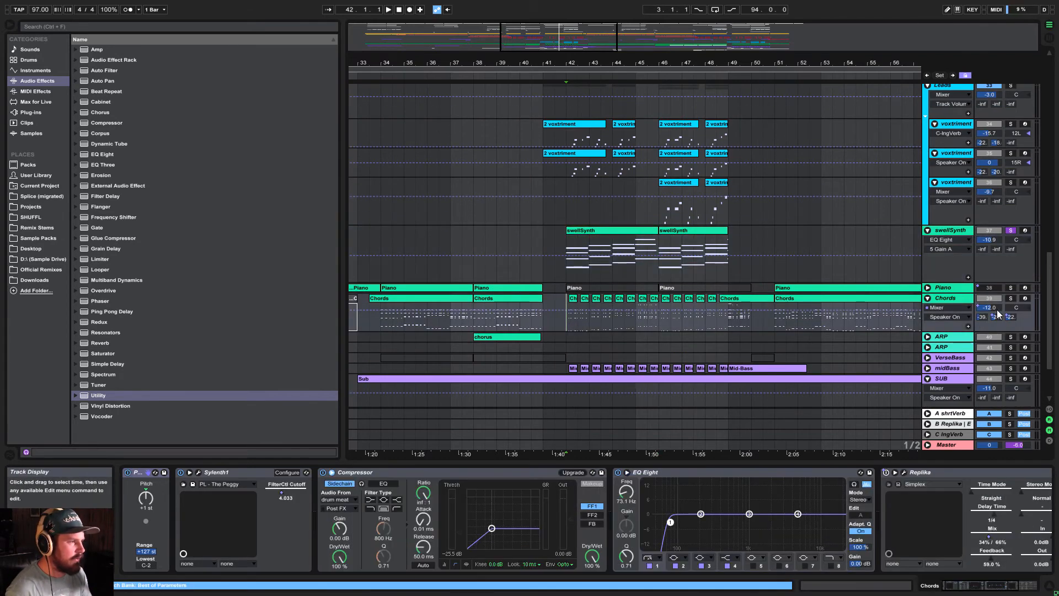
{"action": "left_click", "coordinate": [1010, 298]}
{"action": "key", "text": "space"}
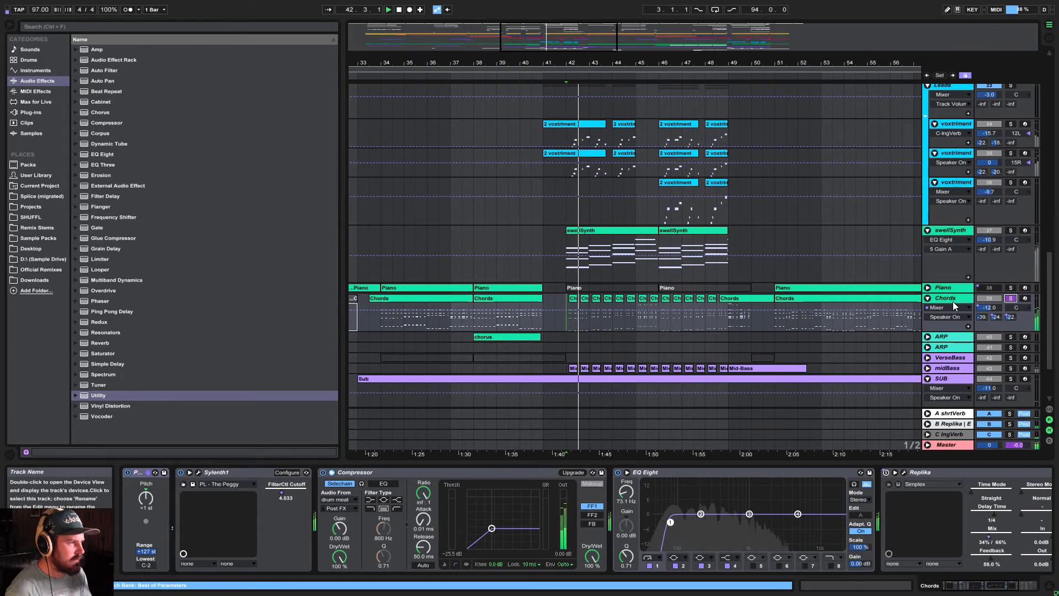
Open Sylenth1 on the Chords track, examine its patch while playing from bar 42, and close the plug-in
{"action": "left_click", "coordinate": [944, 298]}
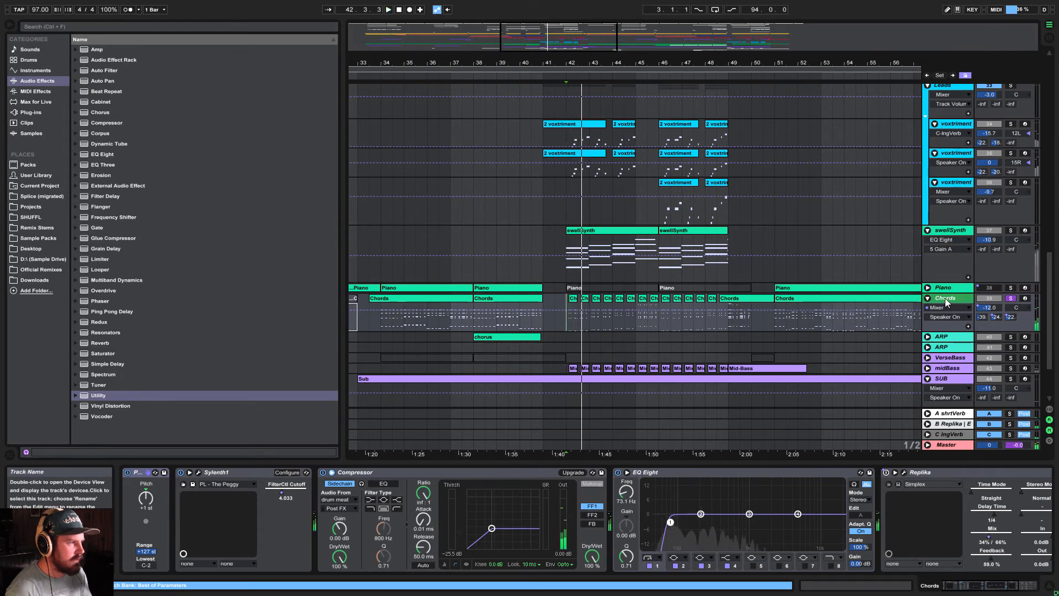
{"action": "left_click", "coordinate": [197, 472]}
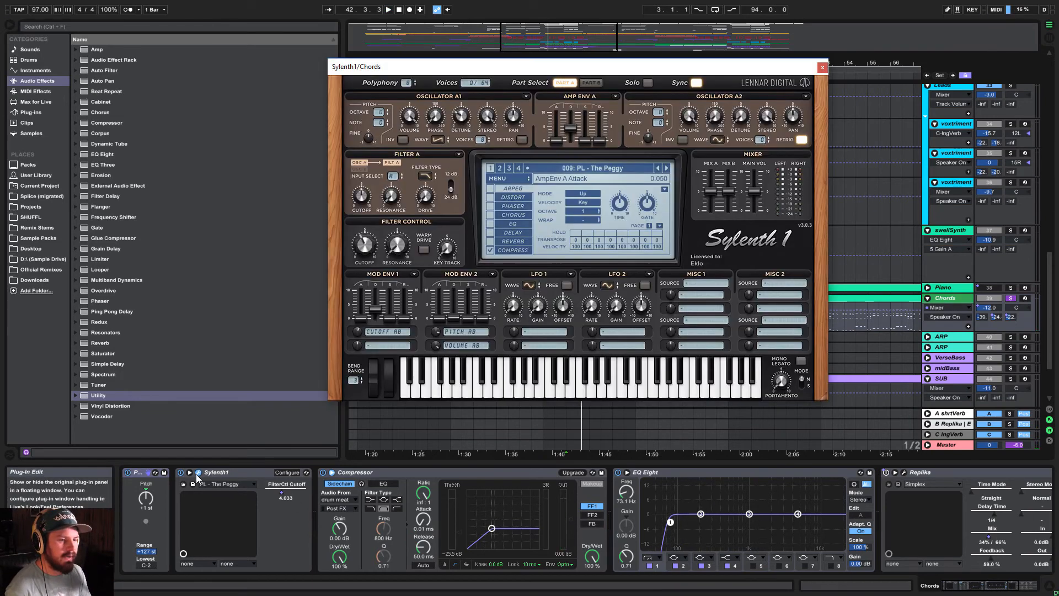
{"action": "left_click", "coordinate": [489, 249]}
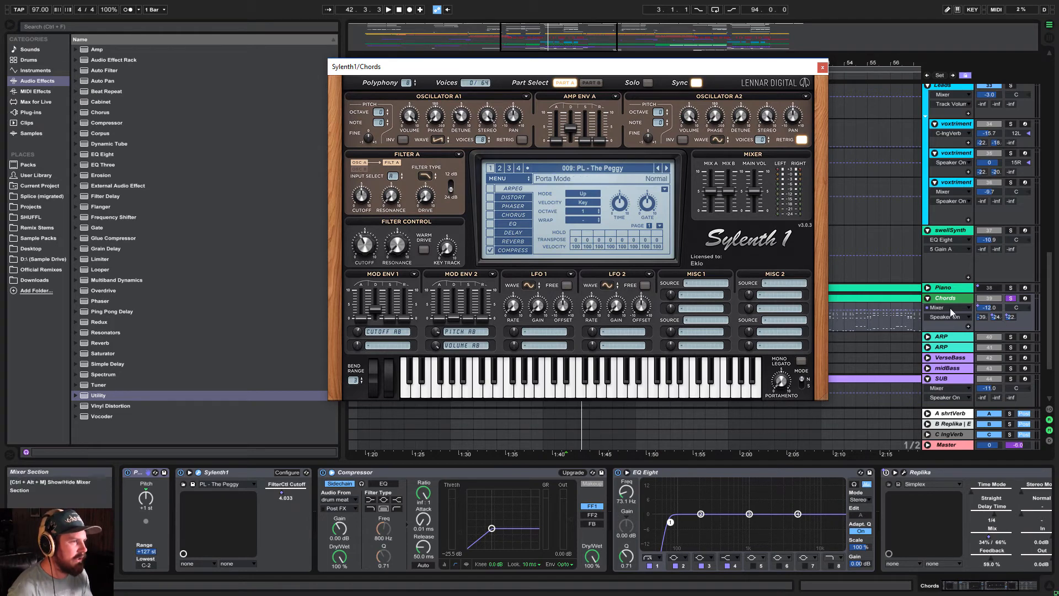
{"action": "key", "text": "space"}
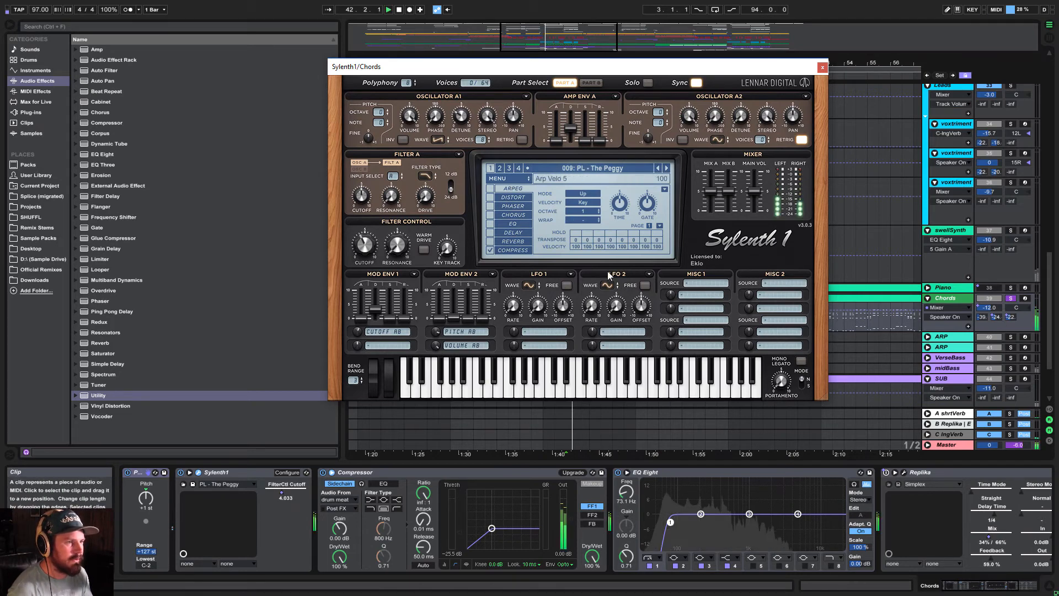
{"action": "left_click", "coordinate": [822, 67]}
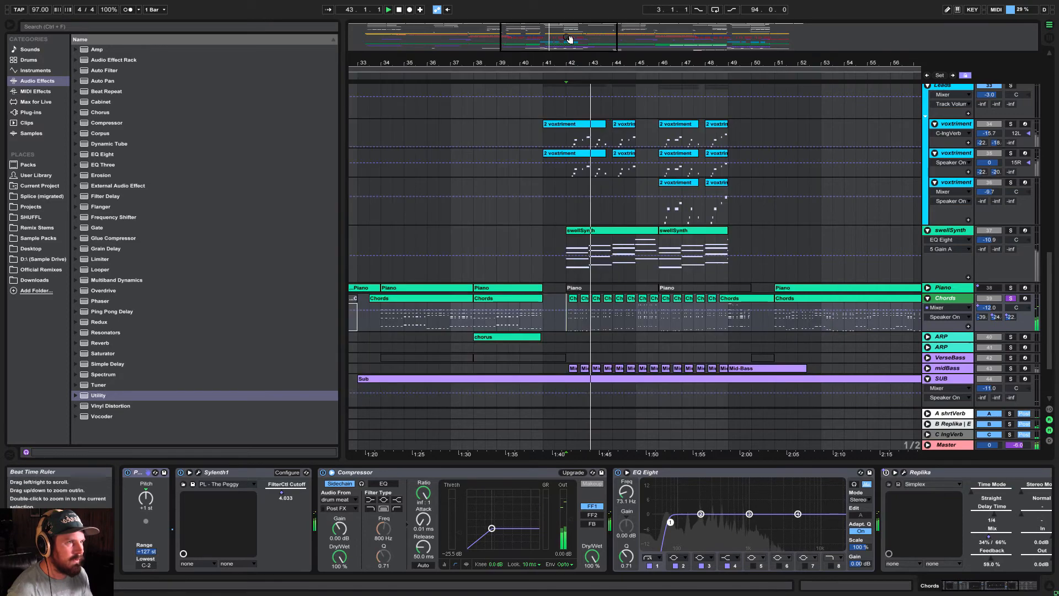
Play the soloed Chords track from bar 34 and view the Replika delay at the end of its device chain
{"action": "left_click_drag", "start_coordinate": [570, 40], "coordinate": [551, 21]}
{"action": "left_click", "coordinate": [546, 319]}
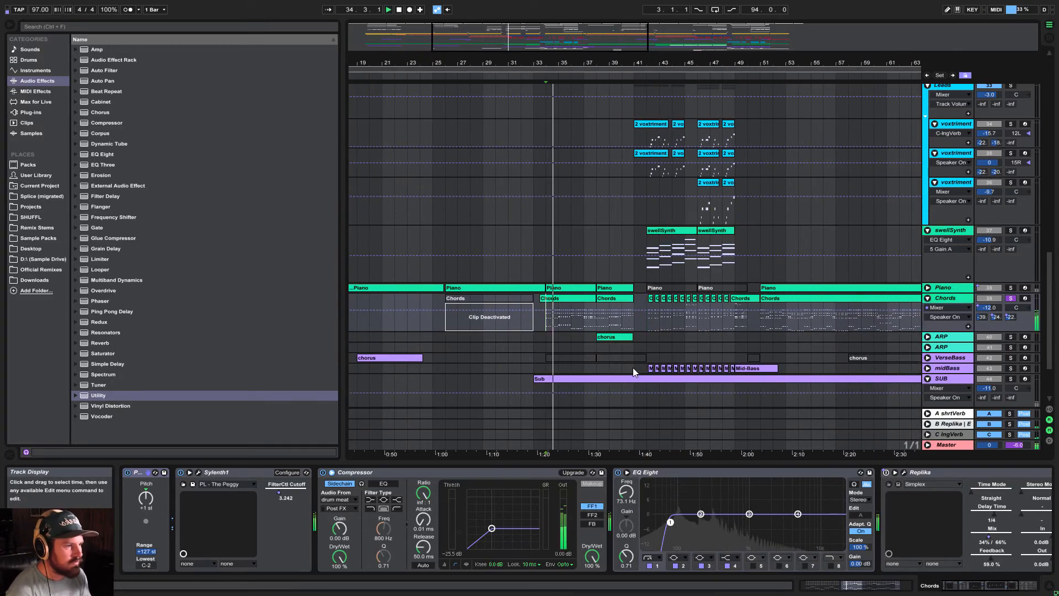
{"action": "mouse_move", "coordinate": [582, 36]}
{"action": "left_mouse_down"}
{"action": "mouse_move", "coordinate": [581, 63]}
{"action": "mouse_move", "coordinate": [582, 48]}
{"action": "left_mouse_up"}
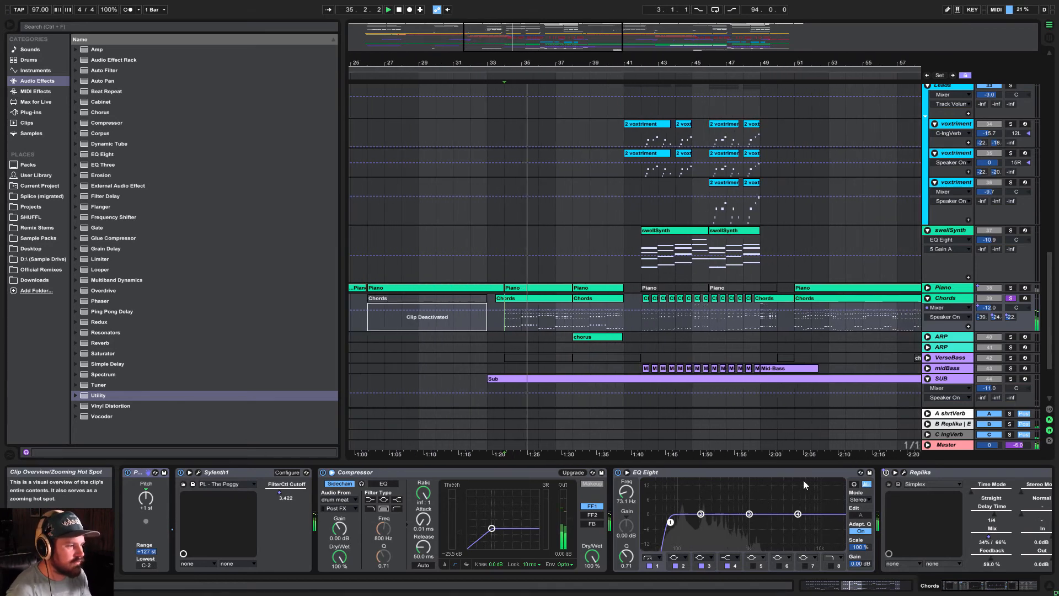
{"action": "left_click_drag", "start_coordinate": [975, 588], "coordinate": [999, 580]}
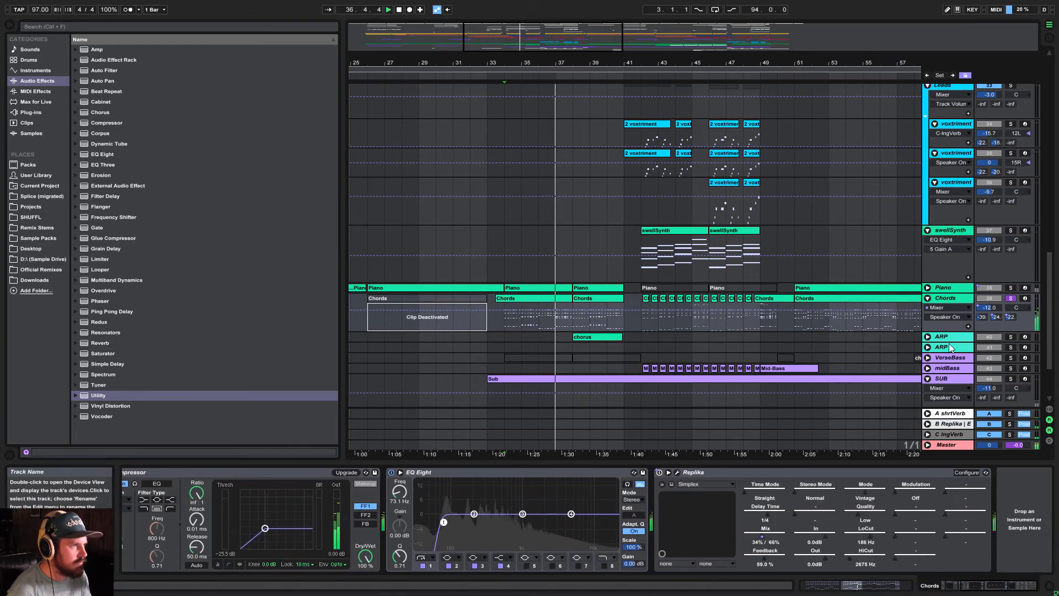
Stop playback and play the soloed Chords track from bar 73
{"action": "left_click_drag", "start_coordinate": [567, 36], "coordinate": [536, 12]}
{"action": "key", "text": "space"}
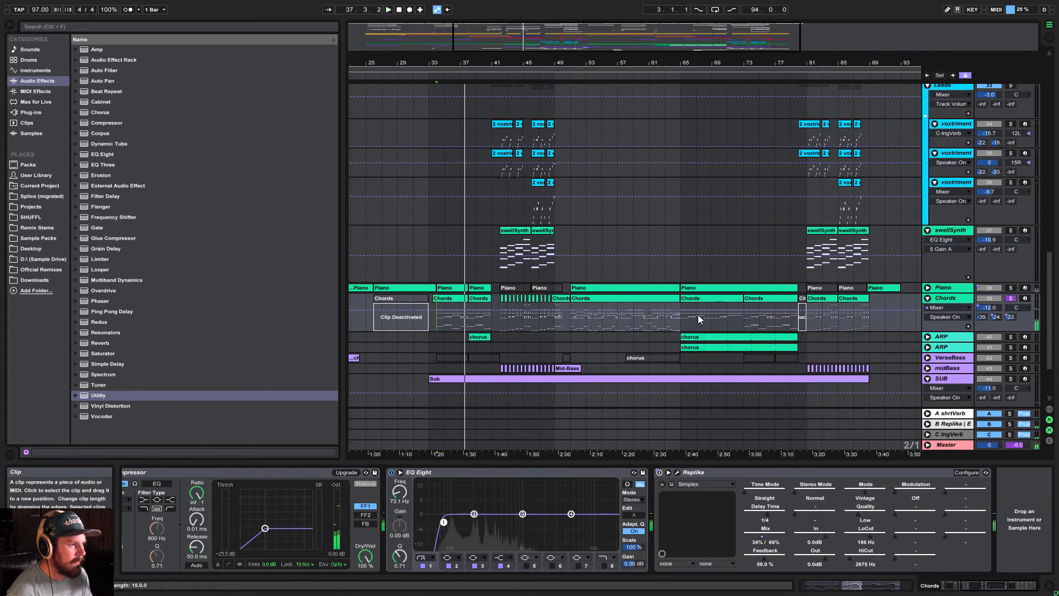
{"action": "scroll", "coordinate": [701, 336], "scroll_direction": "down", "scroll_amount": 2}
{"action": "left_click", "coordinate": [739, 277]}
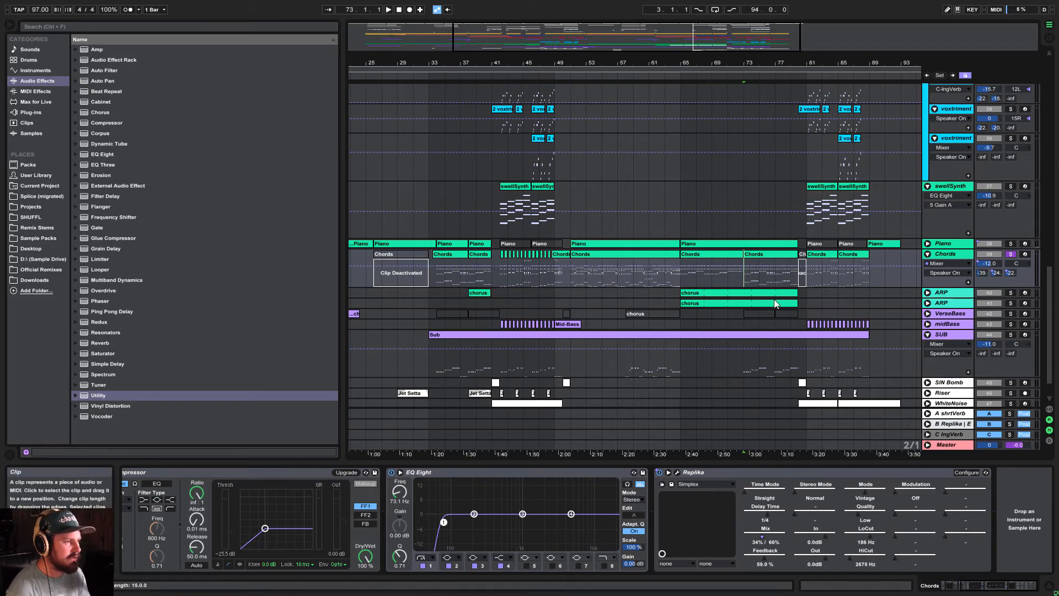
{"action": "key", "text": "space"}
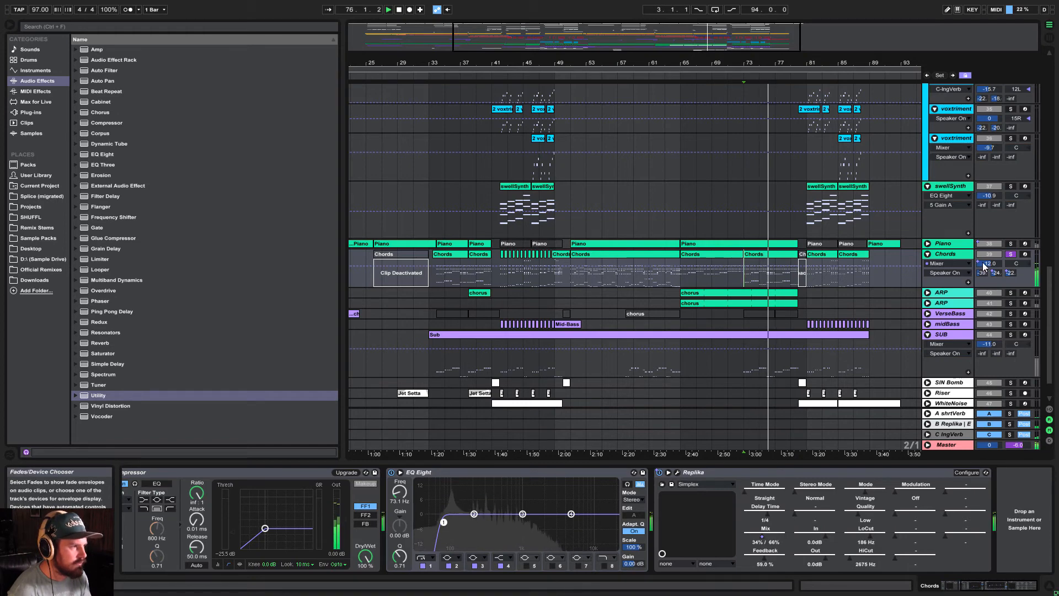
Clear the solo on Chords, play the full mix from bar 73 and show the whole arrangement
{"action": "left_click", "coordinate": [1011, 255]}
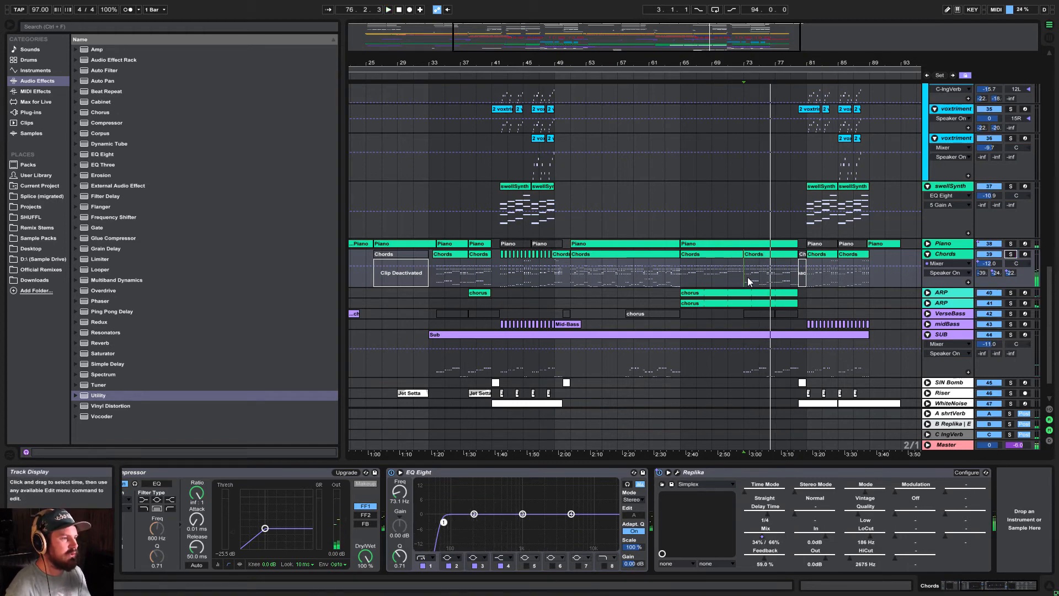
{"action": "left_click", "coordinate": [748, 281]}
{"action": "key", "text": "space"}
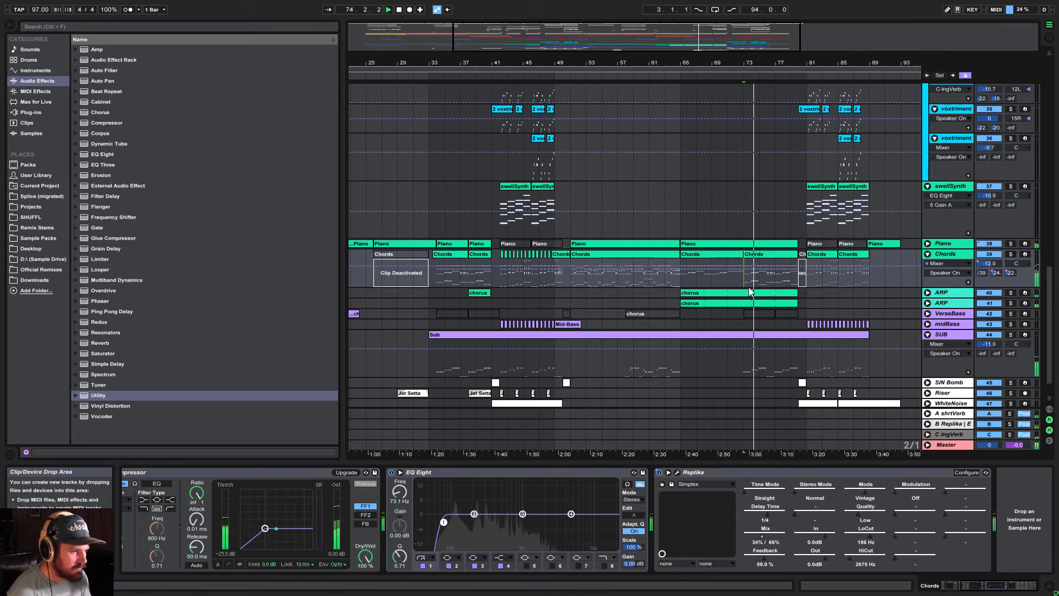
{"action": "left_click_drag", "start_coordinate": [579, 45], "coordinate": [579, 23]}
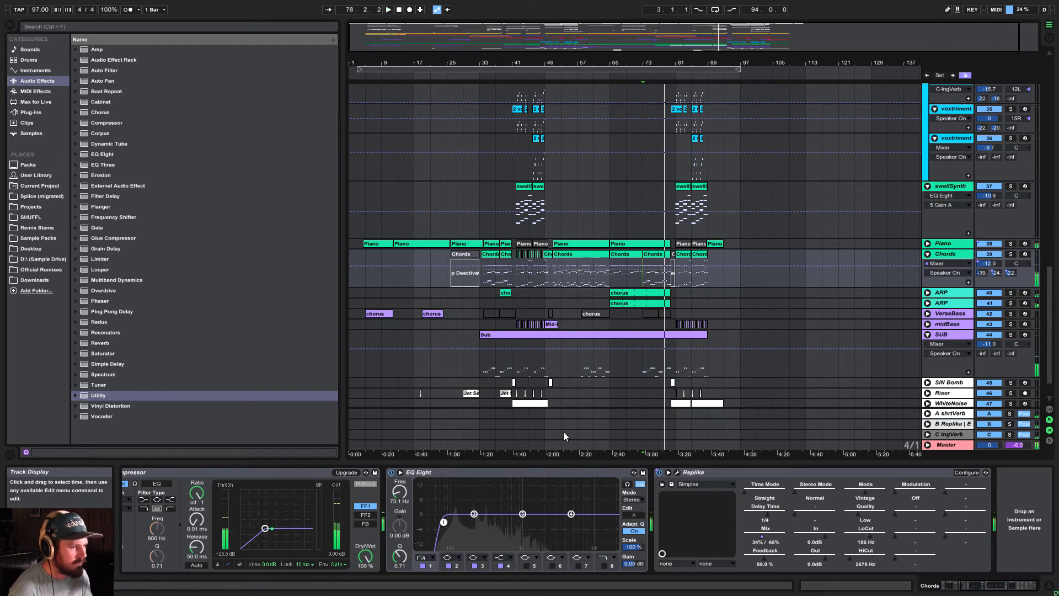
Stop playback, select the Sub clip and examine the SUB track's Serum patch, closing the plug-in
{"action": "key", "text": "space"}
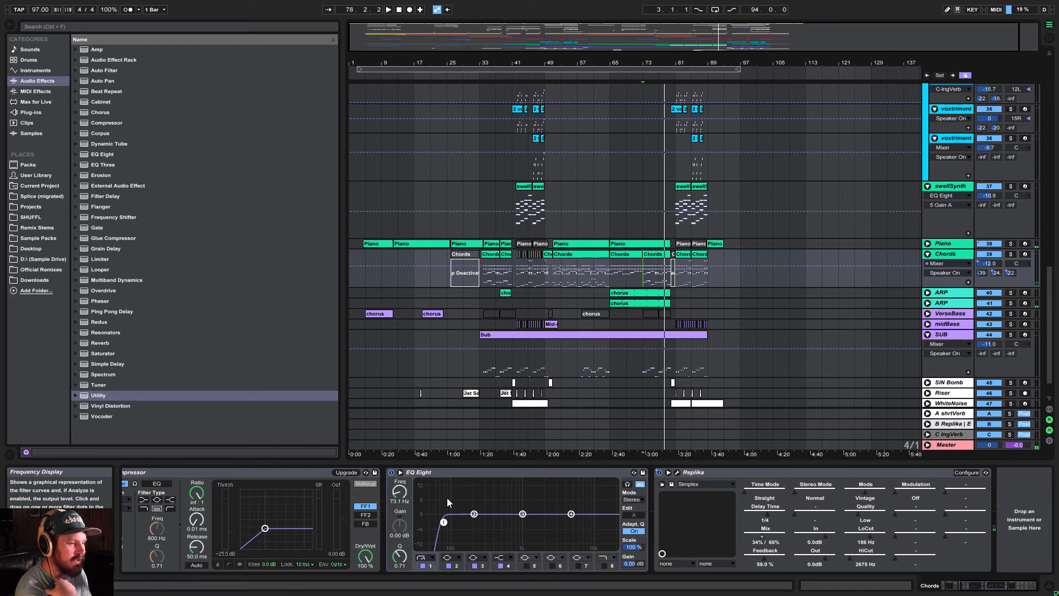
{"action": "scroll", "coordinate": [747, 409], "scroll_direction": "down", "scroll_amount": 2}
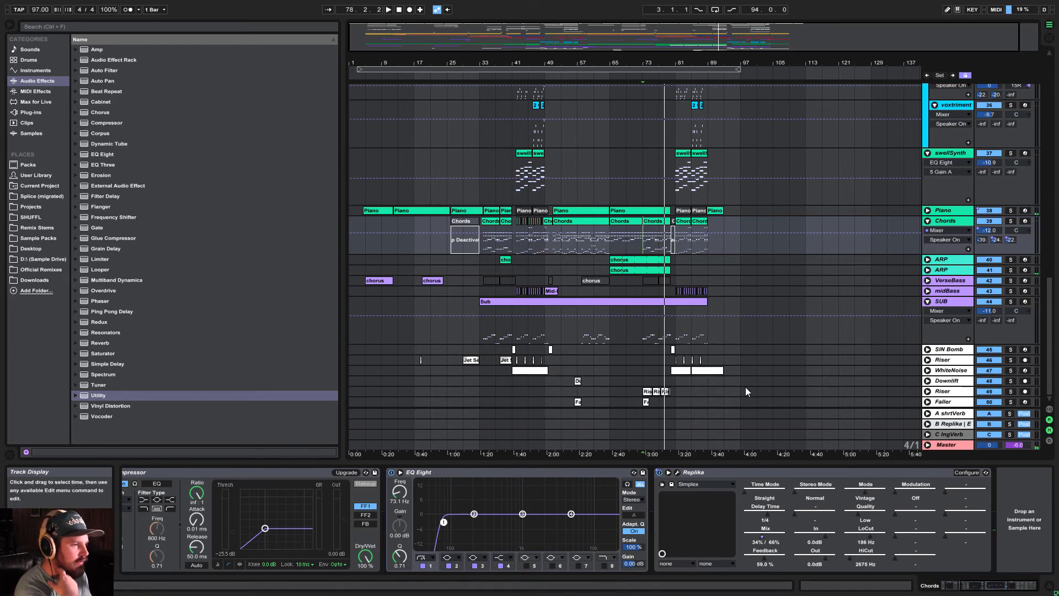
{"action": "left_click", "coordinate": [644, 336]}
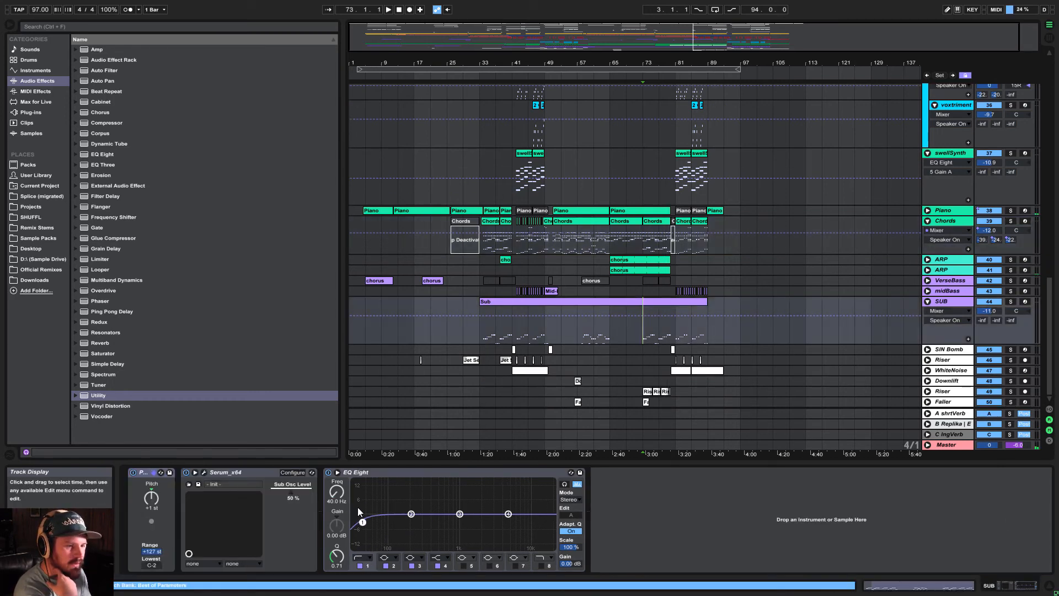
{"action": "left_click", "coordinate": [644, 302]}
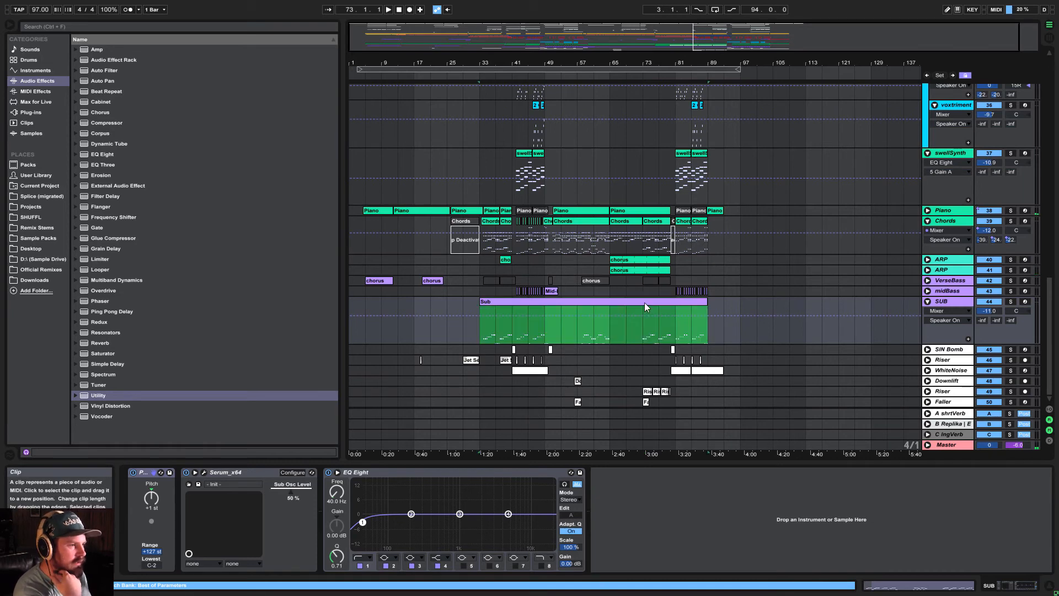
{"action": "left_click", "coordinate": [204, 472]}
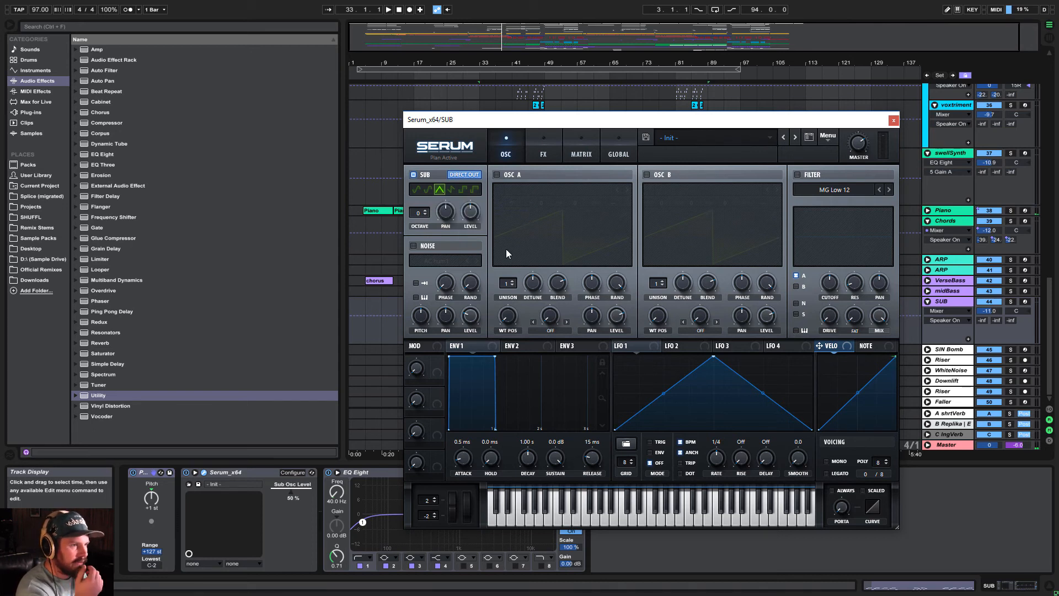
{"action": "left_click", "coordinate": [893, 120]}
Solo the SUB track and play it from bar 33
{"action": "left_click", "coordinate": [1010, 301]}
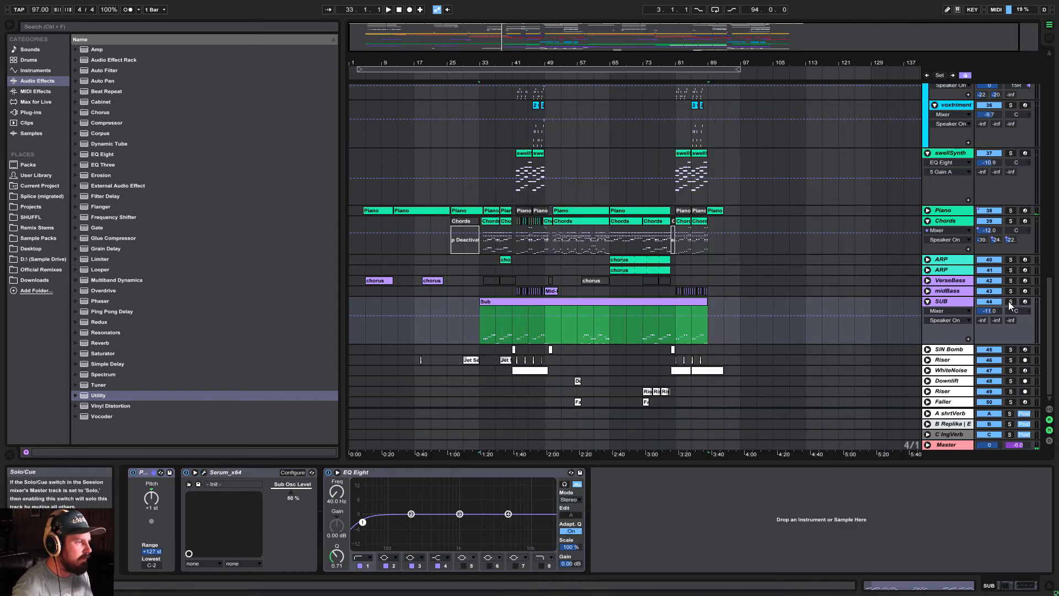
{"action": "key", "text": "space"}
{"action": "left_click_drag", "start_coordinate": [484, 63], "coordinate": [554, 133]}
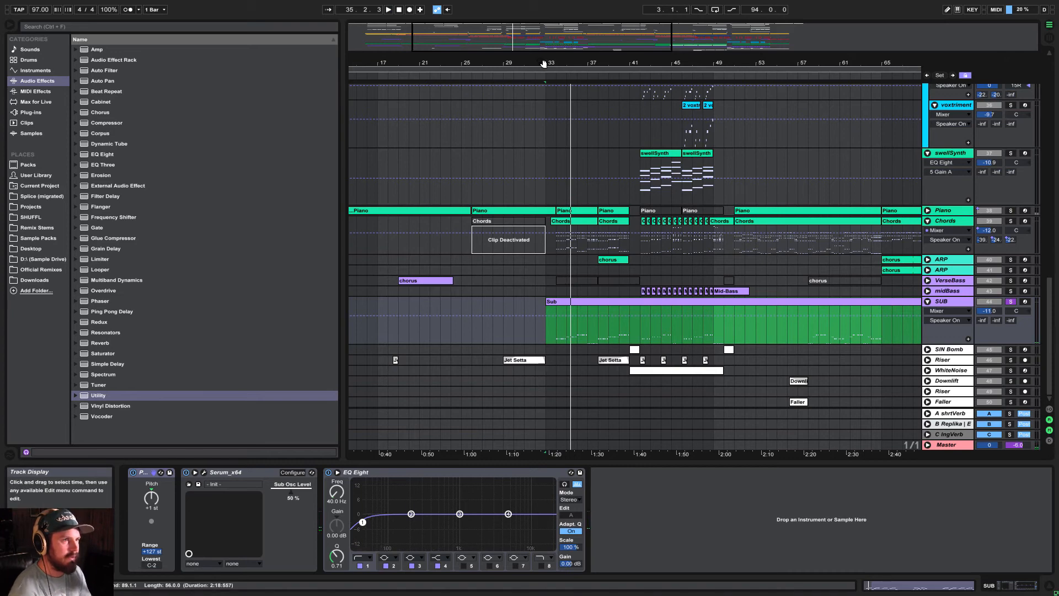
{"action": "left_click_drag", "start_coordinate": [544, 64], "coordinate": [601, 6]}
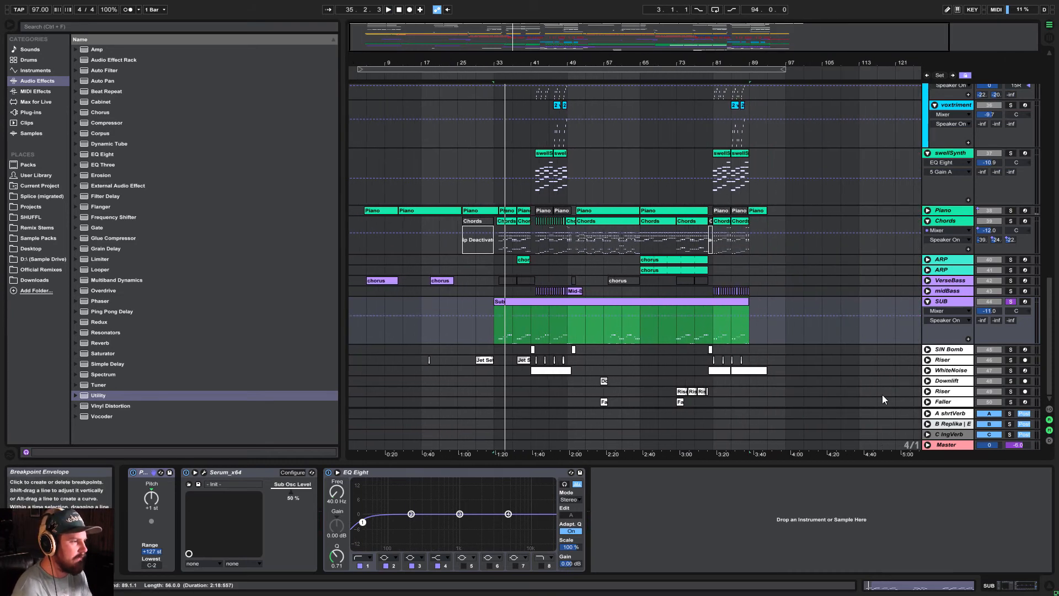
Fold the SUB and Chords tracks and clear the solo on SUB
{"action": "left_click", "coordinate": [927, 301]}
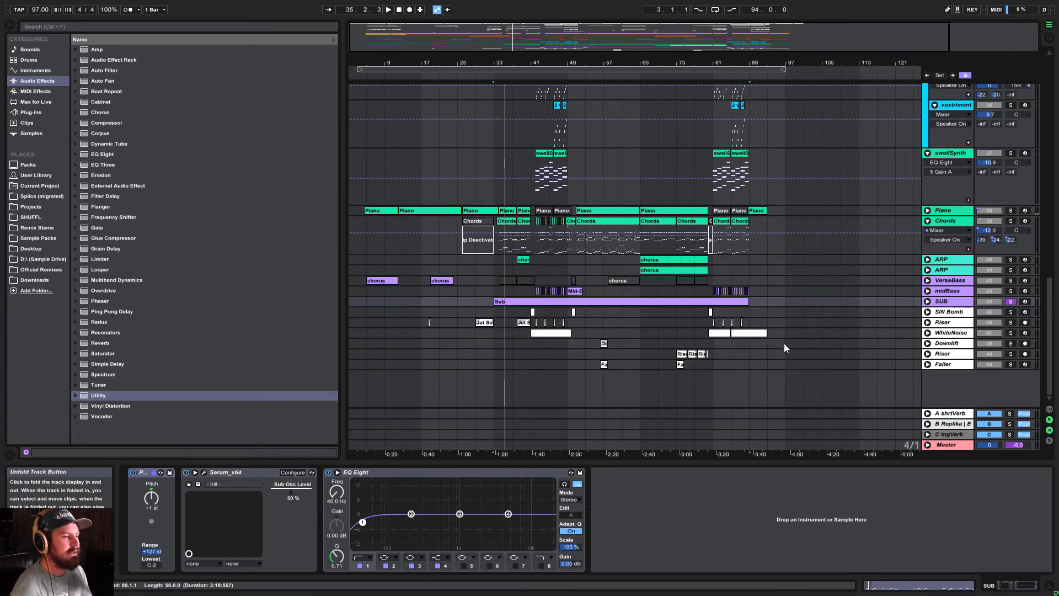
{"action": "scroll", "coordinate": [786, 346], "scroll_direction": "up", "scroll_amount": 2}
{"action": "scroll", "coordinate": [786, 343], "scroll_direction": "up", "scroll_amount": 2}
{"action": "scroll", "coordinate": [803, 362], "scroll_direction": "down", "scroll_amount": 2}
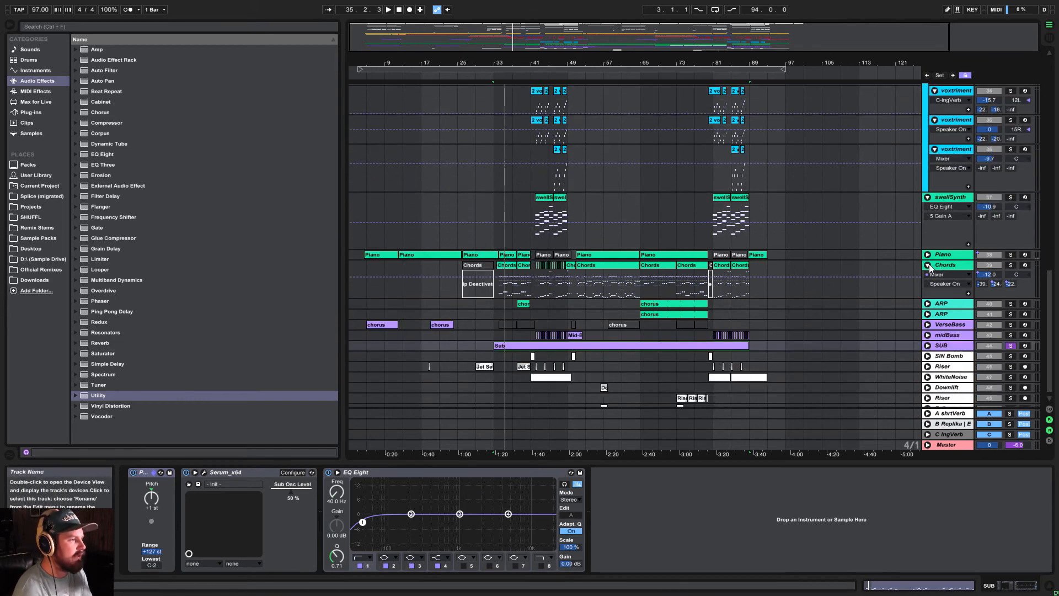
{"action": "left_click", "coordinate": [927, 266]}
{"action": "left_click", "coordinate": [927, 265]}
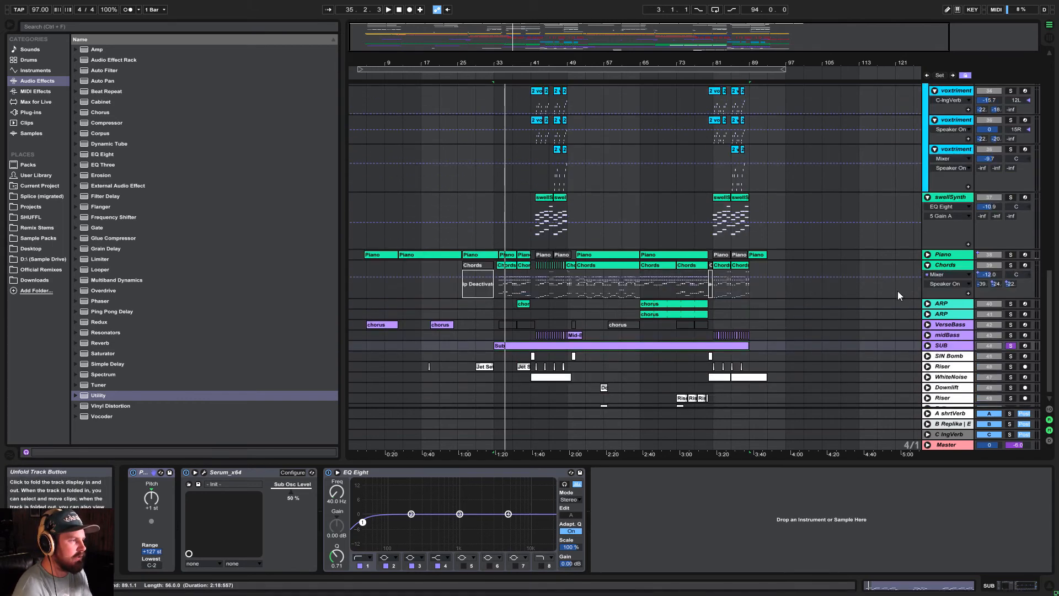
{"action": "left_click", "coordinate": [927, 265]}
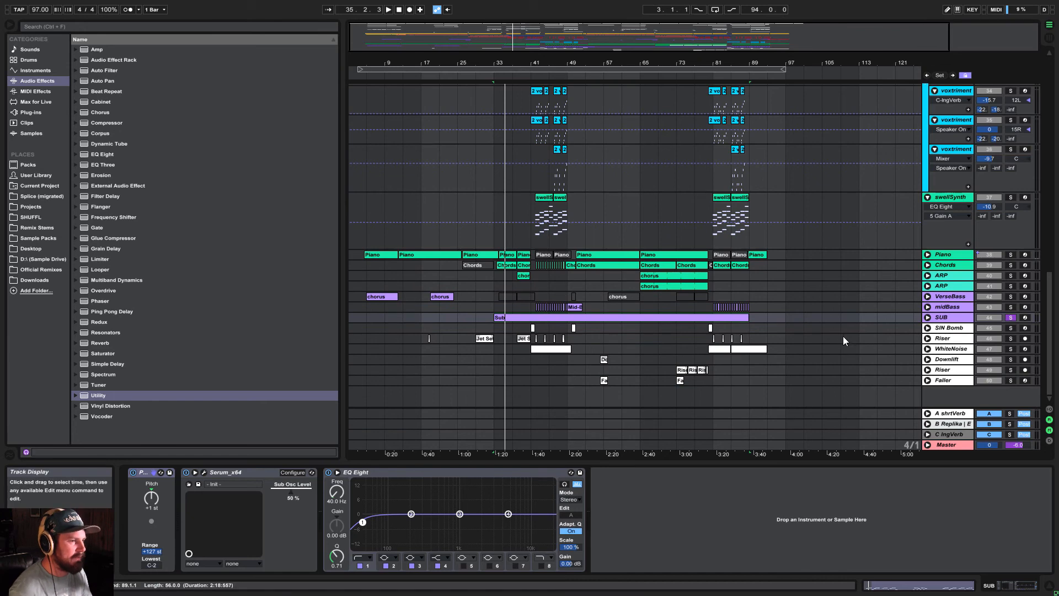
{"action": "left_click", "coordinate": [1010, 317]}
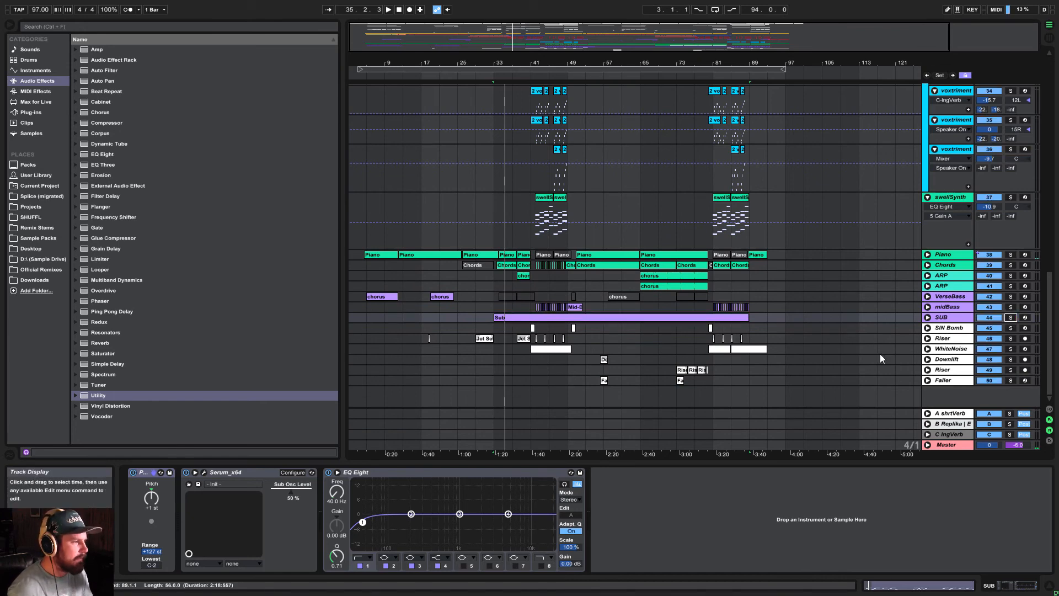
Solo the WhiteNoise track, play it from bar 41 and unfold it to show its filter cutoff automation
{"action": "left_click", "coordinate": [529, 350]}
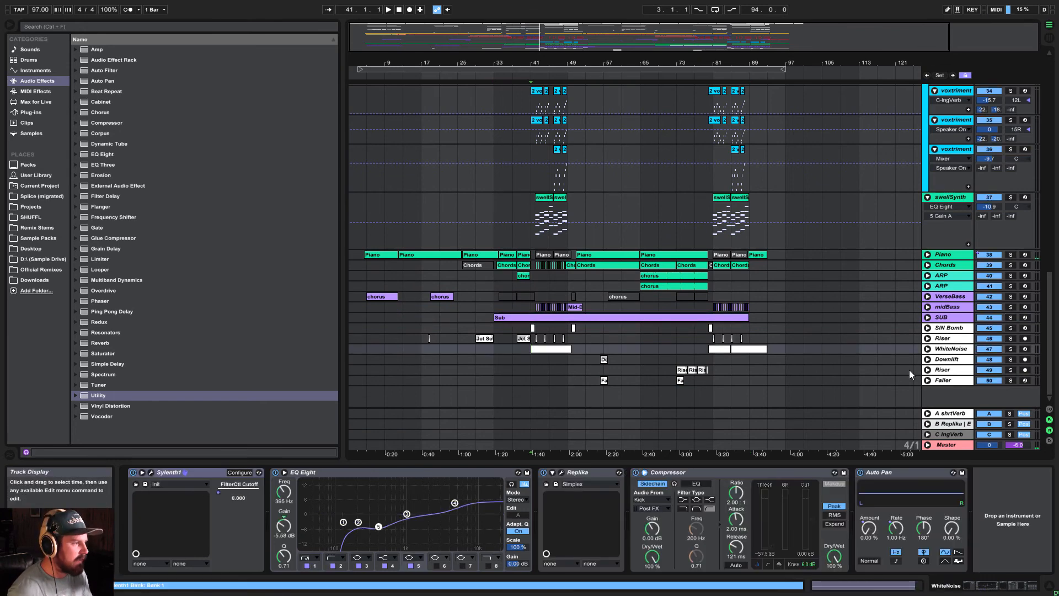
{"action": "left_click", "coordinate": [1010, 349]}
{"action": "key", "text": "space"}
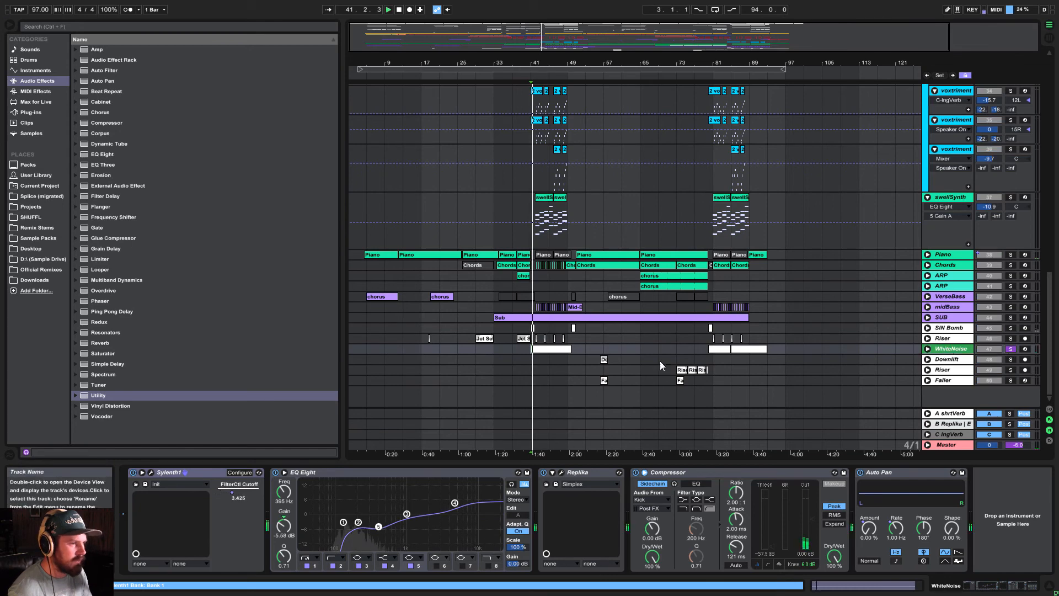
{"action": "left_click", "coordinate": [927, 348]}
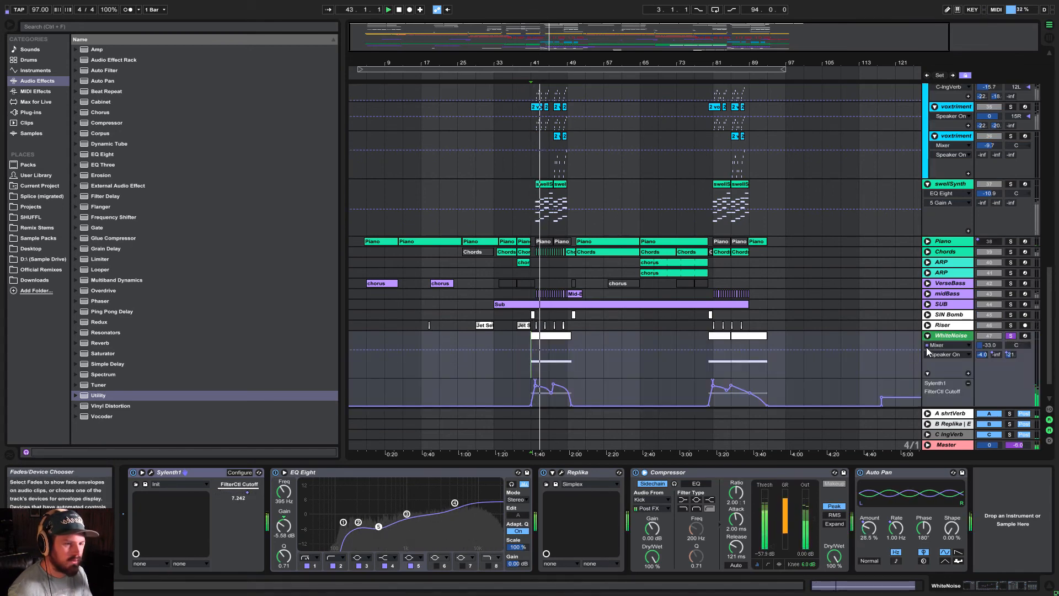
Open Sylenth1 on the WhiteNoise track to examine its patch, close the plug-in and fold the track
{"action": "left_click", "coordinate": [151, 472]}
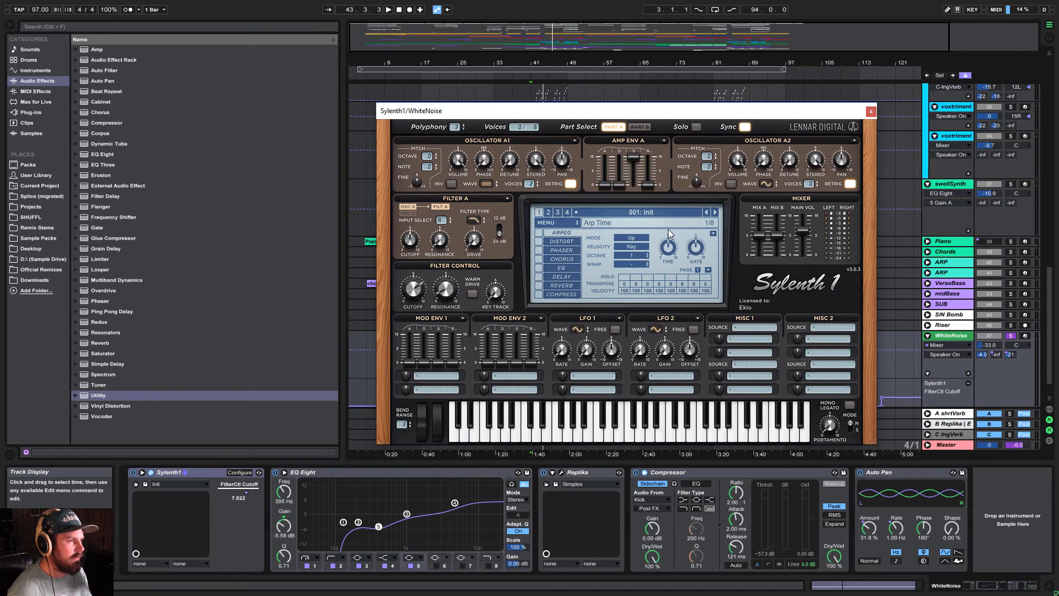
{"action": "left_click", "coordinate": [871, 112]}
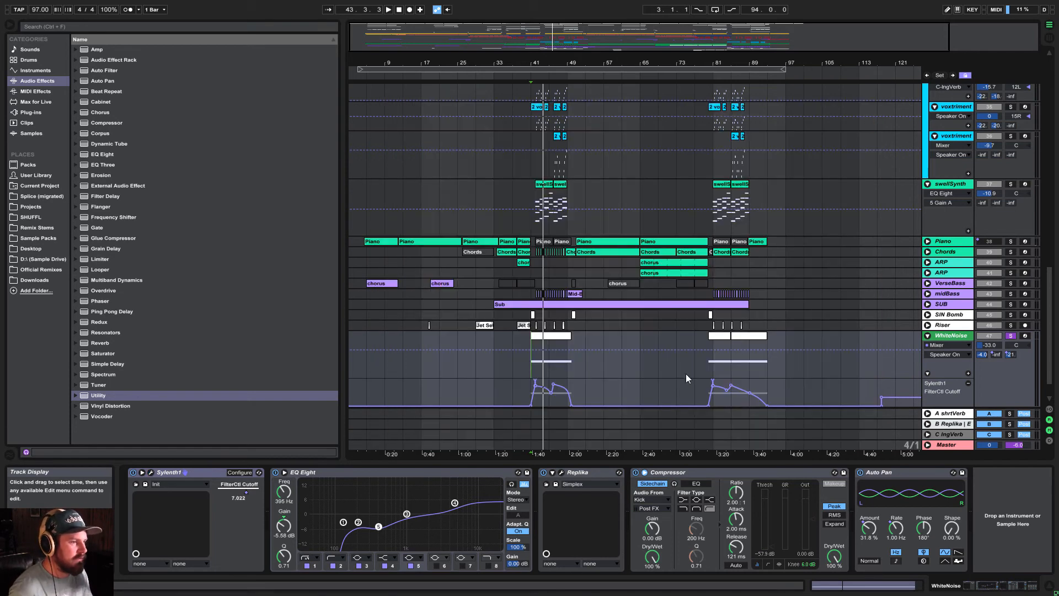
{"action": "scroll", "coordinate": [770, 346], "scroll_direction": "down", "scroll_amount": 1}
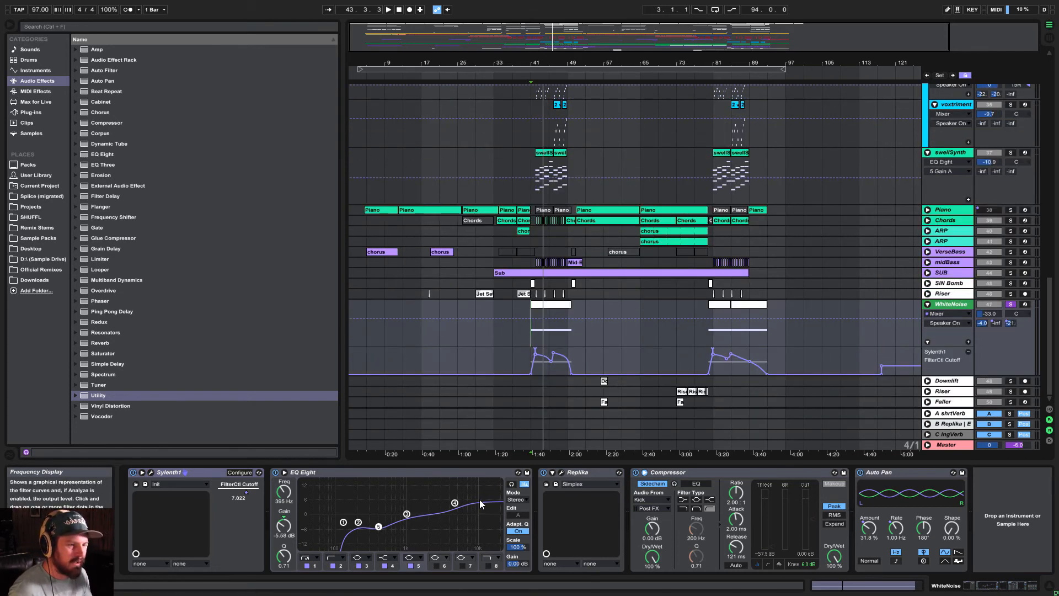
{"action": "left_click", "coordinate": [927, 304]}
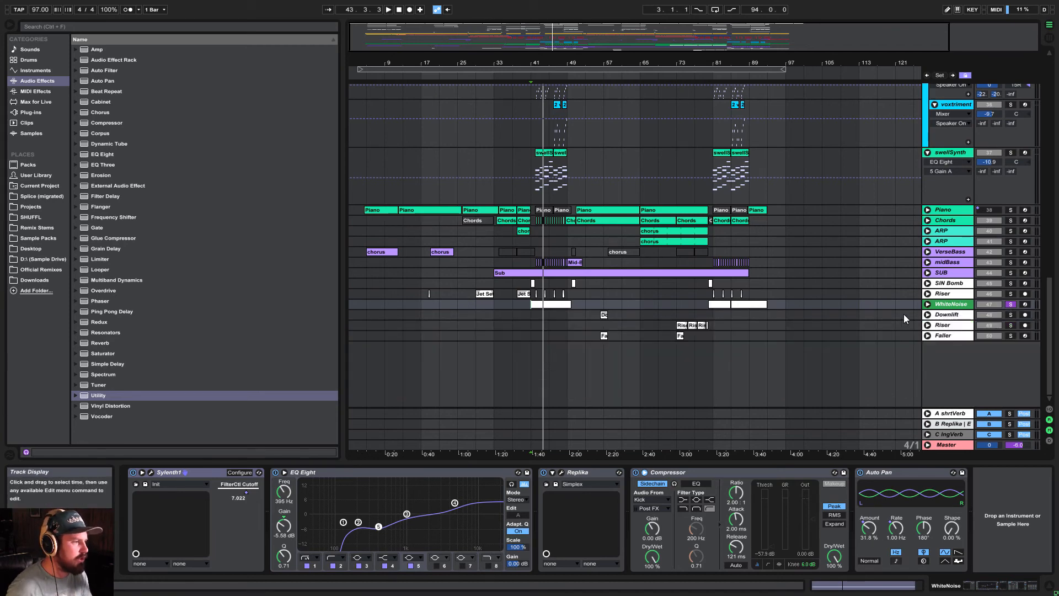
Unfold and solo the Downlift track, play it from bar 56 and view its clip's sample
{"action": "left_click", "coordinate": [928, 314]}
{"action": "left_click", "coordinate": [603, 341]}
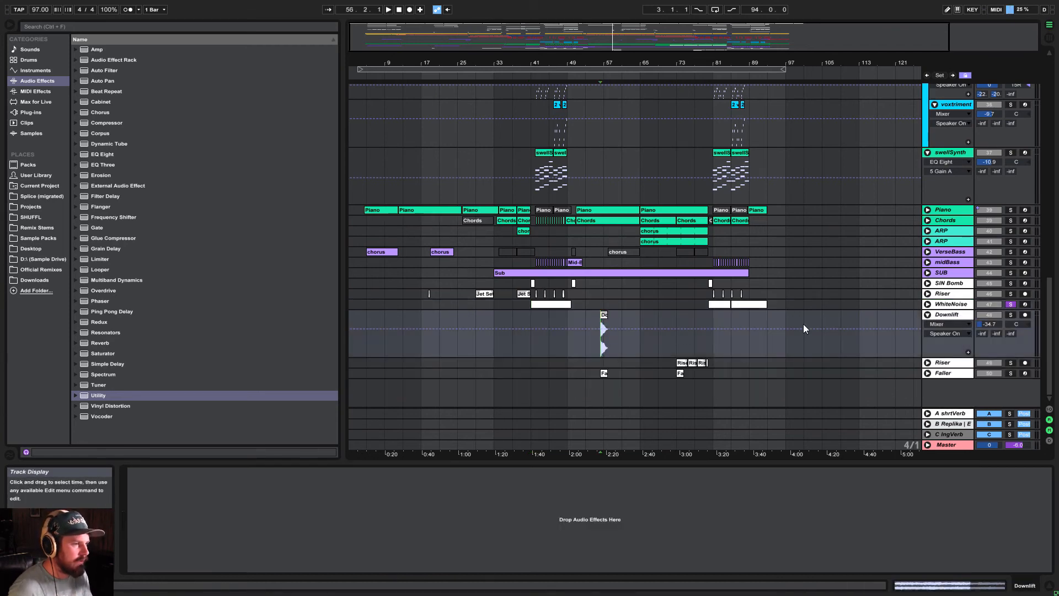
{"action": "key", "text": "space"}
{"action": "key", "text": "s"}
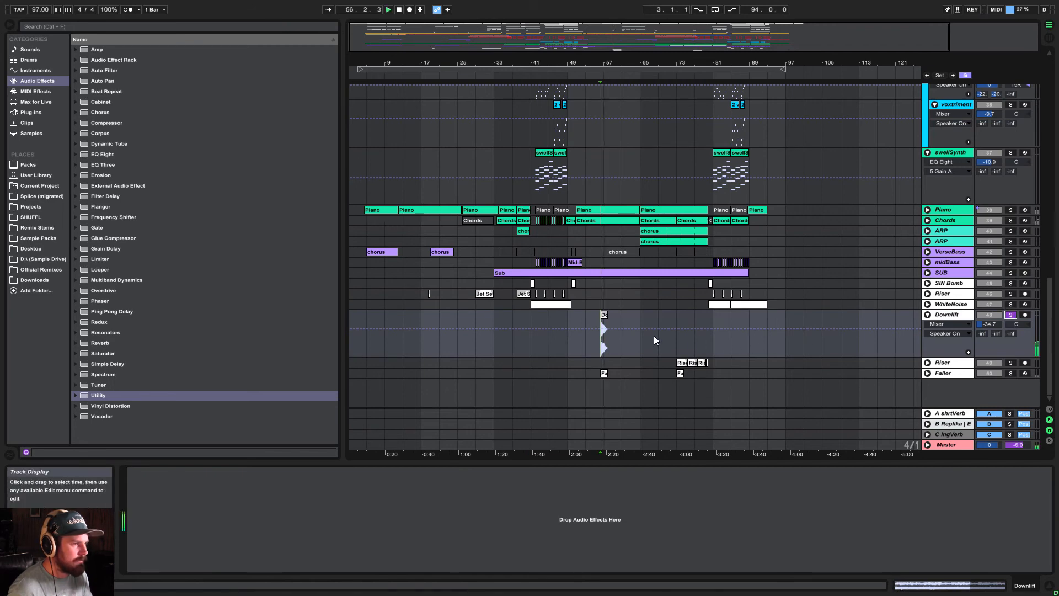
{"action": "double_click", "coordinate": [604, 314]}
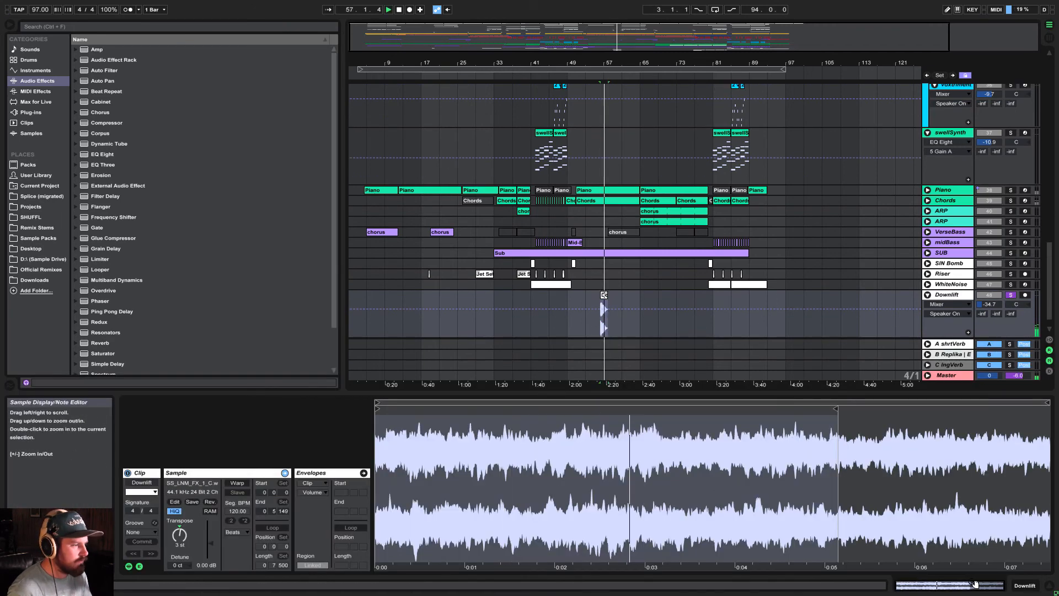
{"action": "scroll", "coordinate": [780, 312], "scroll_direction": "down", "scroll_amount": 1}
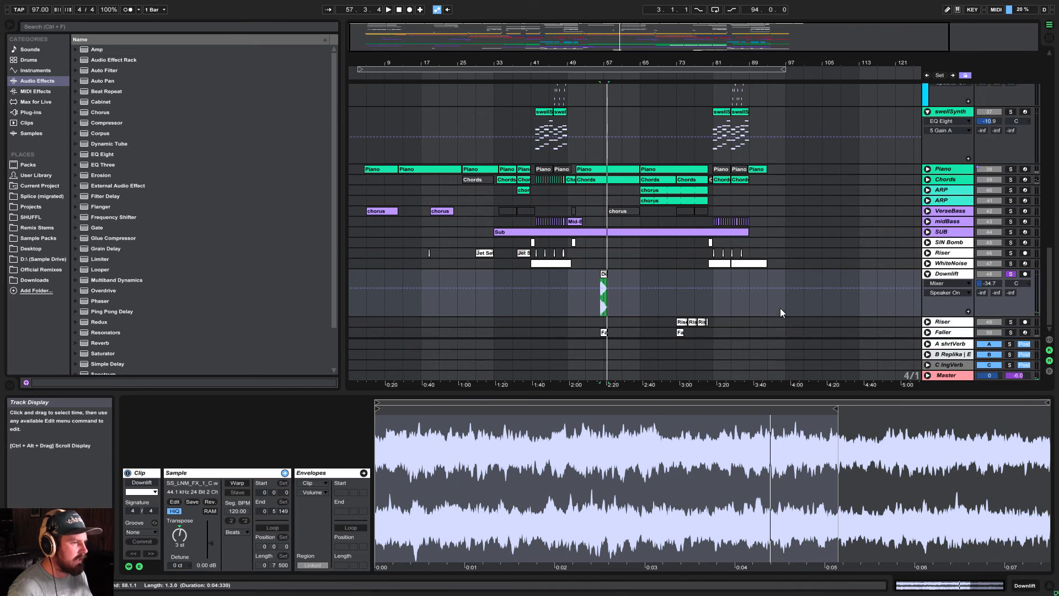
Solo and unfold the Riser track below Downlift and view the sample of its clips starting at bar 73
{"action": "left_click", "coordinate": [678, 310]}
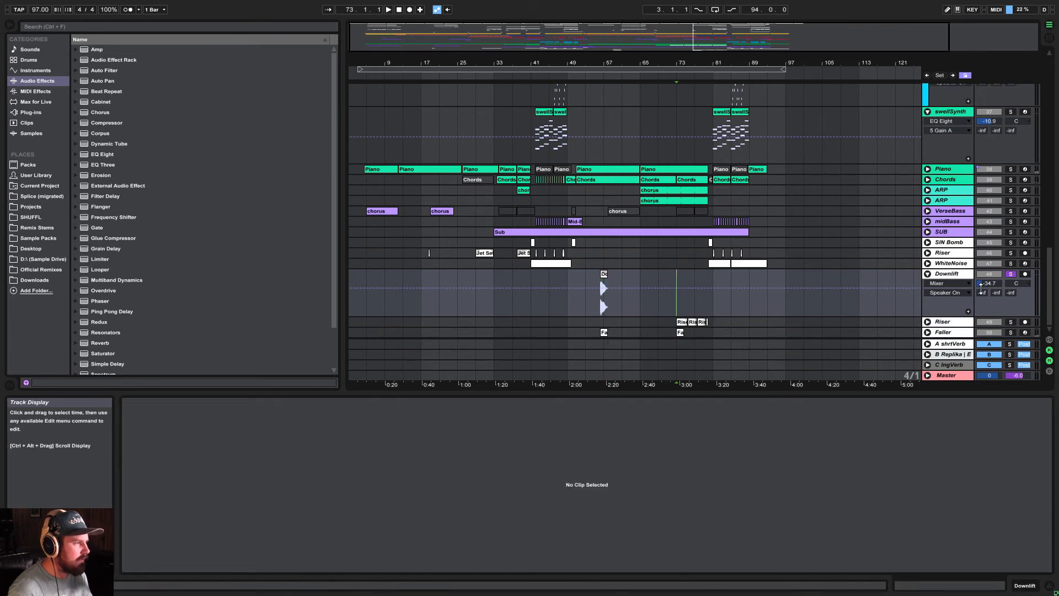
{"action": "left_click", "coordinate": [938, 321]}
{"action": "key", "text": "s"}
{"action": "left_click", "coordinate": [928, 322]}
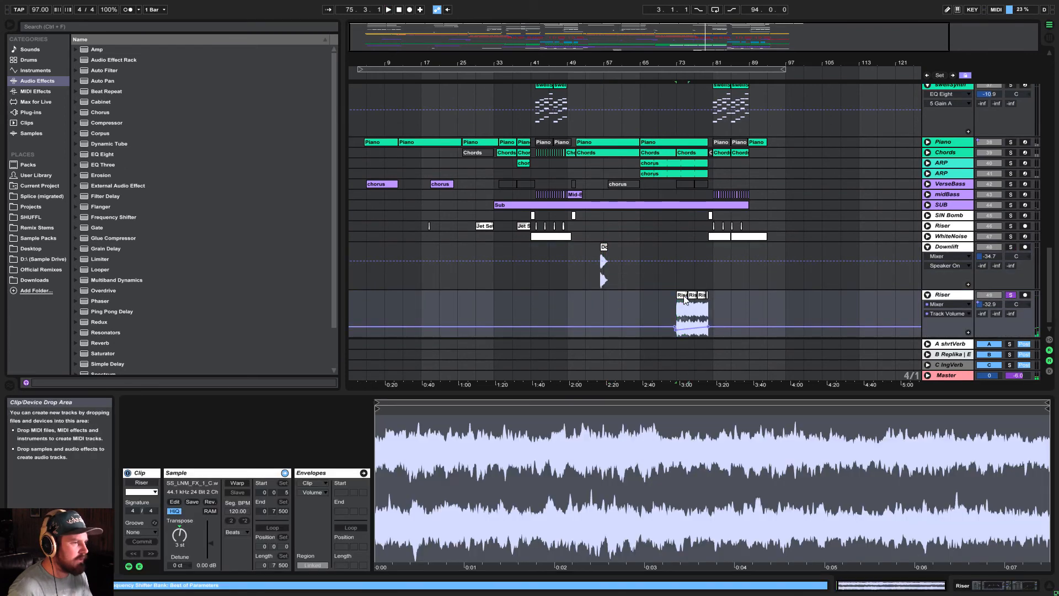
{"action": "left_click", "coordinate": [689, 309]}
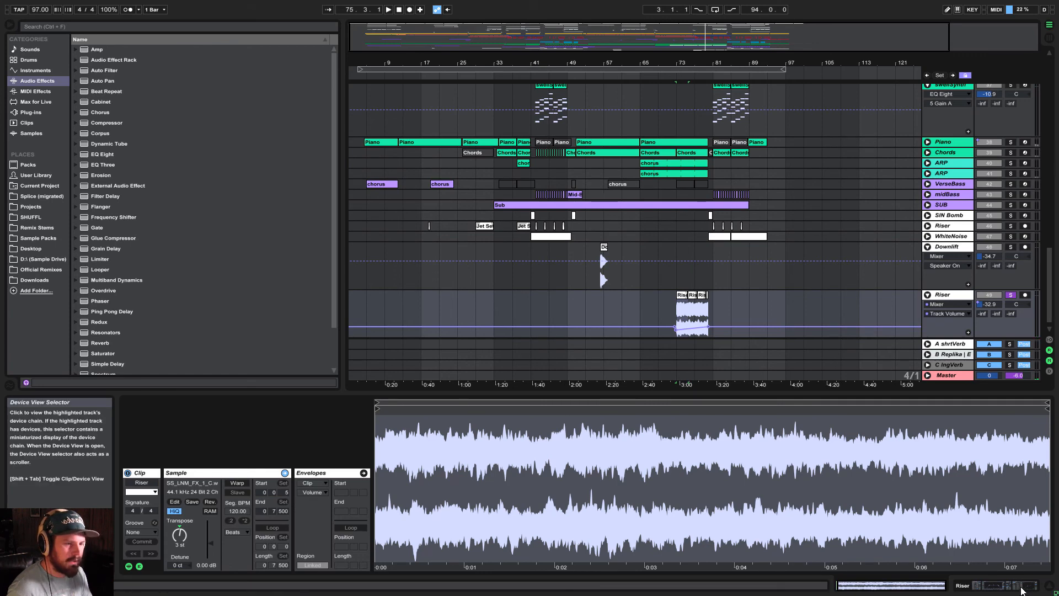
Show the soloed Riser track's device chain with Frequency Shifter, EQ Eight, Simple Delay and Compressor
{"action": "left_click", "coordinate": [1022, 591]}
{"action": "double_click", "coordinate": [682, 356]}
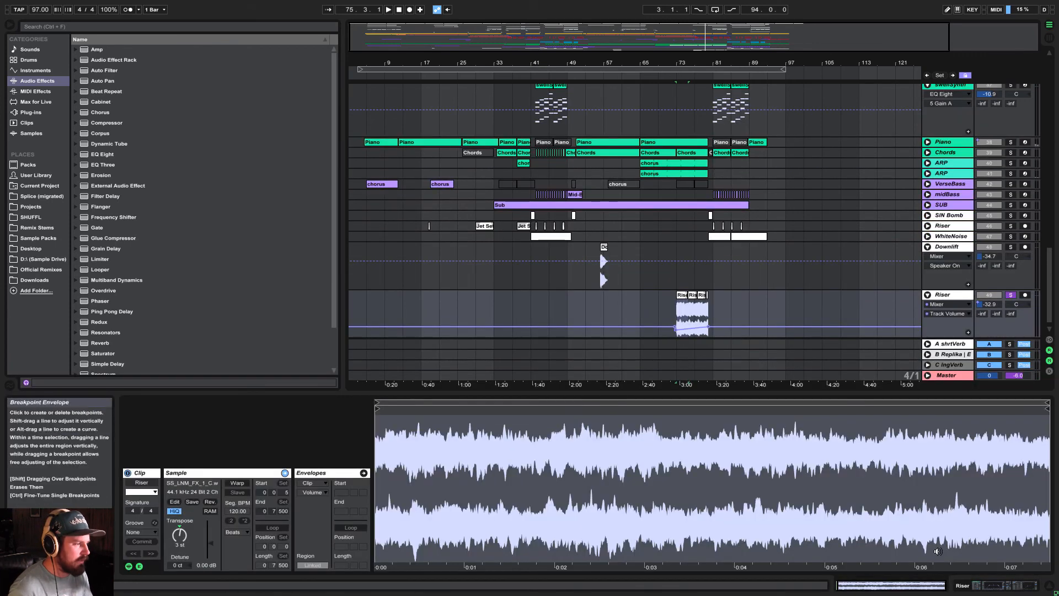
{"action": "left_click", "coordinate": [1005, 585]}
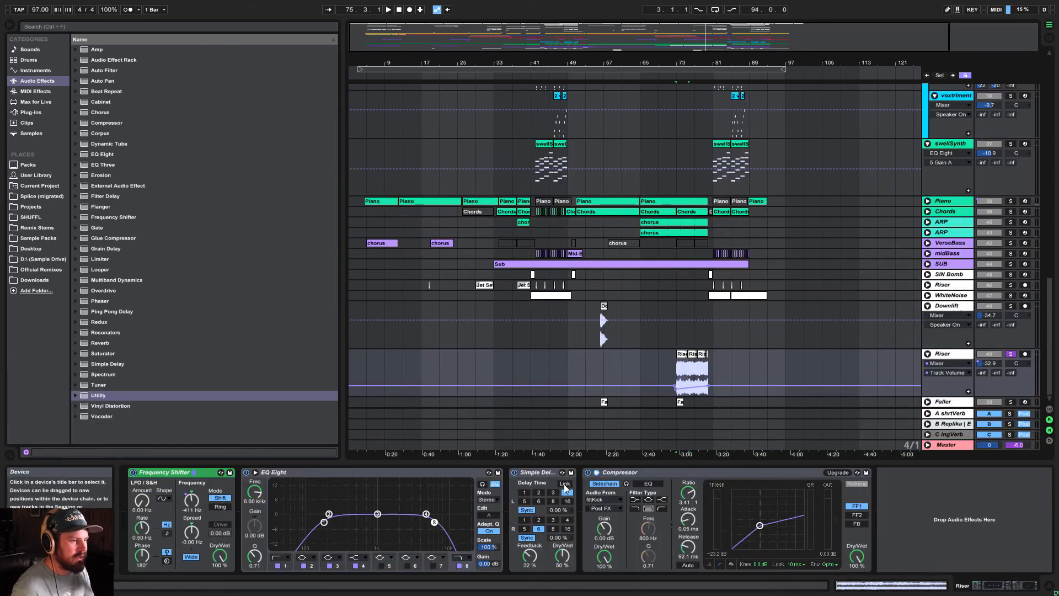
Play the soloed Riser track from bar 73 and hide the browser to widen the arrangement
{"action": "left_click", "coordinate": [675, 377]}
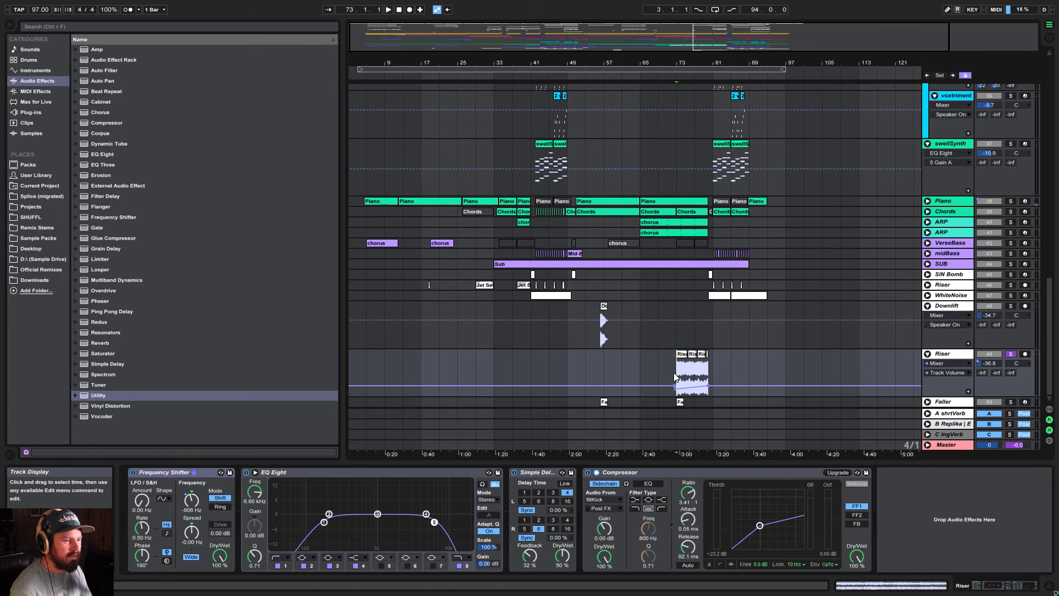
{"action": "key", "text": "space"}
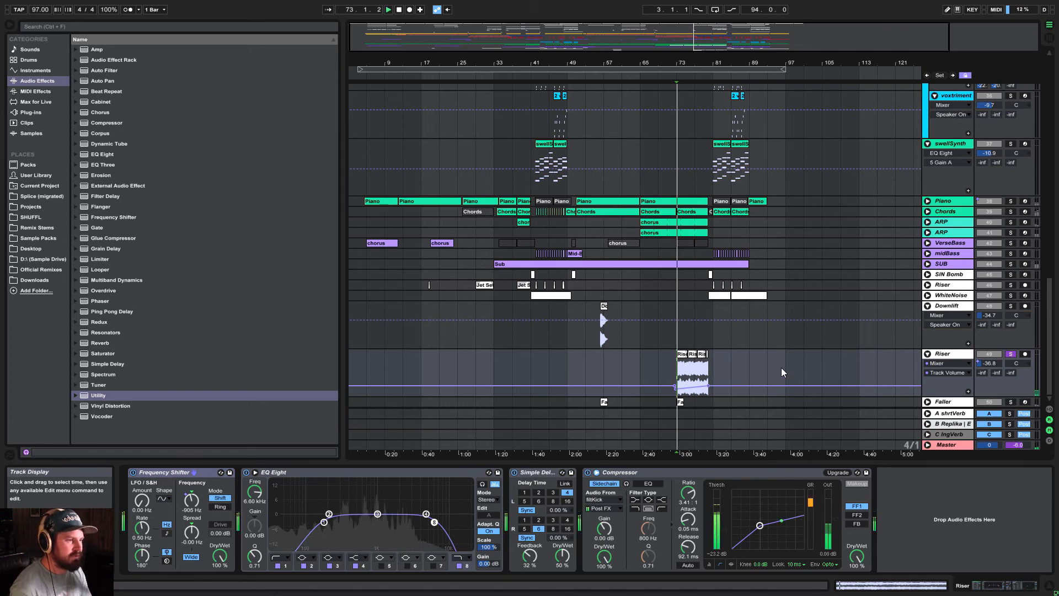
{"action": "left_click_drag", "start_coordinate": [721, 45], "coordinate": [713, 88]}
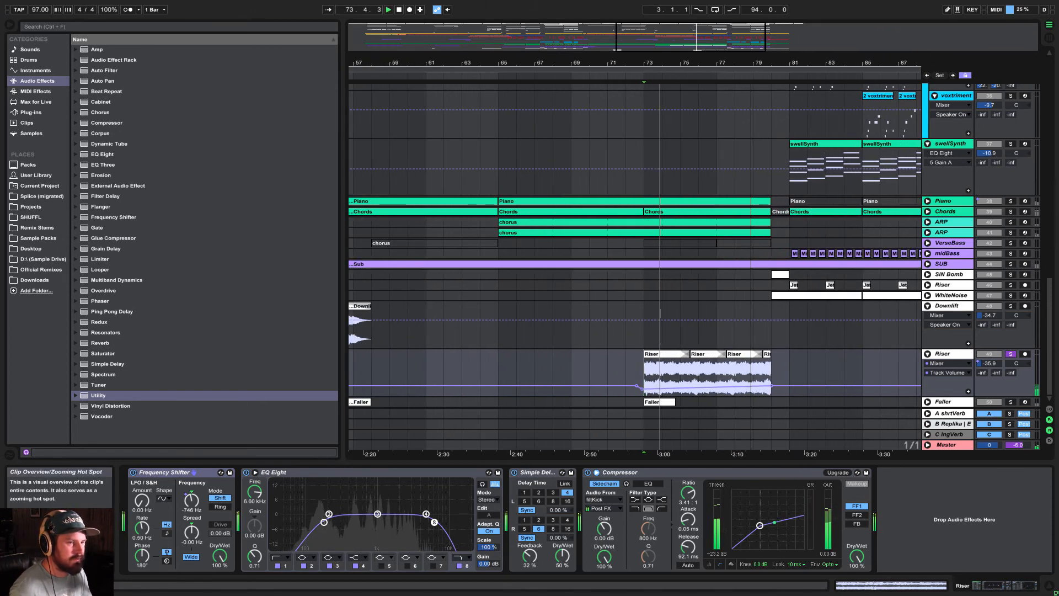
{"action": "left_click", "coordinate": [9, 26]}
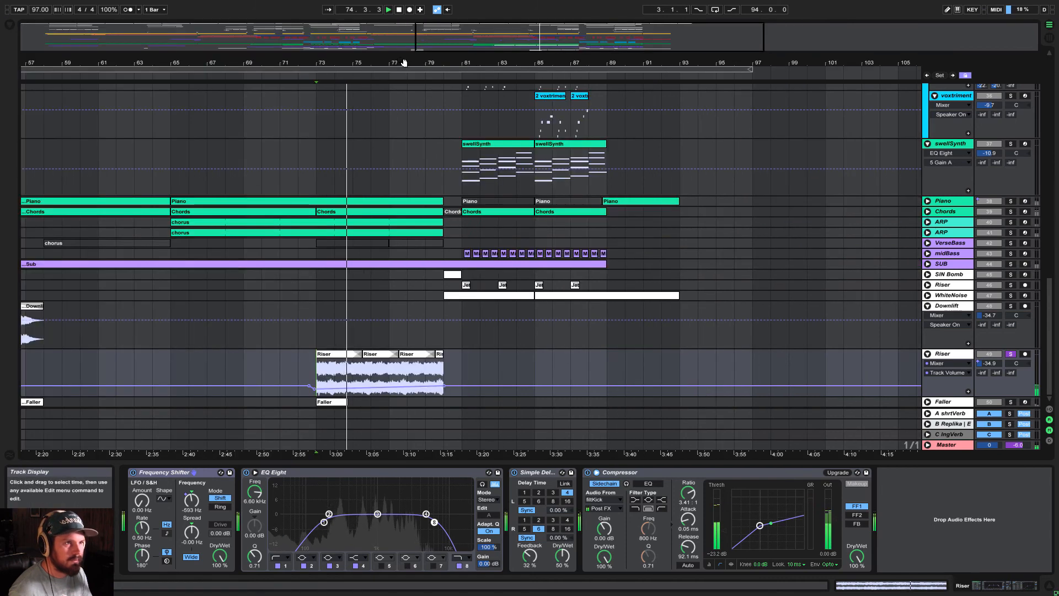
{"action": "left_click_drag", "start_coordinate": [466, 38], "coordinate": [408, 40]}
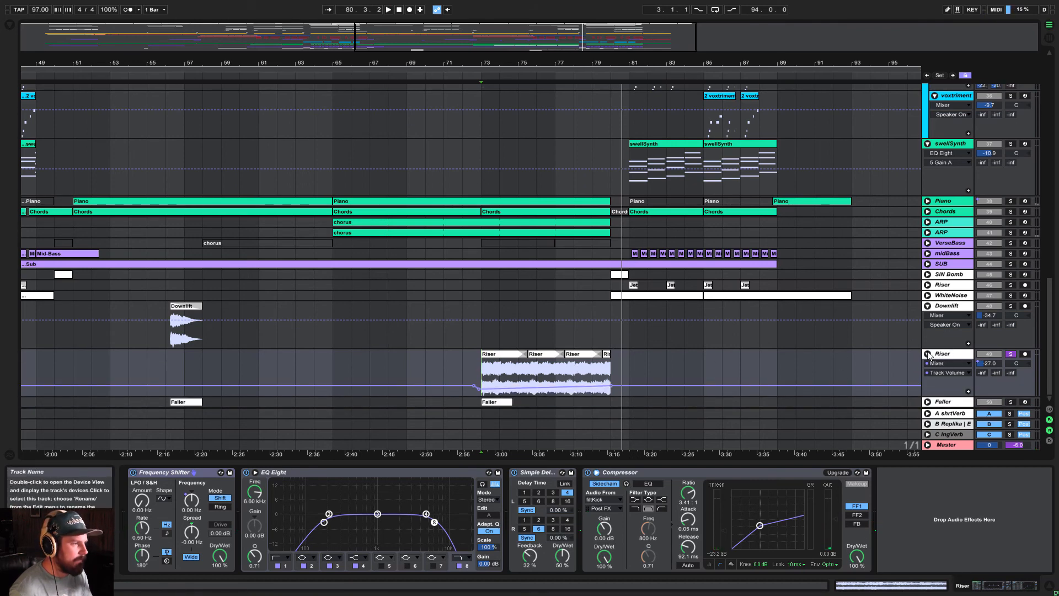
Fold the Riser track, unfold and solo the Faller track, and play it from bar 73
{"action": "left_click", "coordinate": [927, 354]}
{"action": "left_click", "coordinate": [485, 377]}
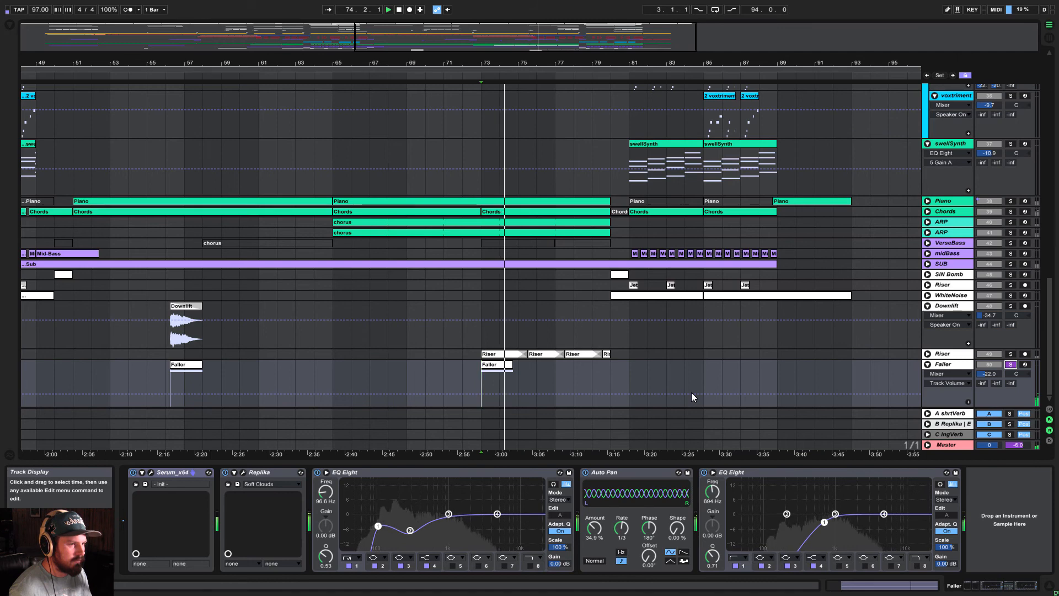
Stop playback and fold the Faller and Downlift tracks
{"action": "key", "text": "space"}
{"action": "scroll", "coordinate": [742, 392], "scroll_direction": "up", "scroll_amount": 1}
{"action": "scroll", "coordinate": [827, 383], "scroll_direction": "down", "scroll_amount": 1}
{"action": "left_click", "coordinate": [929, 366]}
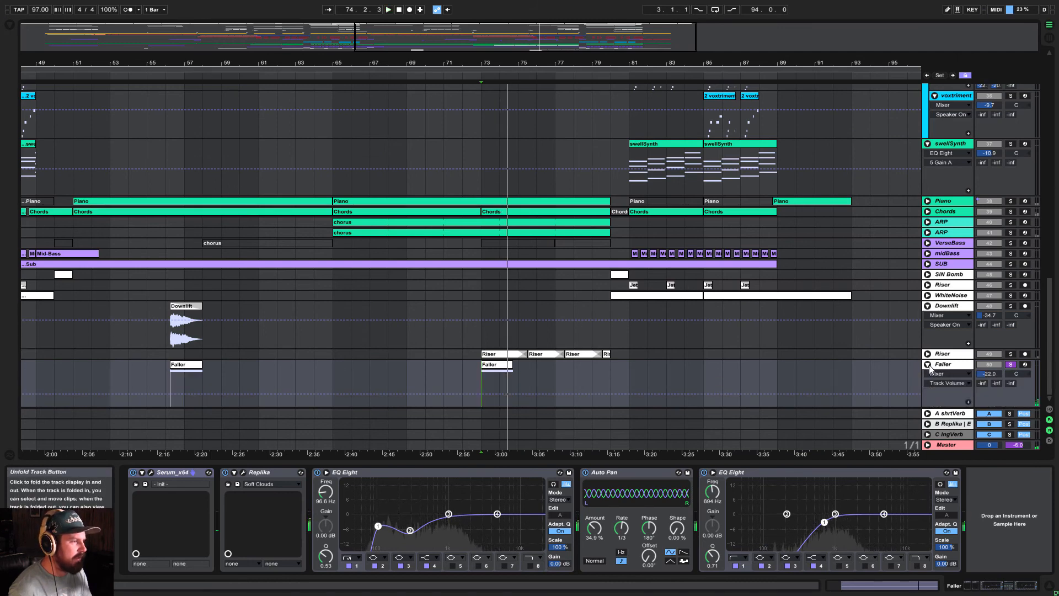
{"action": "left_click", "coordinate": [929, 366]}
Fold the Acoustics, Drums and Leads groups to compact the arrangement
{"action": "scroll", "coordinate": [921, 307], "scroll_direction": "up", "scroll_amount": 4}
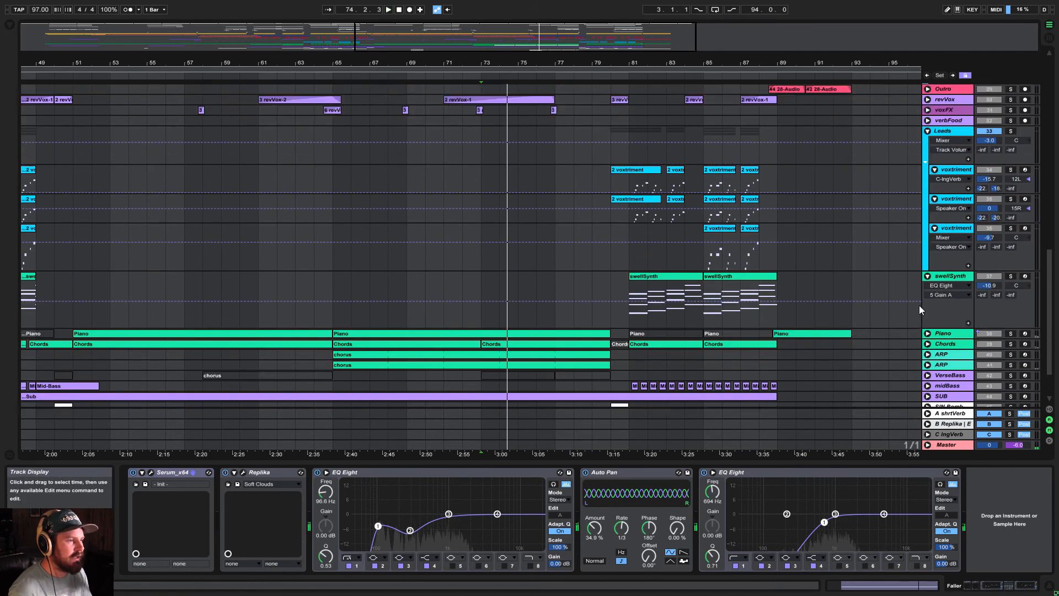
{"action": "scroll", "coordinate": [910, 309], "scroll_direction": "up", "scroll_amount": 8}
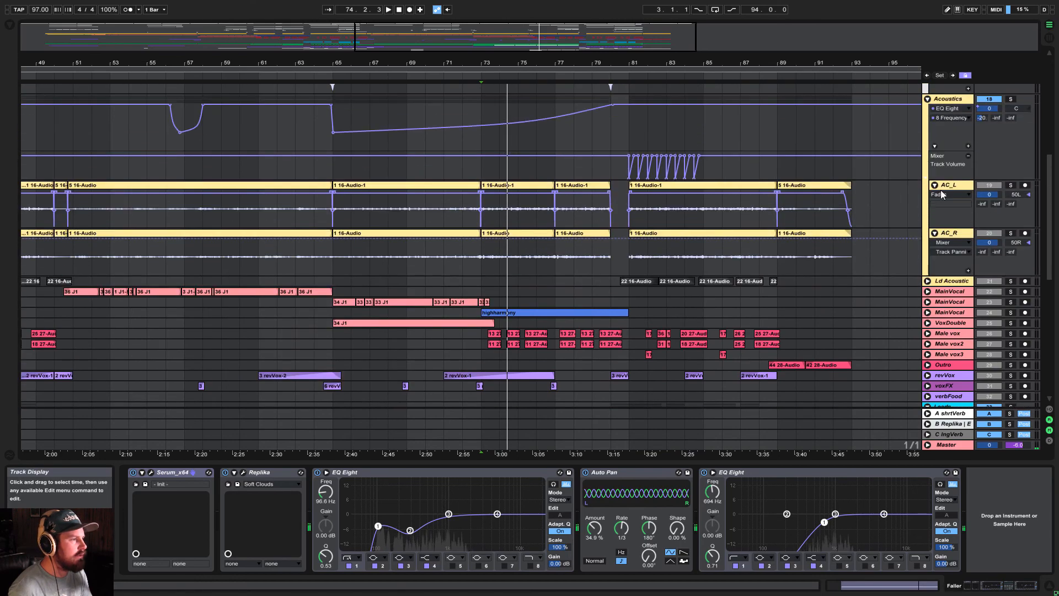
{"action": "scroll", "coordinate": [941, 189], "scroll_direction": "up", "scroll_amount": 9}
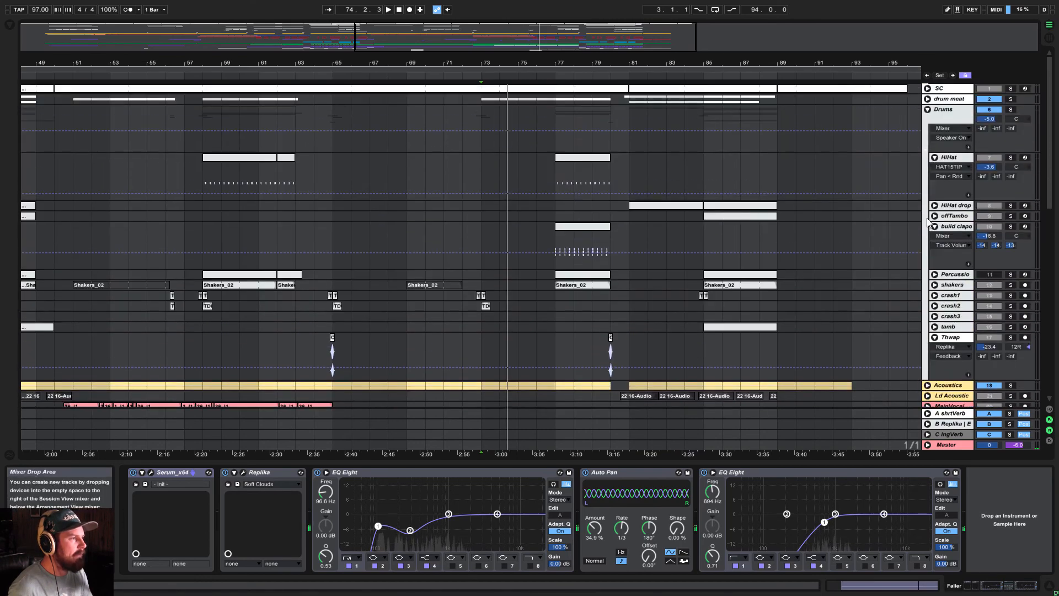
{"action": "left_click", "coordinate": [927, 110]}
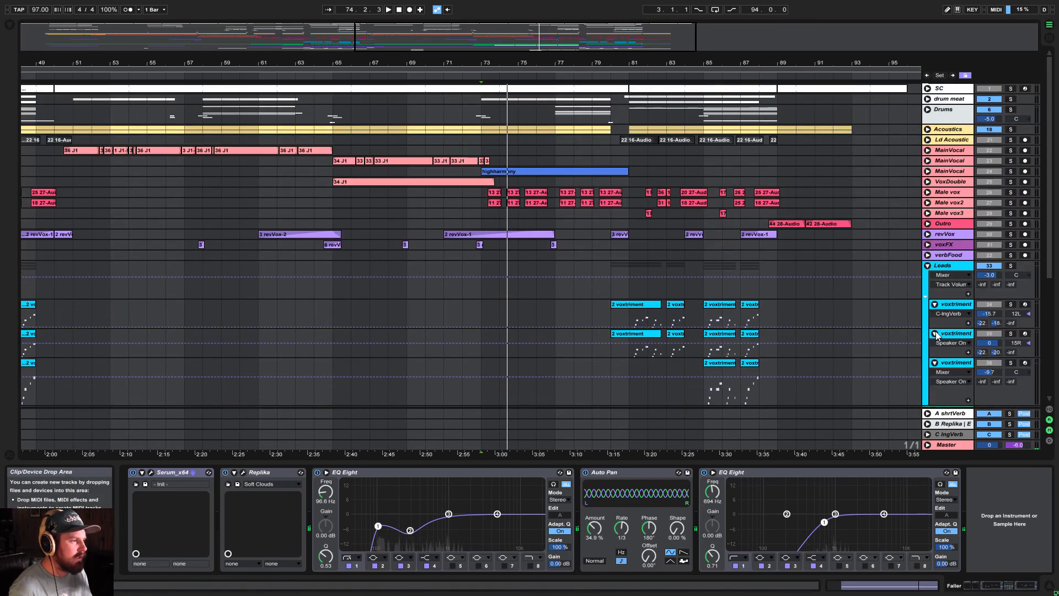
{"action": "left_click", "coordinate": [927, 266]}
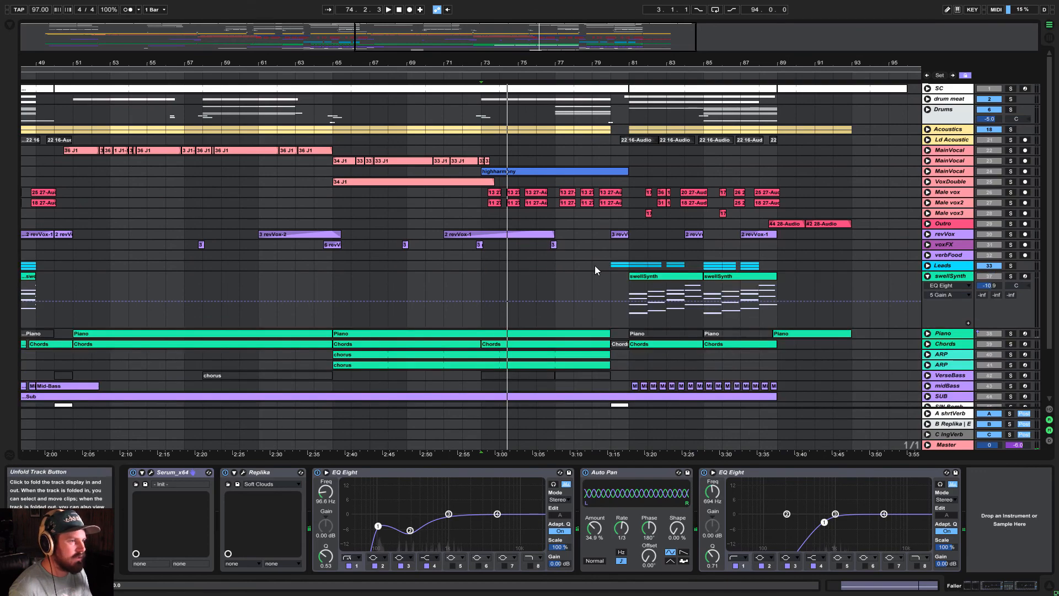
Play the full mix from bar 73 with the Faller track unsoloed, and fold the swellSynth track
{"action": "scroll", "coordinate": [595, 267], "scroll_direction": "down", "scroll_amount": 2}
{"action": "left_click_drag", "start_coordinate": [621, 45], "coordinate": [577, 329]}
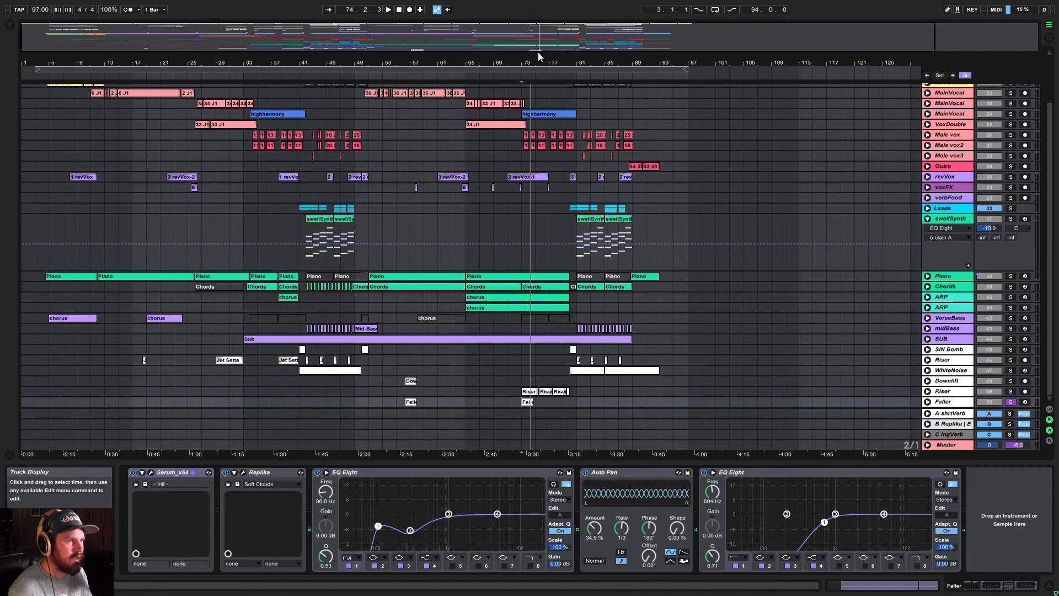
{"action": "left_click_drag", "start_coordinate": [538, 51], "coordinate": [588, 204]}
{"action": "scroll", "coordinate": [588, 204], "scroll_direction": "up", "scroll_amount": 2}
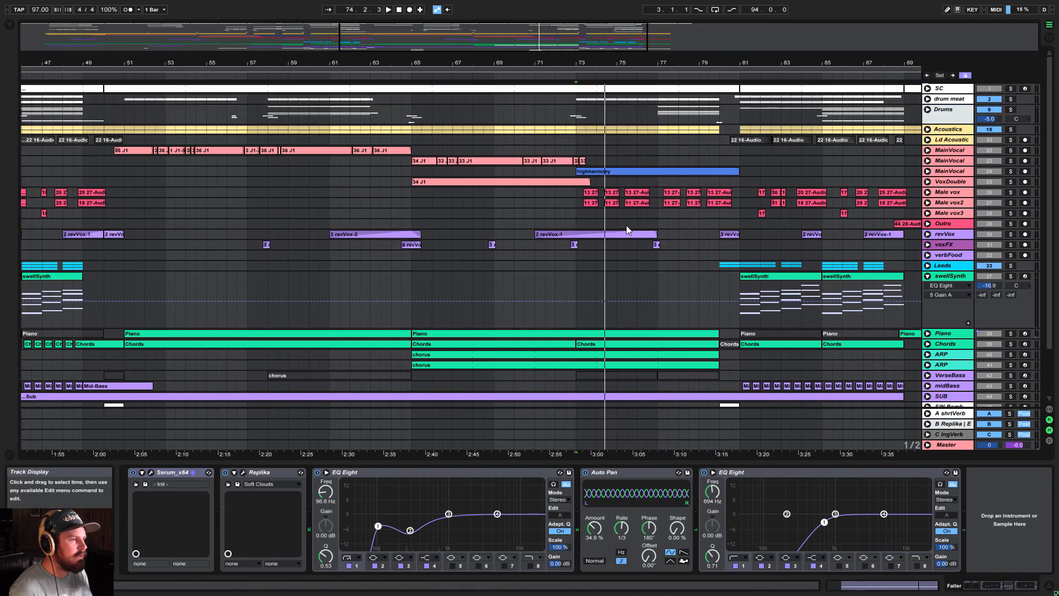
{"action": "scroll", "coordinate": [627, 230], "scroll_direction": "down", "scroll_amount": 1}
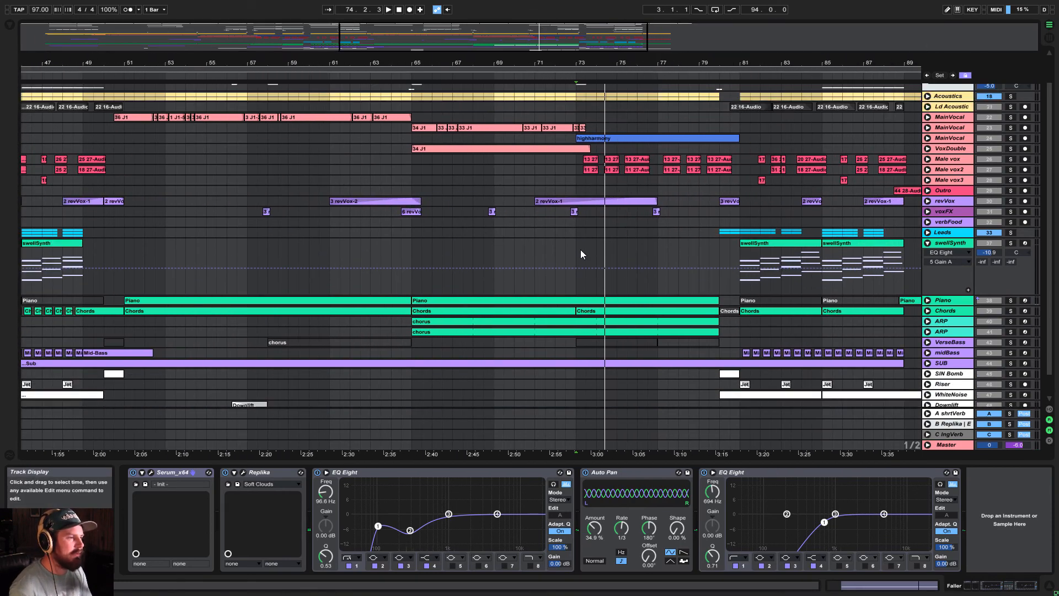
{"action": "left_click_drag", "start_coordinate": [629, 38], "coordinate": [663, 13]}
{"action": "scroll", "coordinate": [600, 261], "scroll_direction": "down", "scroll_amount": 1}
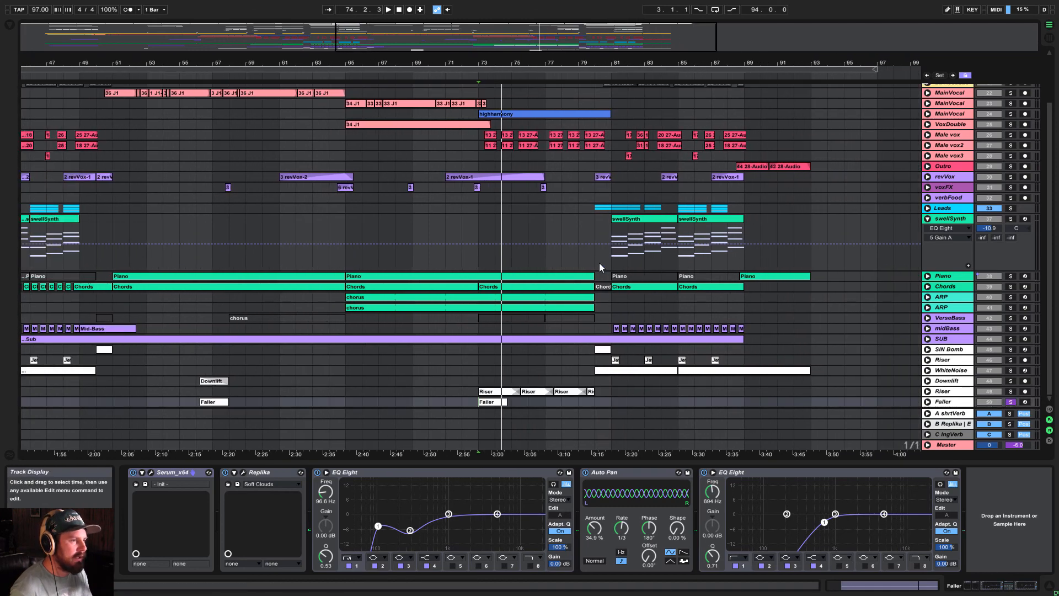
{"action": "left_click", "coordinate": [484, 223]}
{"action": "key", "text": "space"}
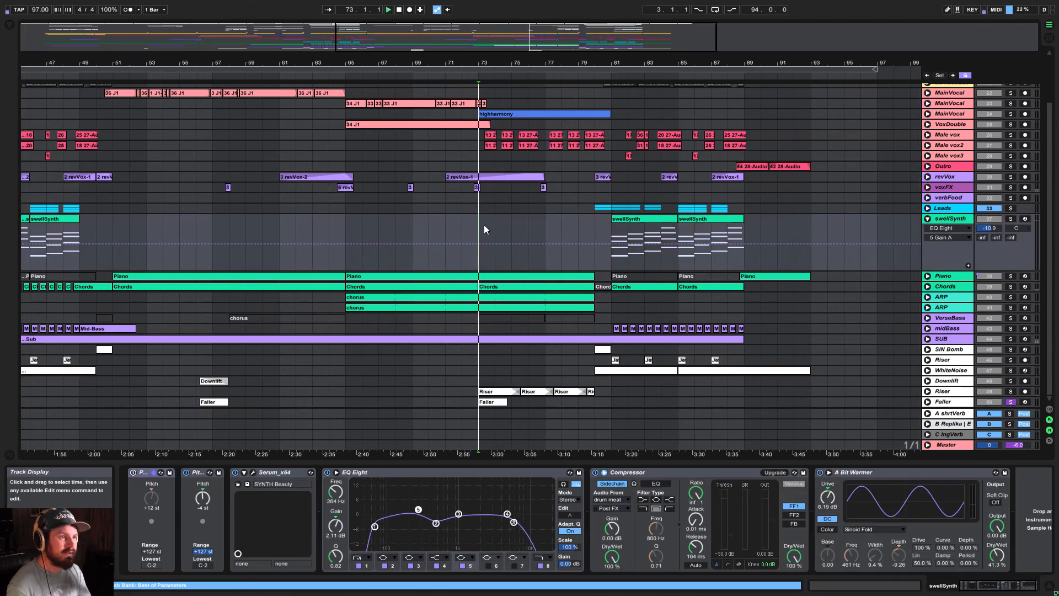
{"action": "key", "text": "space"}
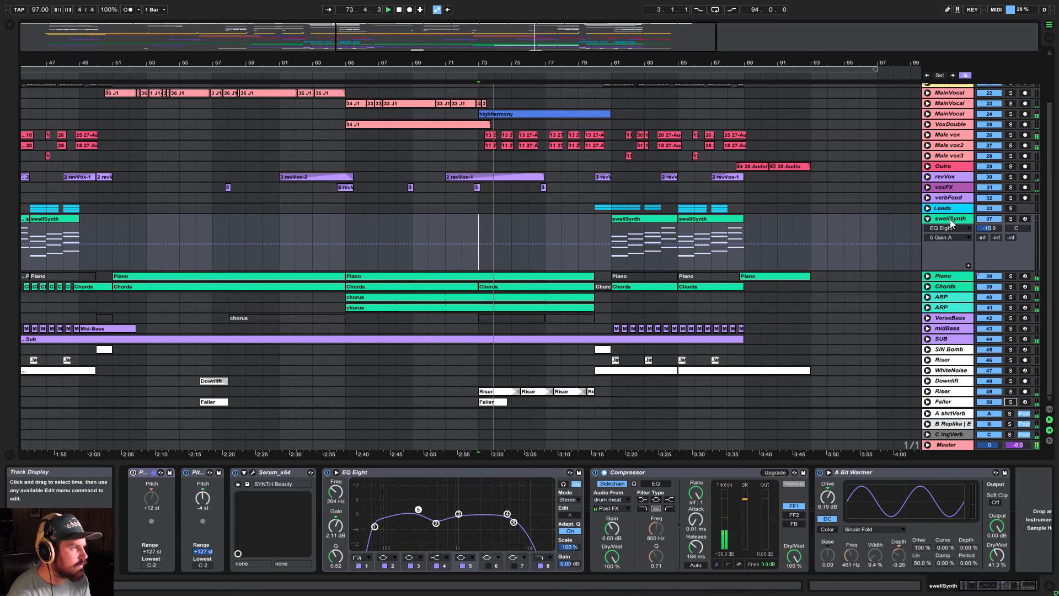
{"action": "left_click", "coordinate": [928, 220]}
{"action": "scroll", "coordinate": [911, 223], "scroll_direction": "up", "scroll_amount": 3}
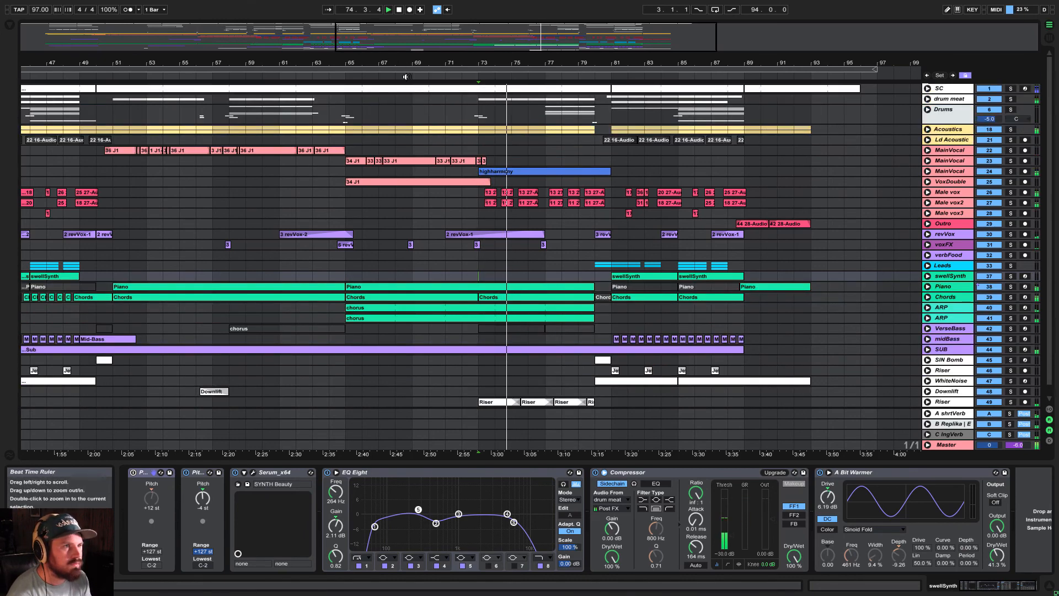
Turn on Follow so the arrangement tracks playback, and hide the device chain to enlarge the track area
{"action": "left_click_drag", "start_coordinate": [323, 29], "coordinate": [452, 18]}
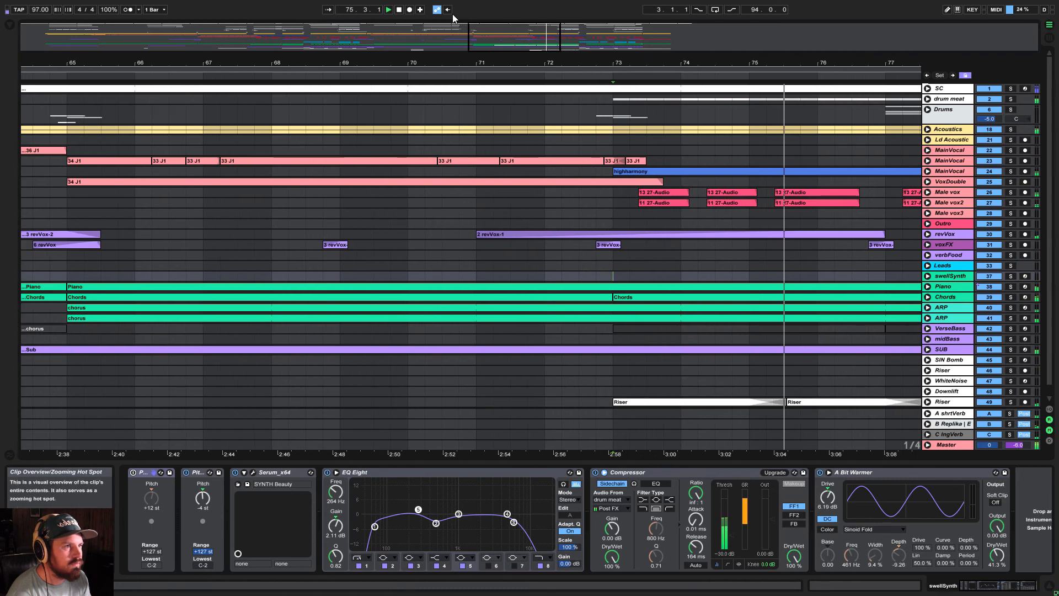
{"action": "left_click", "coordinate": [332, 10]}
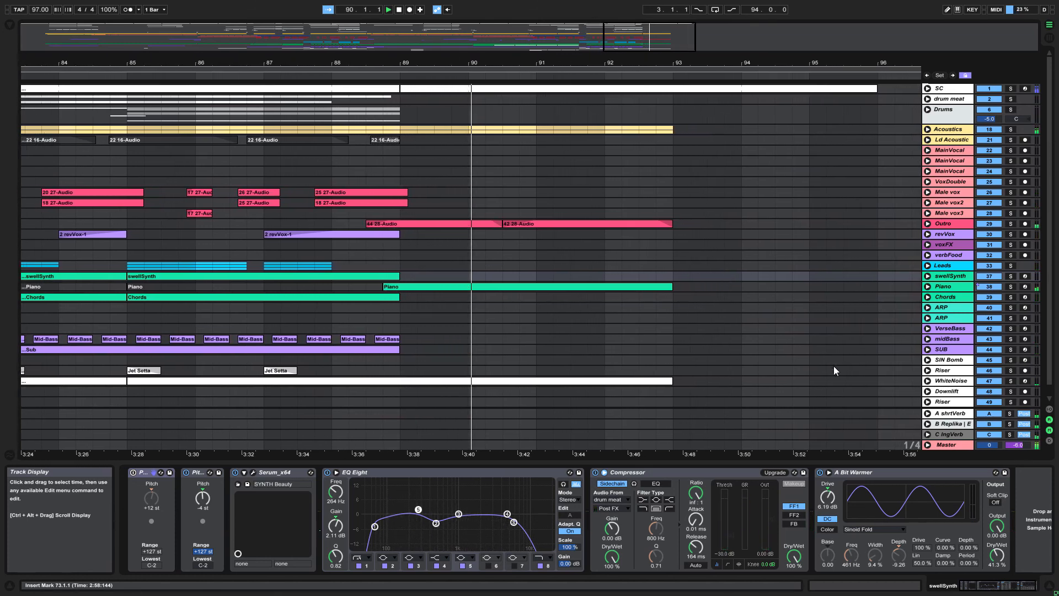
{"action": "left_click", "coordinate": [1047, 585]}
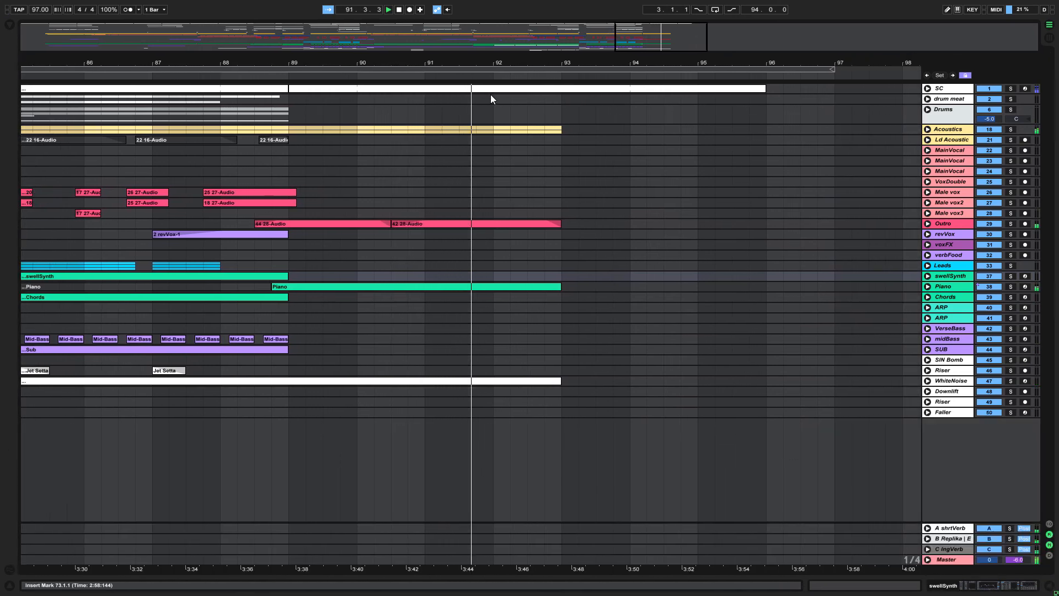